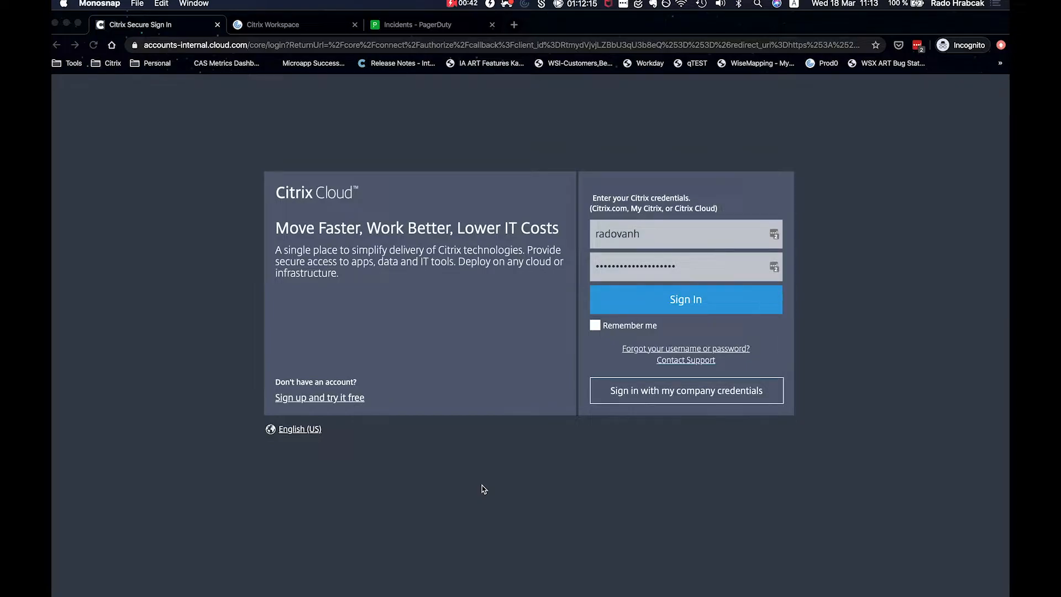
# Review the PagerDuty incidents page, and the home feed and available actions in Citrix Workspace
pyautogui.click(419, 28)
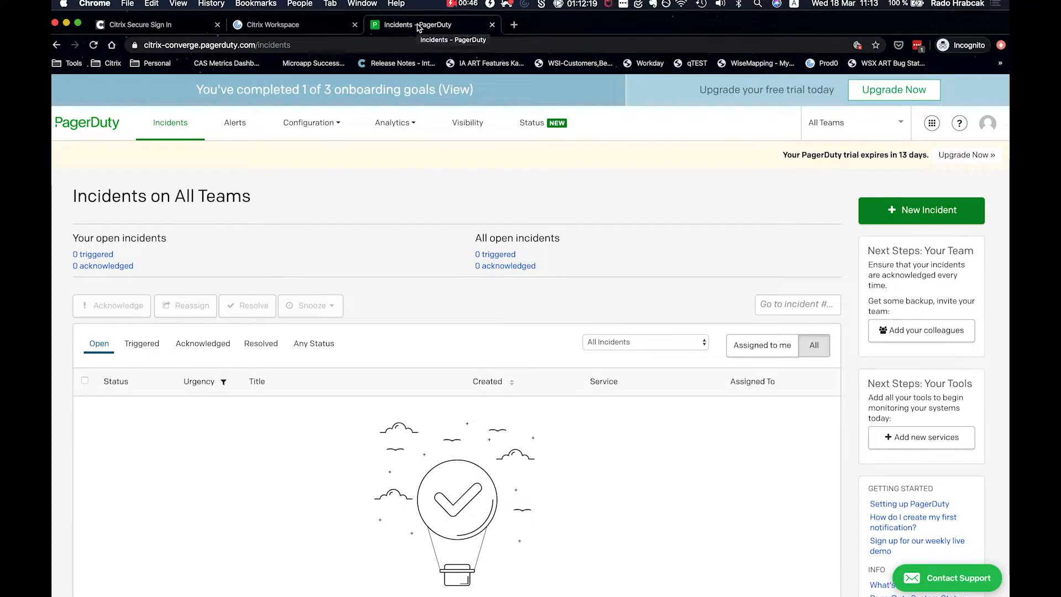
pyautogui.scroll(-4, 334, 323)
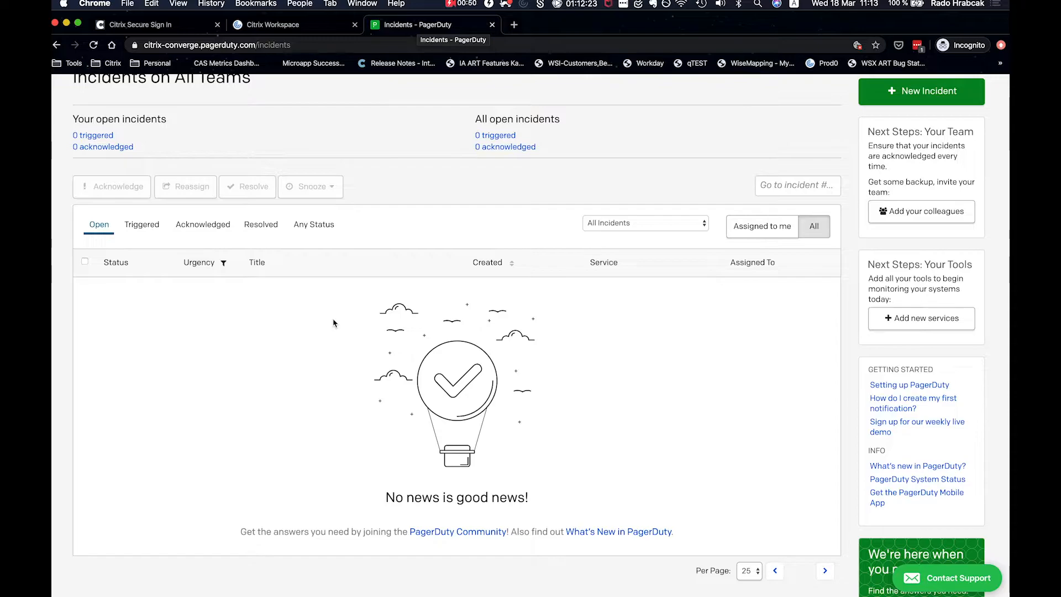
pyautogui.scroll(1, 333, 323)
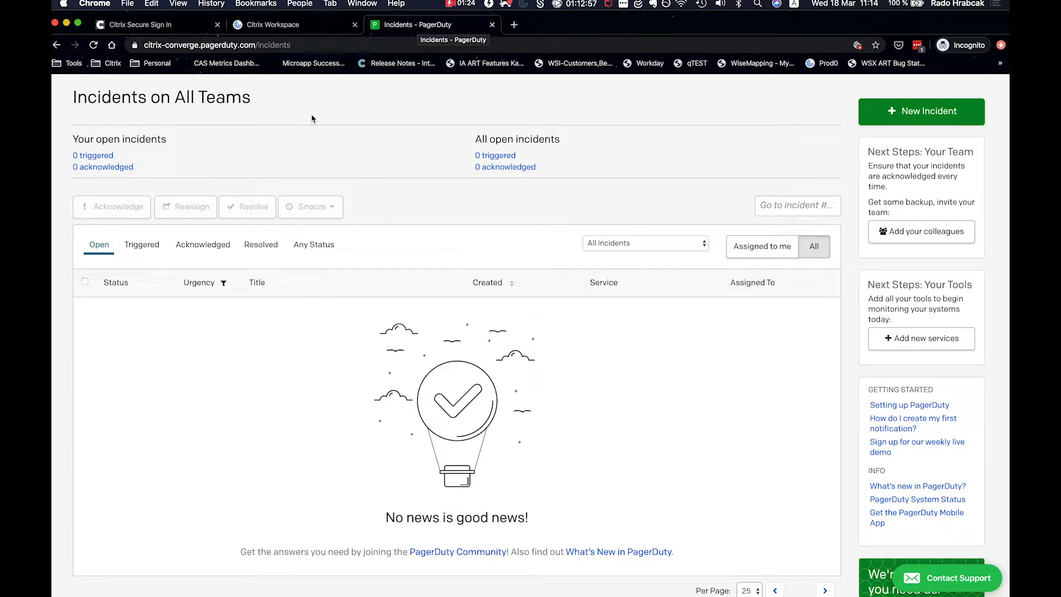
pyautogui.click(293, 25)
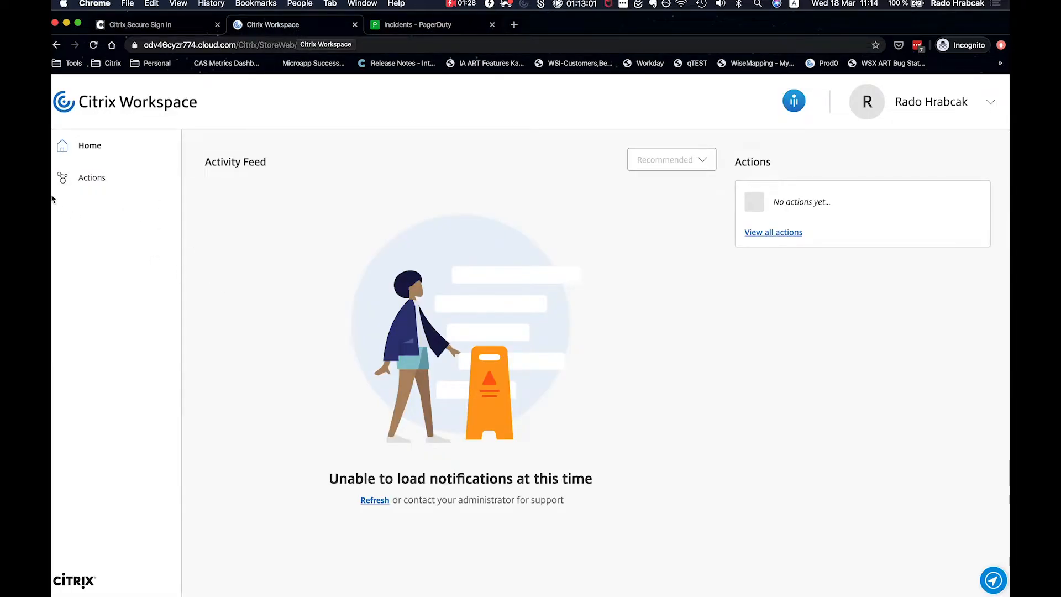
pyautogui.click(87, 169)
pyautogui.click(95, 145)
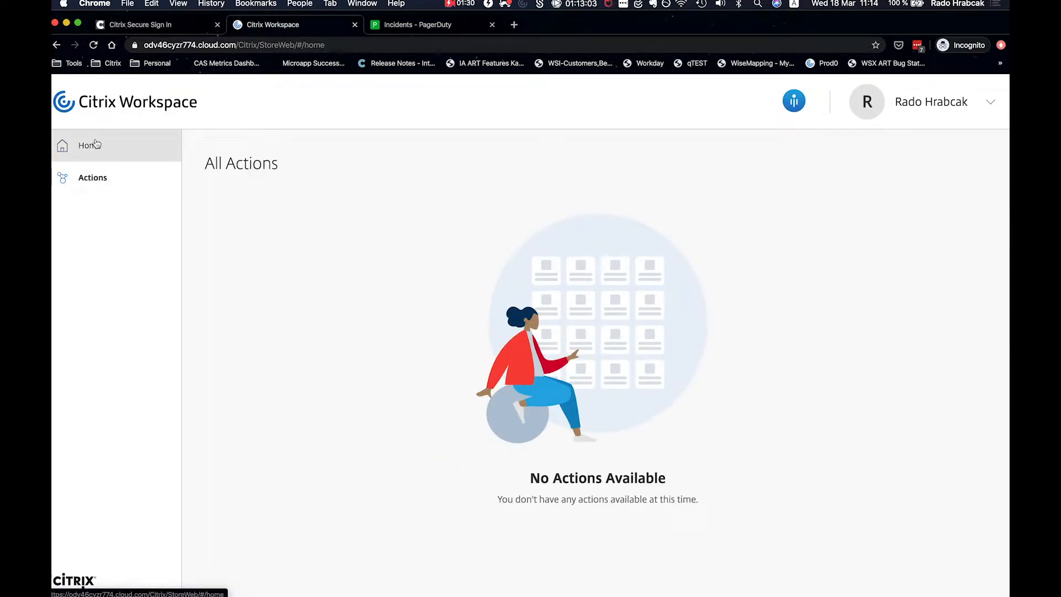
# Sign in to Citrix Cloud with the prefilled credentials and select the WORKSPACE-DEMO customer
pyautogui.click(166, 28)
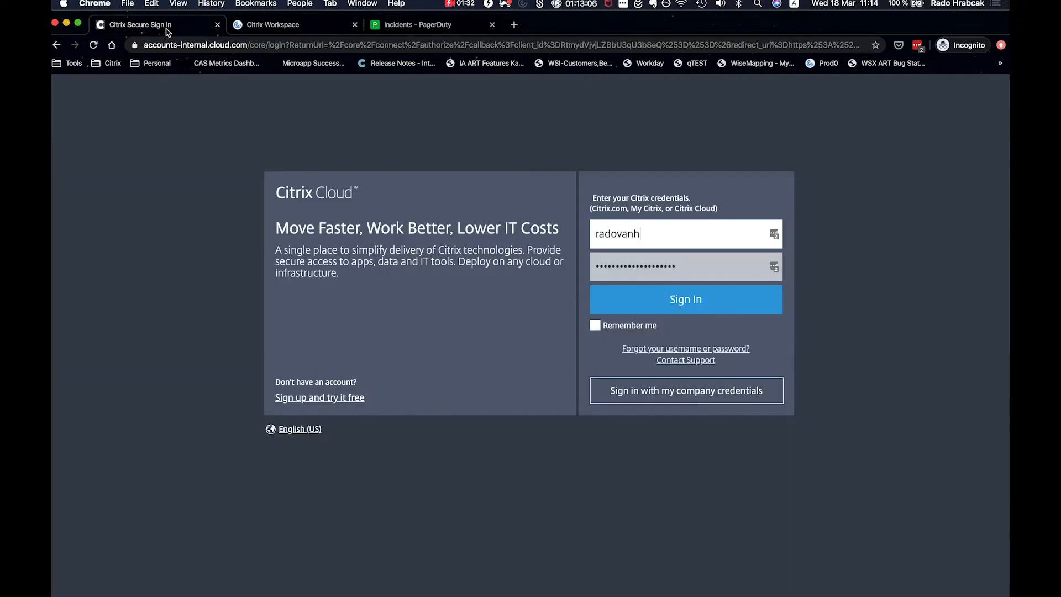
pyautogui.click(744, 314)
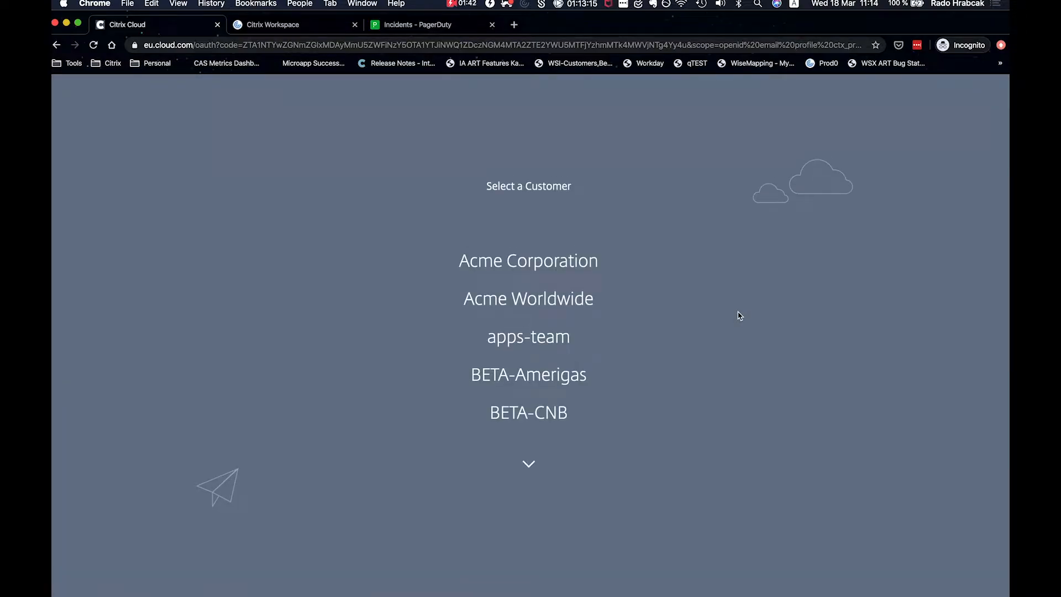
pyautogui.scroll(-10, 585, 347)
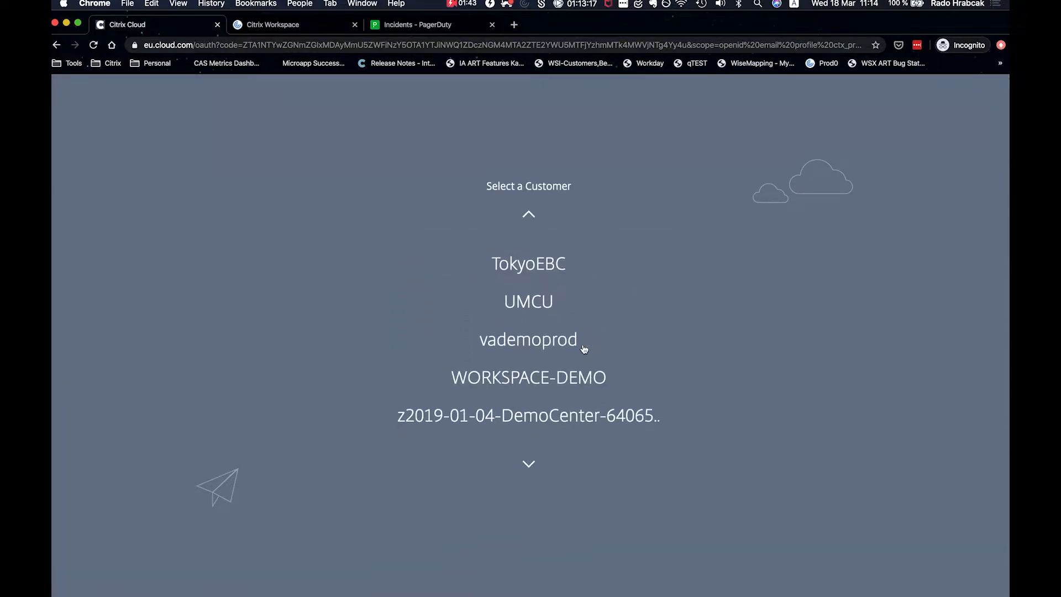
pyautogui.scroll(-2, 584, 347)
pyautogui.click(584, 335)
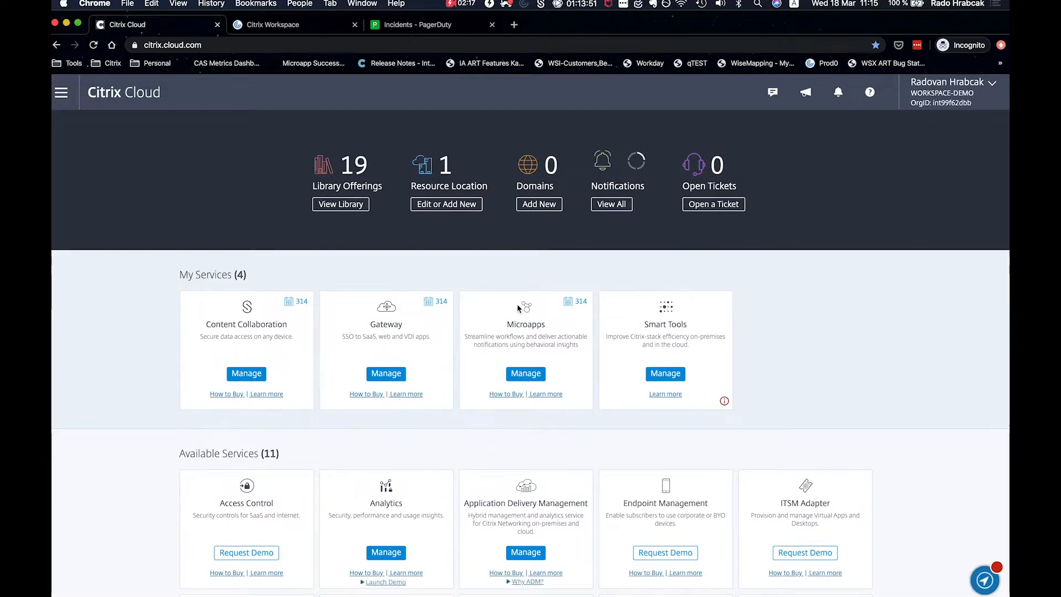
# Open the management of the Microapps service and go from its overview to the integrations page
pyautogui.click(532, 376)
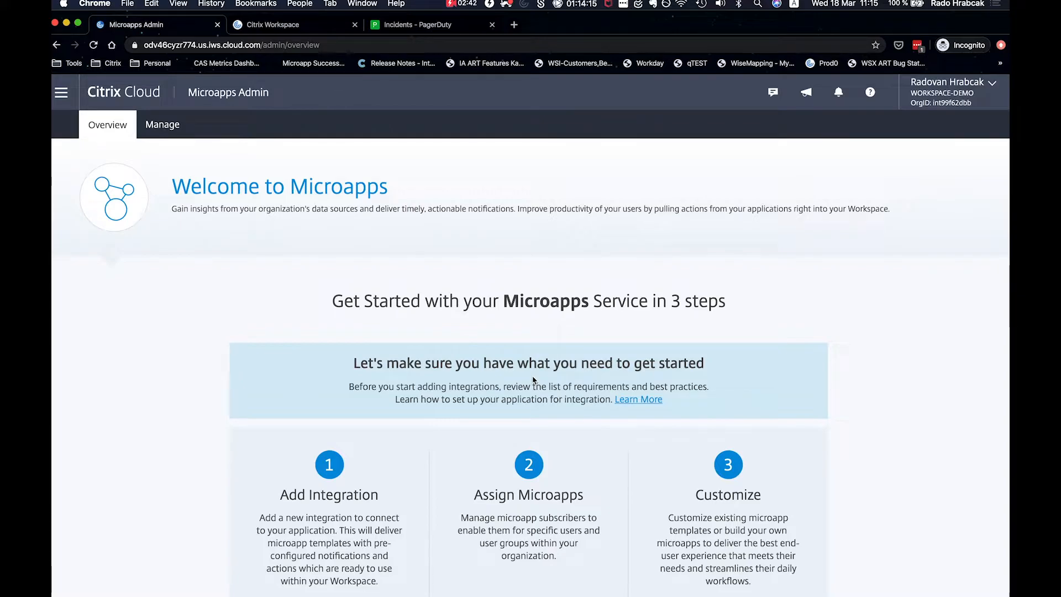
pyautogui.scroll(-3, 534, 381)
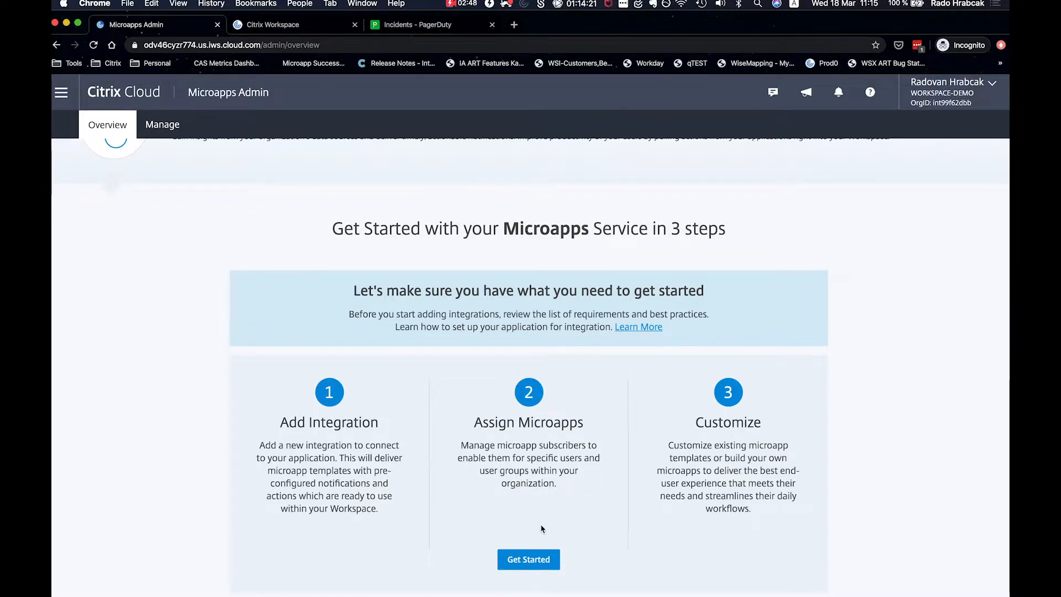
pyautogui.click(534, 562)
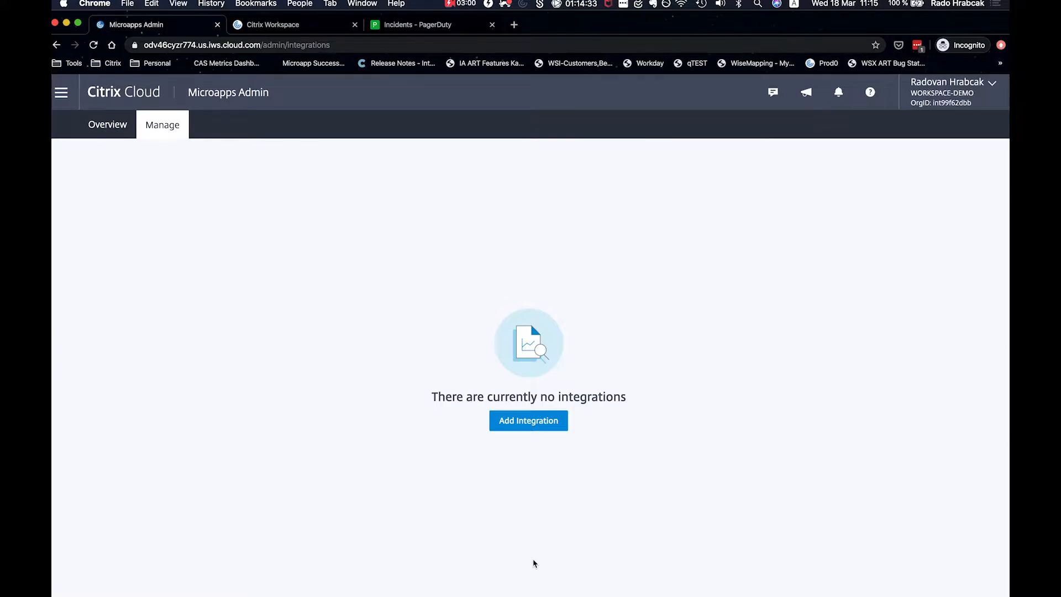
pyautogui.click(549, 423)
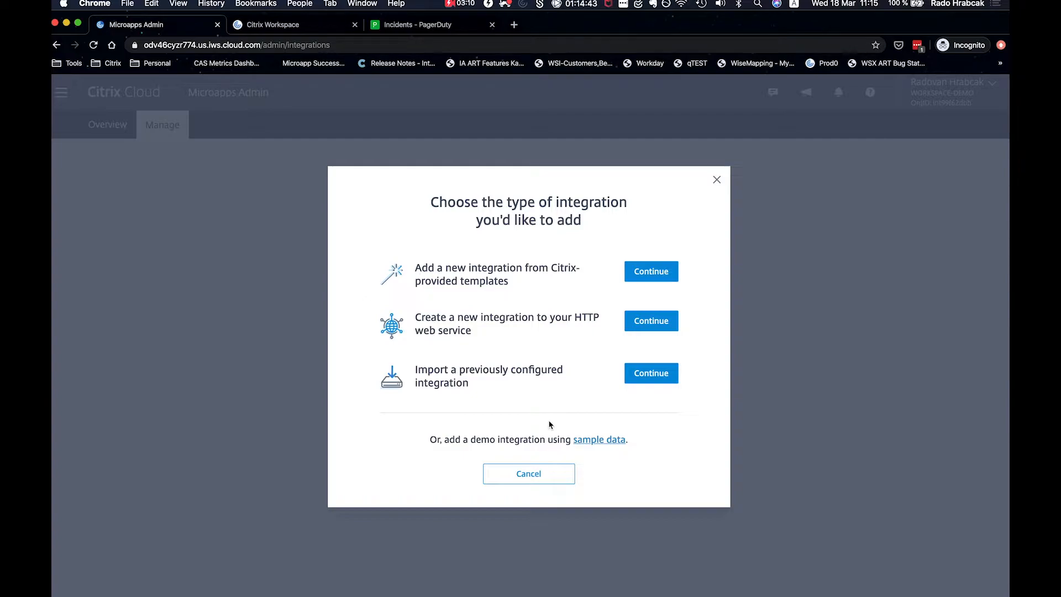
pyautogui.click(643, 273)
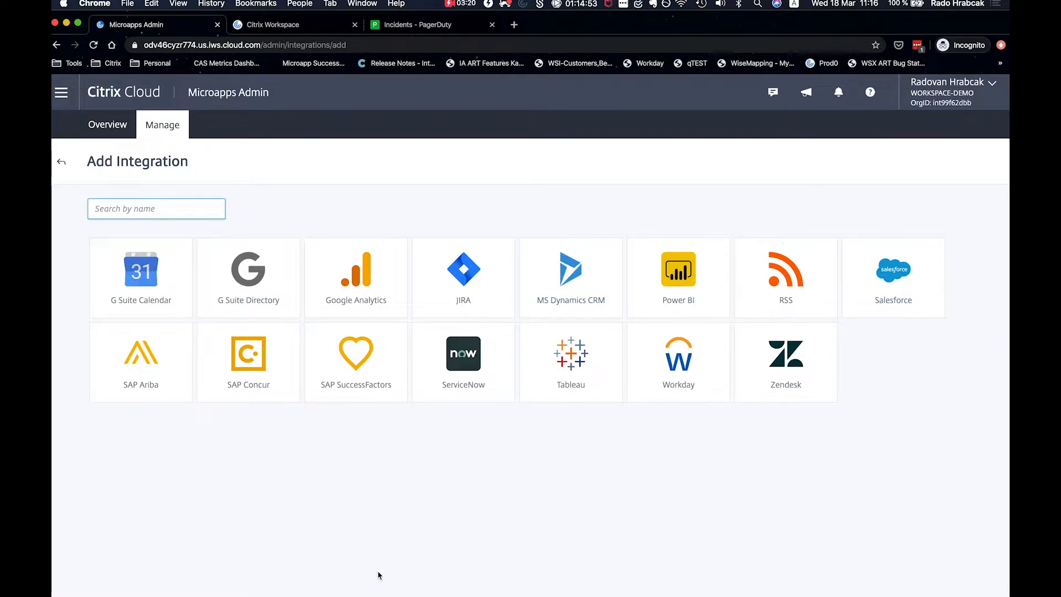
pyautogui.click(63, 164)
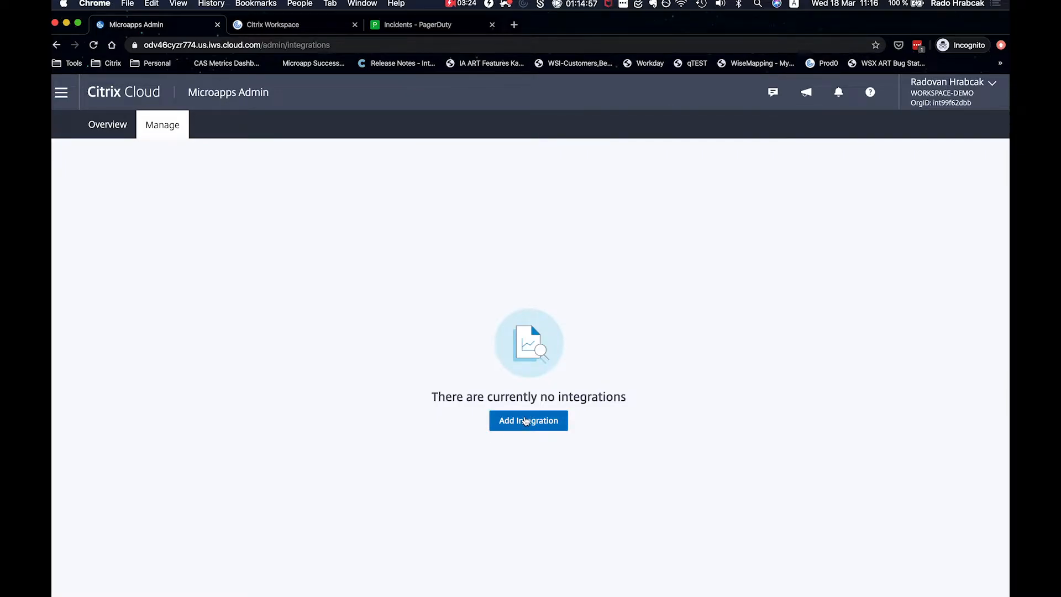
# Start a new integration to an HTTP web service and name it PagerDuty
pyautogui.click(526, 422)
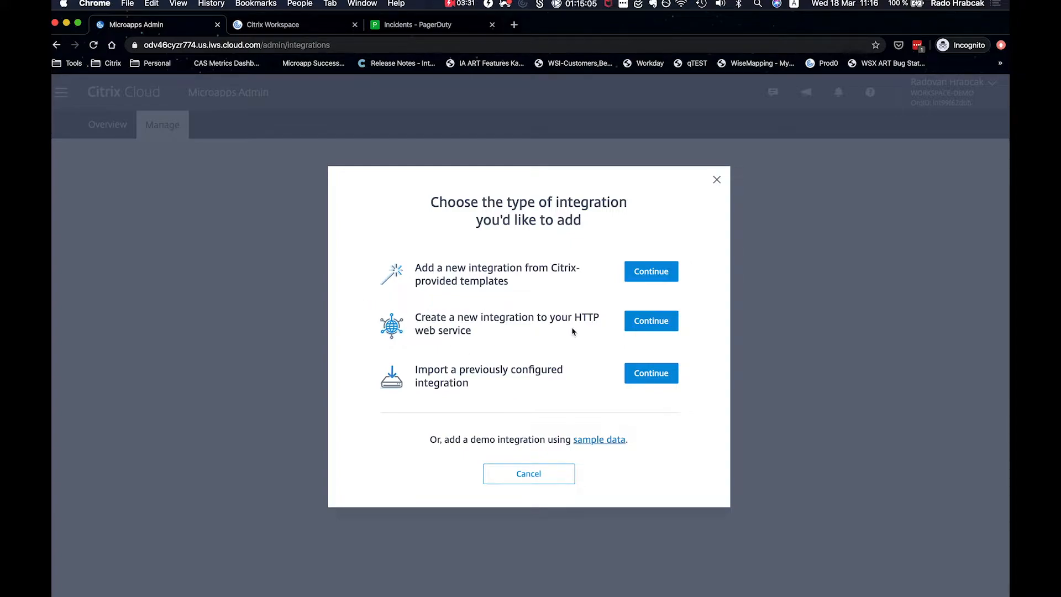
pyautogui.click(652, 320)
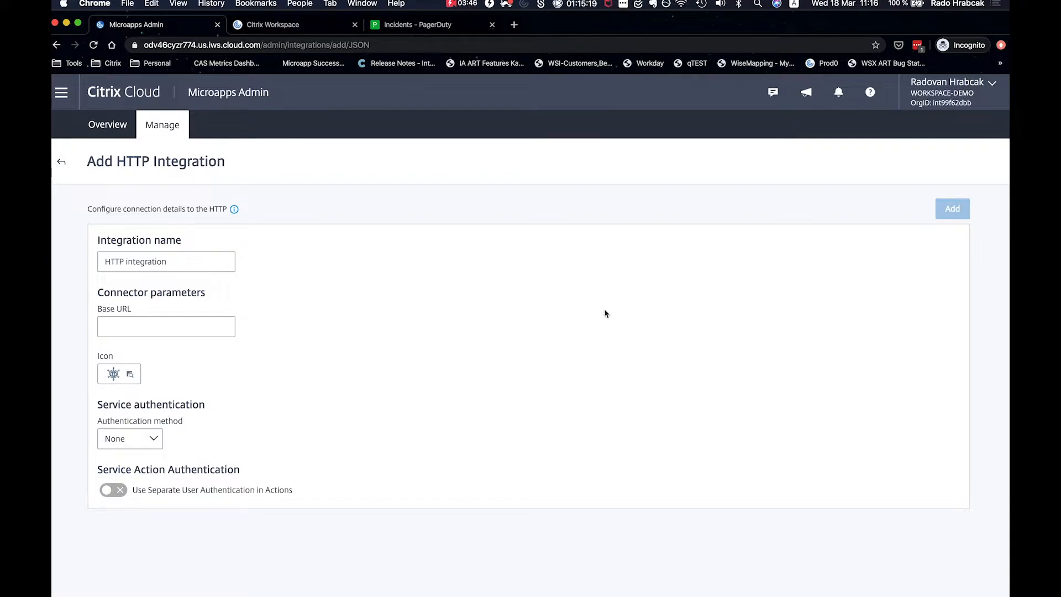
pyautogui.tripleClick(207, 258)
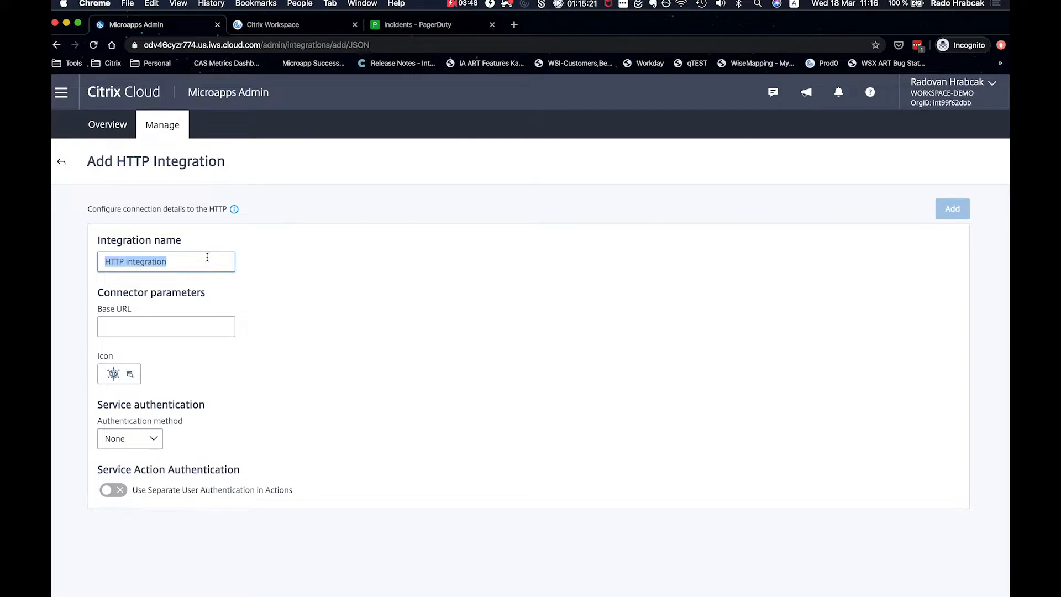
pyautogui.write('Pza')
pyautogui.press('BackSpace')
pyautogui.press('BackSpace')
pyautogui.press('BackSpace')
pyautogui.press('BackSpace')
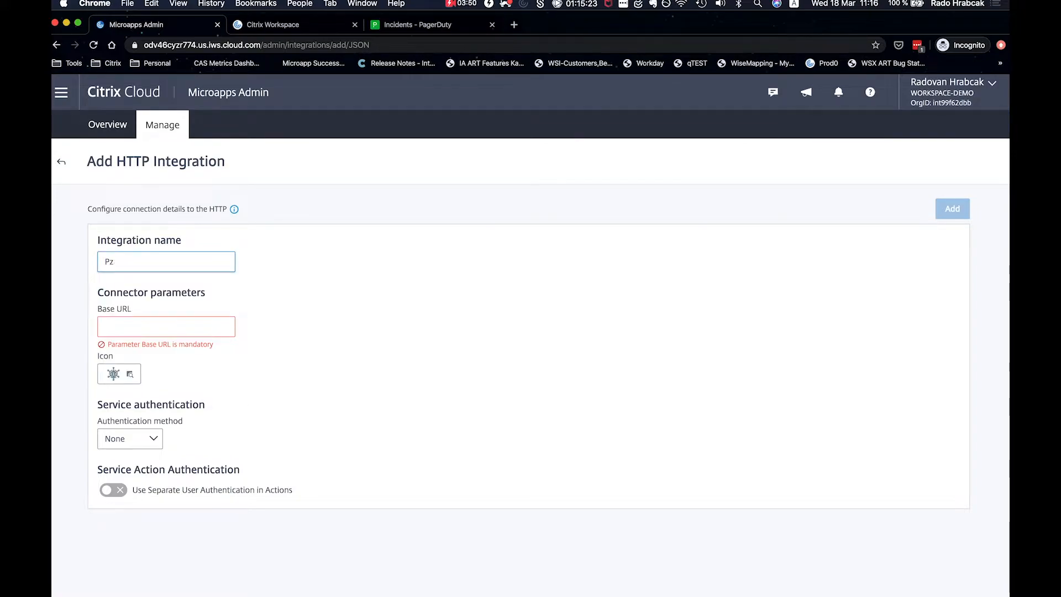
pyautogui.write('agerDuty')
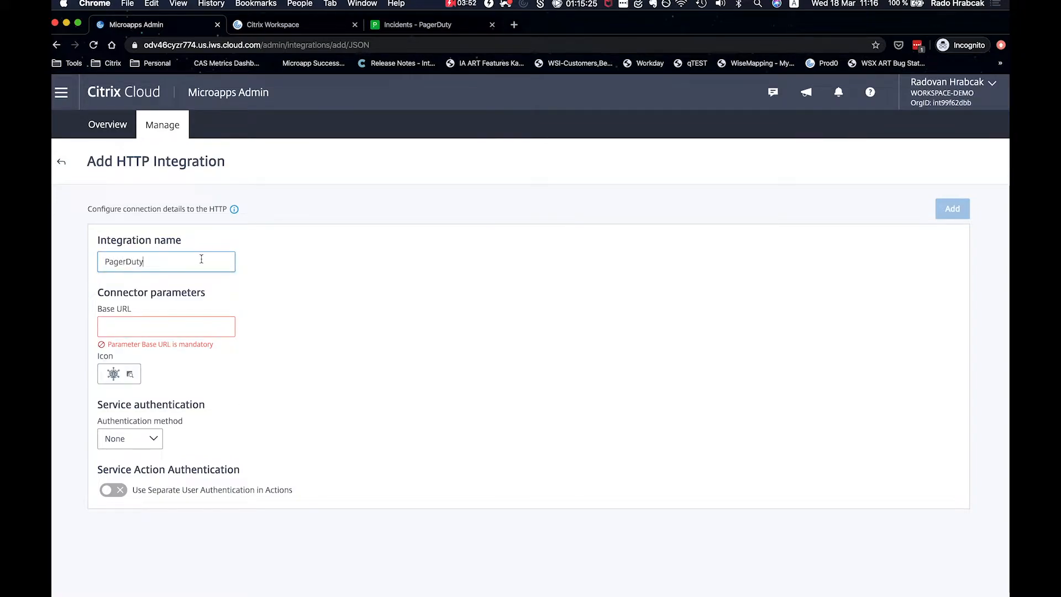
pyautogui.click(159, 328)
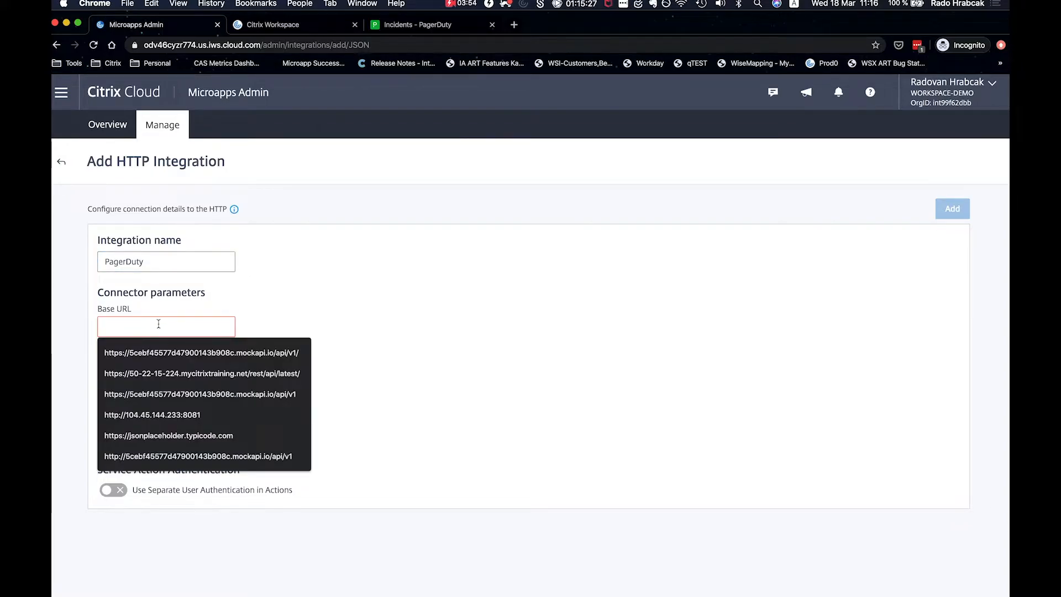
pyautogui.click(267, 299)
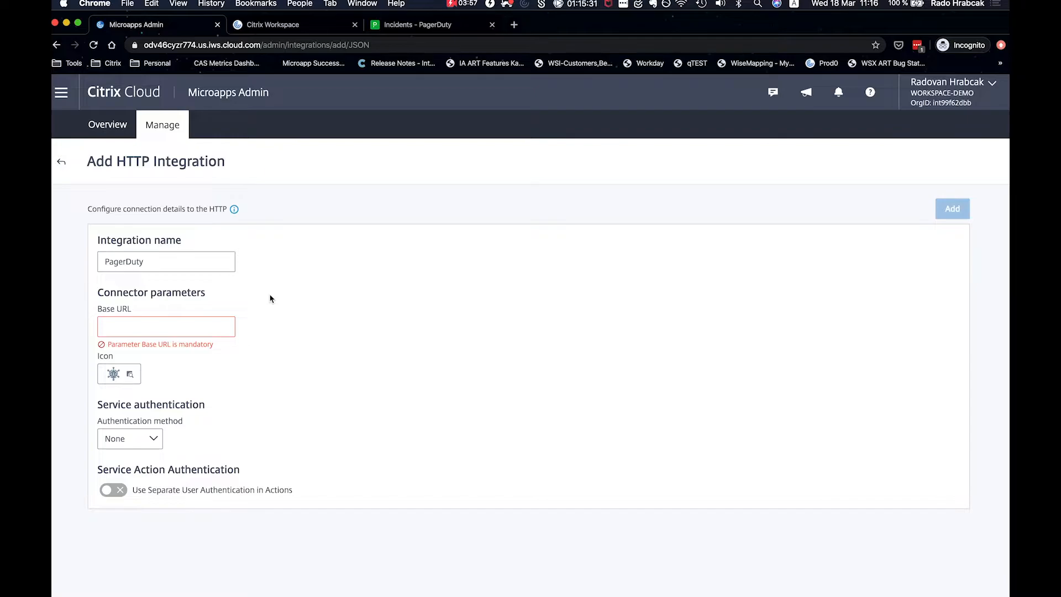
pyautogui.click(411, 28)
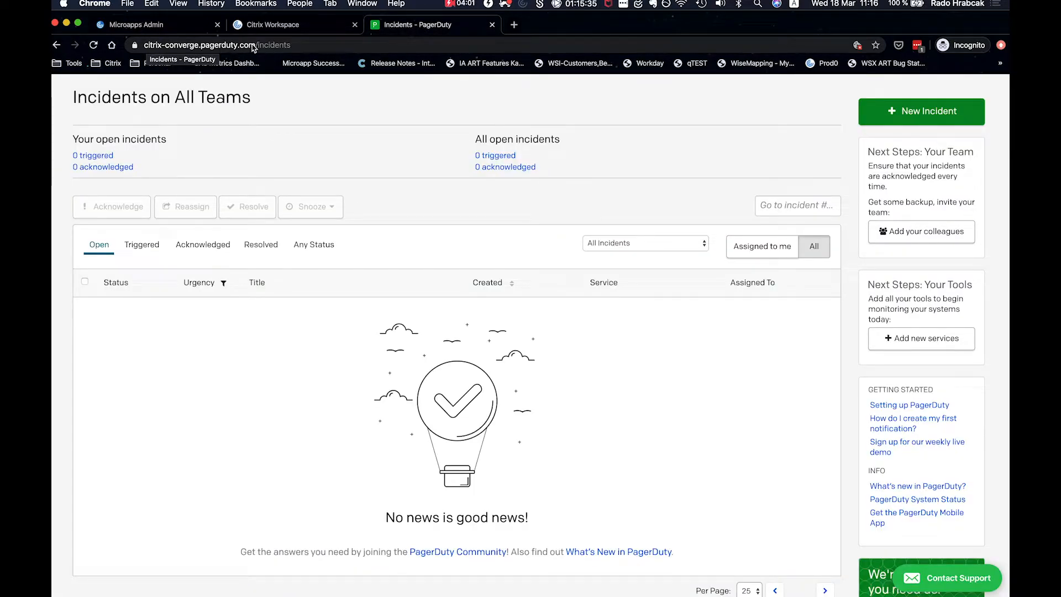
pyautogui.moveTo(253, 47); pyautogui.dragTo(142, 44)
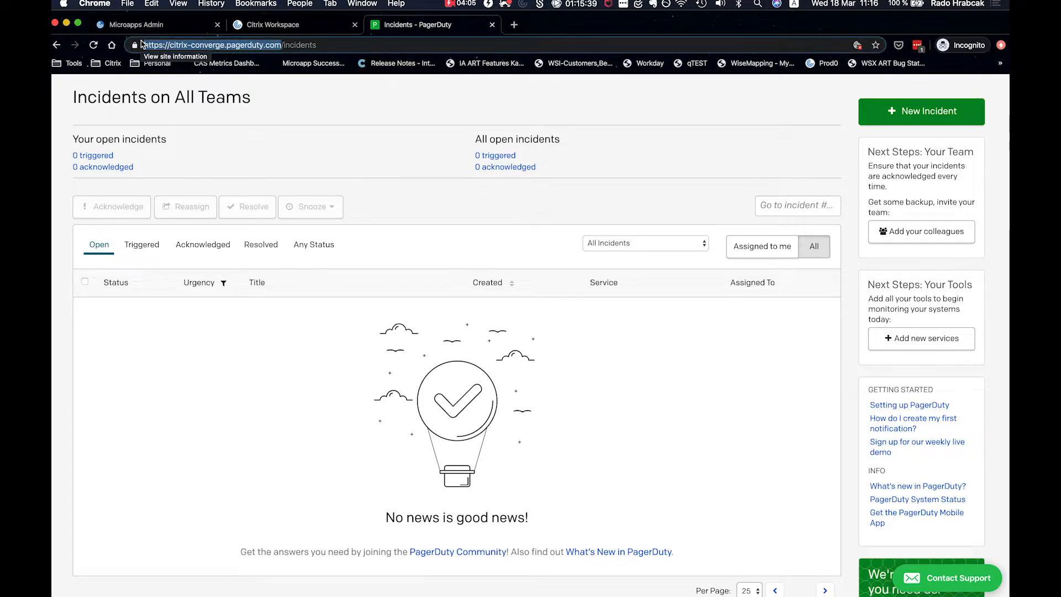
pyautogui.click(147, 28)
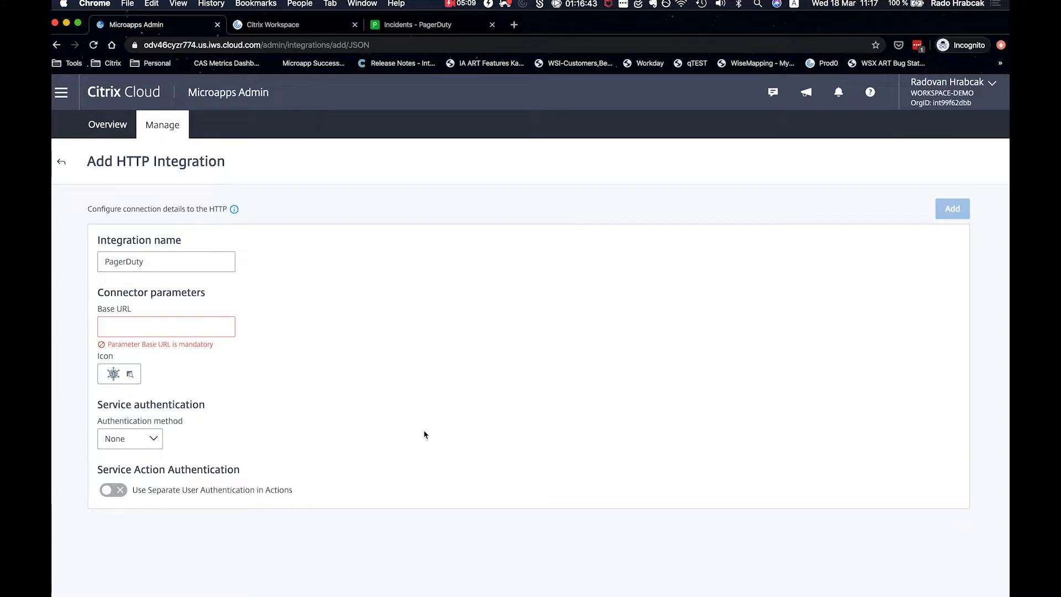
pyautogui.click(382, 575)
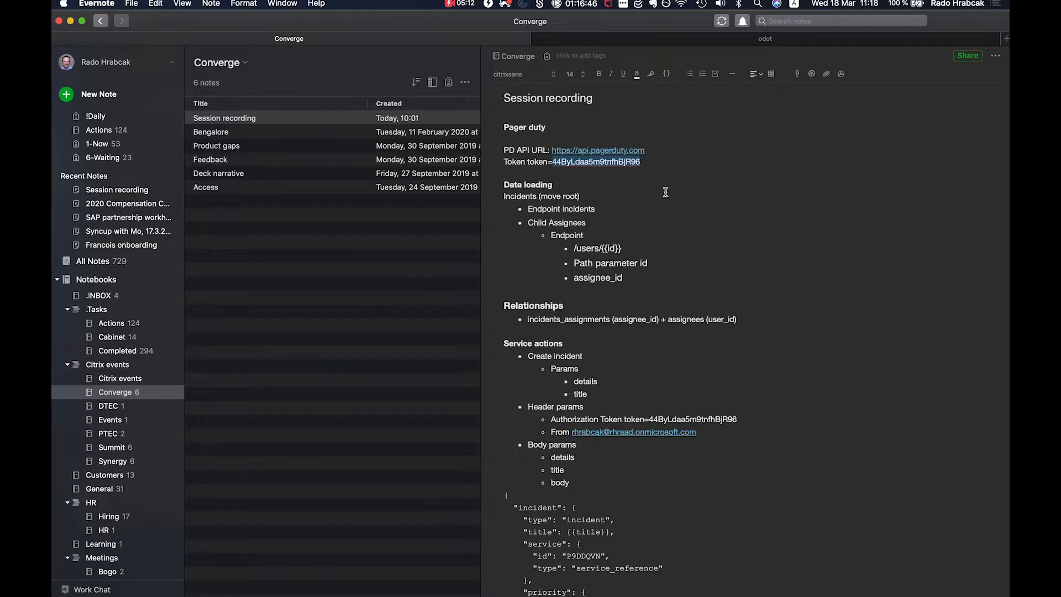
pyautogui.click(658, 150)
pyautogui.moveTo(657, 149); pyautogui.dragTo(553, 149)
pyautogui.press('super+c')
pyautogui.hotkey('ctrl', 'Left')
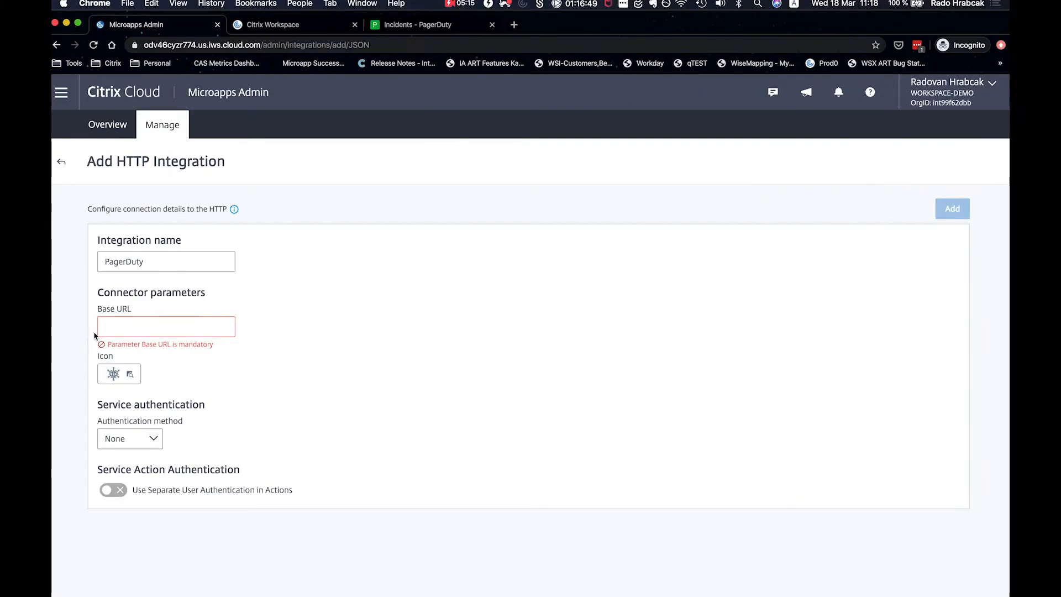
pyautogui.press('super+v')
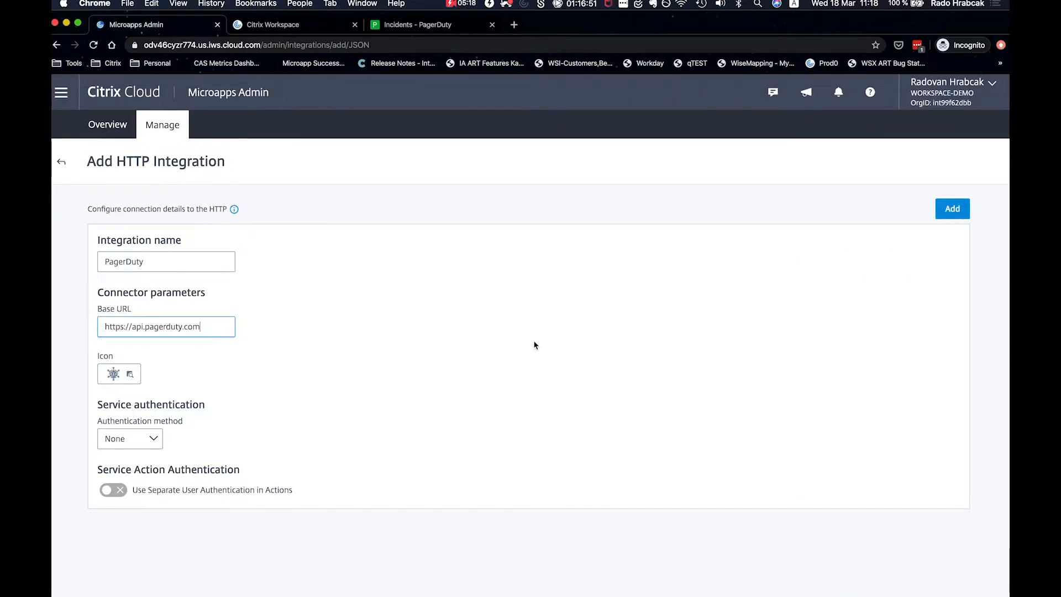
# Set the integration's icon to the blue person outline from the icon library
pyautogui.click(130, 374)
pyautogui.scroll(-5, 466, 312)
pyautogui.click(473, 311)
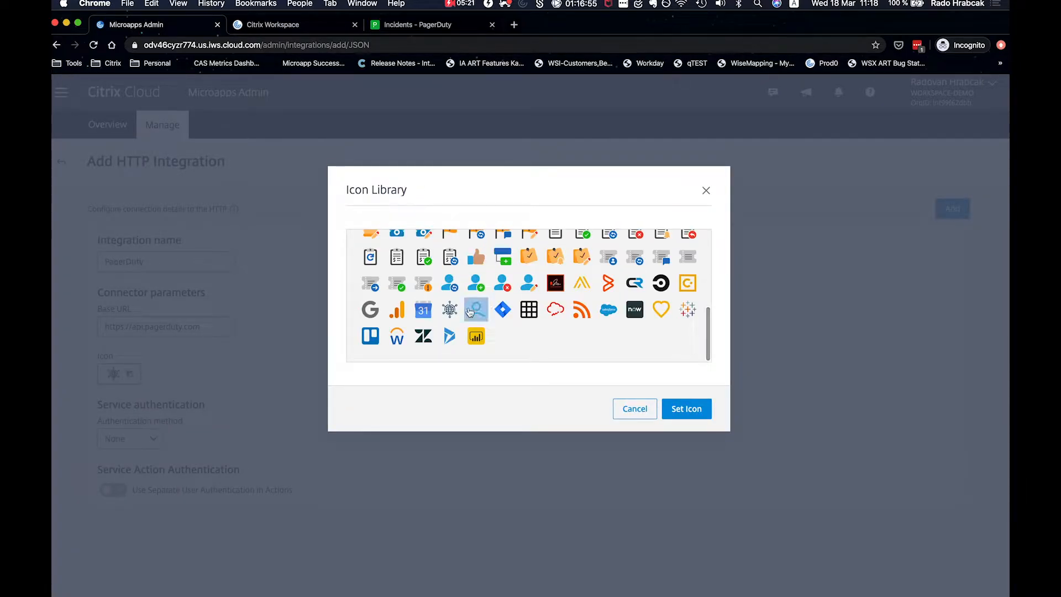
pyautogui.click(690, 409)
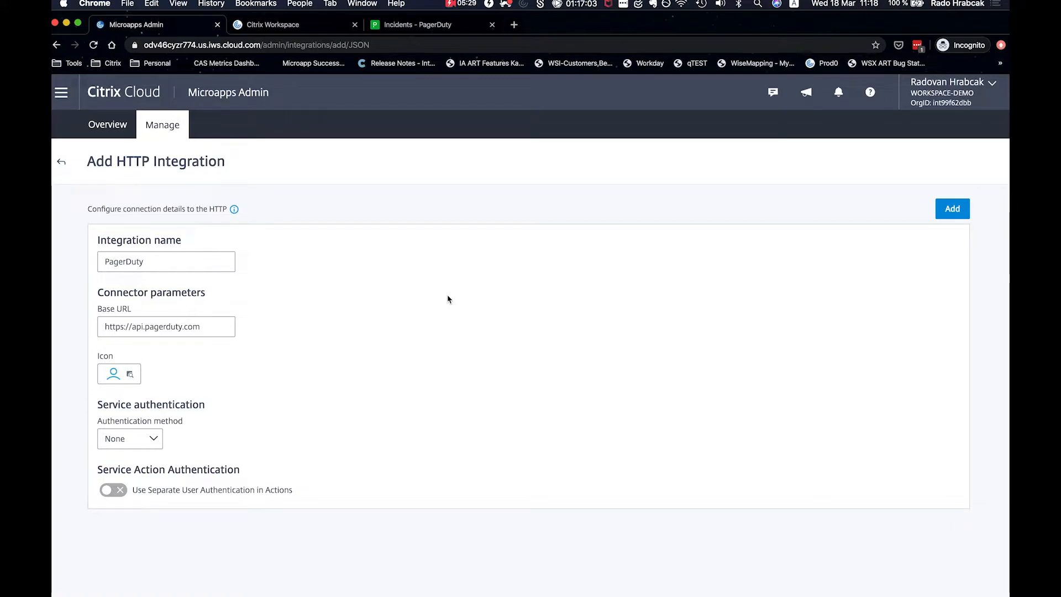
# Set the service authentication method to API Keys and fill the key's prefix with "Token token=" from the Evernote note
pyautogui.click(154, 438)
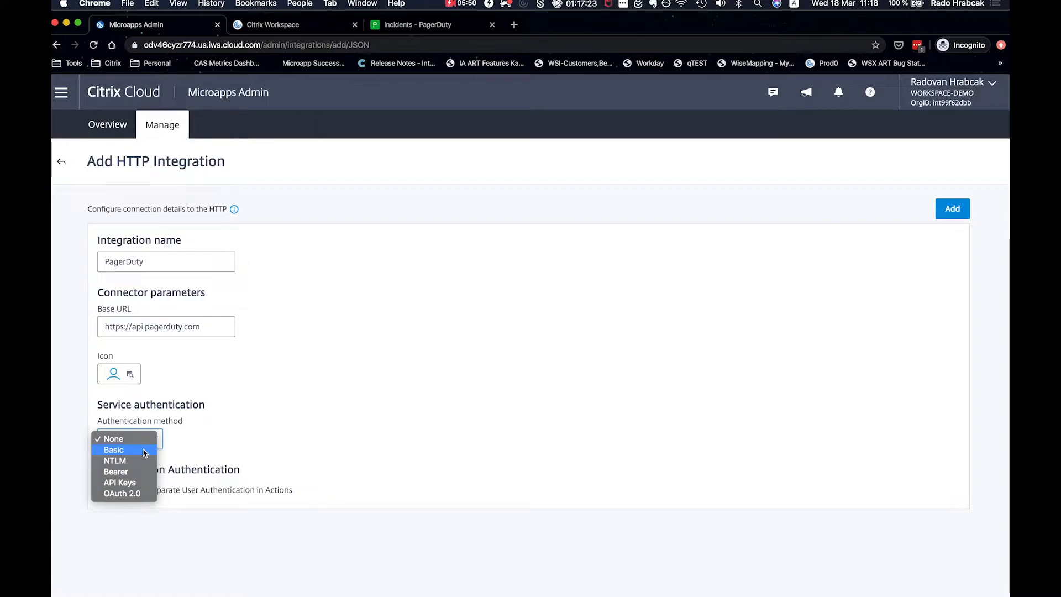
pyautogui.click(126, 483)
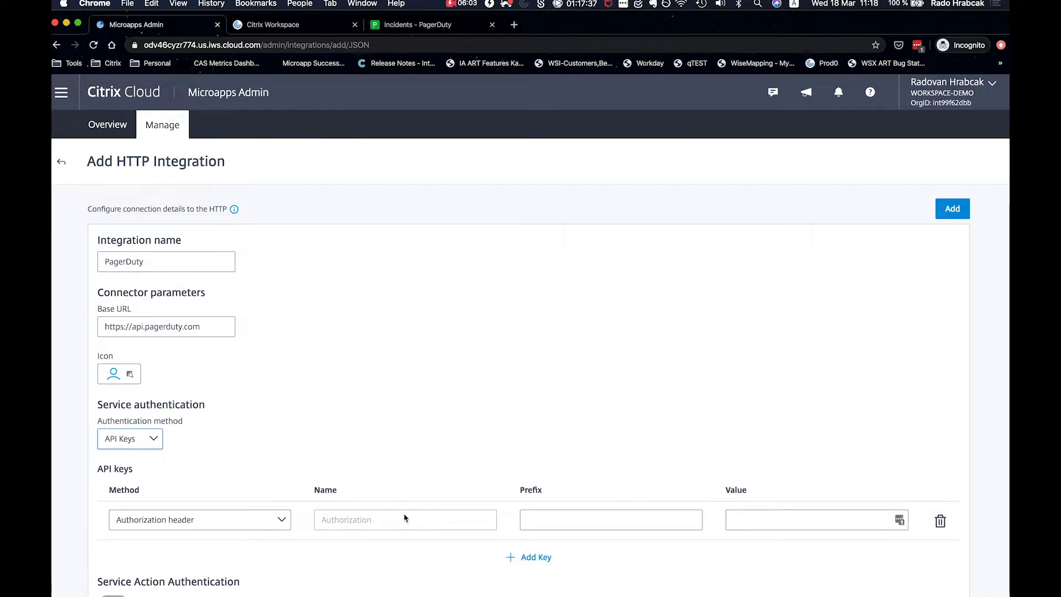
pyautogui.click(380, 579)
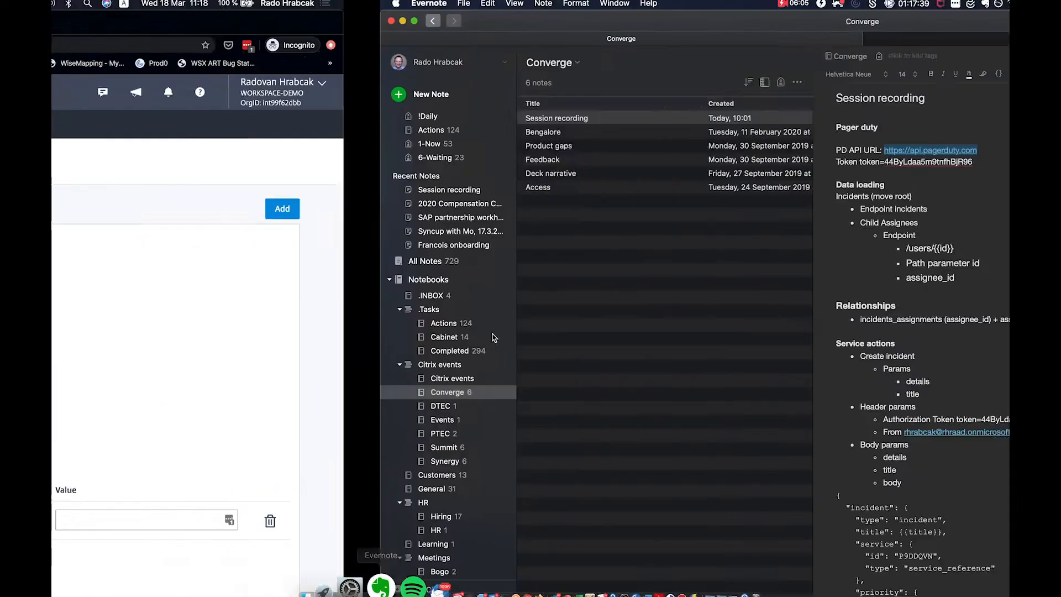
pyautogui.click(554, 162)
pyautogui.tripleClick(554, 162)
pyautogui.moveTo(444, 581)
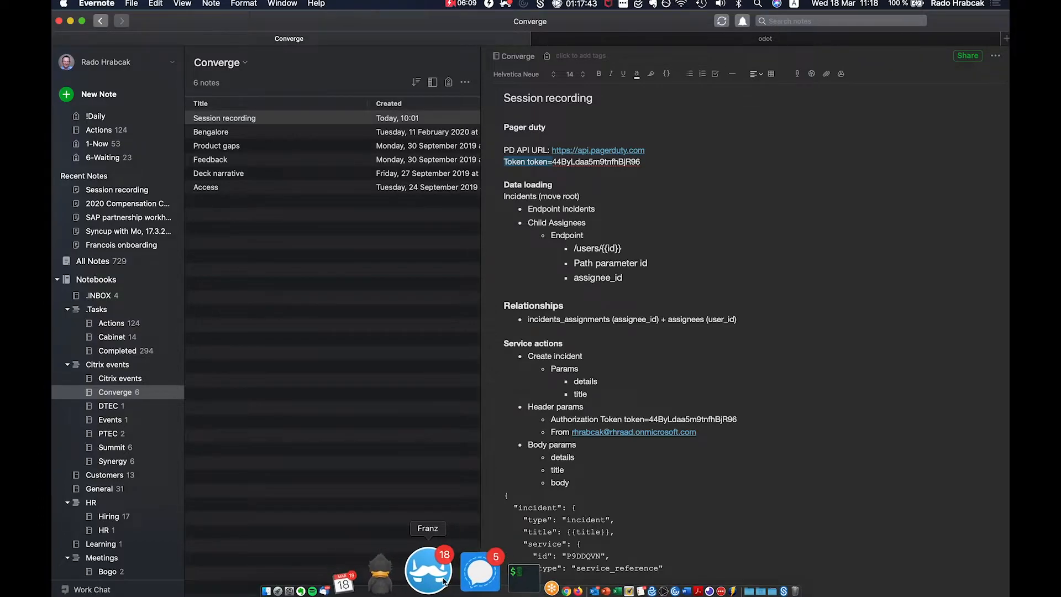
pyautogui.click(489, 578)
pyautogui.click(576, 518)
pyautogui.write('Token token=')
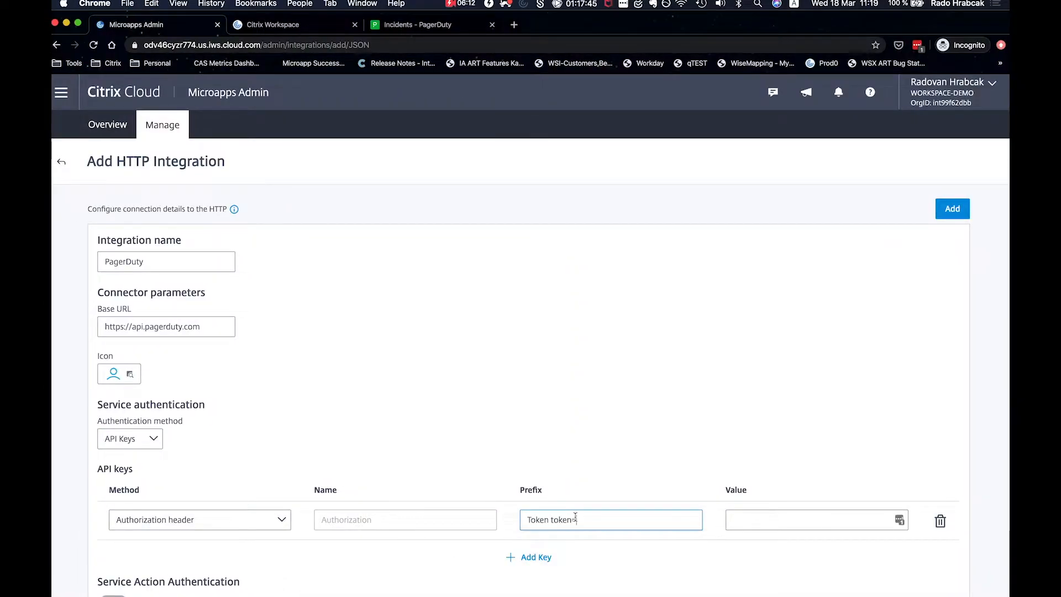
# Copy the API token from the Session recording note in Evernote, paste it as the key's value and add the PagerDuty integration
pyautogui.moveTo(407, 586)
pyautogui.click(374, 572)
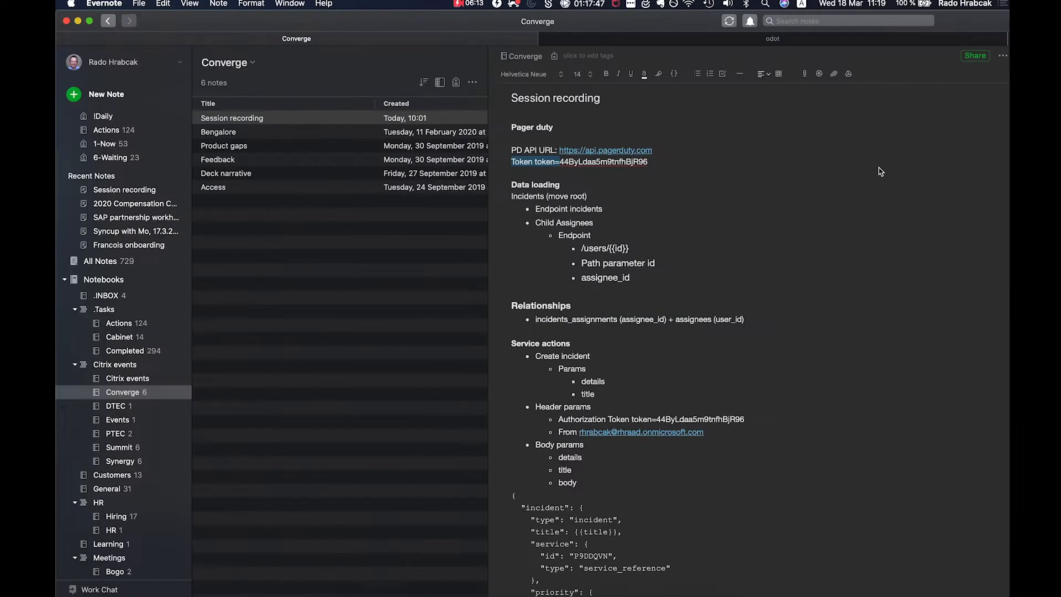
pyautogui.doubleClick(616, 161)
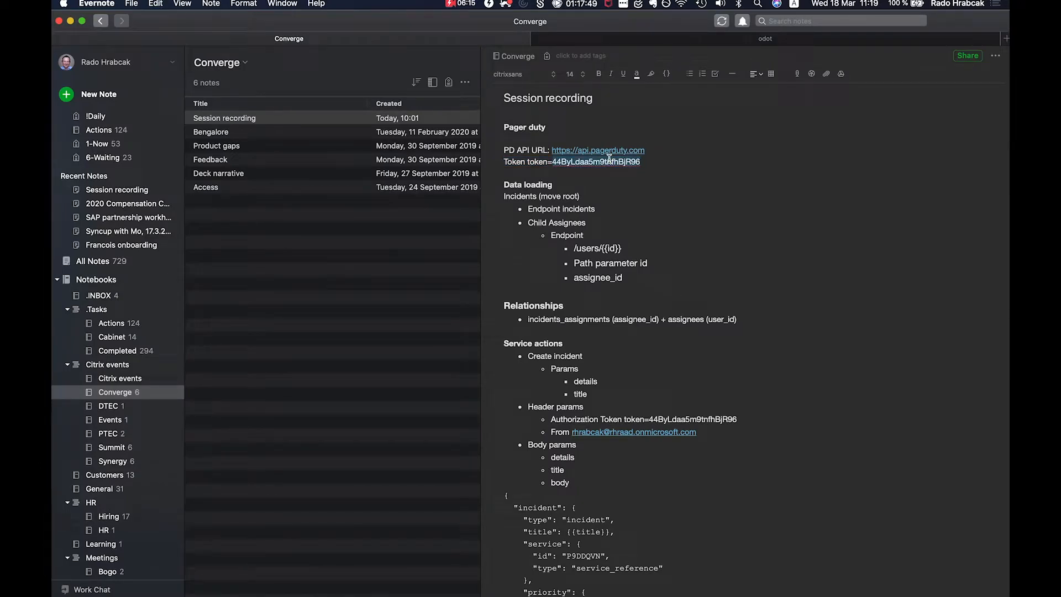
pyautogui.hotkey('ctrl', 'Left')
pyautogui.click(829, 520)
pyautogui.press('super+v')
pyautogui.click(952, 209)
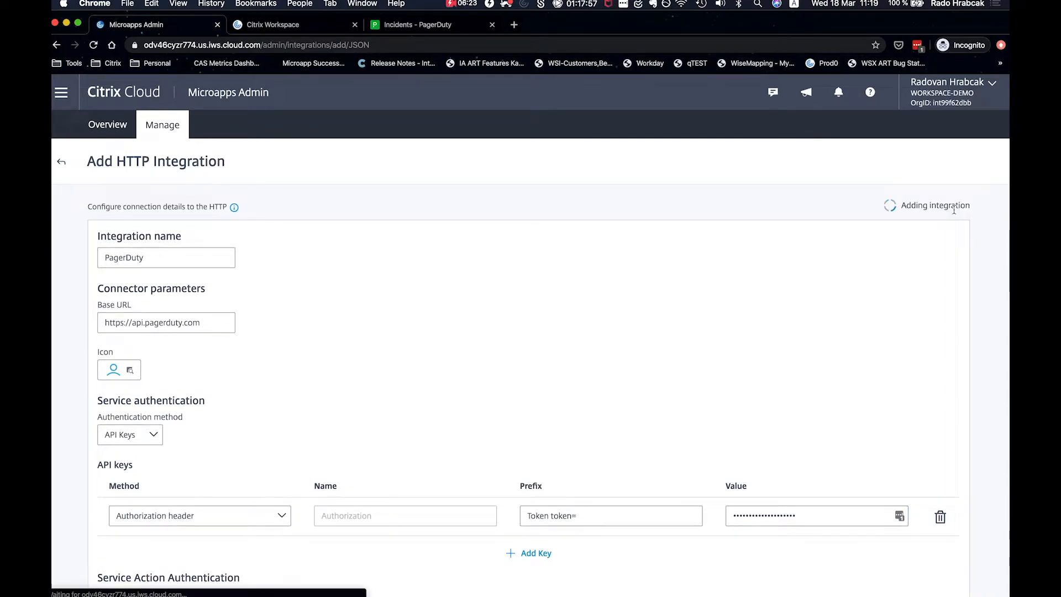
pyautogui.click(926, 163)
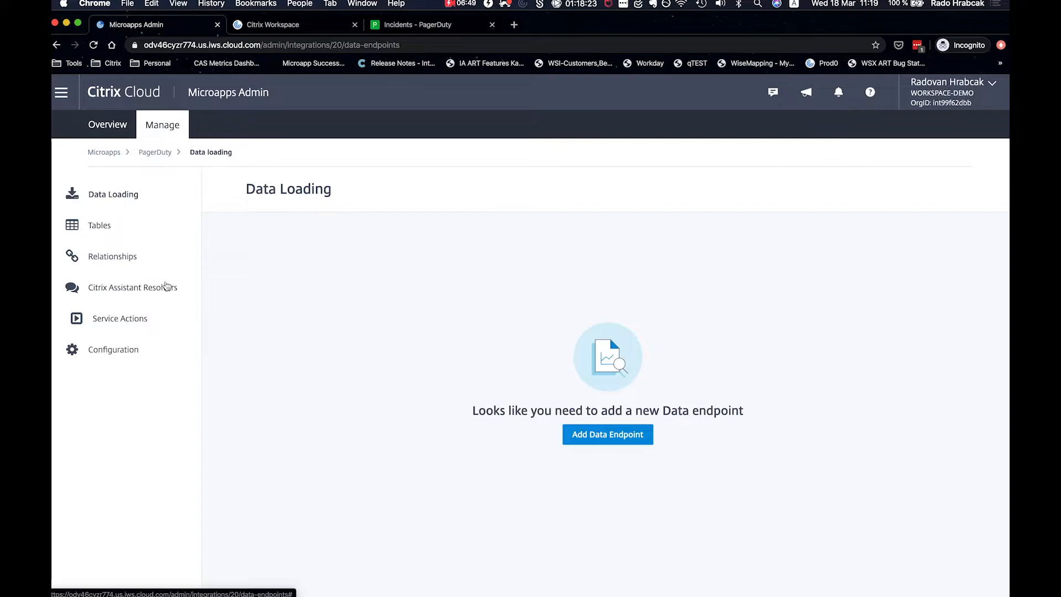
pyautogui.click(458, 4)
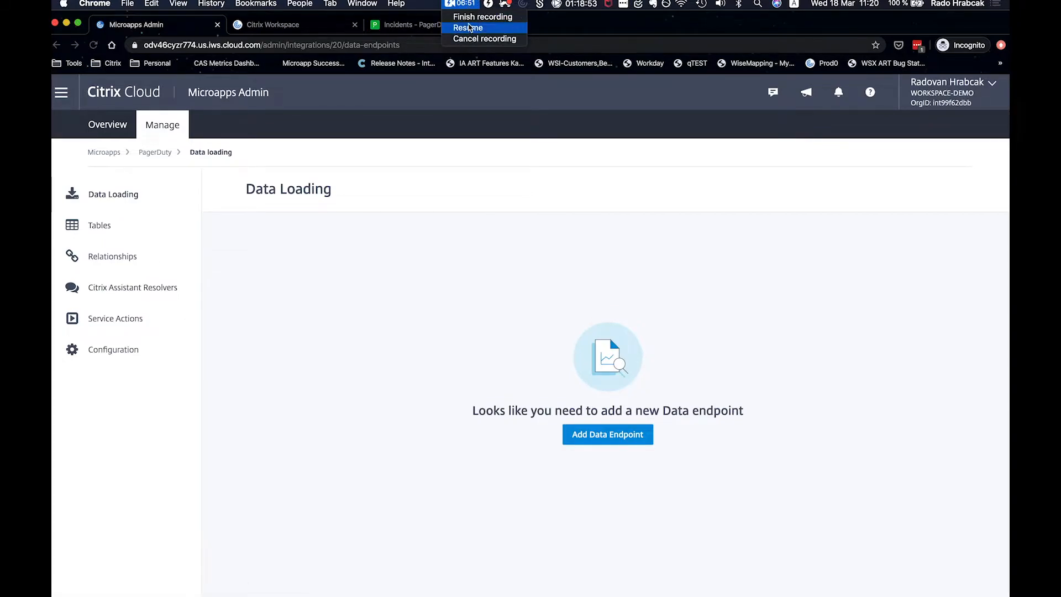
pyautogui.click(468, 27)
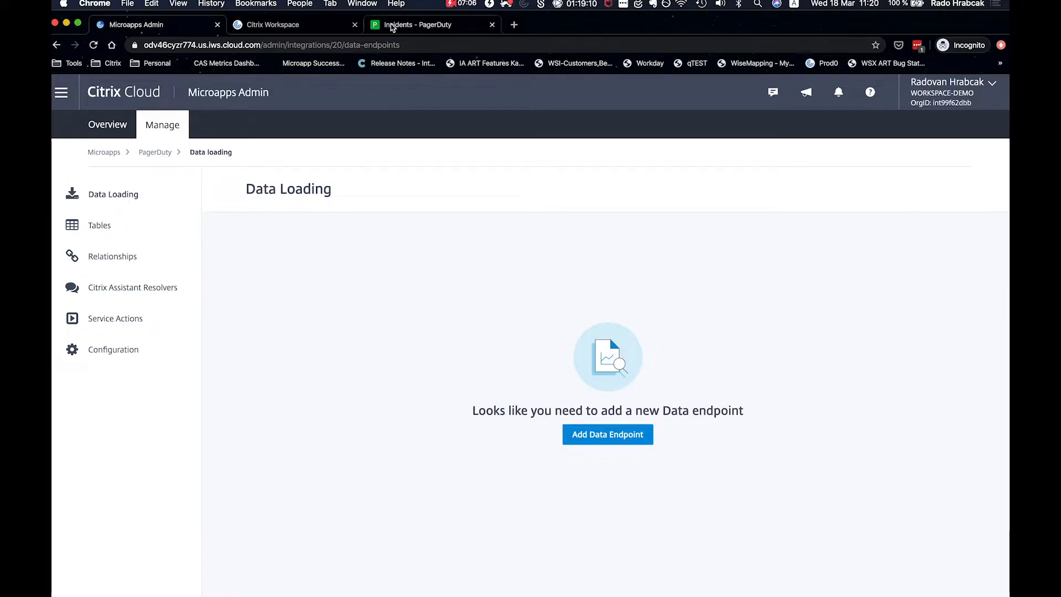
pyautogui.click(393, 24)
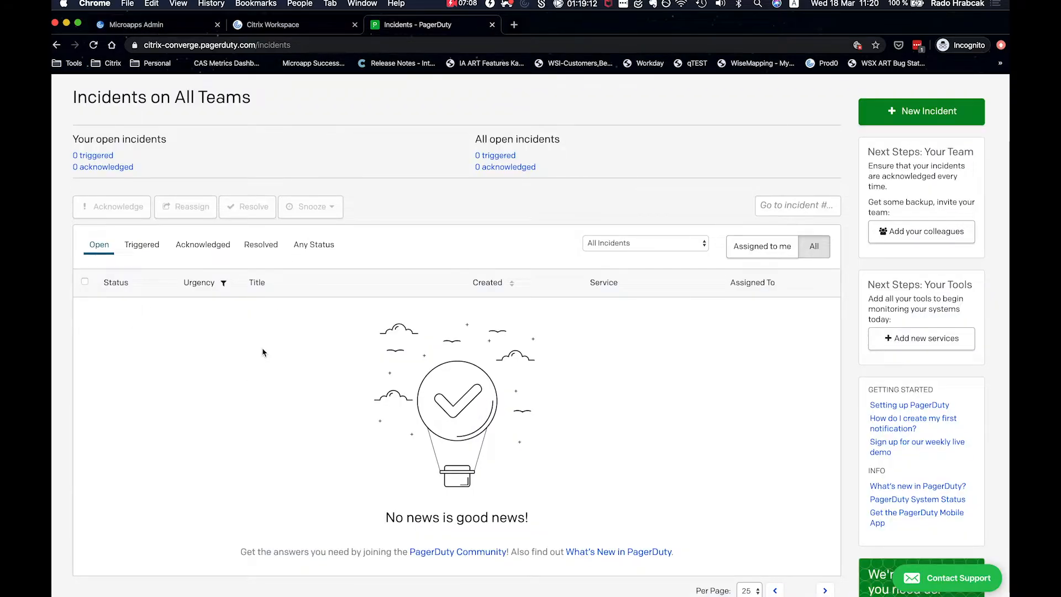
pyautogui.click(152, 28)
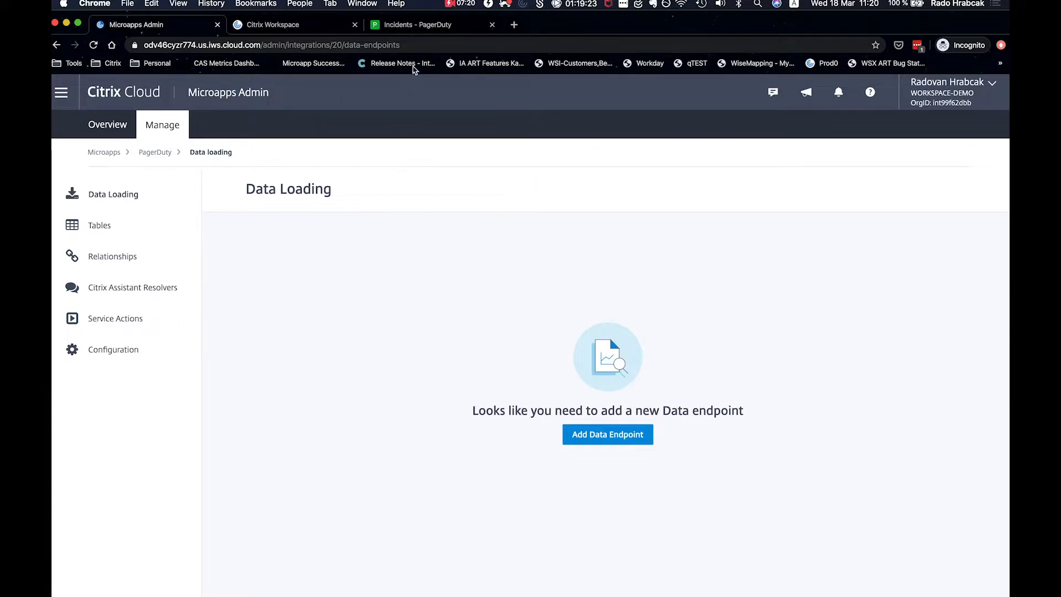
# Switch to PagerDuty's incidents page, start a new incident and assign it to the account owner
pyautogui.click(425, 24)
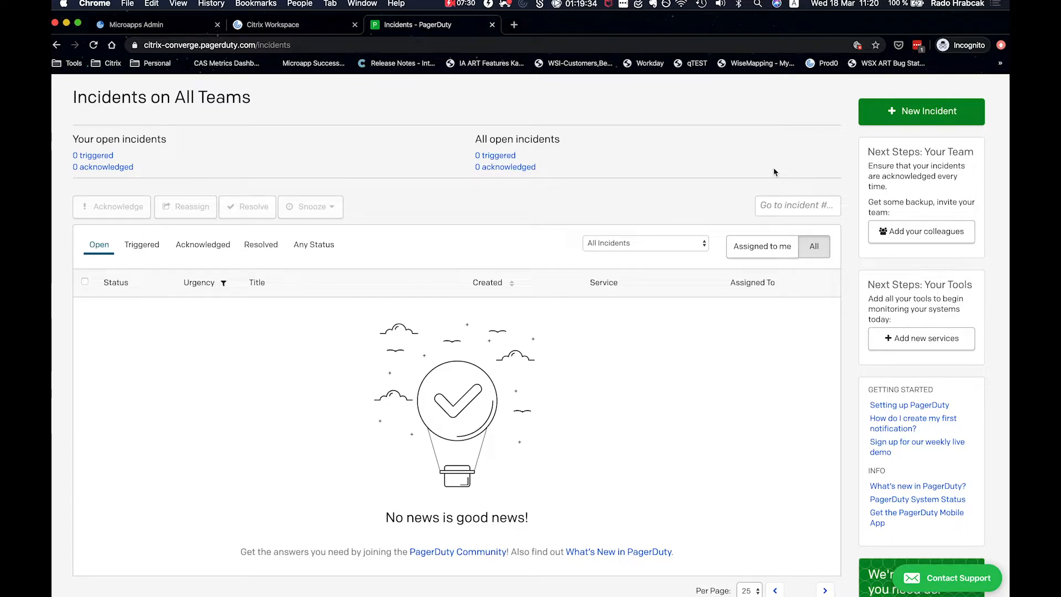
pyautogui.click(915, 117)
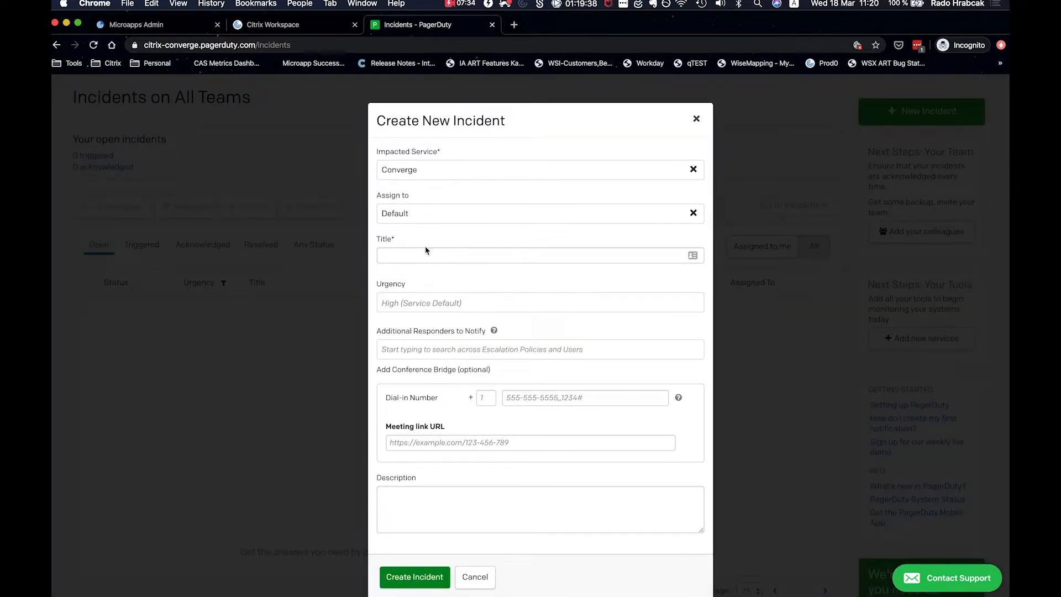
pyautogui.click(435, 213)
pyautogui.write('Rado')
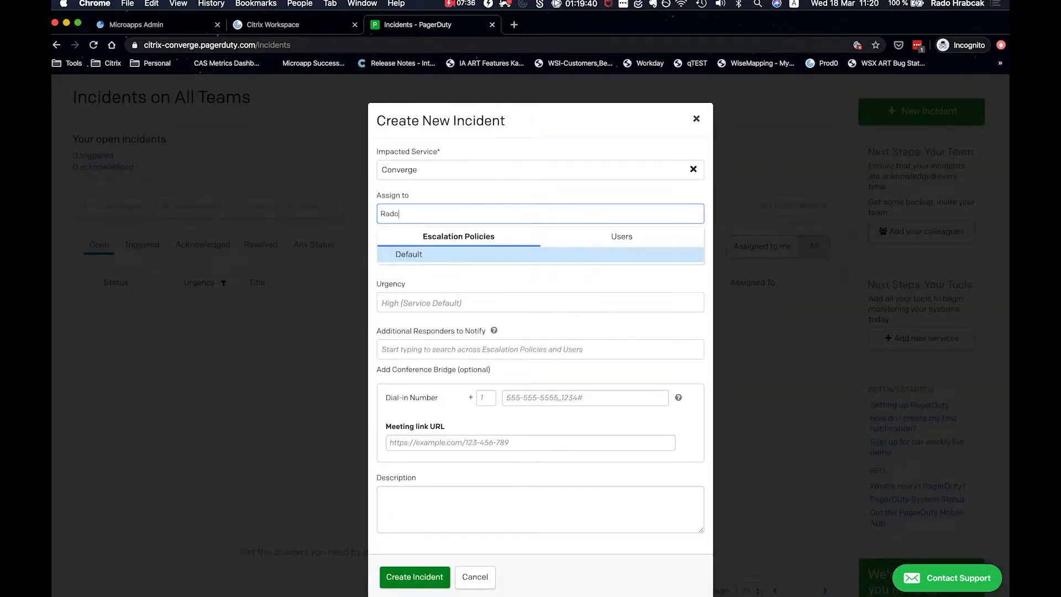
pyautogui.click(433, 277)
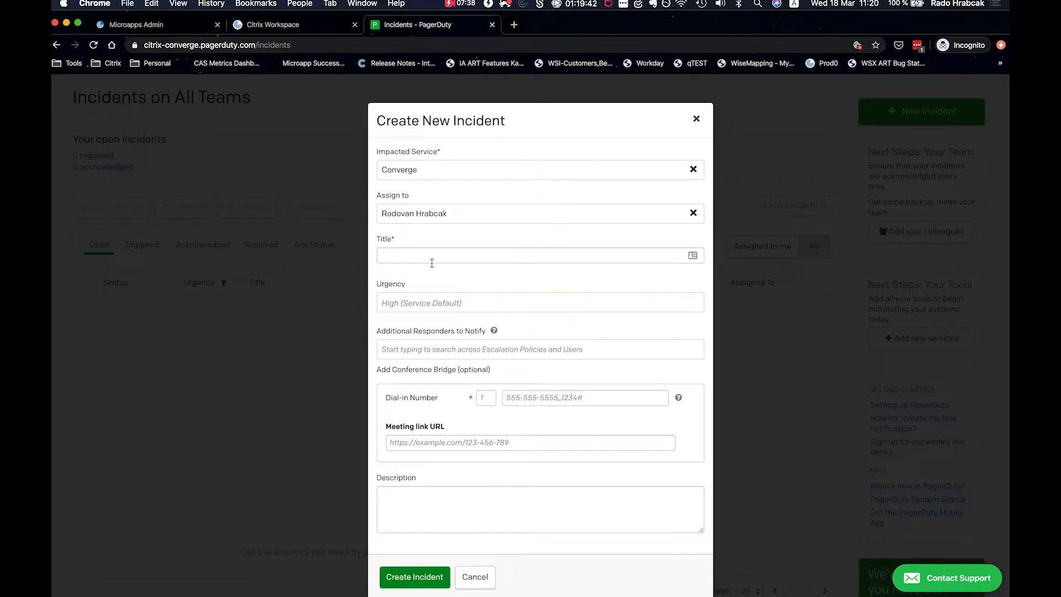
# Title the incident "Converge demo", describe it as "Hey Converge!" and create it
pyautogui.click(432, 257)
pyautogui.write('Converge demo')
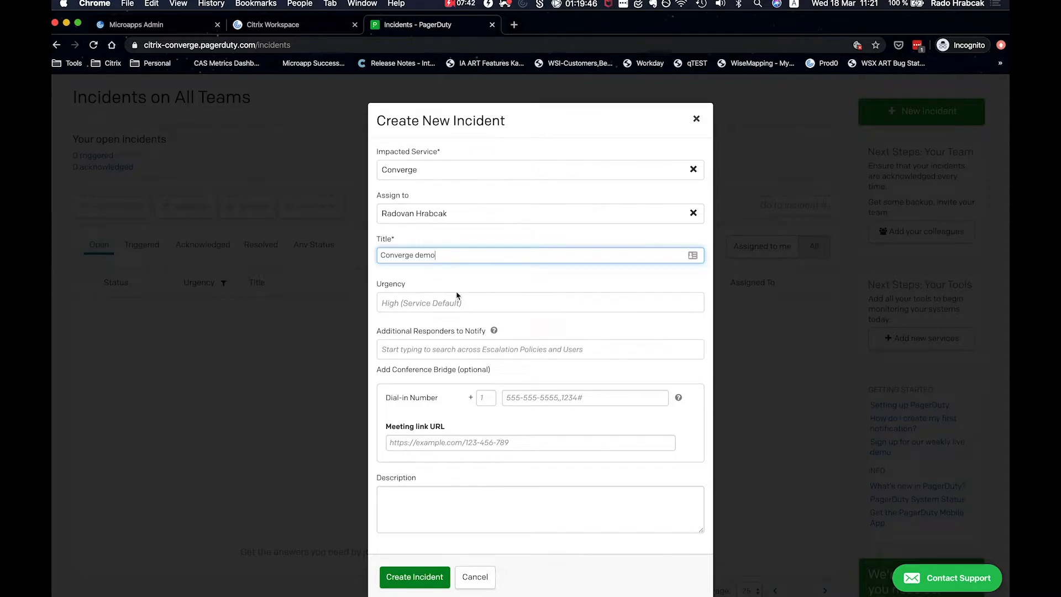
pyautogui.click(423, 500)
pyautogui.write('Hey ')
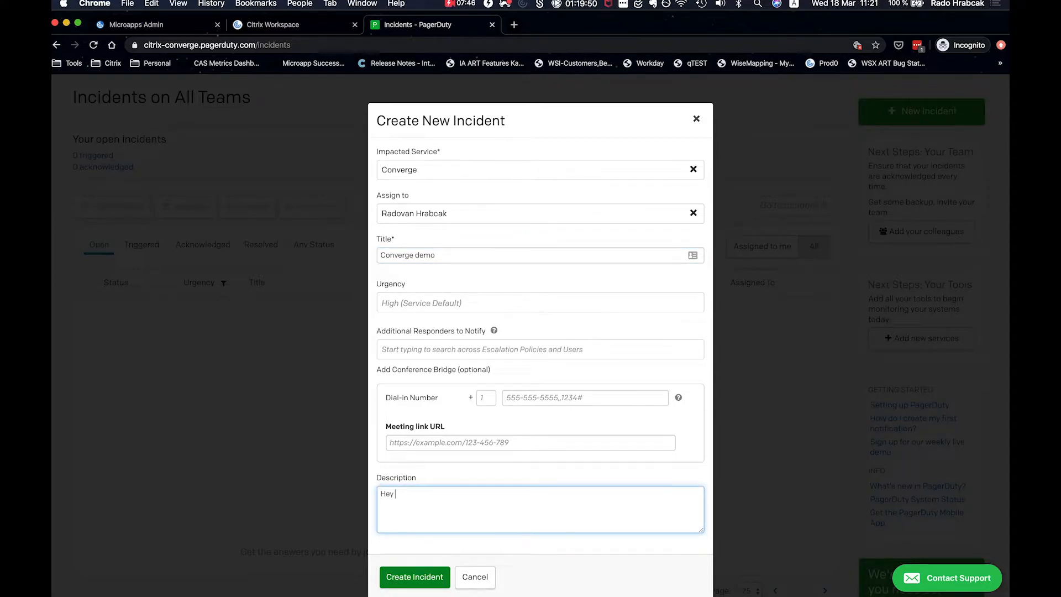
pyautogui.write('Converge')
pyautogui.click(415, 577)
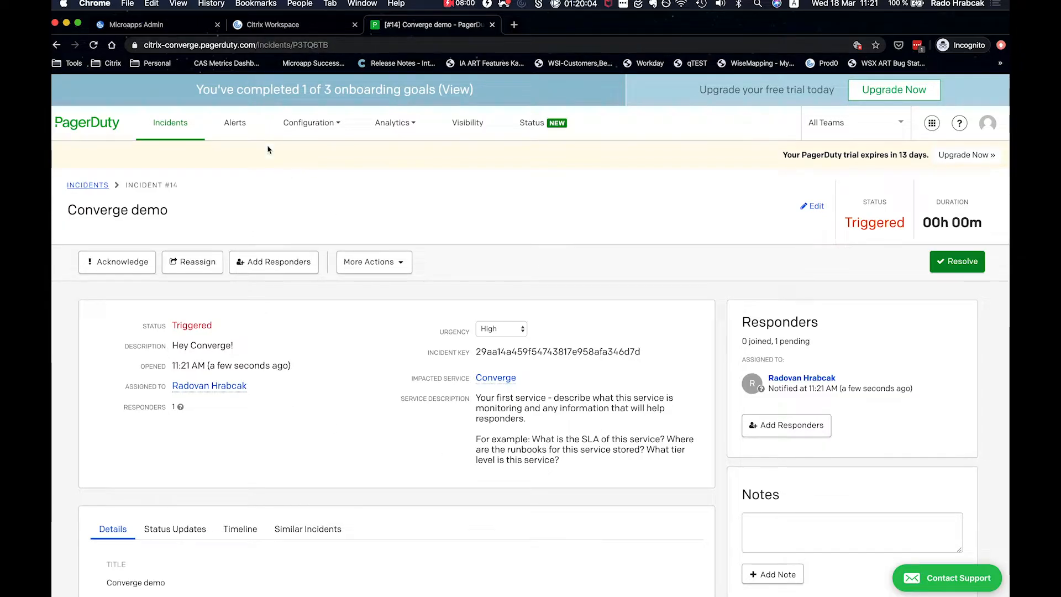
# Back in Microapps Admin, start a new data endpoint named Incidents and set its endpoint URI to incidents
pyautogui.click(177, 27)
pyautogui.click(616, 439)
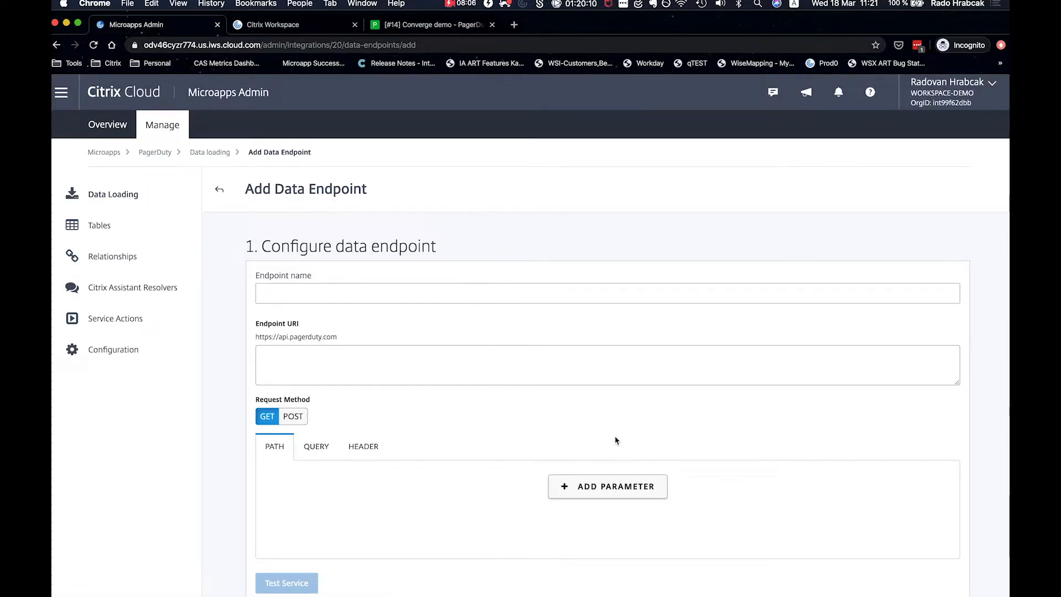
pyautogui.click(549, 293)
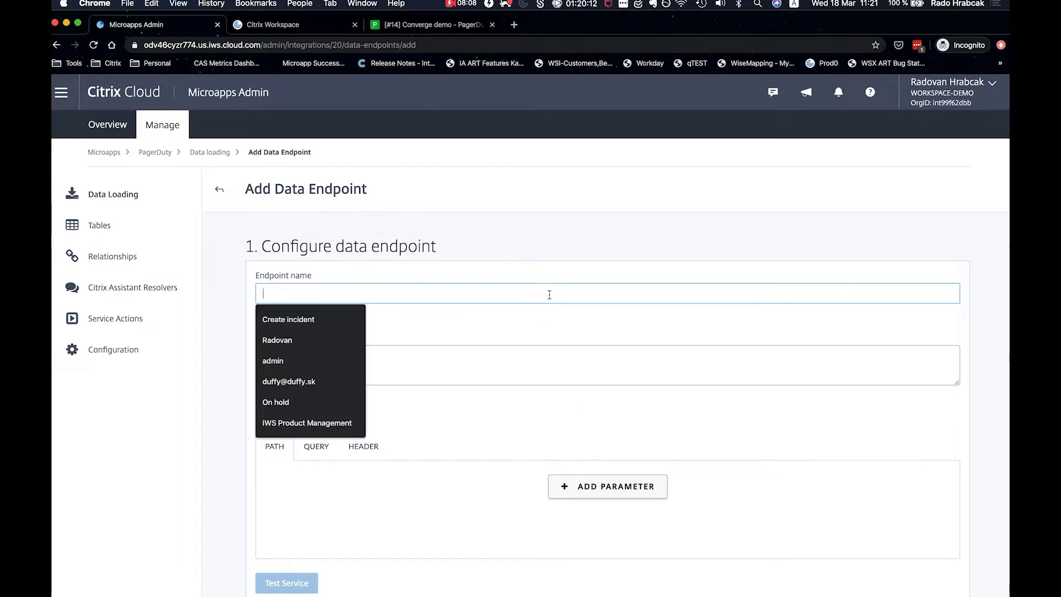
pyautogui.write('In')
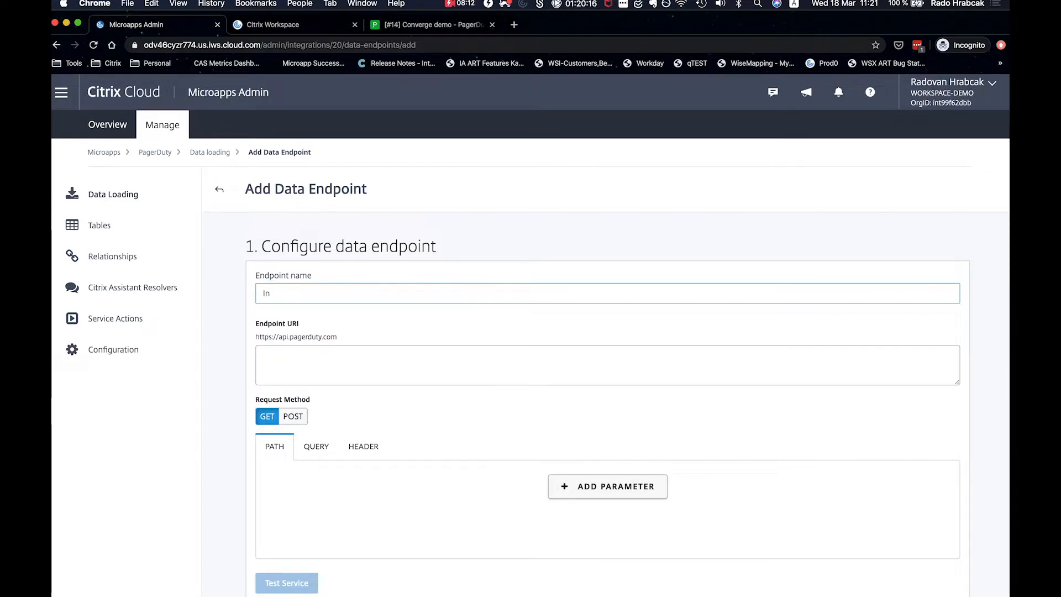
pyautogui.write('cidents')
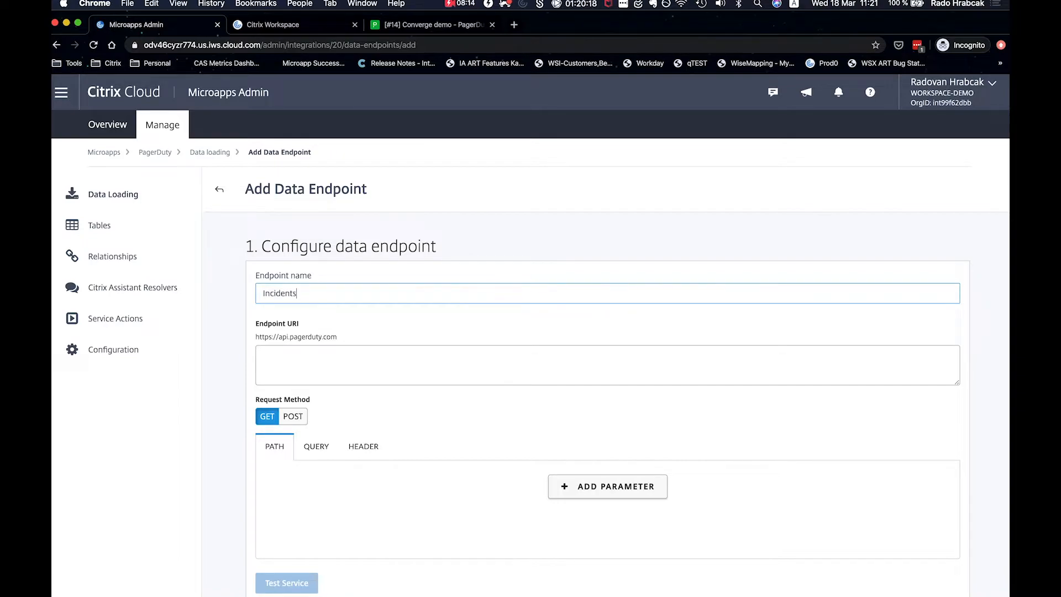
pyautogui.click(538, 357)
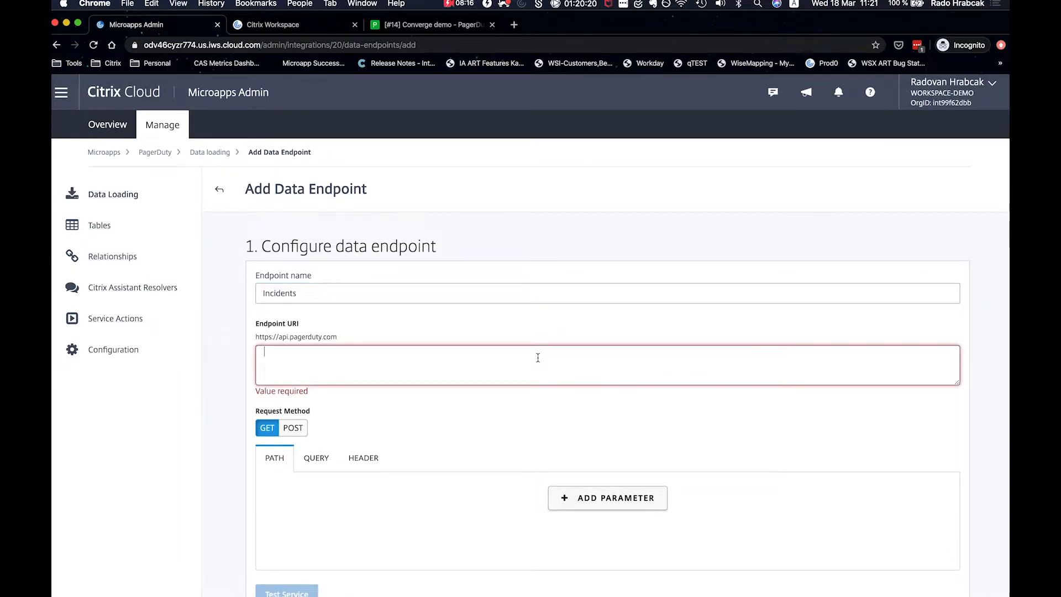
pyautogui.press('super+Tab')
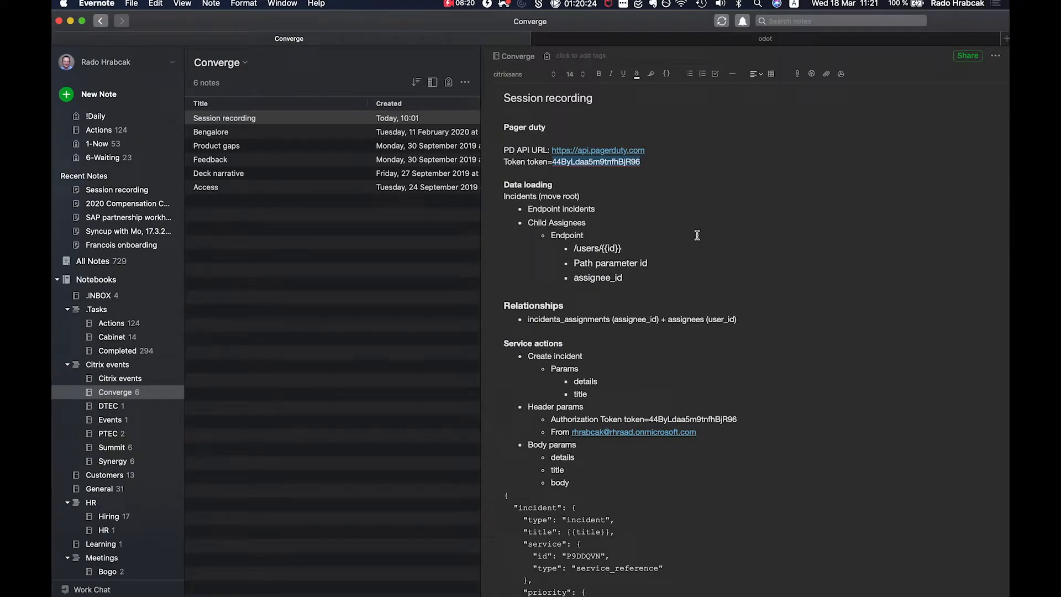
pyautogui.press('super+Tab')
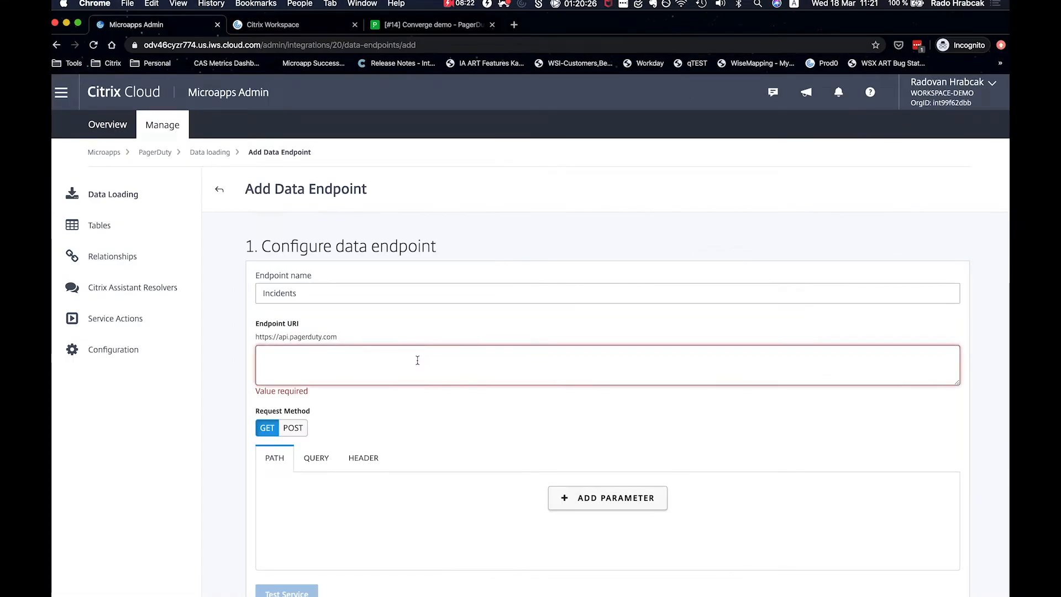
pyautogui.write('incidents')
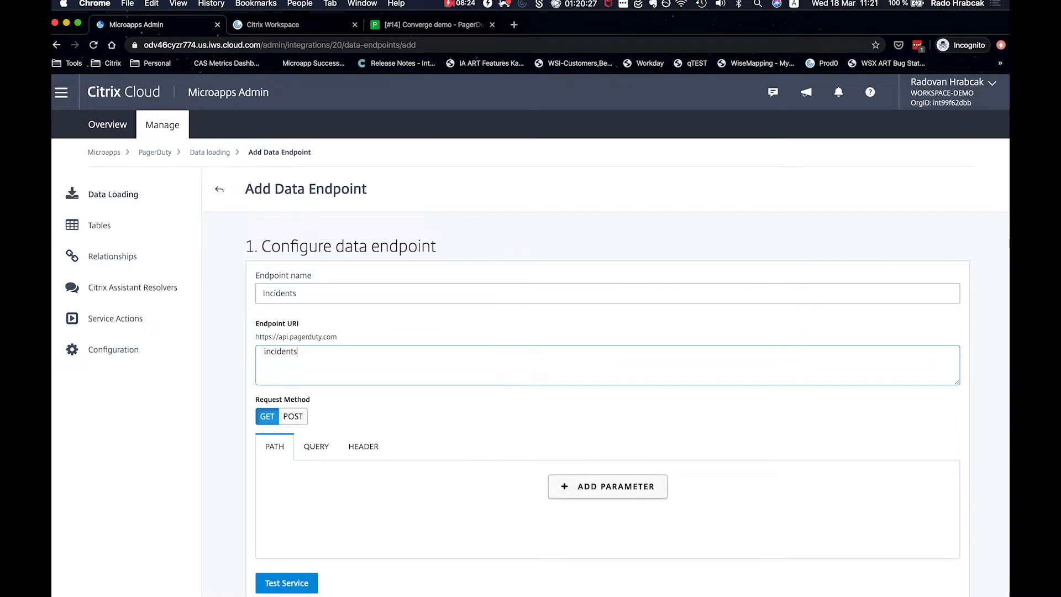
# Test the Incidents endpoint's service with the GET method and look through the response body
pyautogui.scroll(-2, 390, 398)
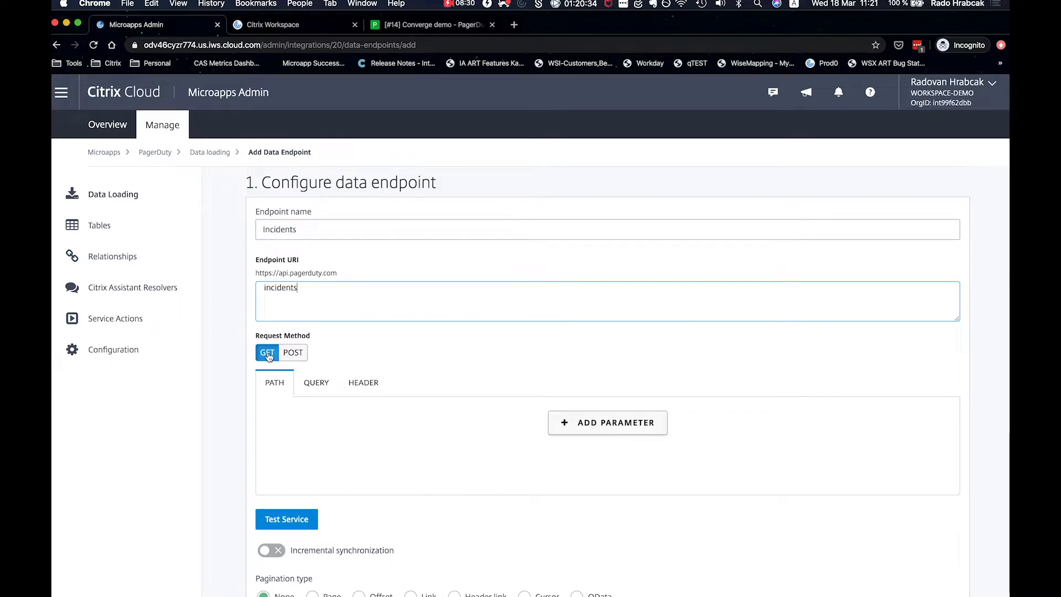
pyautogui.scroll(-5, 279, 370)
pyautogui.click(285, 378)
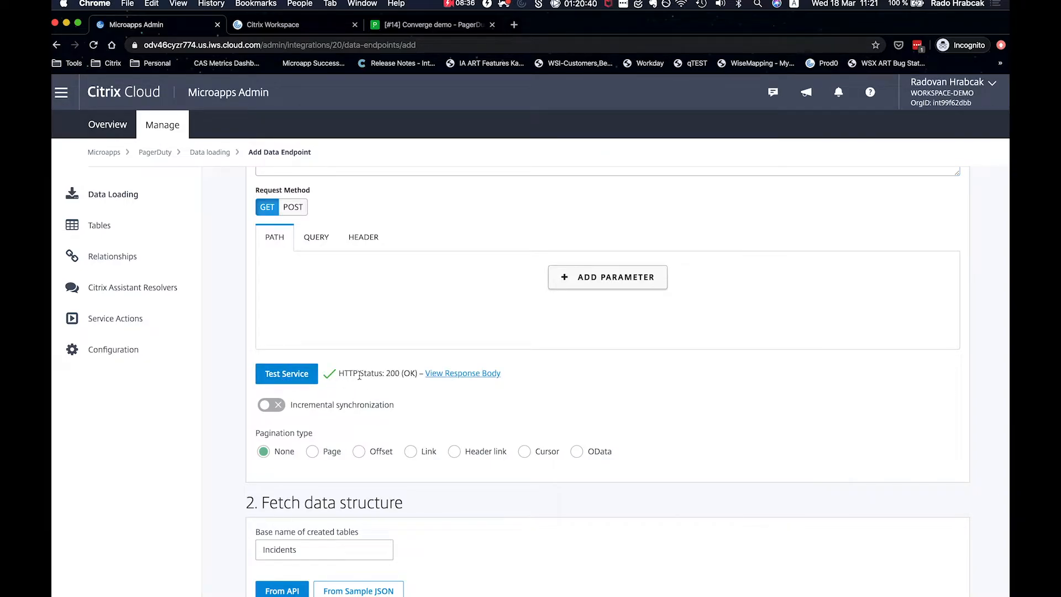
pyautogui.click(452, 375)
pyautogui.scroll(-10, 750, 388)
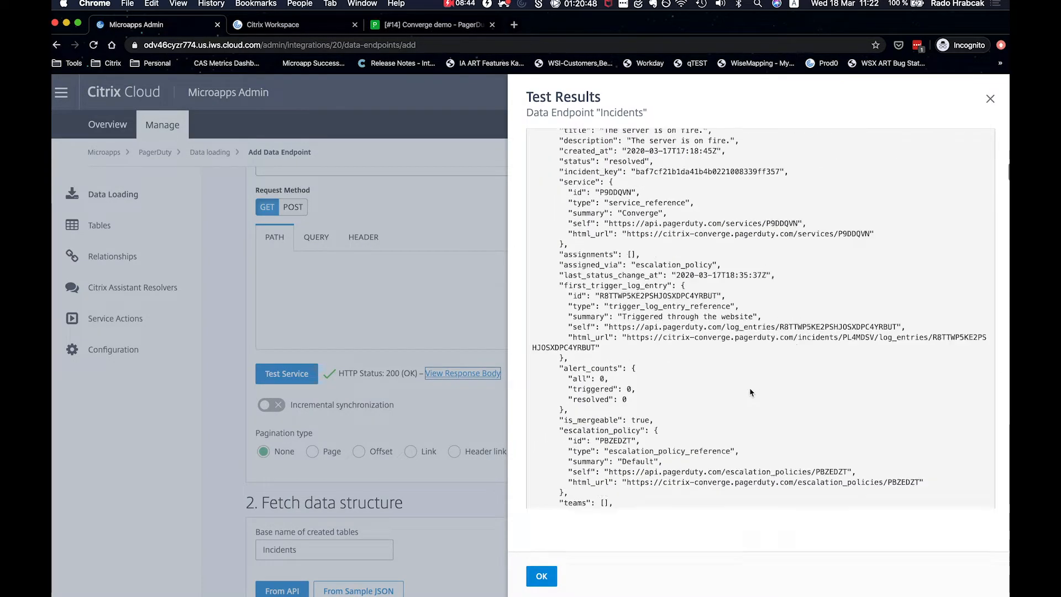
pyautogui.scroll(10, 751, 391)
pyautogui.scroll(-7, 751, 393)
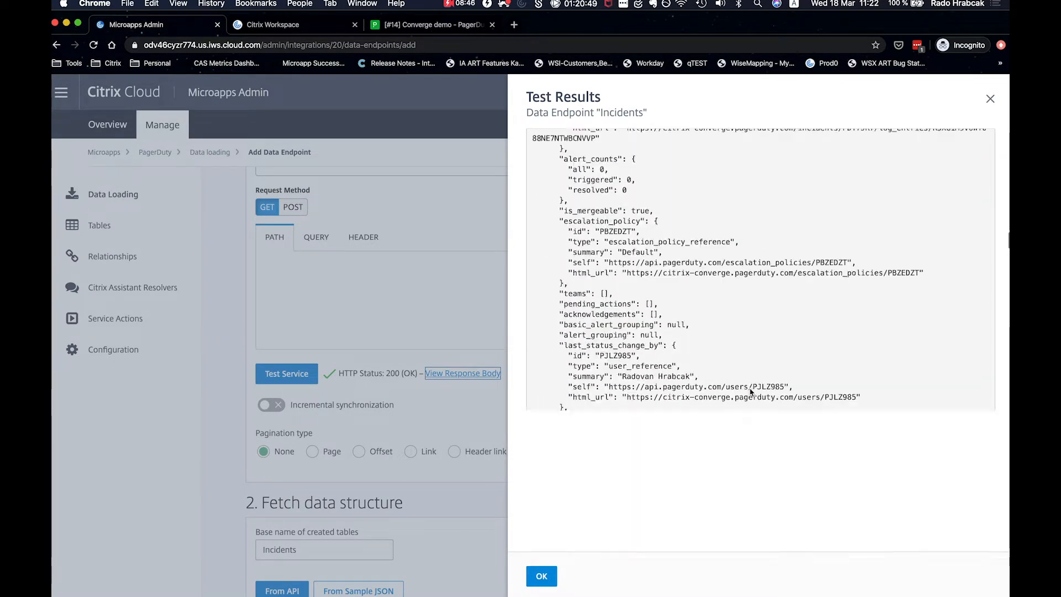
pyautogui.scroll(2, 751, 392)
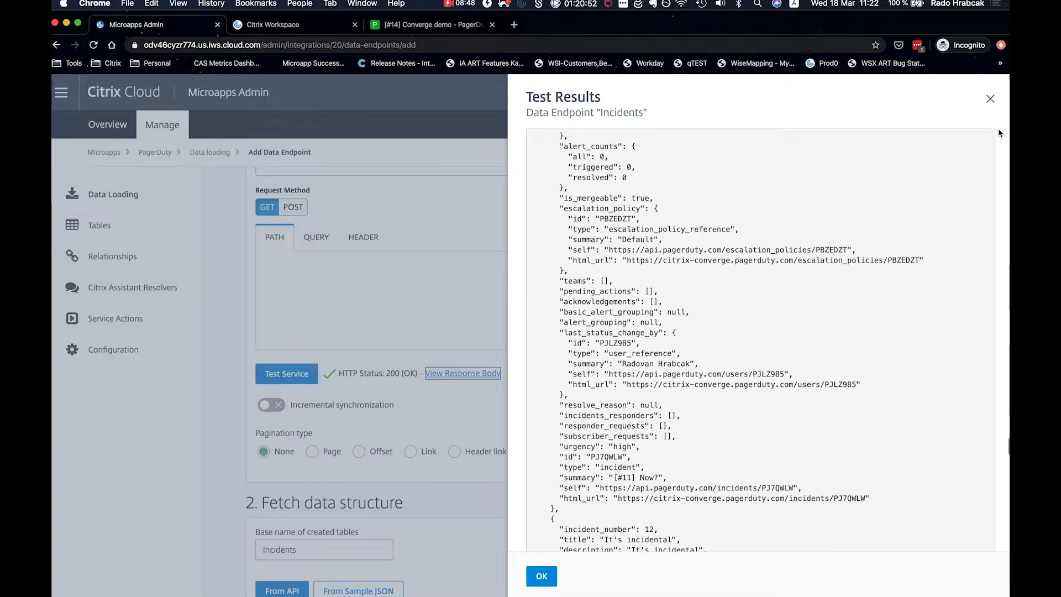
pyautogui.click(991, 99)
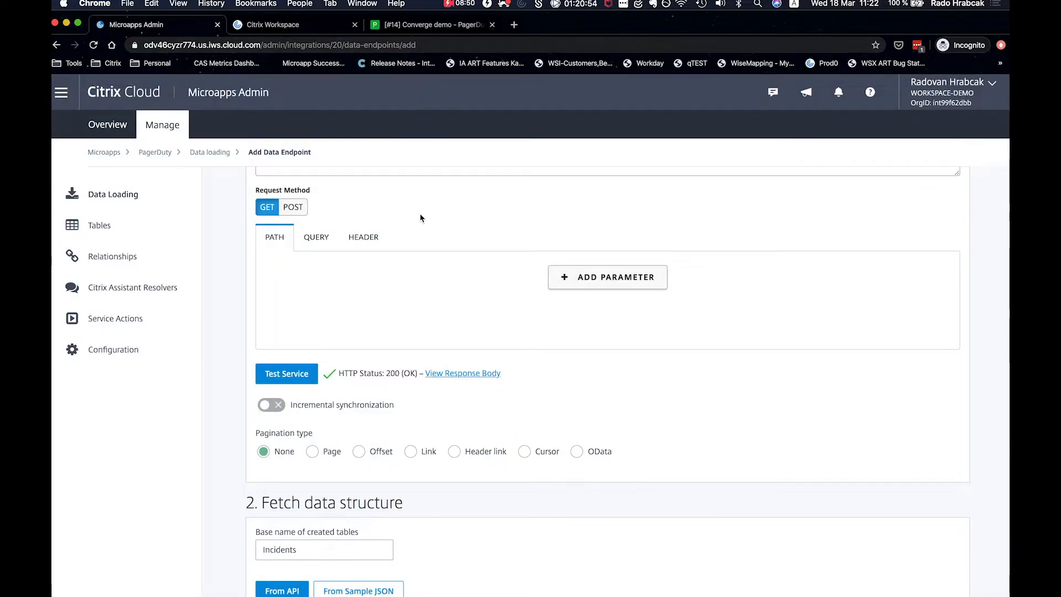
# Review the open incidents and the activity over the last 7 days in PagerDuty to compare with the API response
pyautogui.click(421, 25)
pyautogui.scroll(-3, 395, 340)
pyautogui.scroll(3, 394, 340)
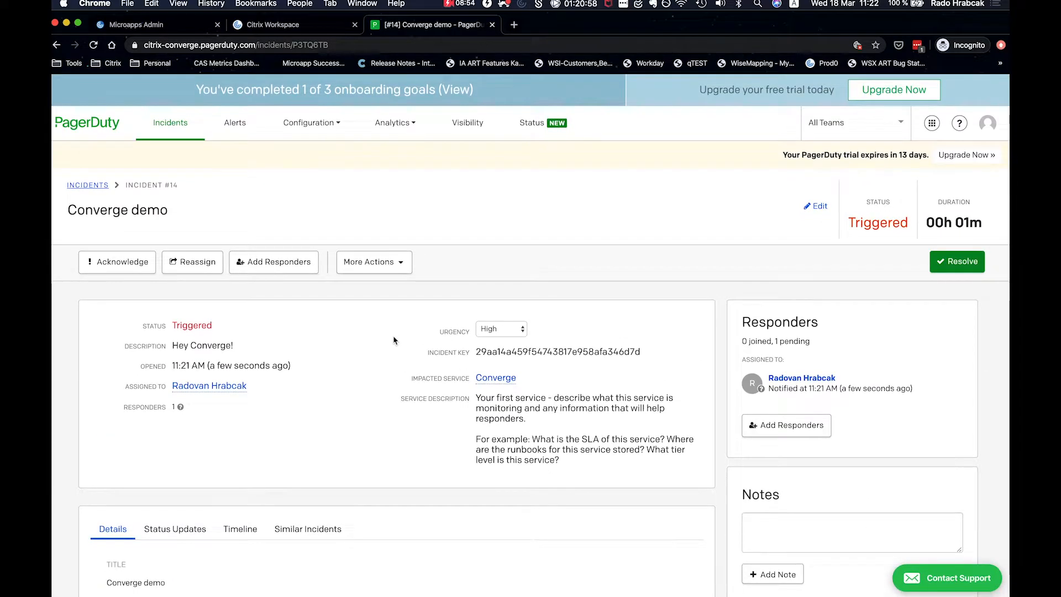
pyautogui.click(176, 122)
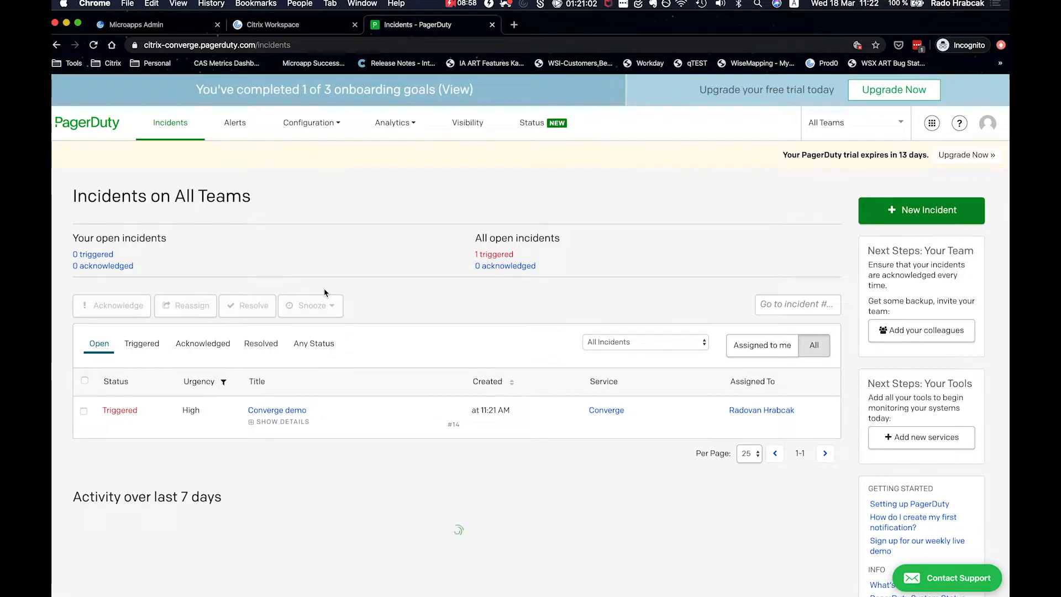
pyautogui.scroll(-10, 324, 293)
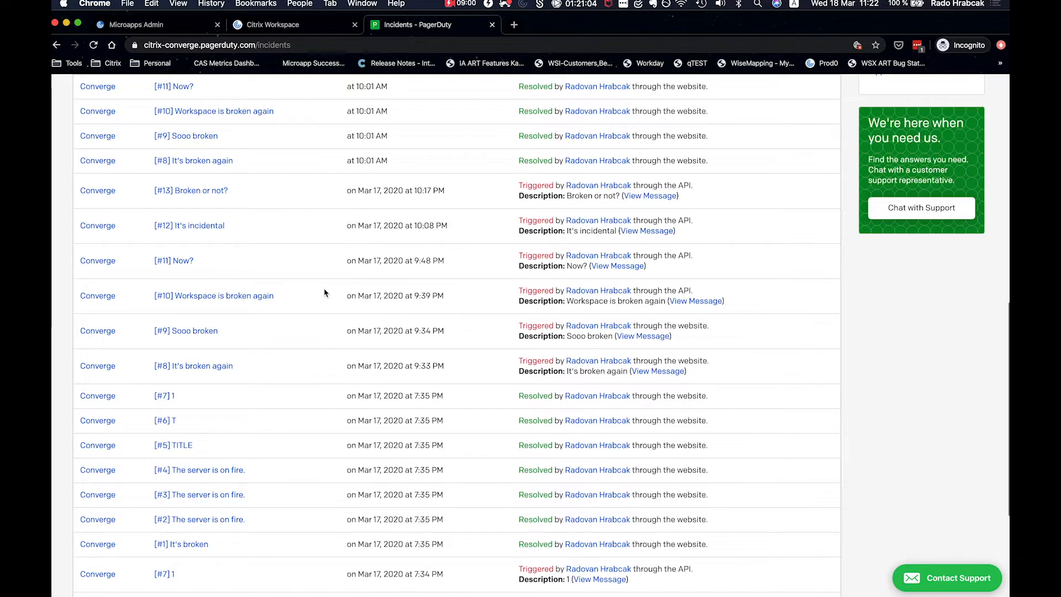
pyautogui.scroll(5, 324, 293)
pyautogui.scroll(5, 325, 293)
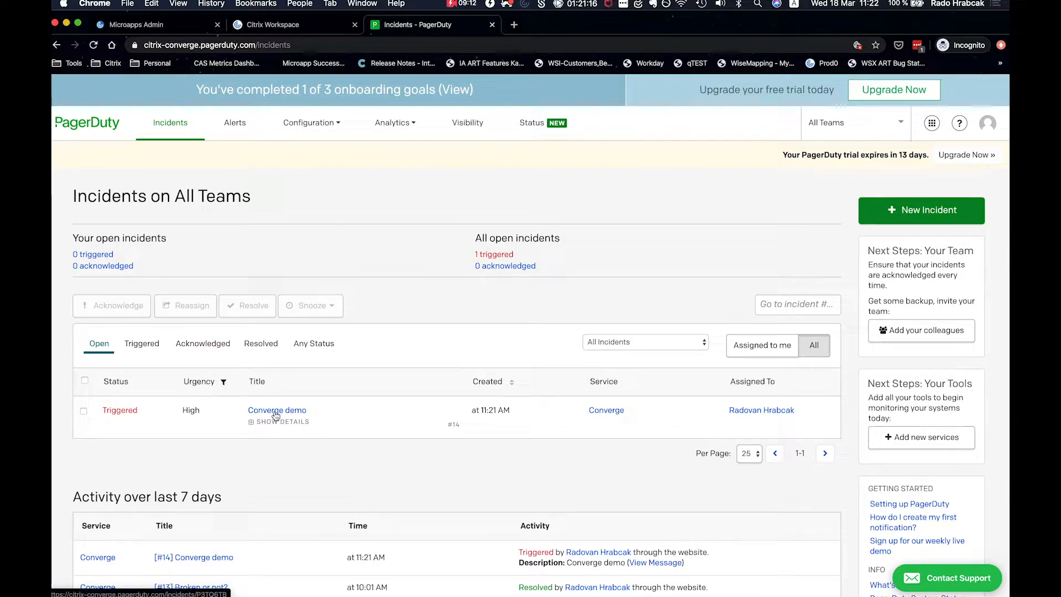
# Switch to Microapps Admin and fetch the Incidents endpoint's data structure from the API
pyautogui.click(176, 27)
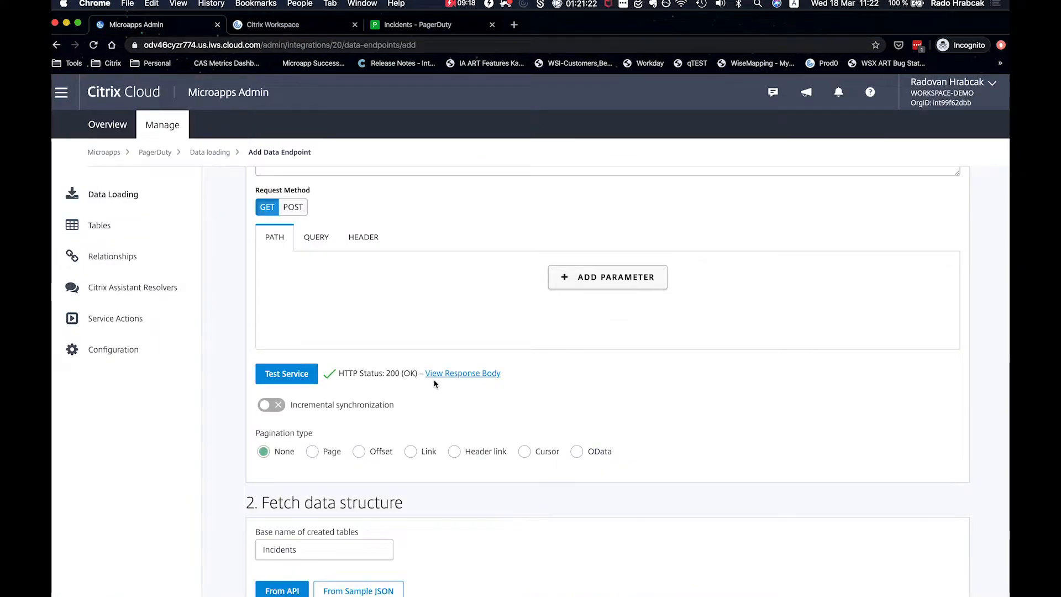
pyautogui.scroll(-5, 434, 383)
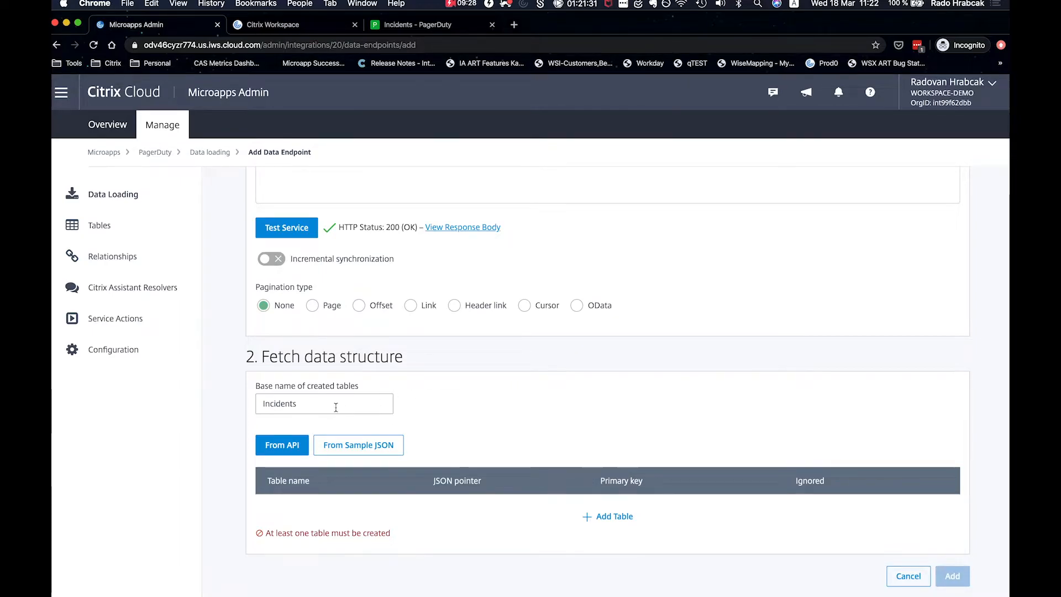
pyautogui.click(297, 444)
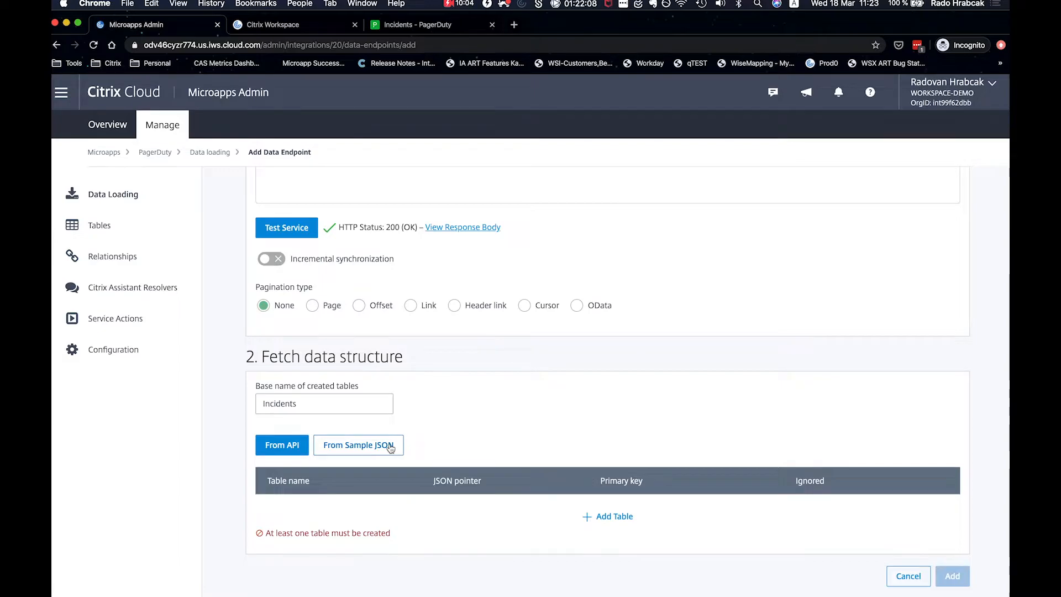
pyautogui.click(292, 446)
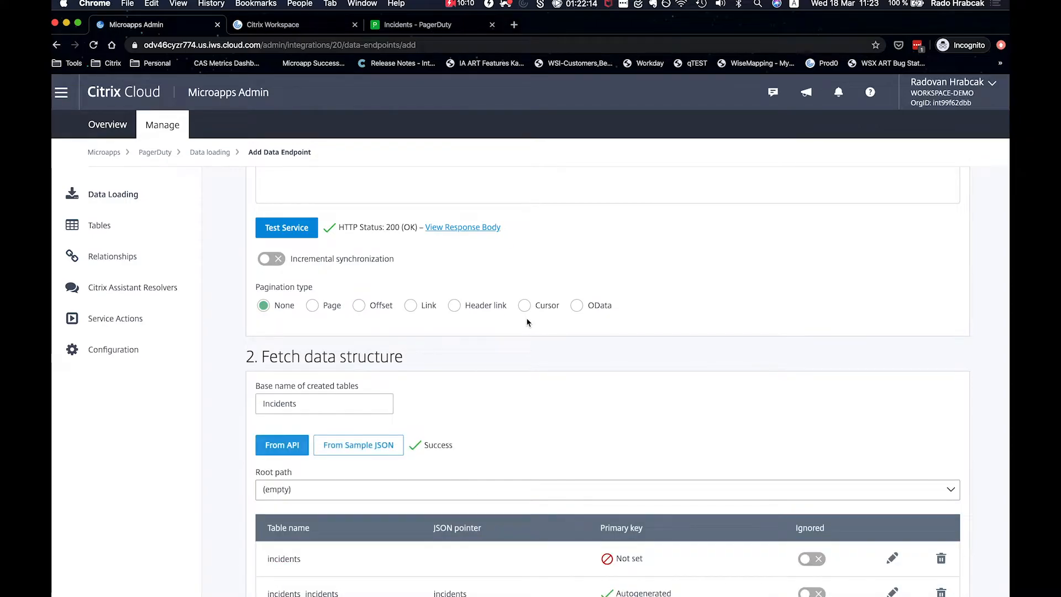
pyautogui.scroll(-3, 527, 322)
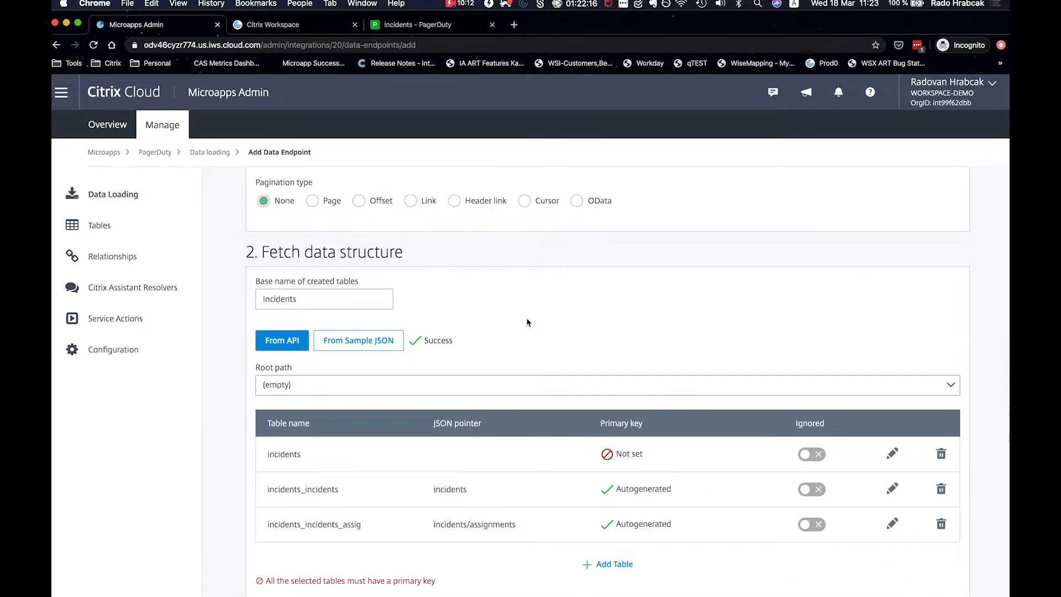
# Check the test response body, set the root path to incidents and refetch the data structure from the API, replacing all tables
pyautogui.scroll(4, 527, 323)
pyautogui.click(475, 260)
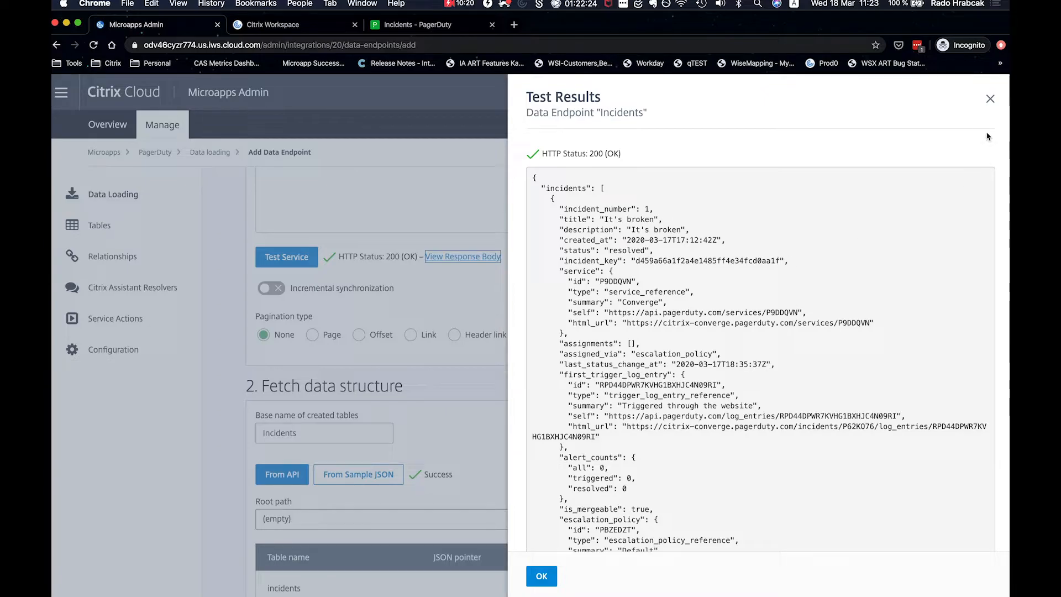
pyautogui.click(992, 100)
pyautogui.scroll(-3, 731, 401)
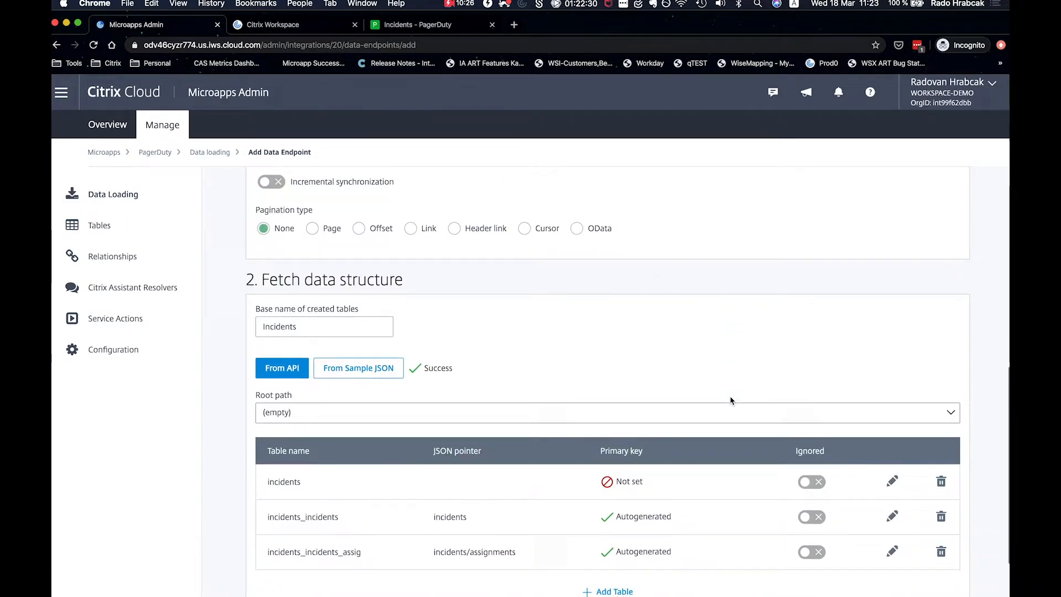
pyautogui.click(706, 418)
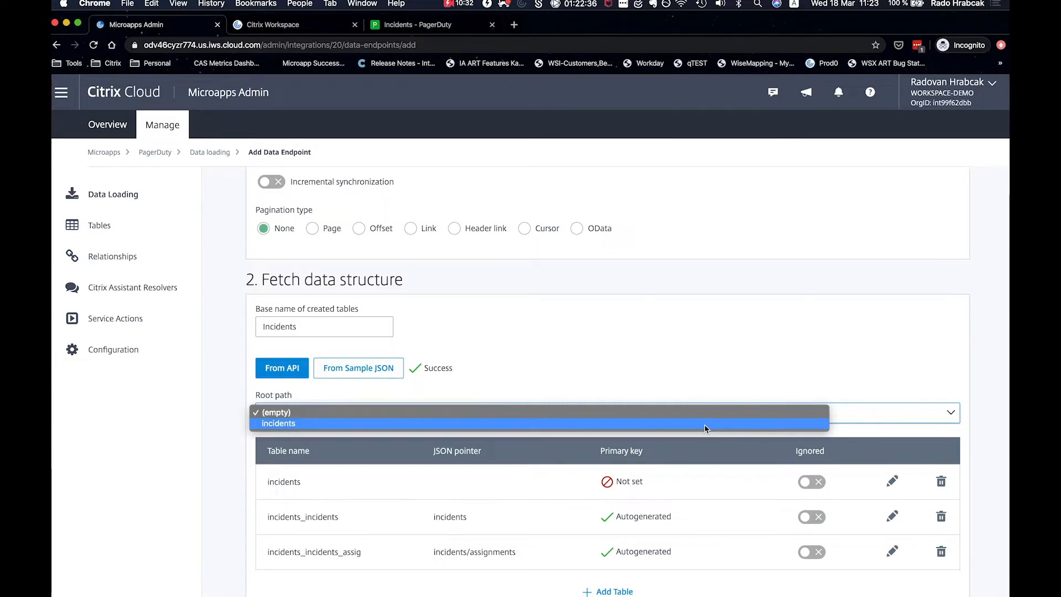
pyautogui.click(706, 424)
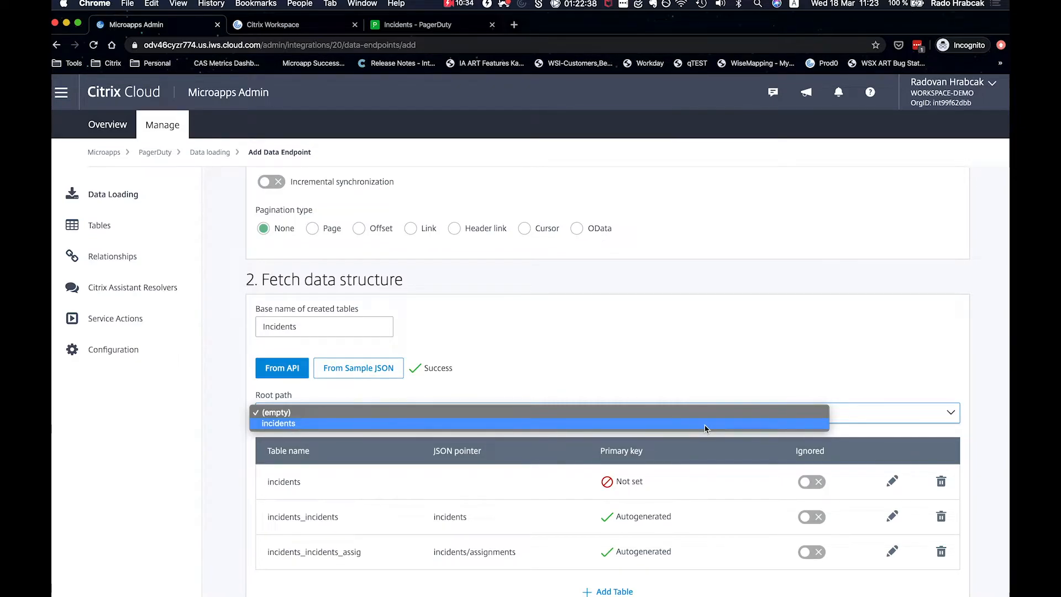
pyautogui.click(273, 369)
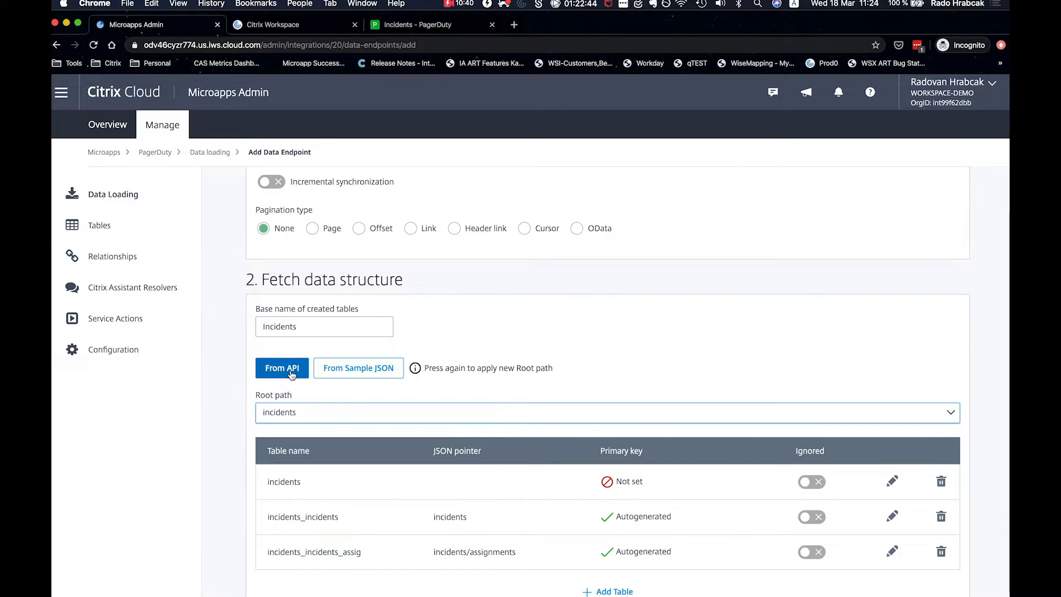
pyautogui.click(292, 375)
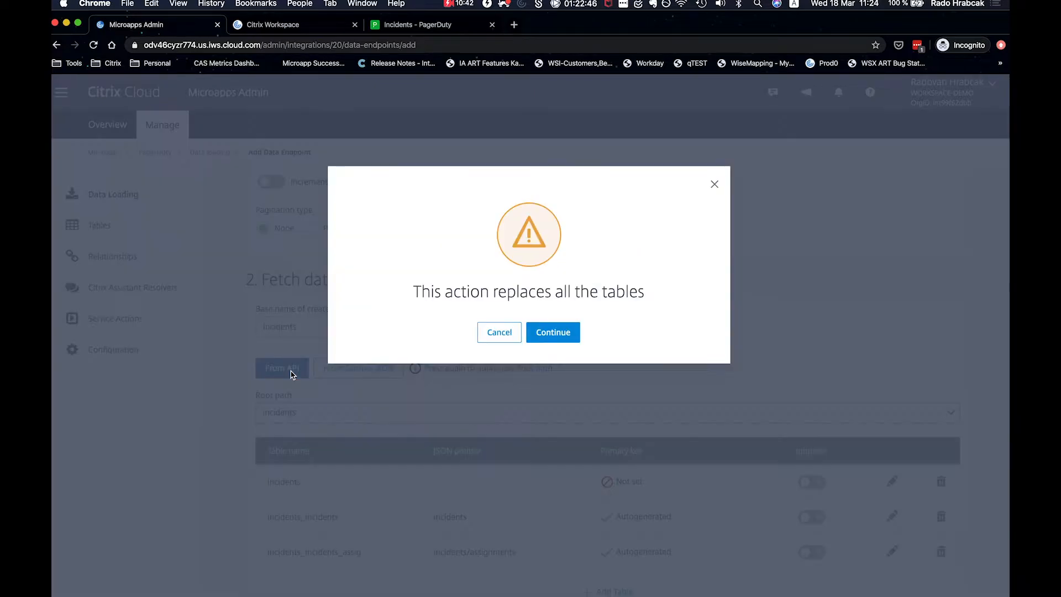
pyautogui.click(561, 335)
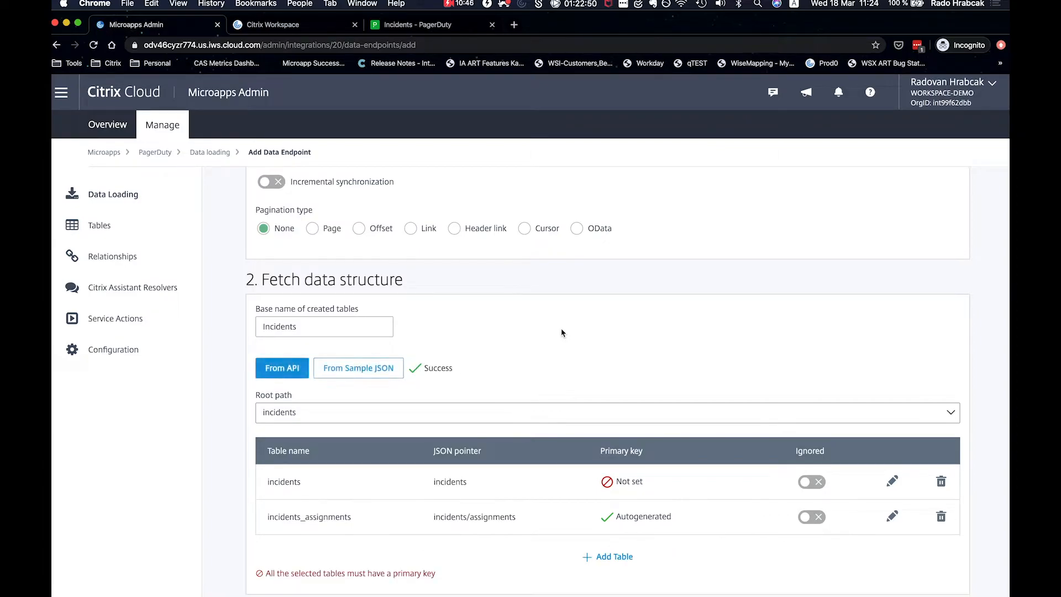
# Make the id column the primary key of the incidents table, save the attributes and add the Incidents data endpoint
pyautogui.scroll(-1, 562, 332)
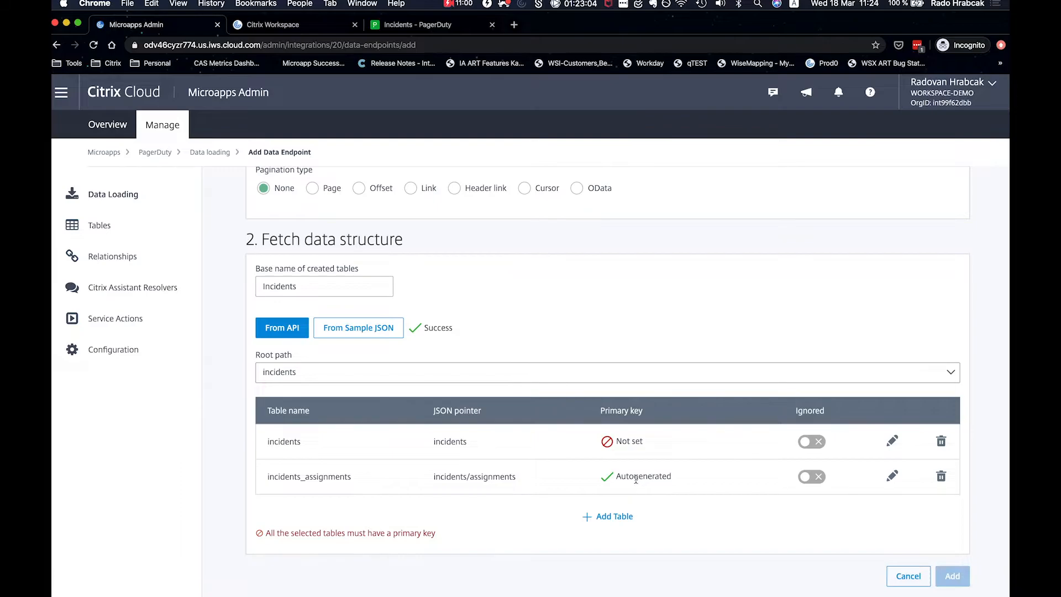
pyautogui.scroll(2, 601, 379)
pyautogui.scroll(-1, 602, 381)
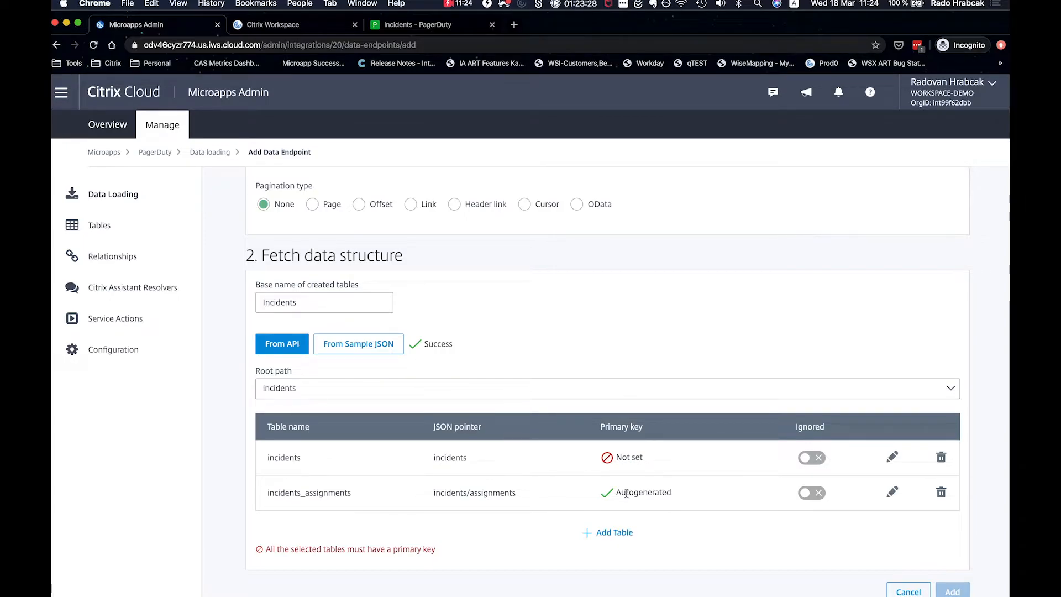
pyautogui.click(892, 461)
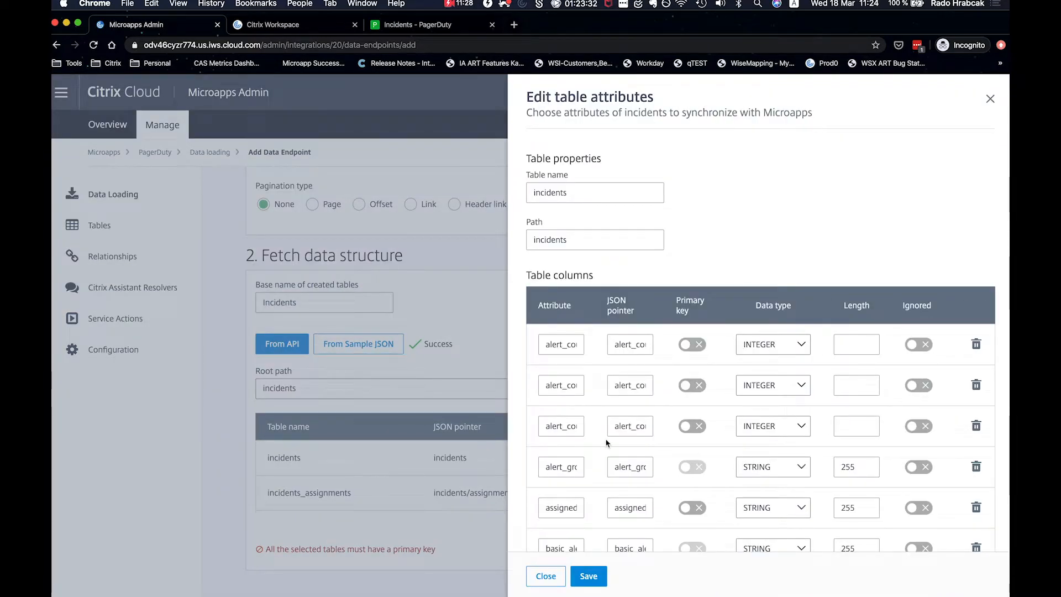
pyautogui.scroll(-15, 607, 443)
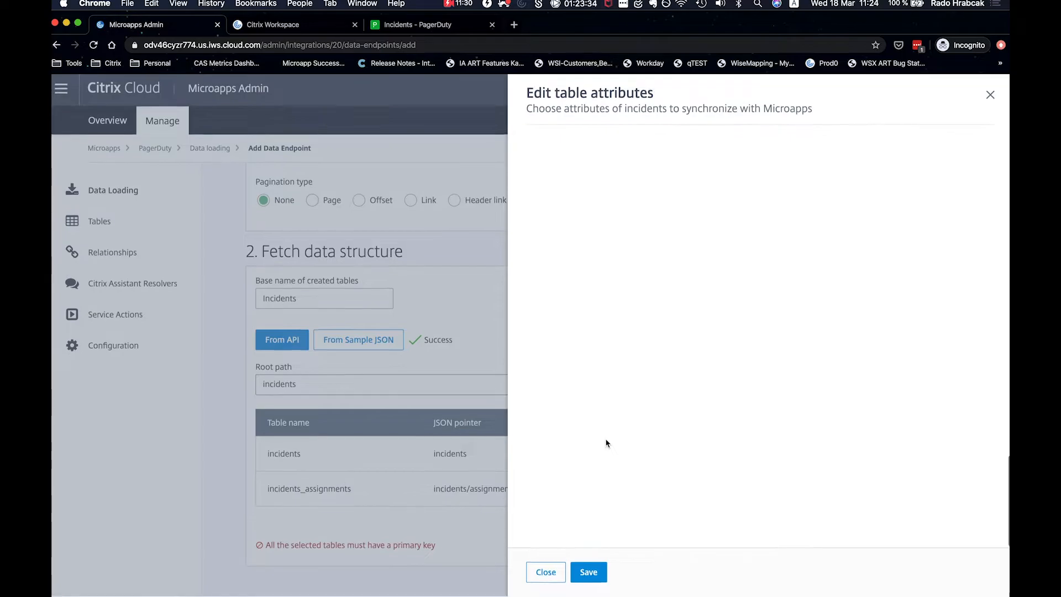
pyautogui.scroll(3, 606, 443)
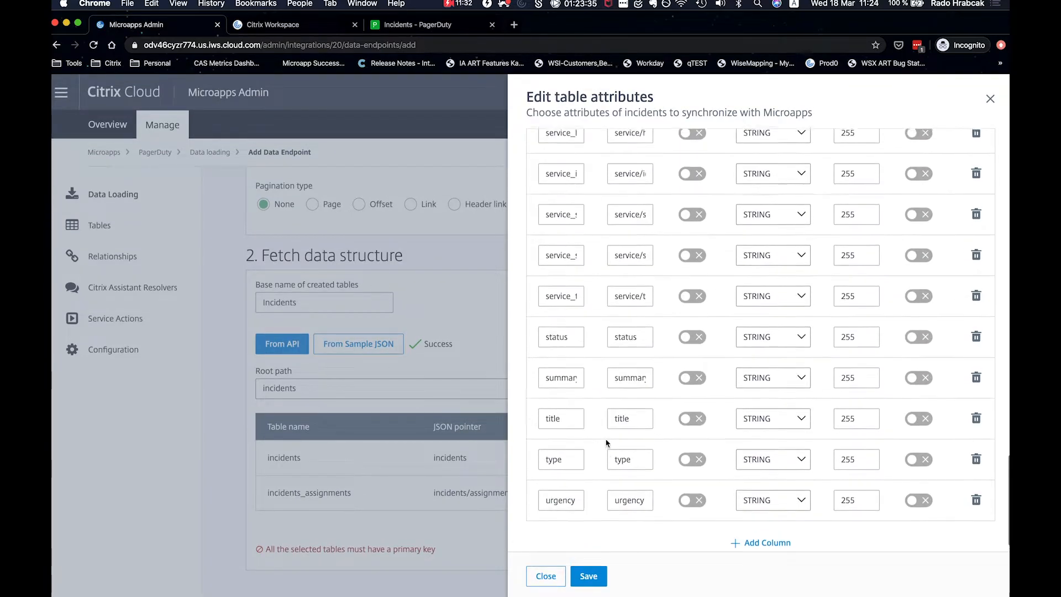
pyautogui.scroll(15, 607, 443)
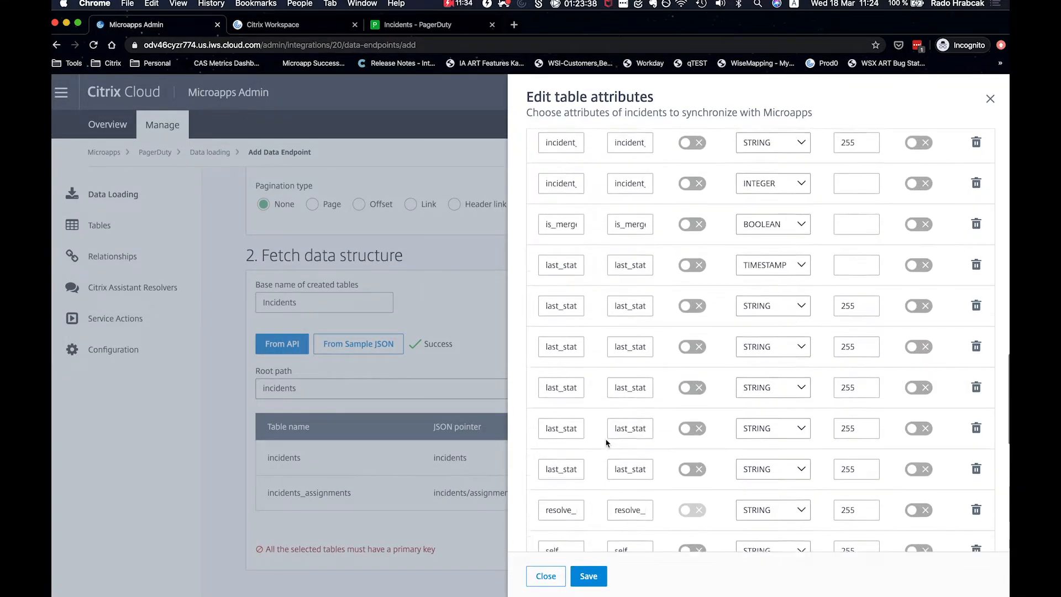
pyautogui.scroll(3, 606, 442)
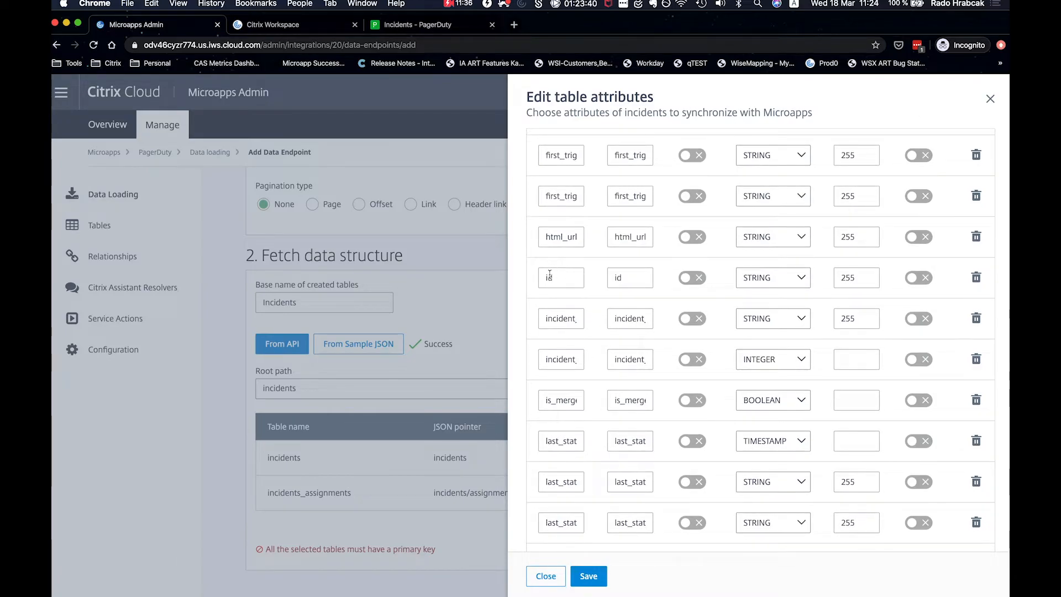
pyautogui.click(689, 282)
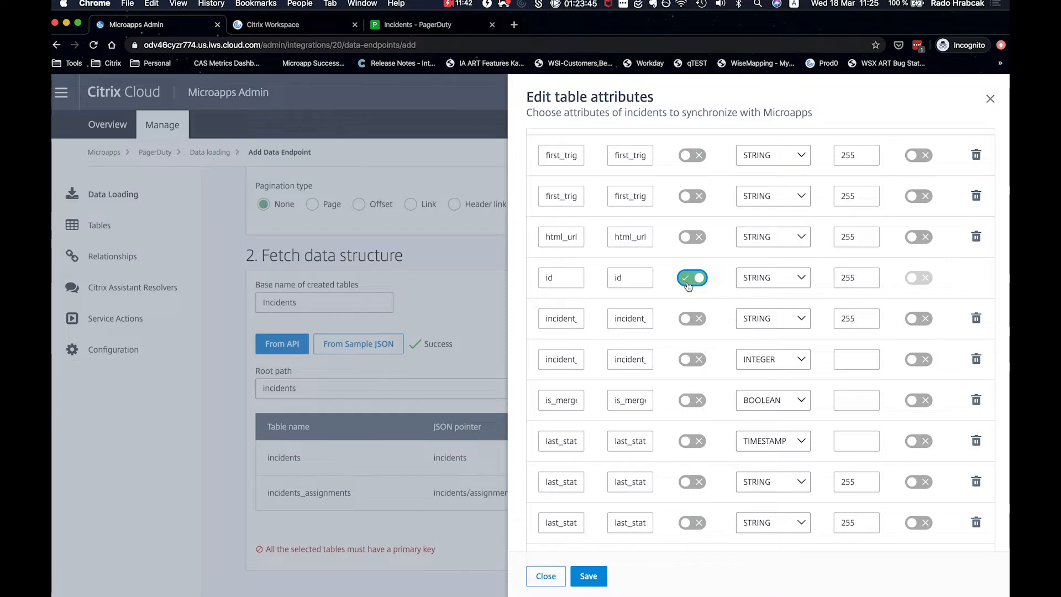
pyautogui.scroll(1, 688, 286)
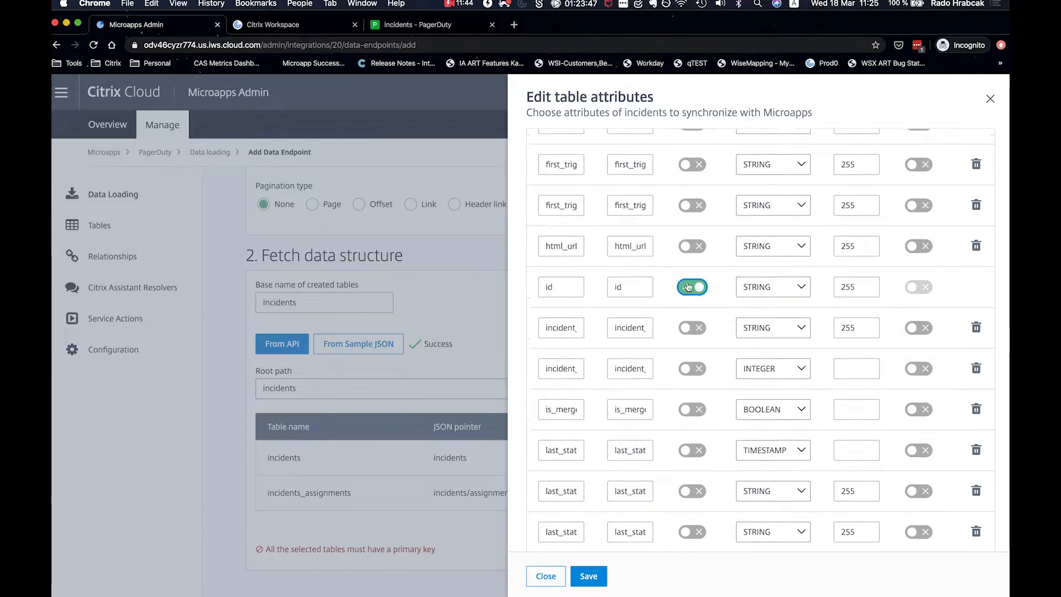
pyautogui.scroll(15, 688, 286)
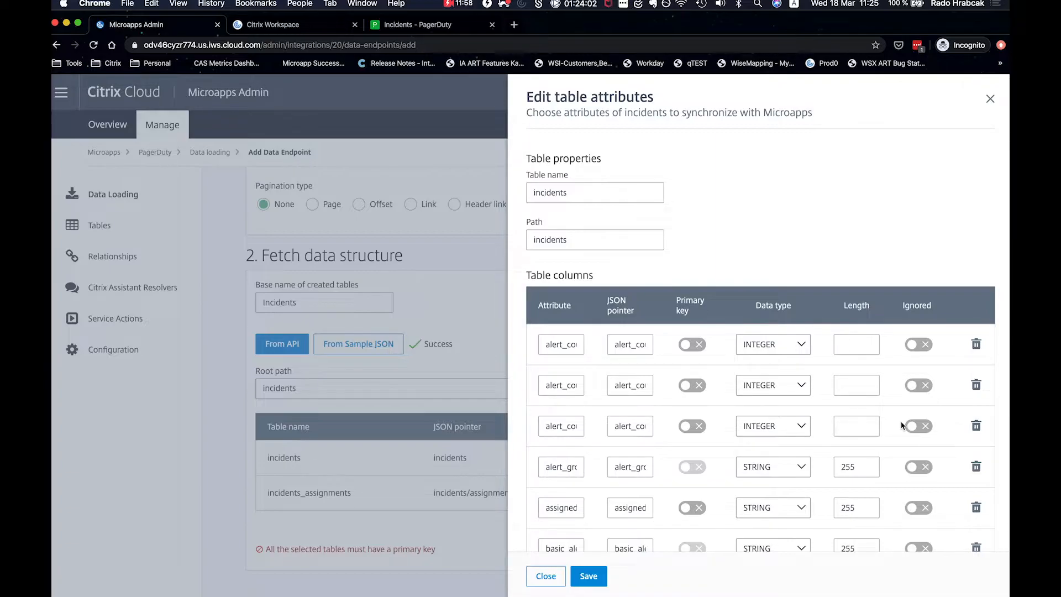
pyautogui.click(589, 576)
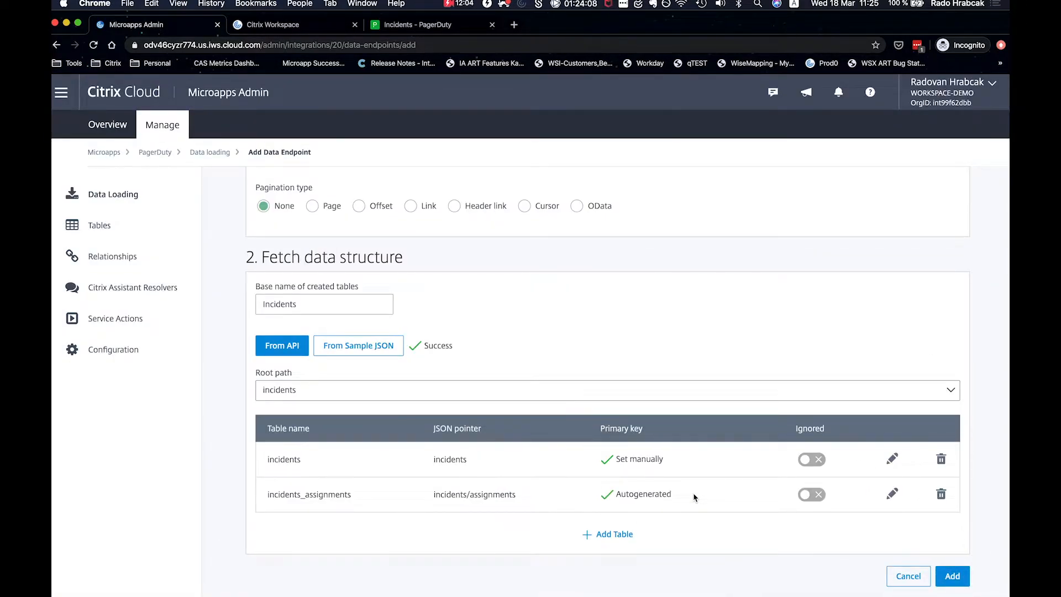
pyautogui.click(968, 582)
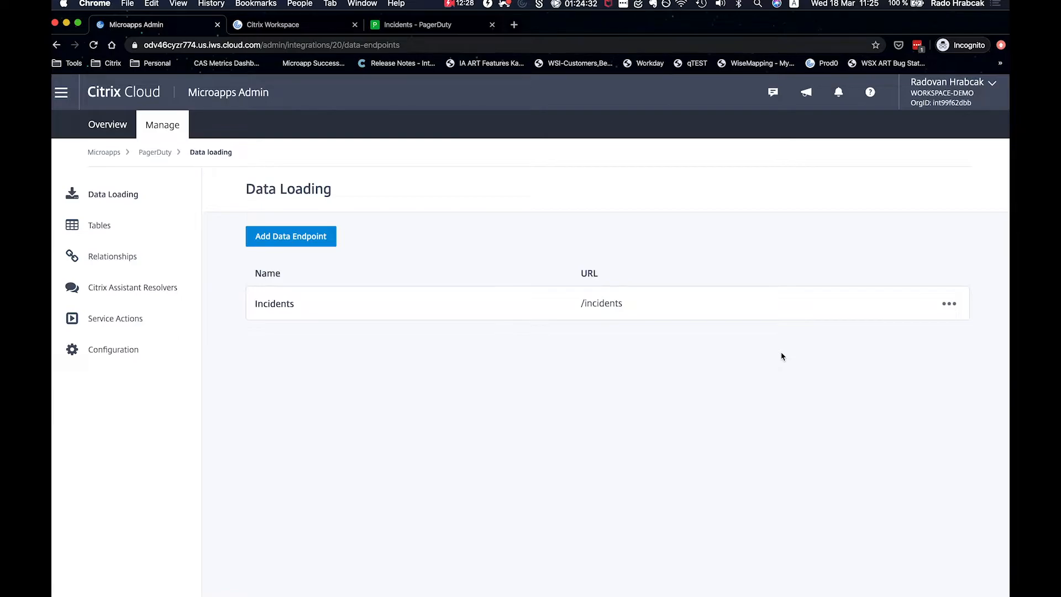
# Reopen the Incidents endpoint, test its service and read through the incident records in the response body
pyautogui.click(951, 305)
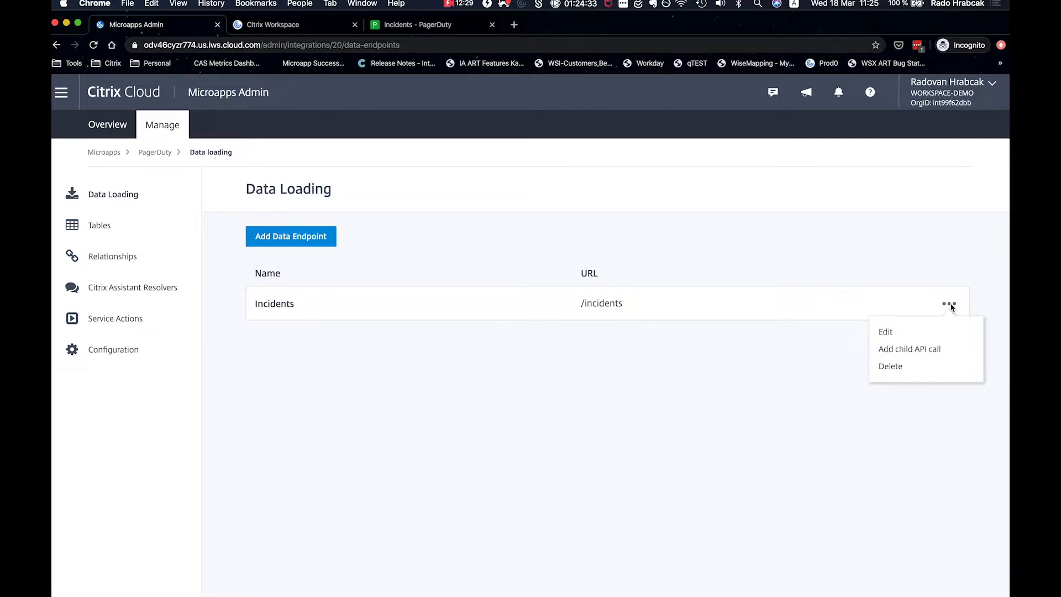
pyautogui.click(886, 331)
pyautogui.scroll(-5, 707, 385)
pyautogui.click(282, 345)
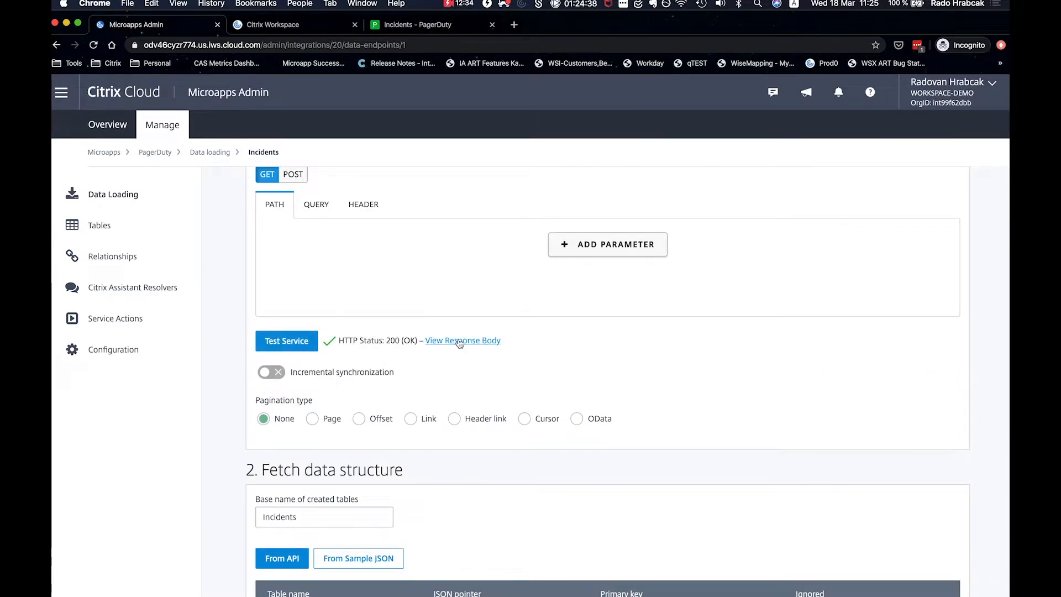
pyautogui.click(459, 341)
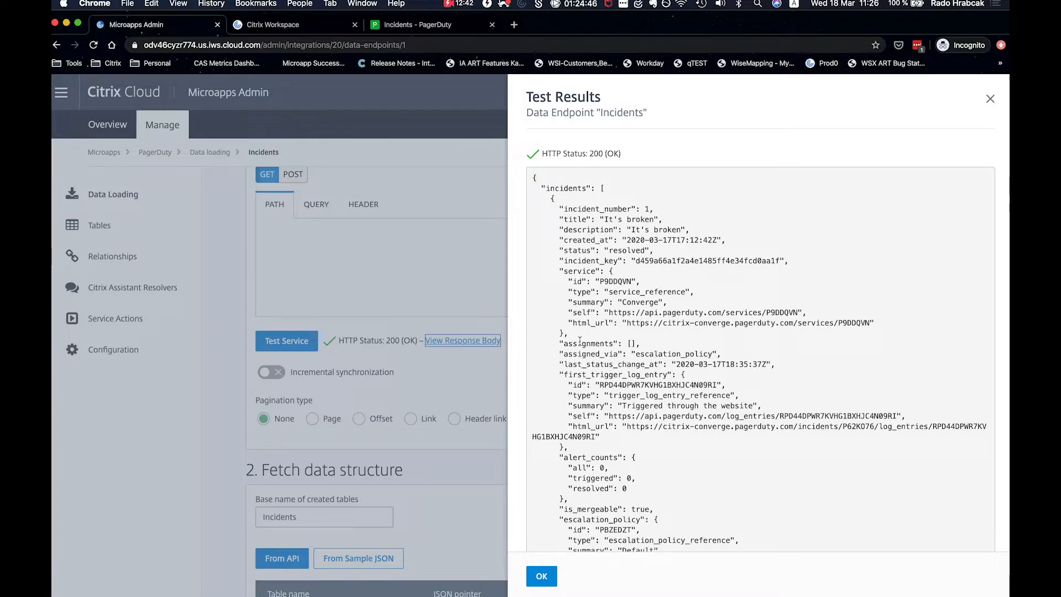
pyautogui.scroll(-10, 580, 341)
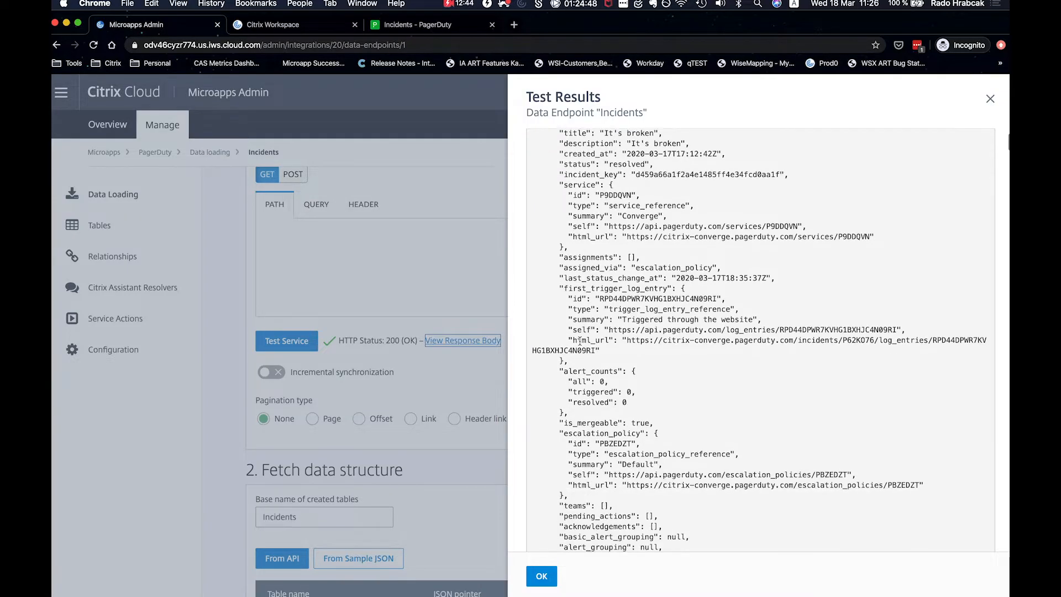
pyautogui.scroll(-12, 580, 341)
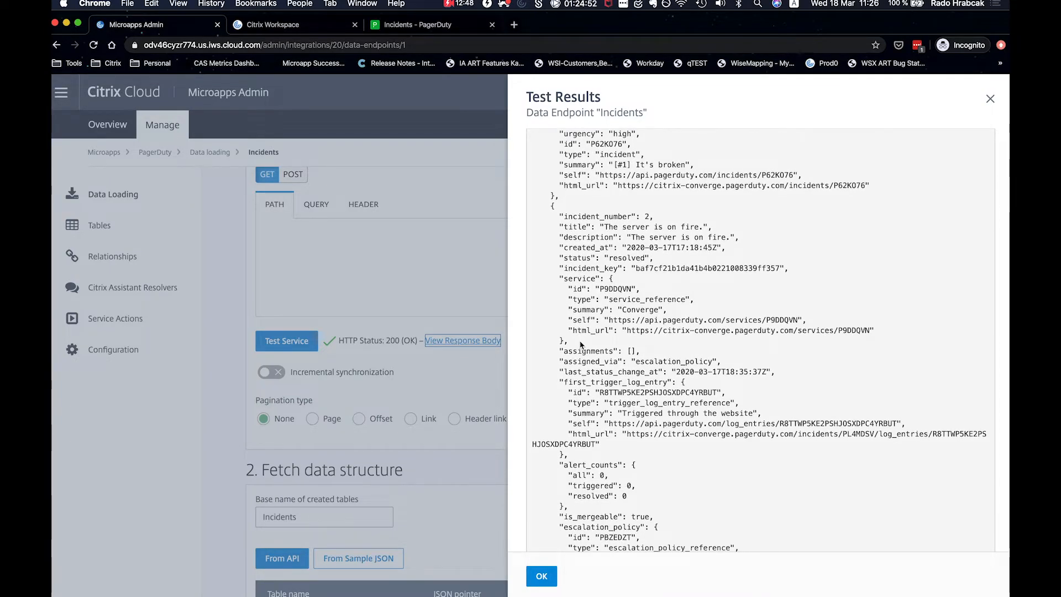
pyautogui.scroll(-5, 581, 345)
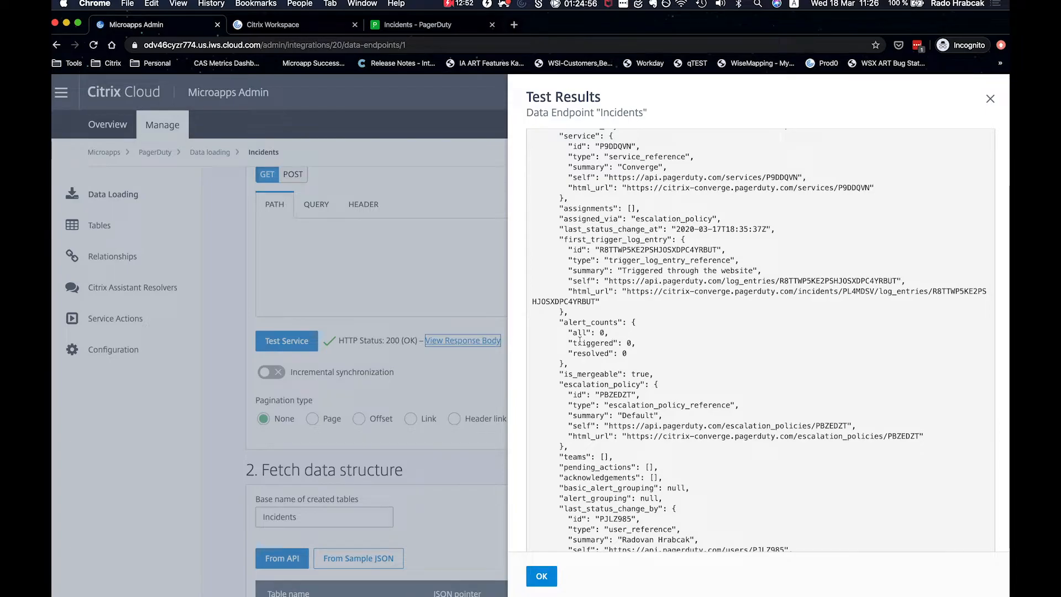
pyautogui.scroll(-10, 580, 341)
pyautogui.scroll(-8, 580, 341)
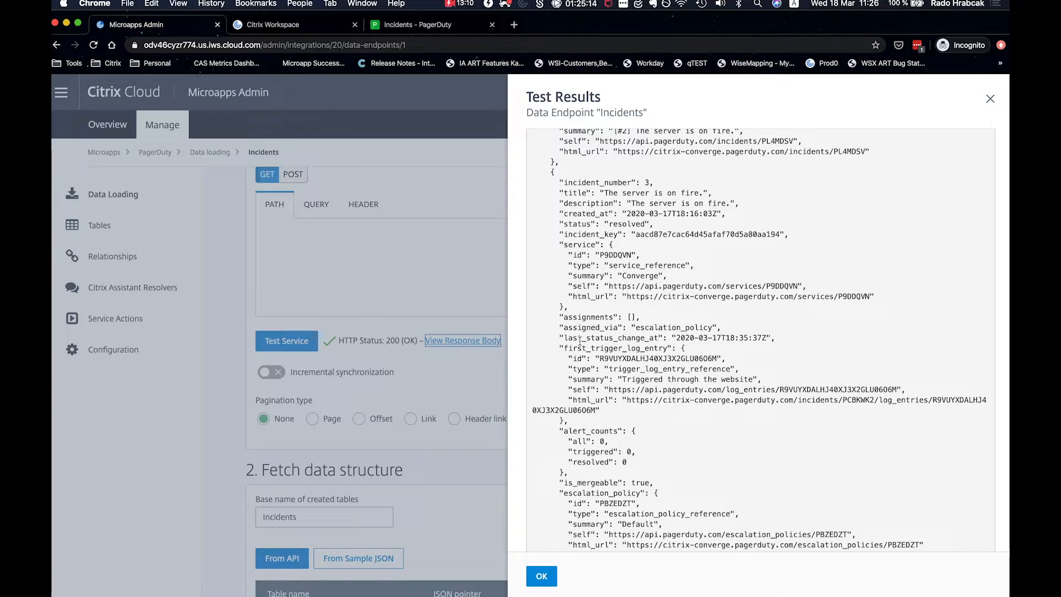
pyautogui.click(537, 576)
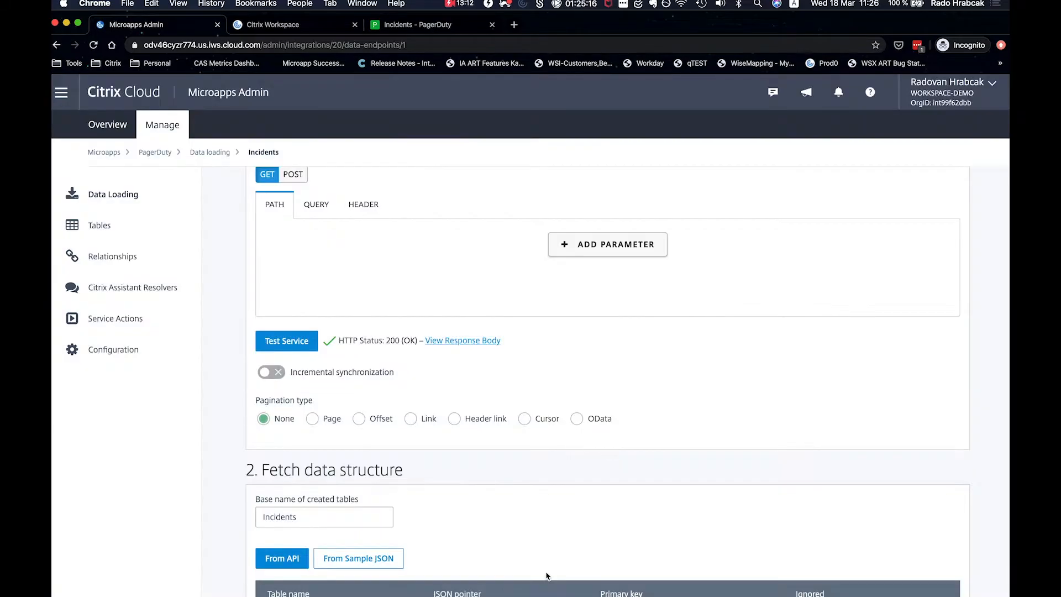
# Add a child API call to the Incidents data endpoint and choose incidents_assignments as its parent table
pyautogui.click(158, 194)
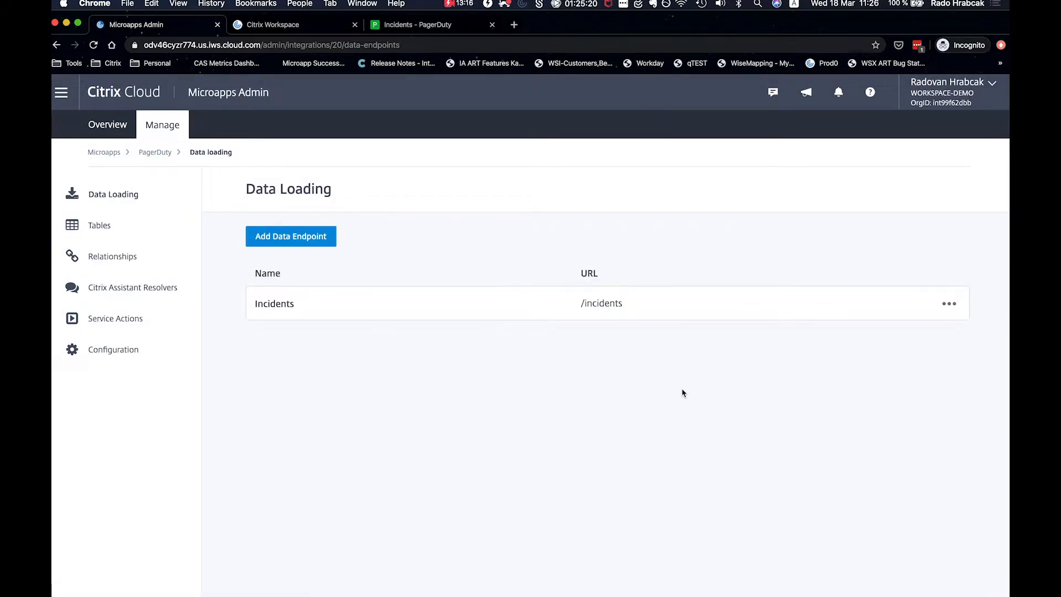
pyautogui.click(949, 304)
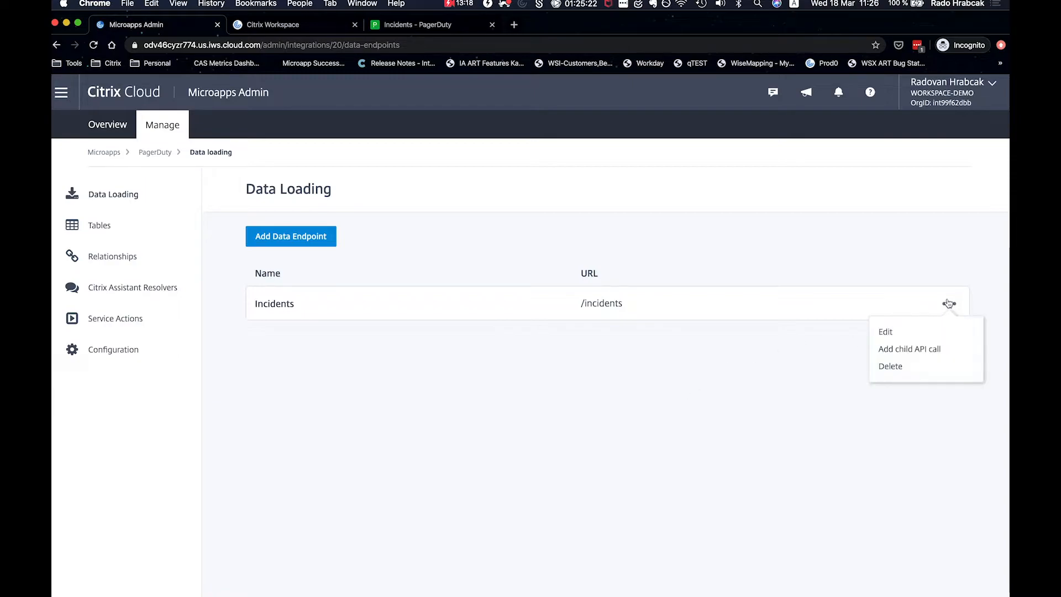
pyautogui.click(948, 350)
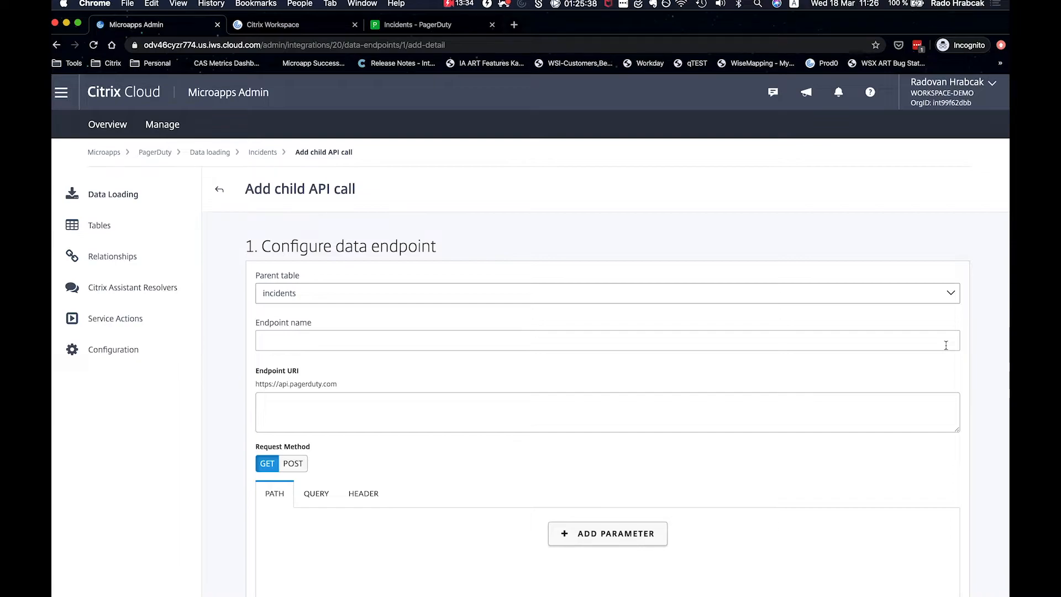
pyautogui.click(956, 299)
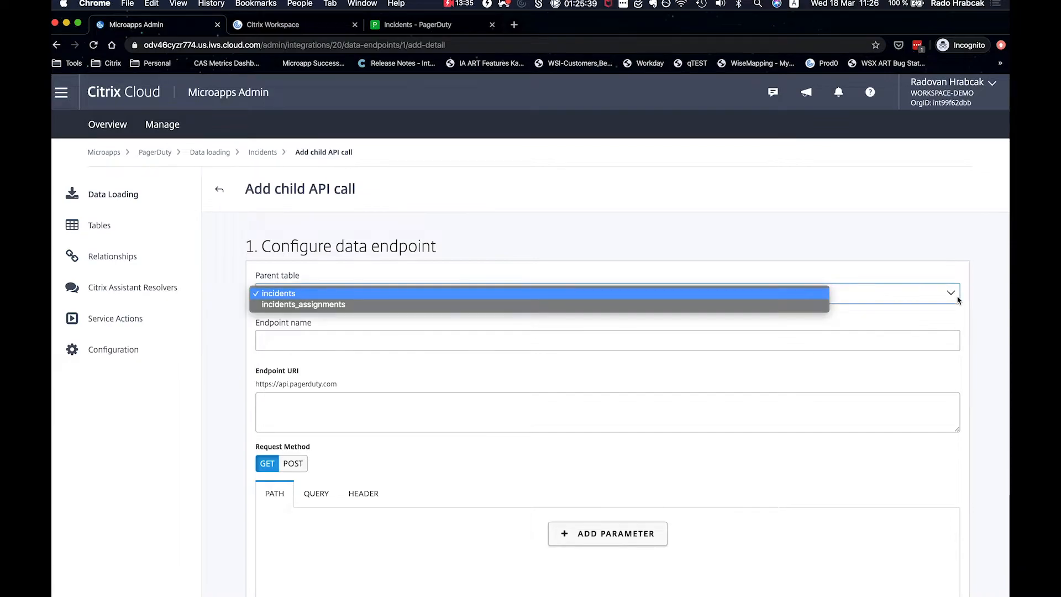
pyautogui.click(650, 304)
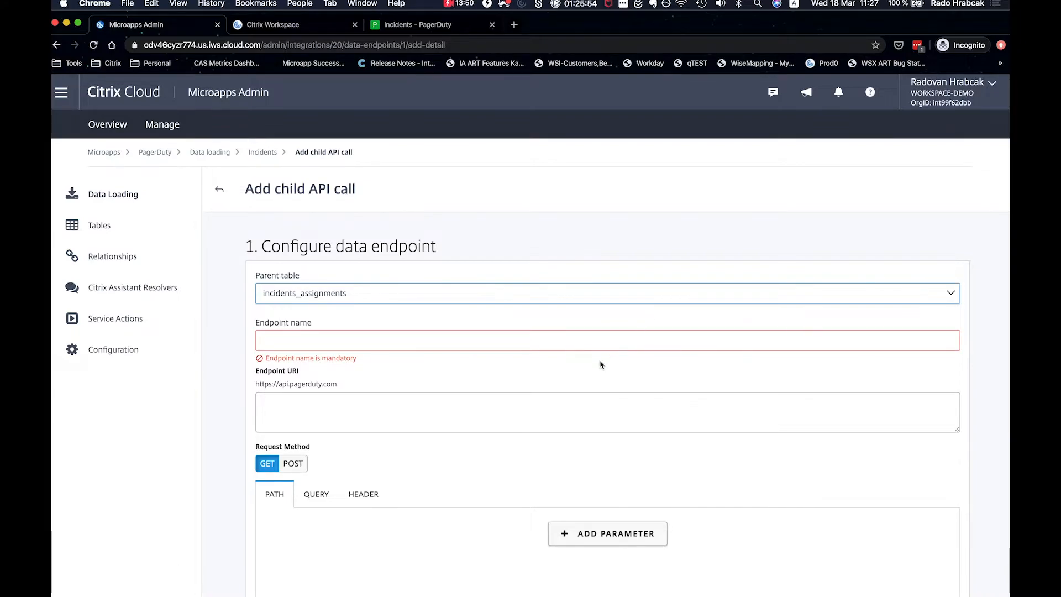
# Look up the child endpoint in the Evernote session notes and set the child call's endpoint URI to users/{{id}}
pyautogui.click(372, 570)
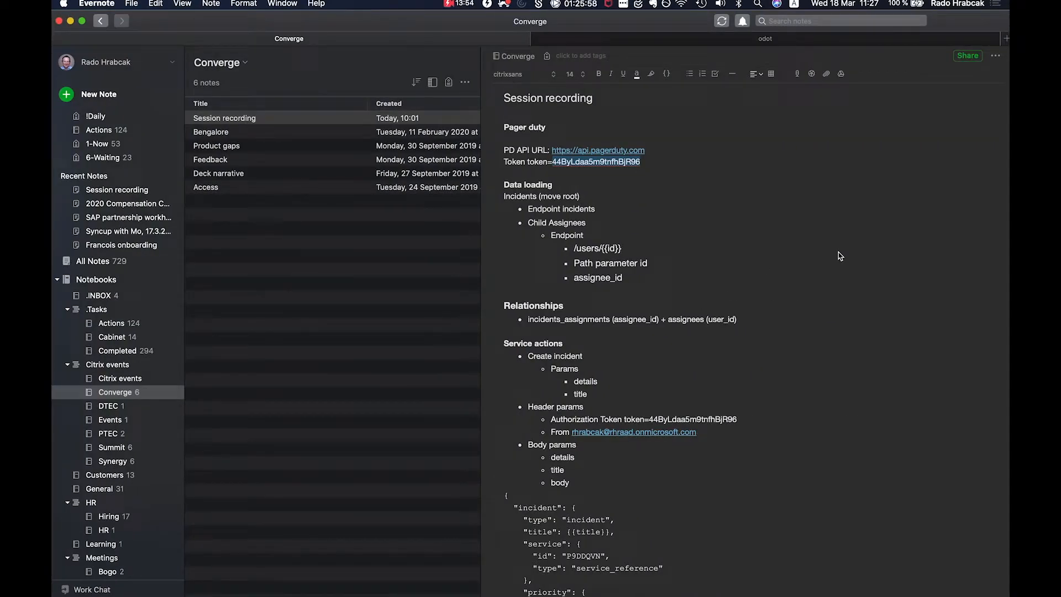
pyautogui.press('super+Tab')
pyautogui.click(368, 409)
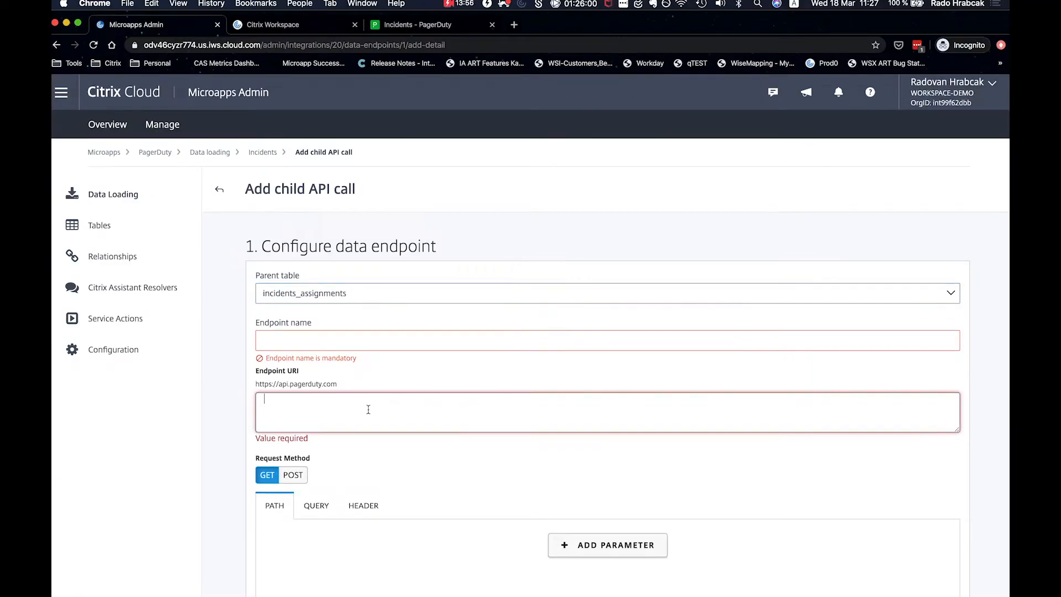
pyautogui.write('users/{{')
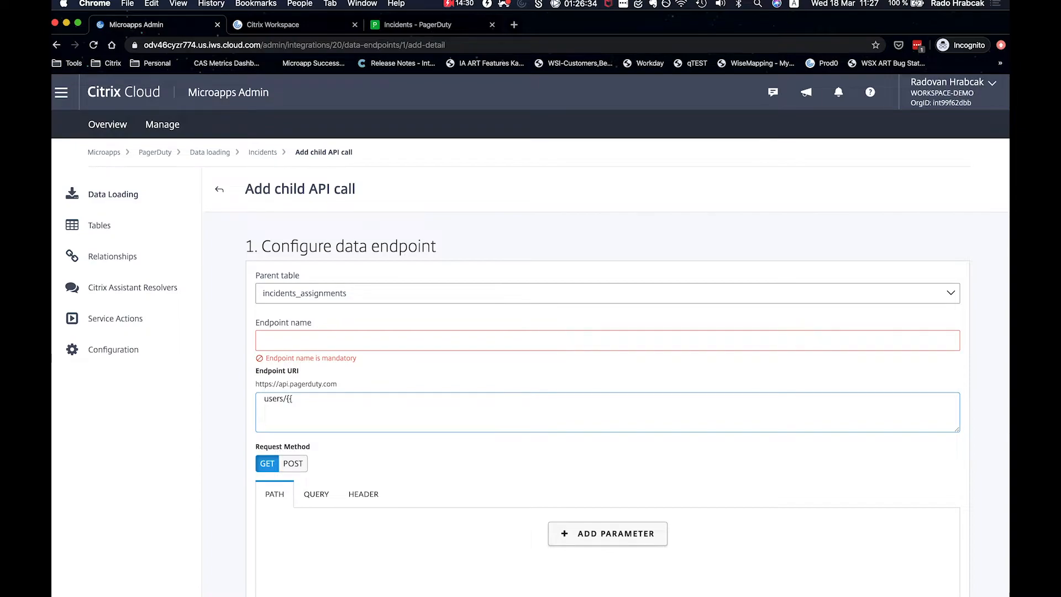
pyautogui.write('id}}')
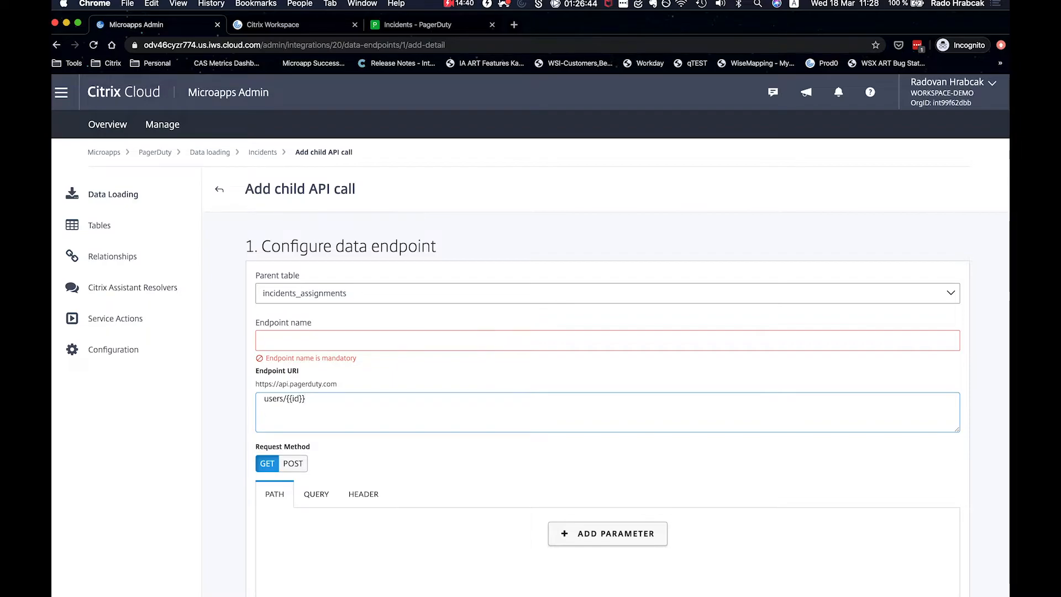
# Add a path parameter named id that takes its column value from assignee_id, and choose the offered user ID as default value
pyautogui.scroll(-3, 517, 484)
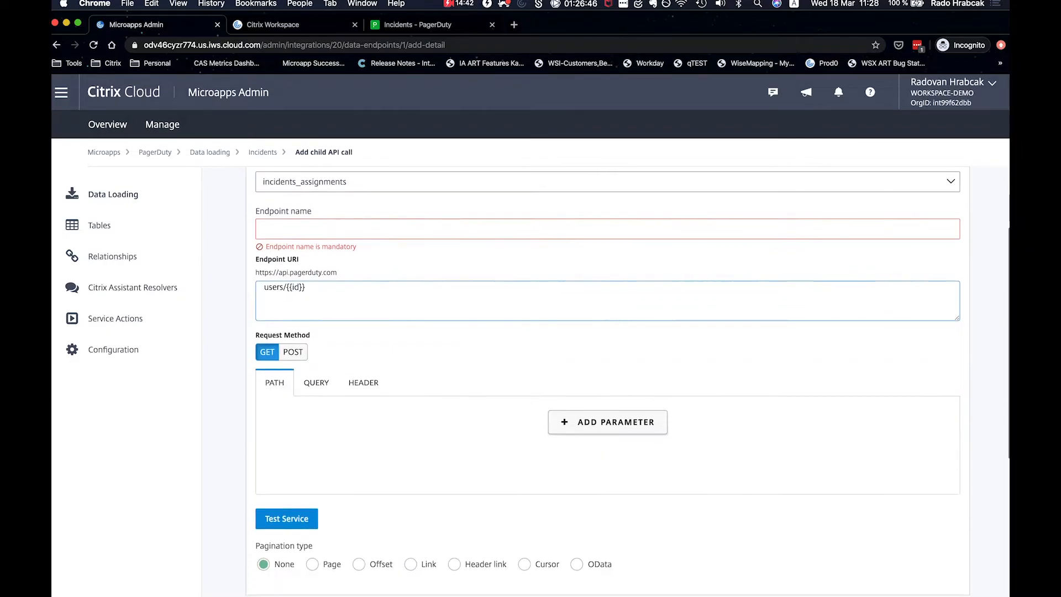
pyautogui.click(584, 422)
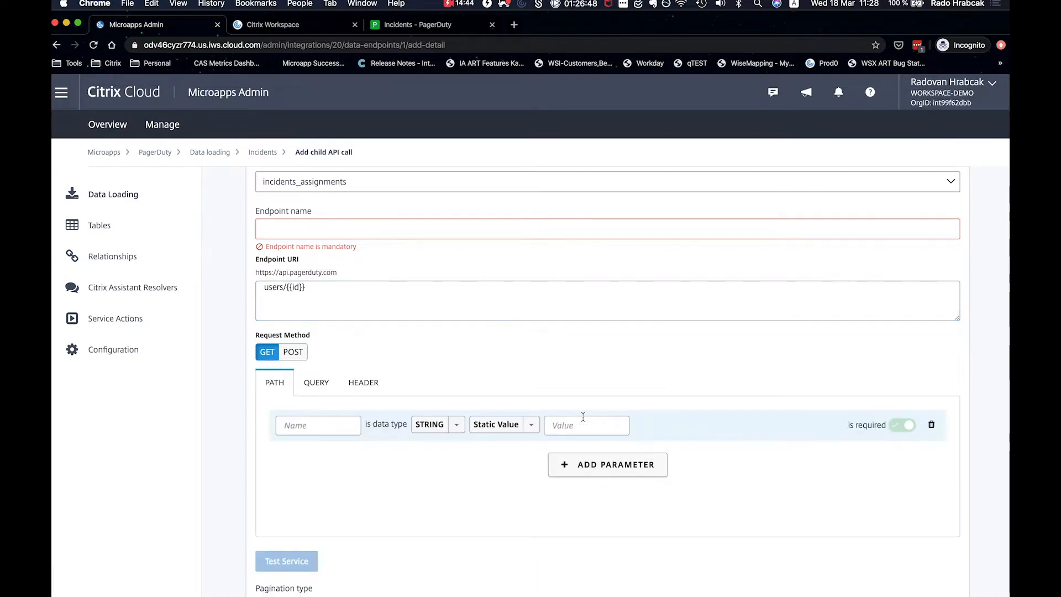
pyautogui.click(327, 426)
pyautogui.write('id')
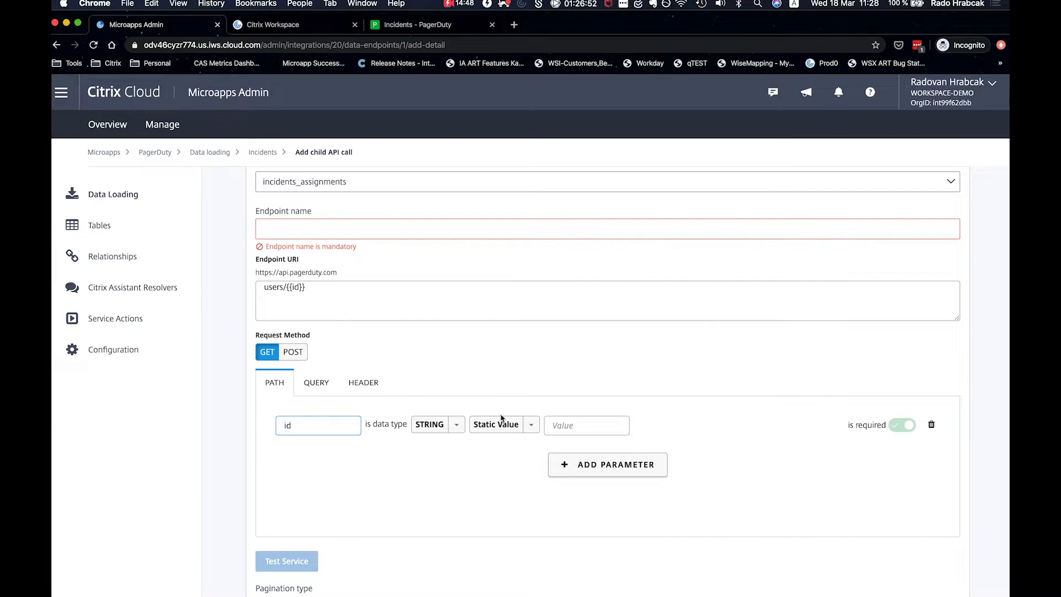
pyautogui.click(532, 425)
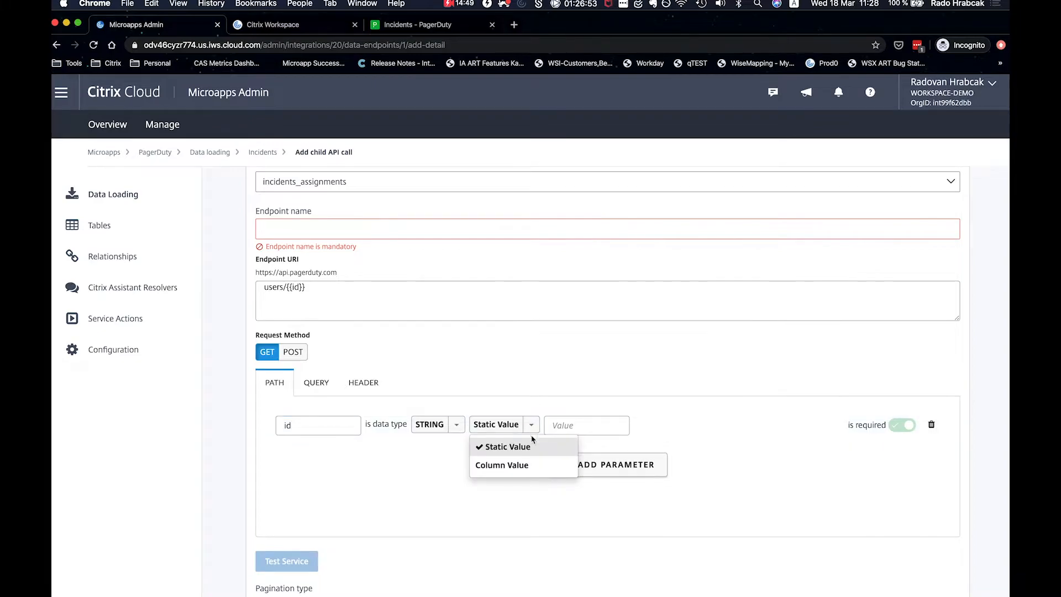
pyautogui.click(523, 465)
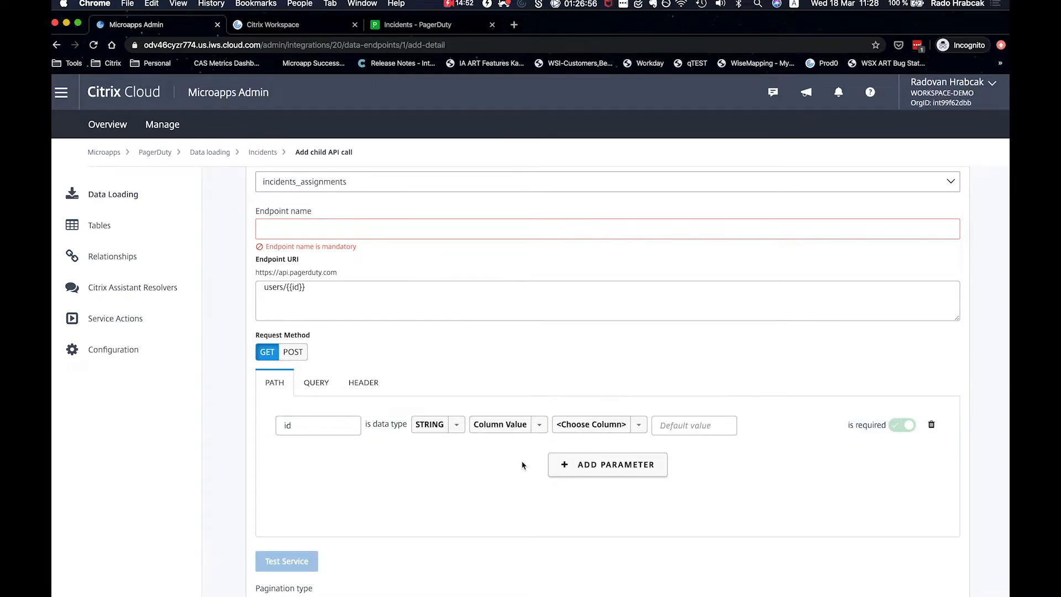
pyautogui.click(621, 433)
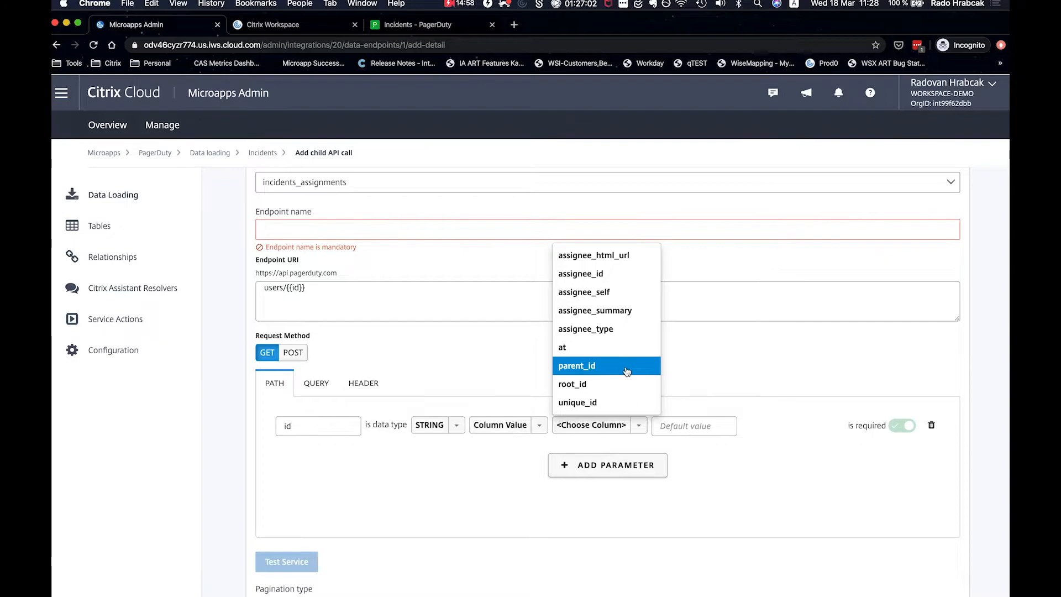
pyautogui.click(614, 274)
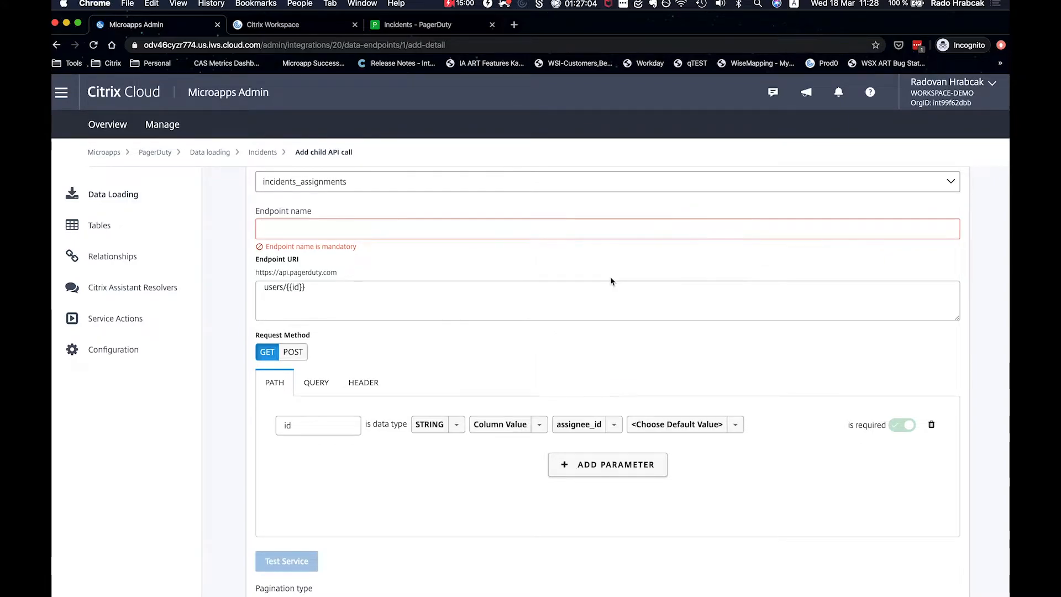
pyautogui.click(735, 424)
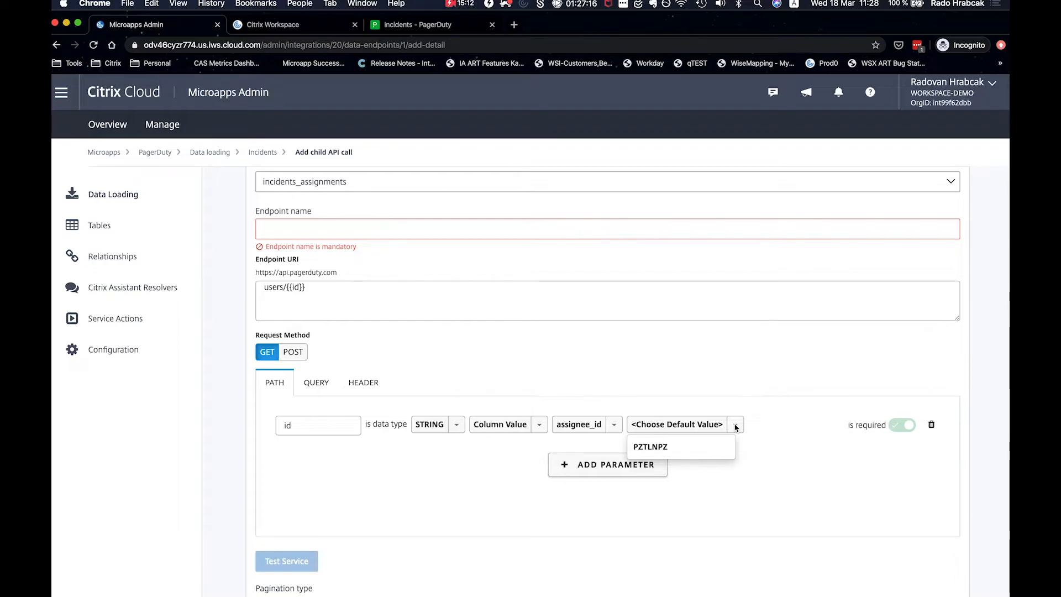
pyautogui.click(657, 450)
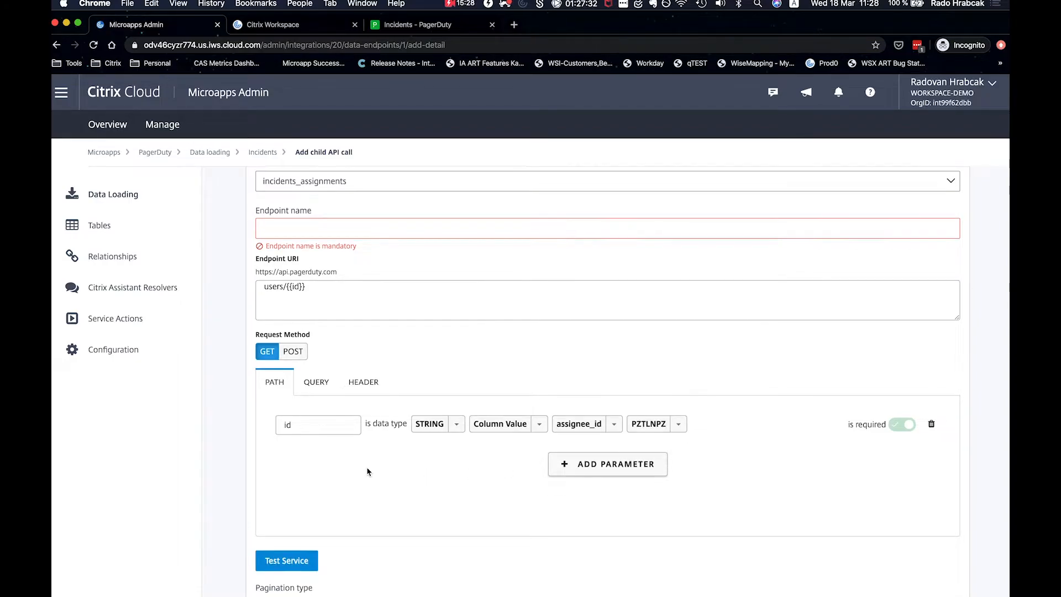
# Test the child call's service and read through the user details in the response body
pyautogui.scroll(-3, 367, 470)
pyautogui.click(301, 463)
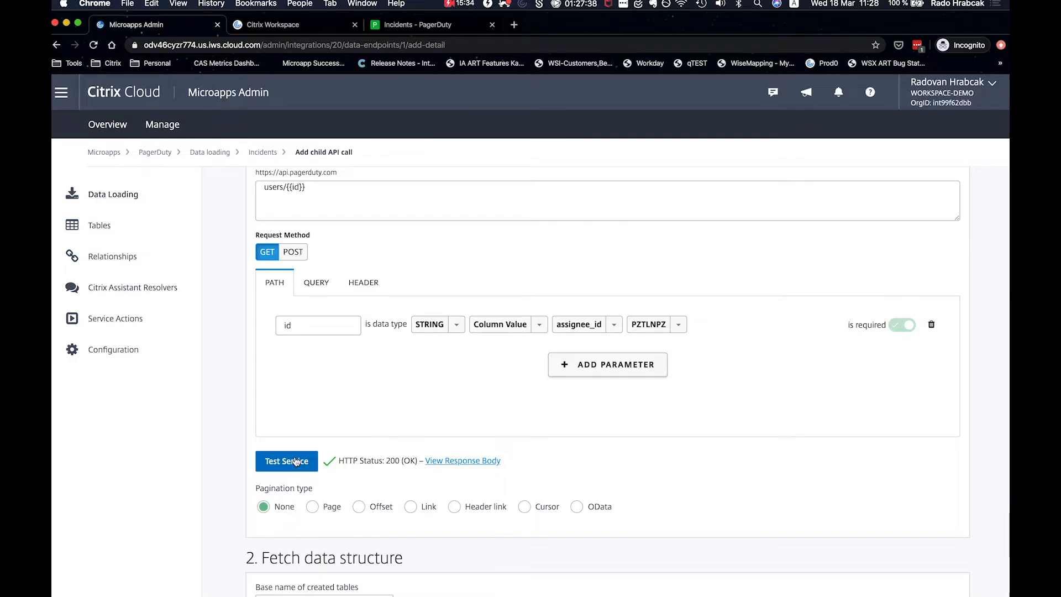
pyautogui.click(463, 460)
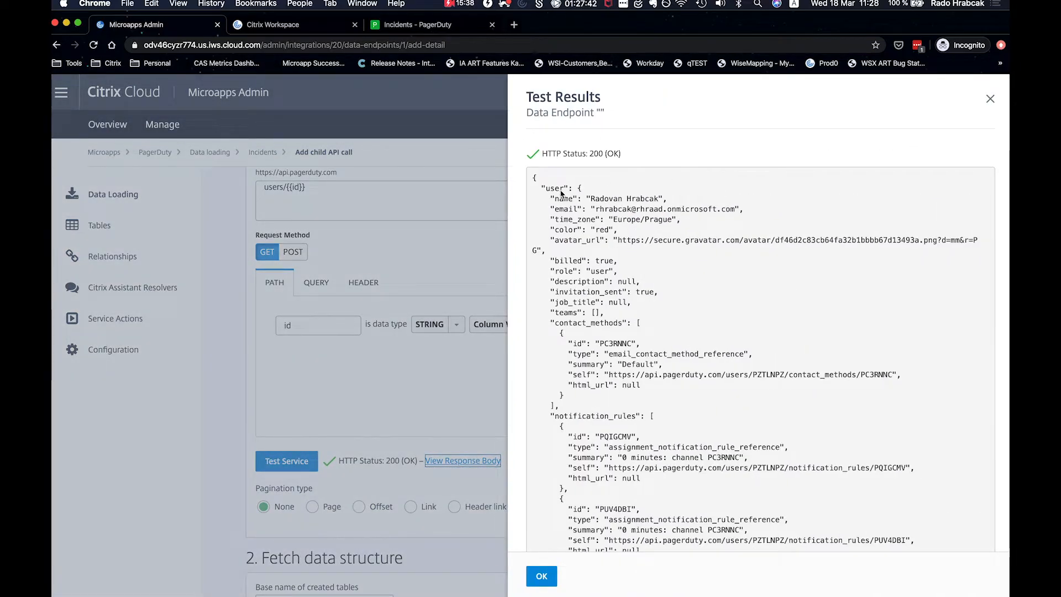
pyautogui.moveTo(590, 198); pyautogui.dragTo(724, 220)
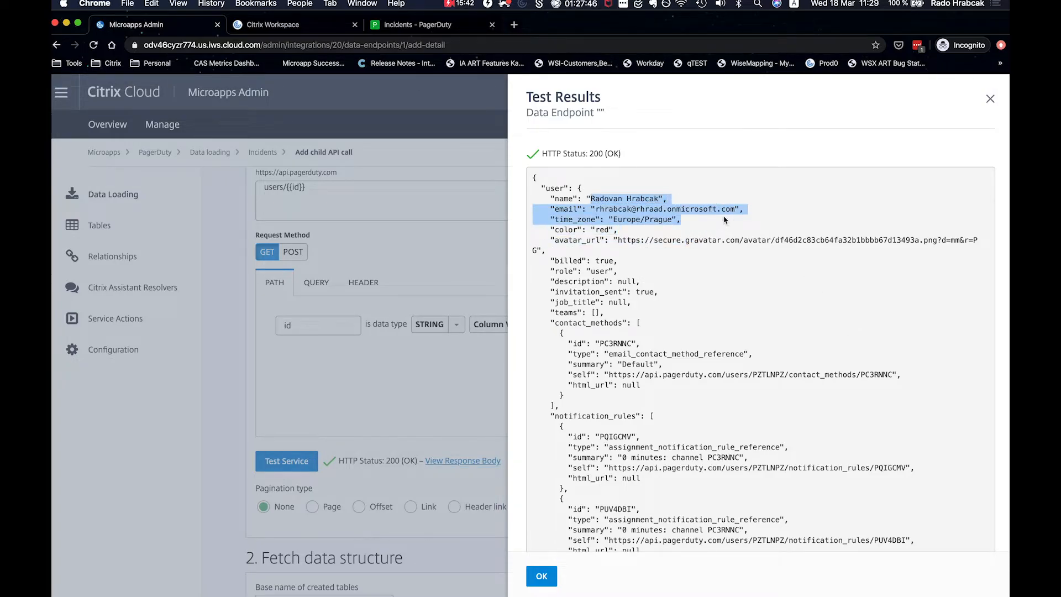
pyautogui.scroll(-5, 724, 219)
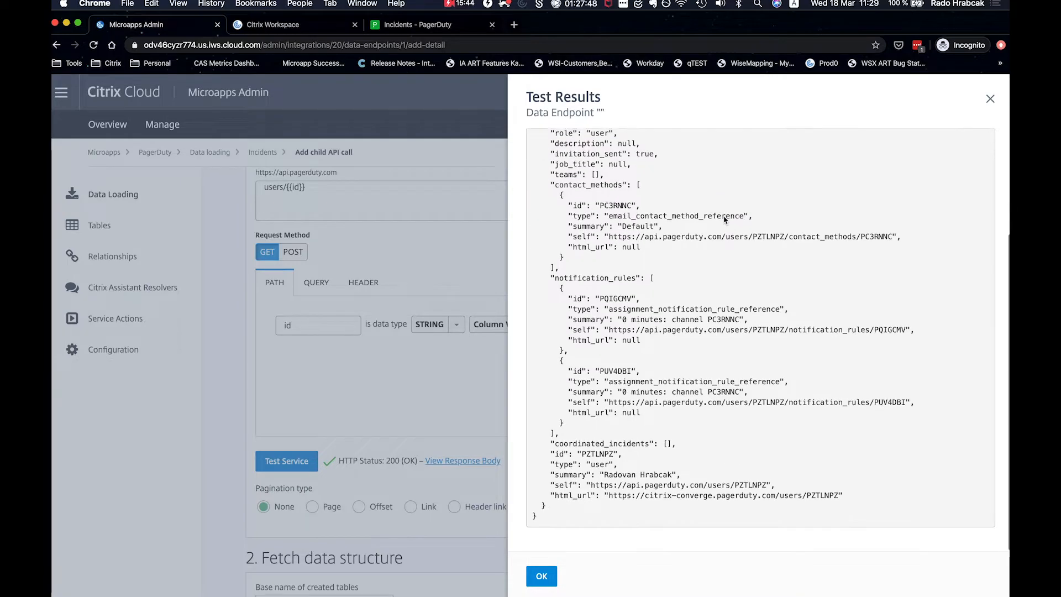
pyautogui.click(552, 576)
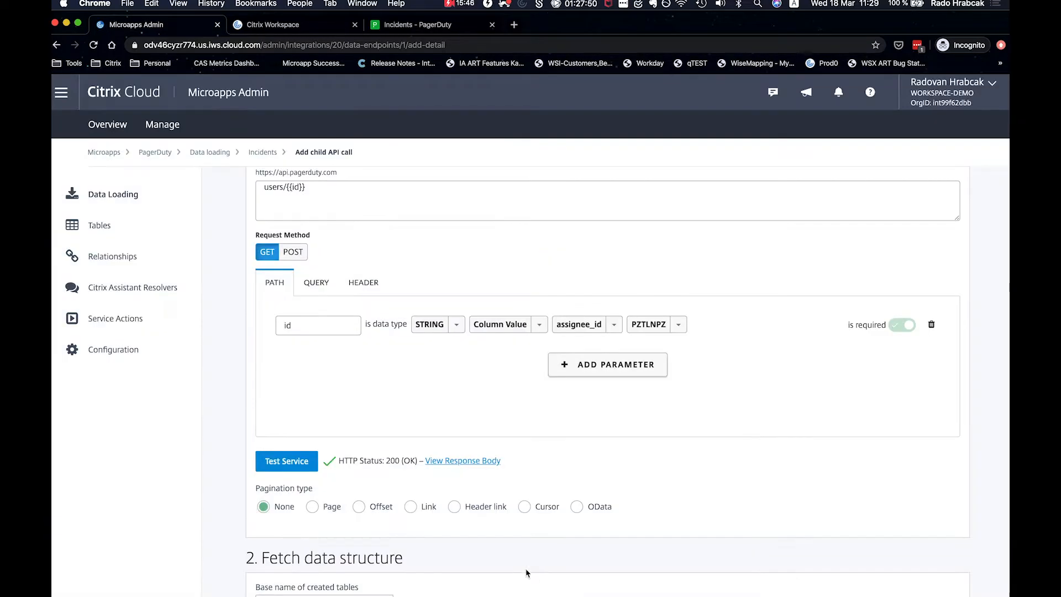
# Set the base name of created tables to Assingees and fetch the data structure from the API
pyautogui.scroll(-4, 513, 557)
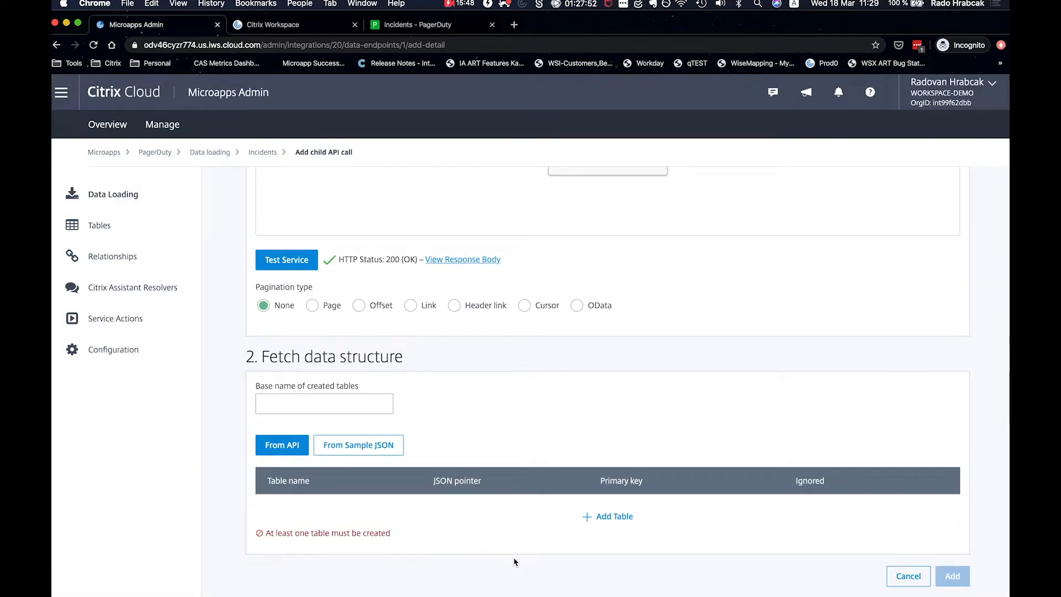
pyautogui.click(367, 407)
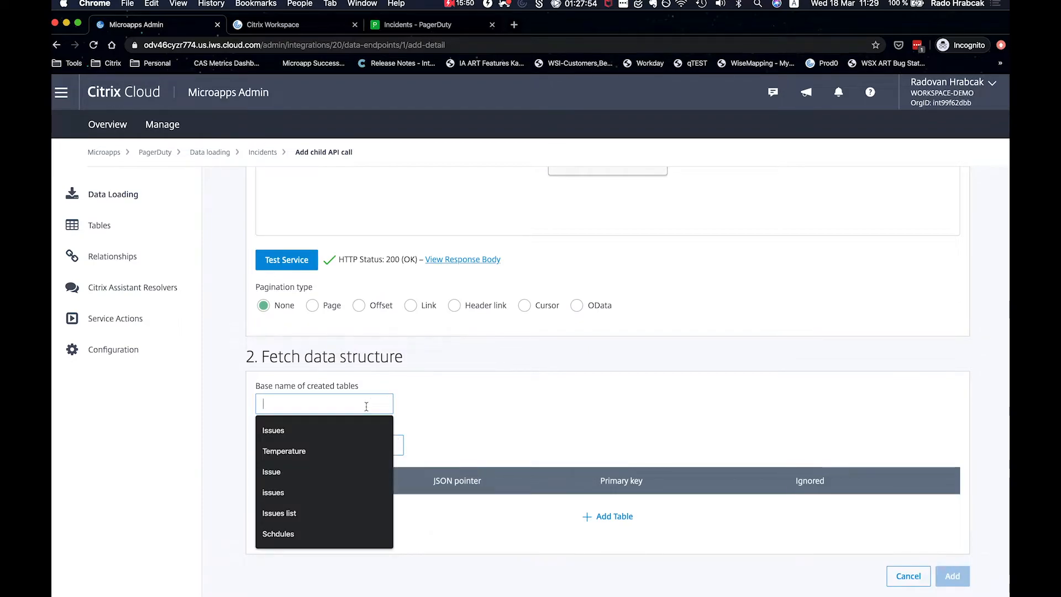
pyautogui.click(454, 404)
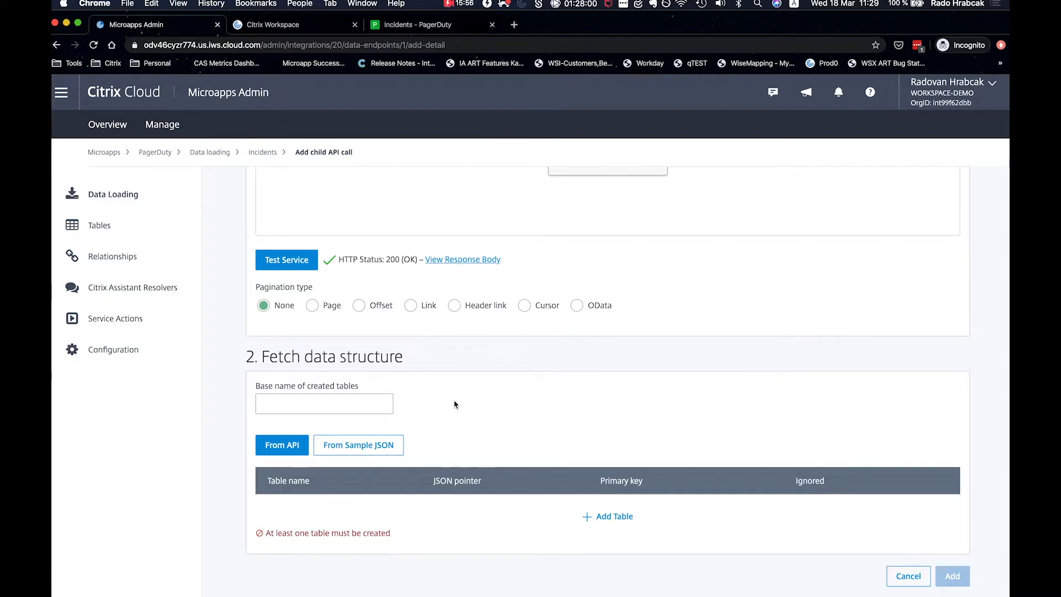
pyautogui.click(380, 403)
pyautogui.write('As')
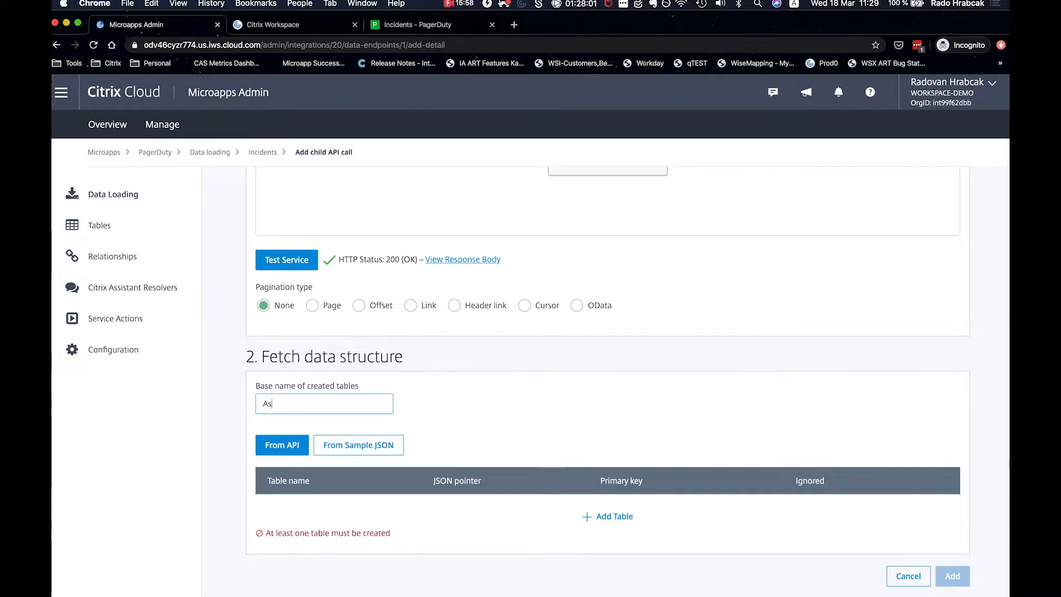
pyautogui.write('singees')
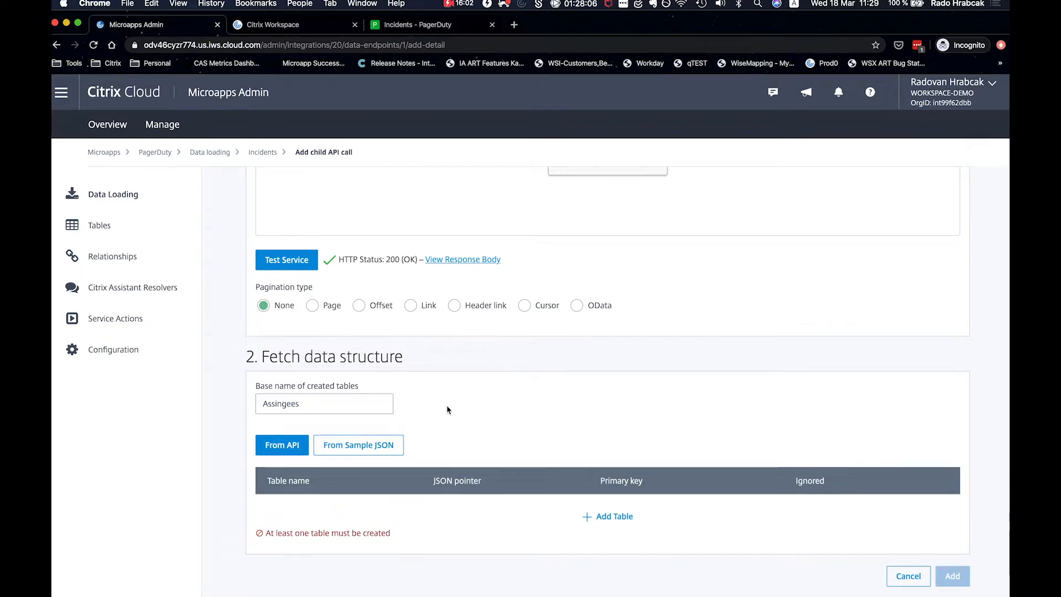
pyautogui.click(284, 447)
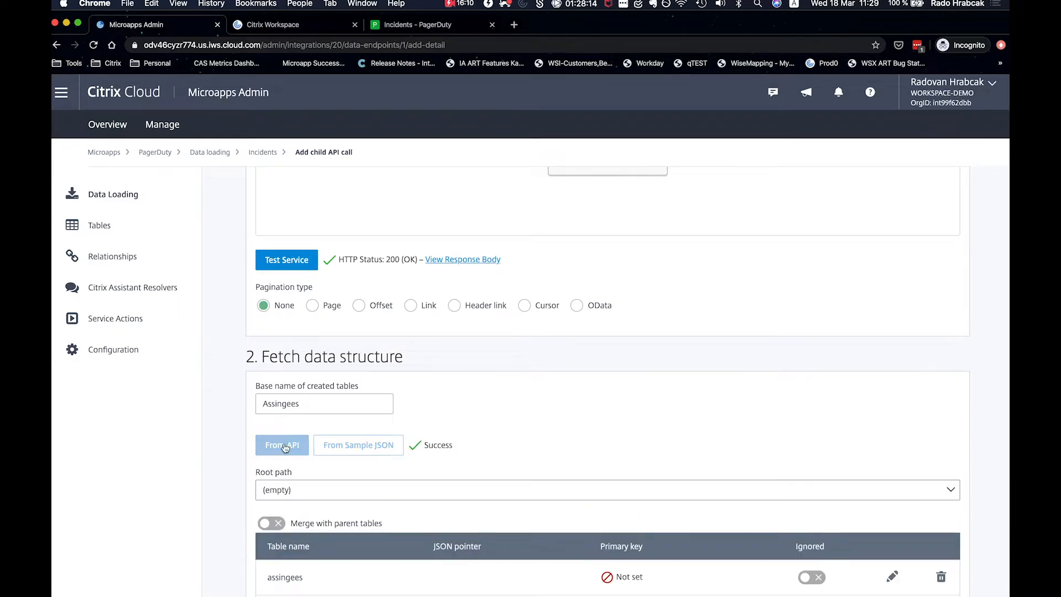
# Examine the fetched tables and the test response body's top-level user object to check how the user data is nested
pyautogui.scroll(-3, 285, 447)
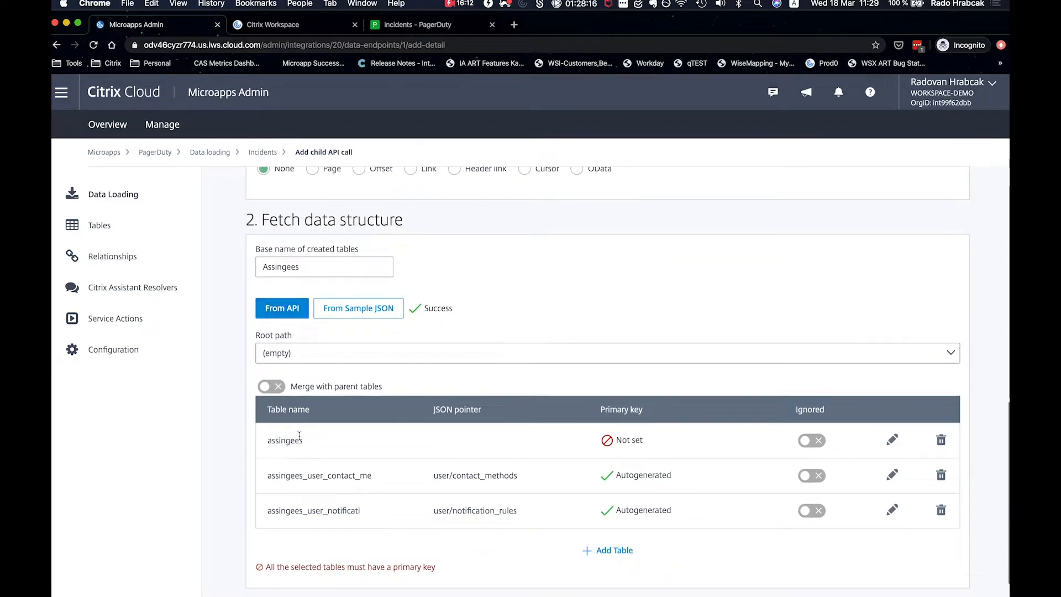
pyautogui.scroll(2, 526, 318)
pyautogui.scroll(1, 526, 318)
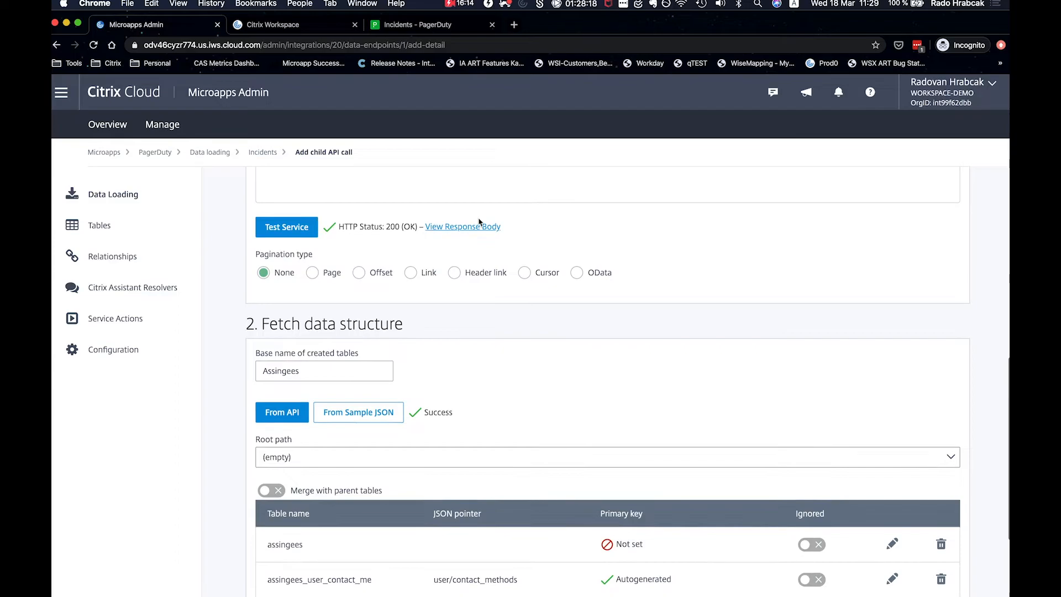
pyautogui.click(463, 227)
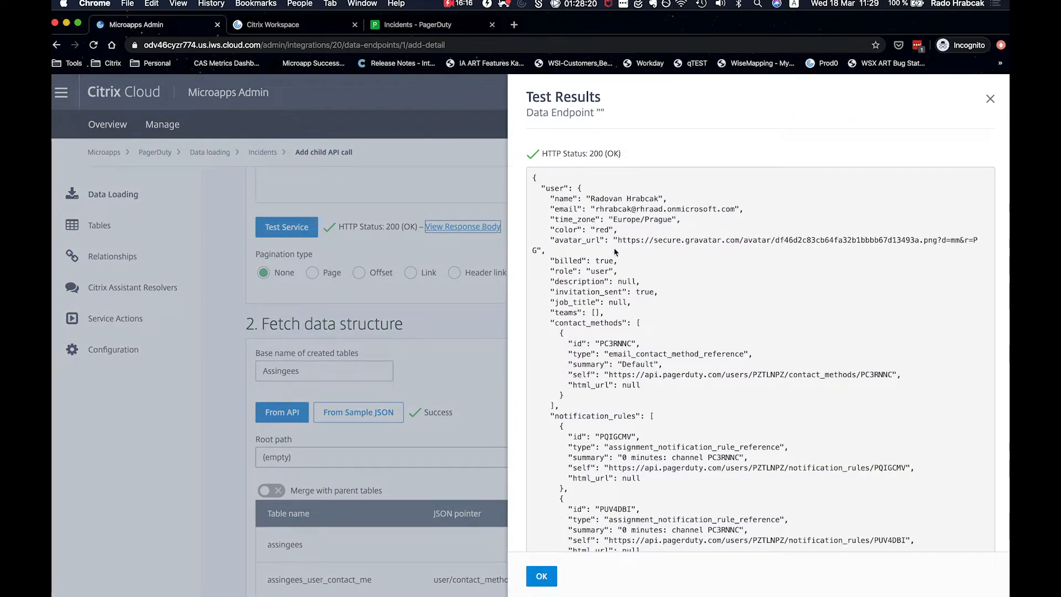
pyautogui.click(538, 187)
pyautogui.moveTo(538, 186); pyautogui.dragTo(583, 188)
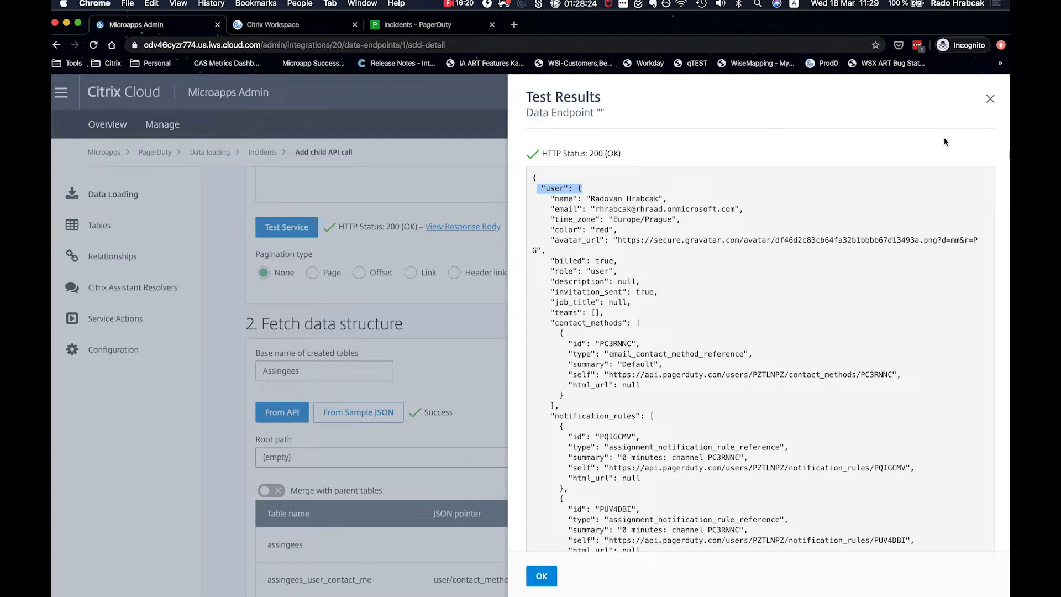
pyautogui.click(990, 99)
# Review the column attributes of the assingees table, including their JSON pointers, without saving any changes
pyautogui.scroll(-3, 799, 253)
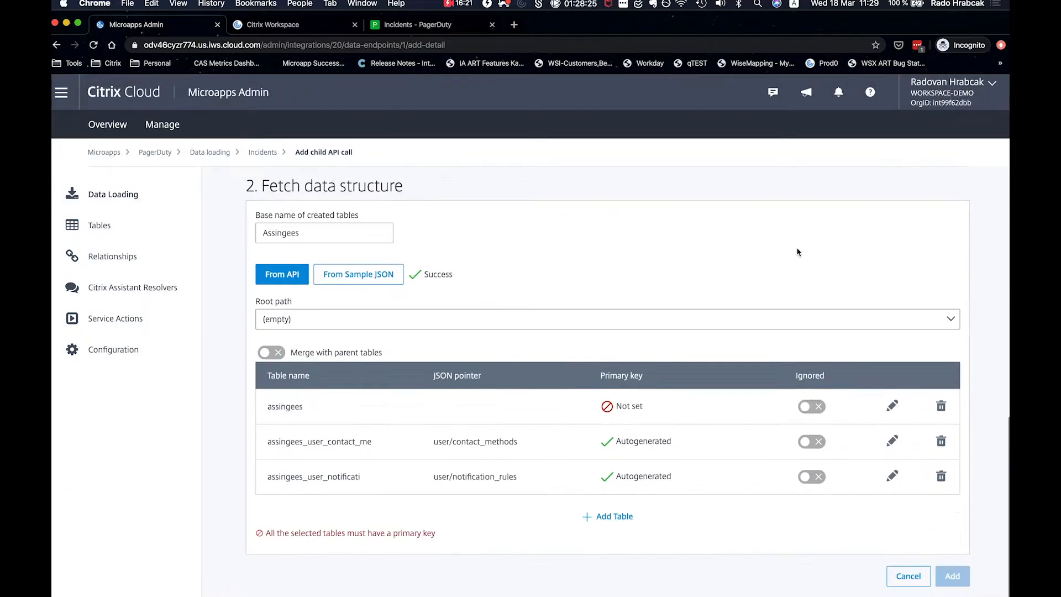
pyautogui.click(892, 406)
pyautogui.scroll(-5, 653, 441)
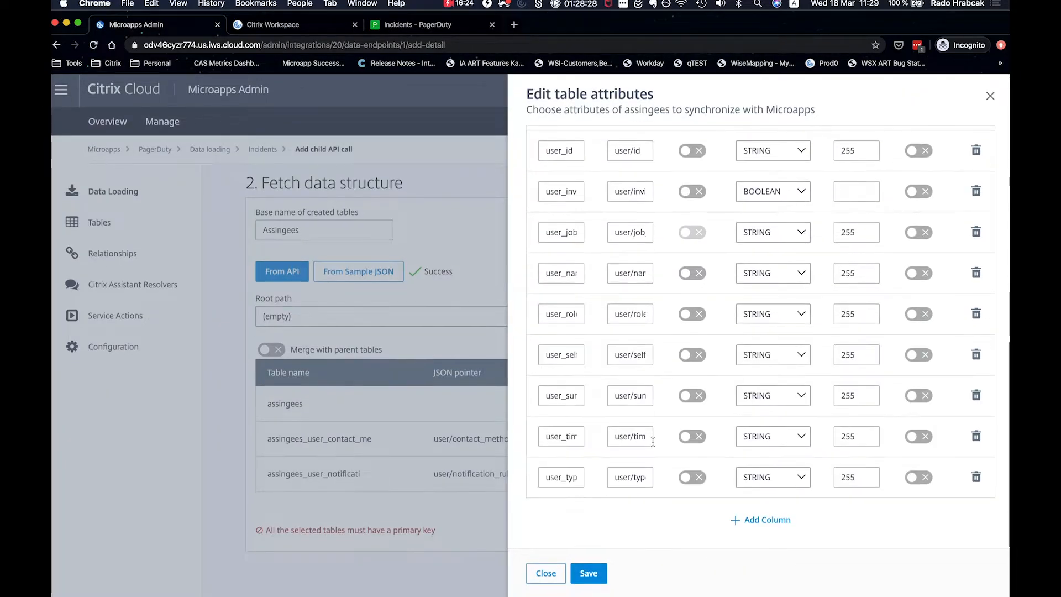
pyautogui.scroll(10, 653, 442)
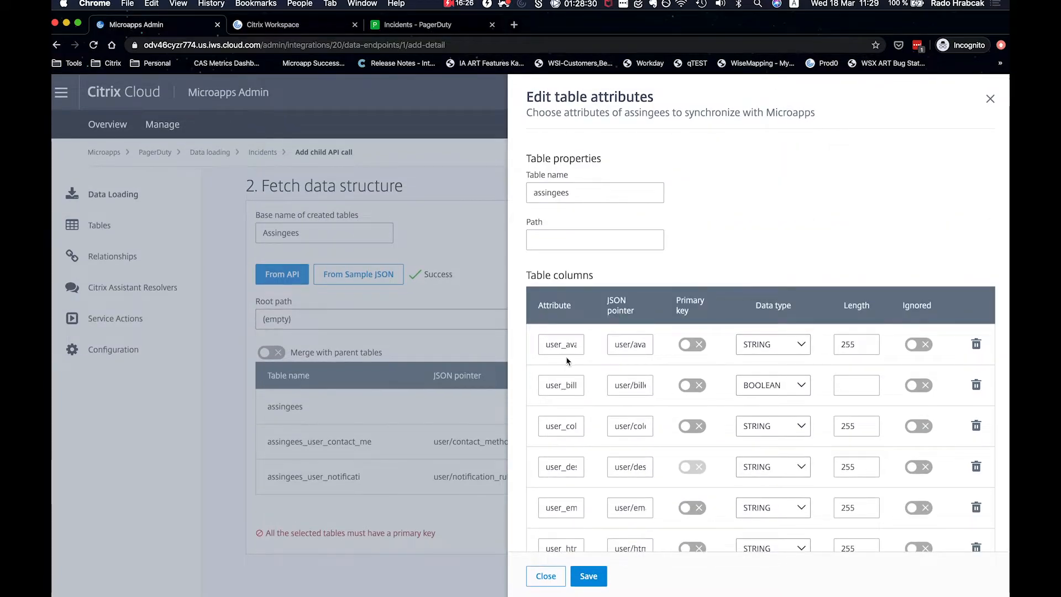
pyautogui.click(990, 99)
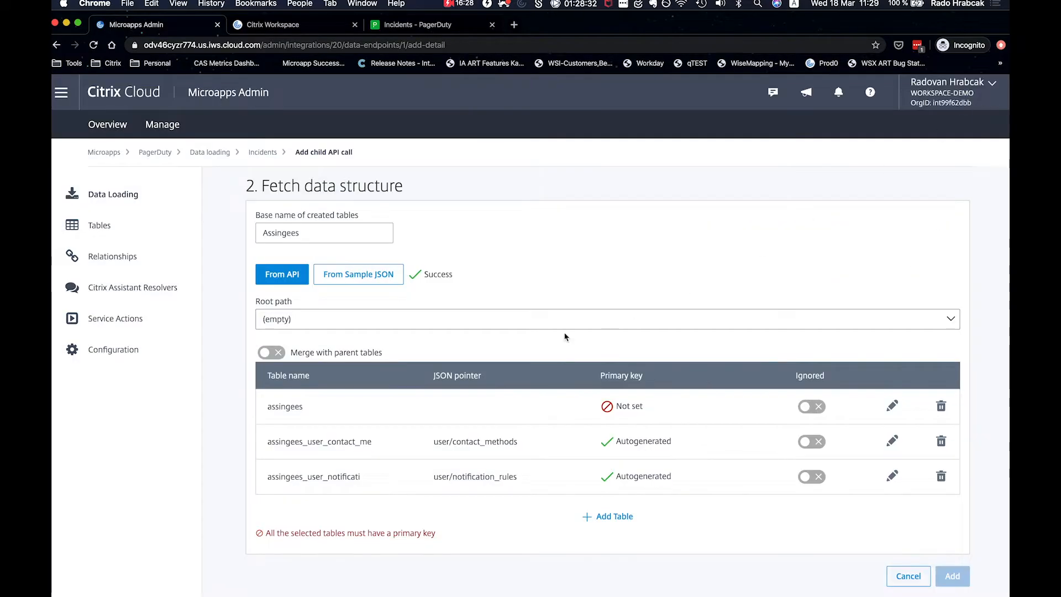
# Set the root path to user and fetch the data structure from the API again, replacing all the tables
pyautogui.click(496, 319)
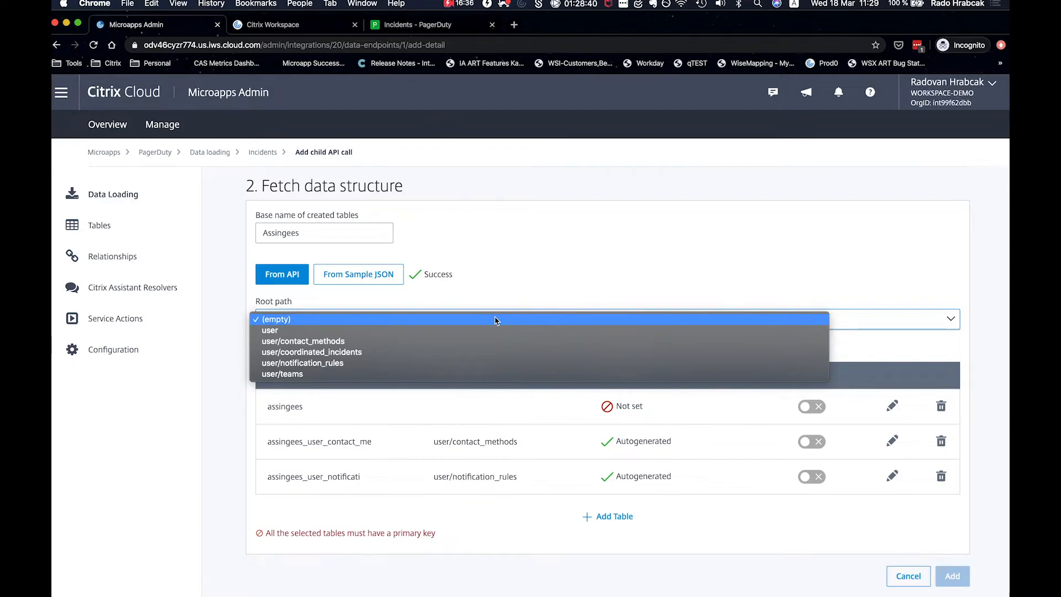
pyautogui.click(490, 331)
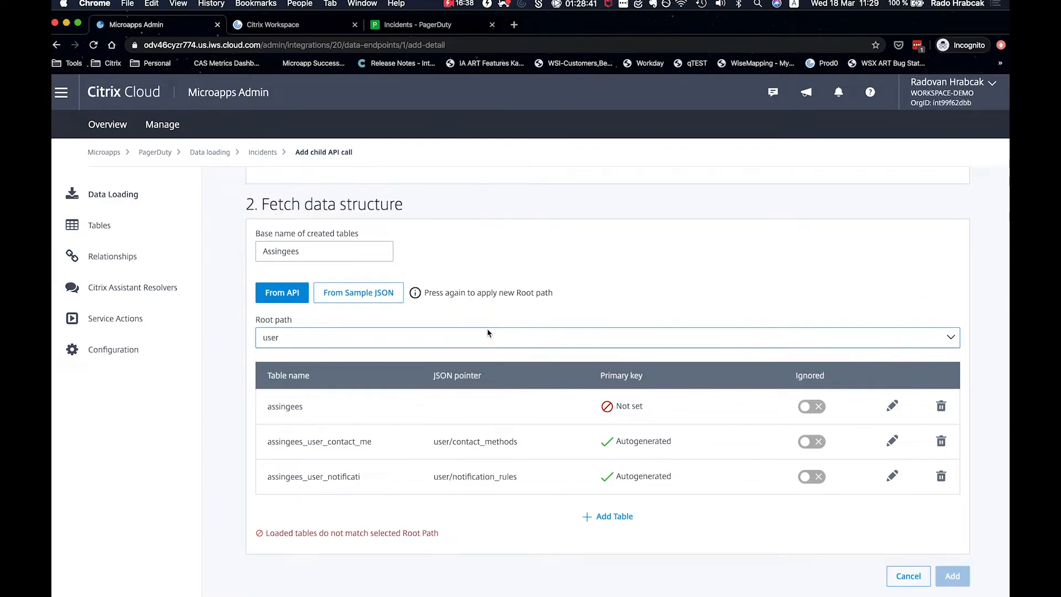
pyautogui.click(278, 297)
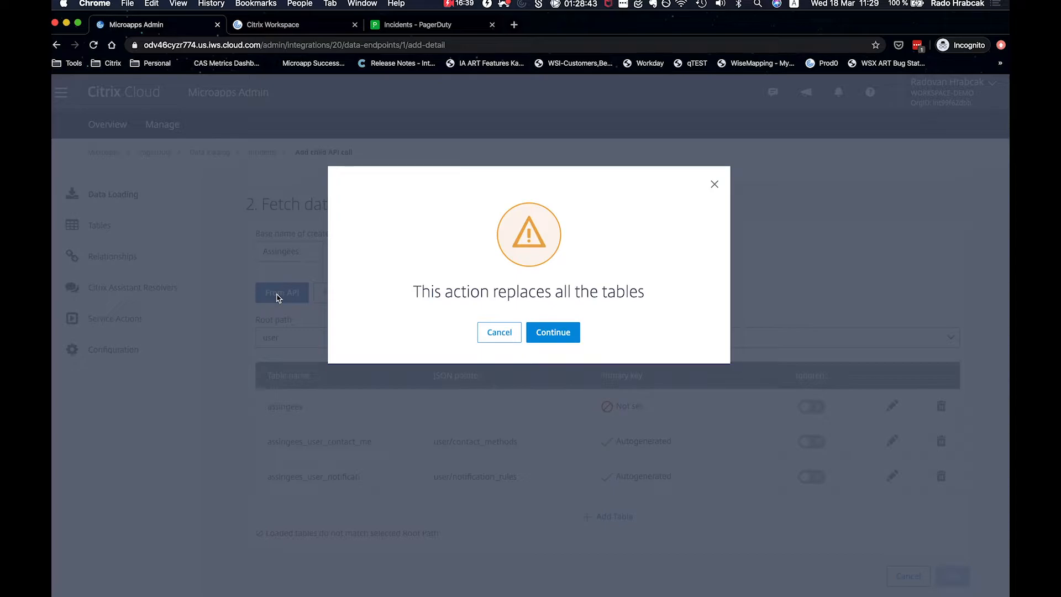
pyautogui.click(534, 336)
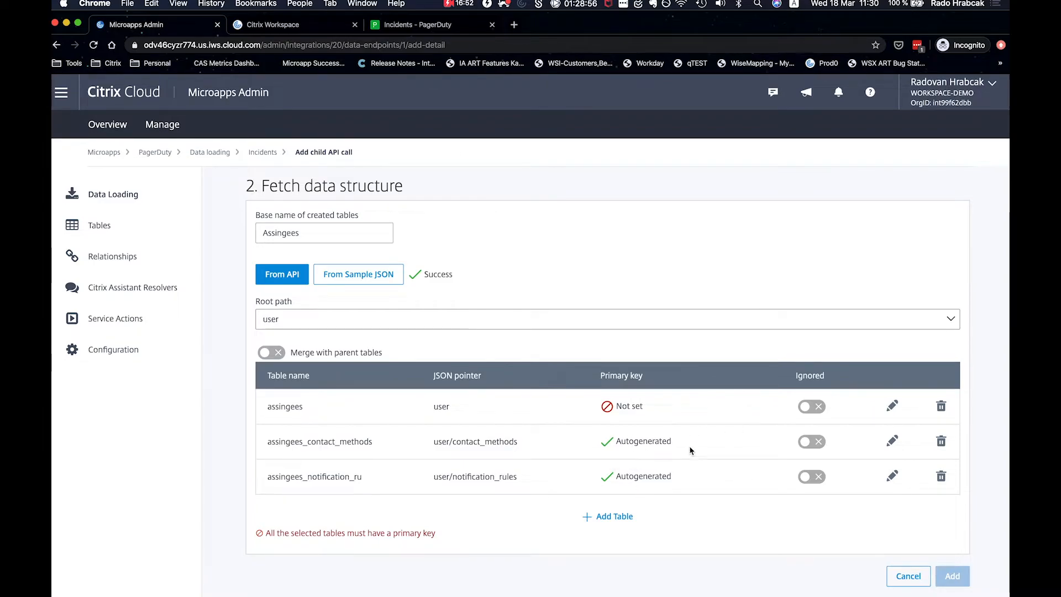
# Make the id column the primary key of the assingees table and save the table attributes
pyautogui.click(892, 407)
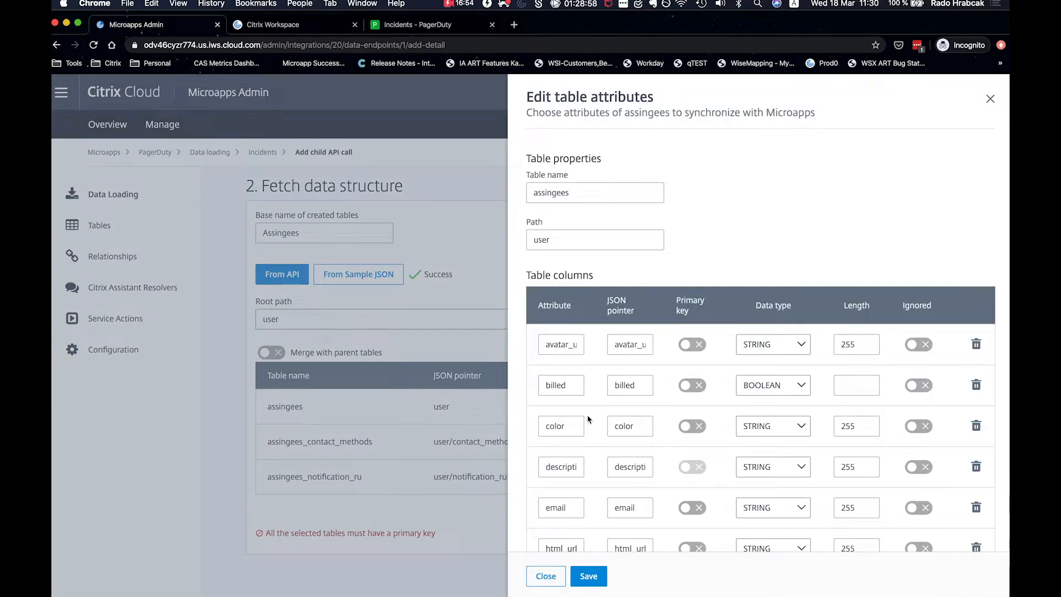
pyautogui.scroll(-5, 589, 419)
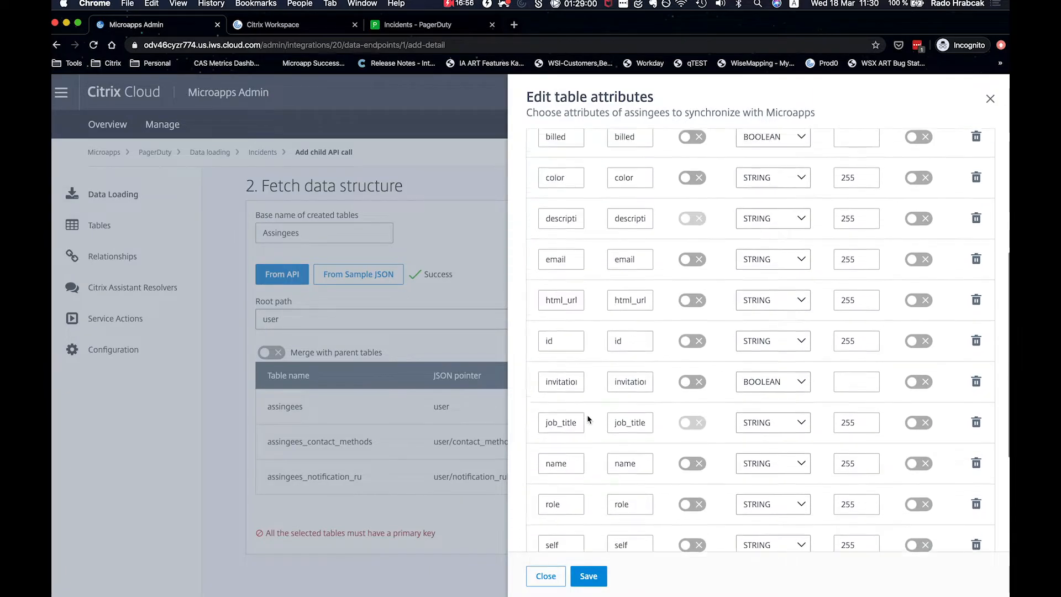
pyautogui.click(691, 331)
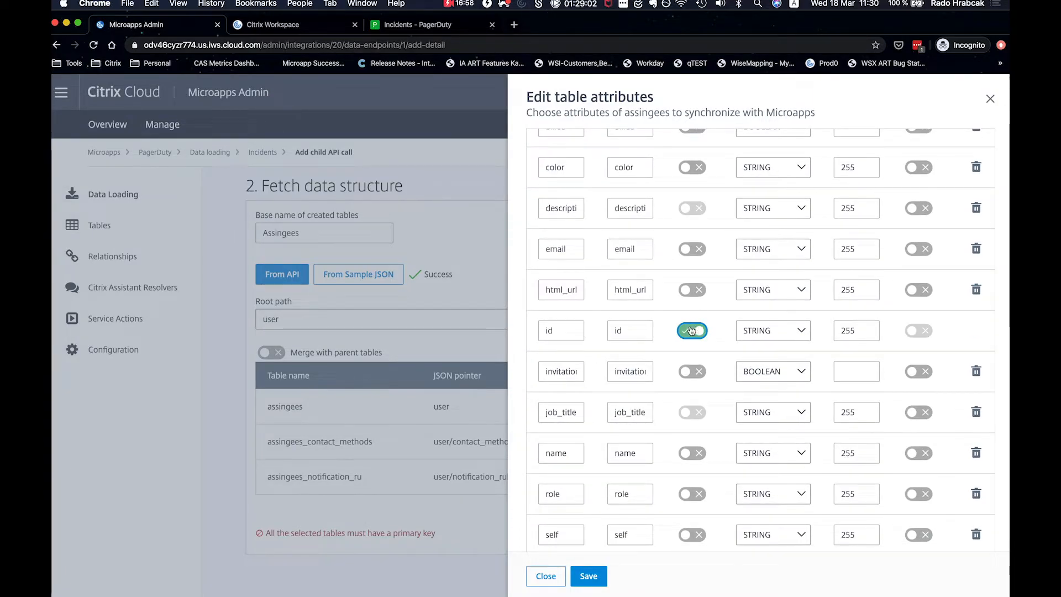
pyautogui.click(588, 577)
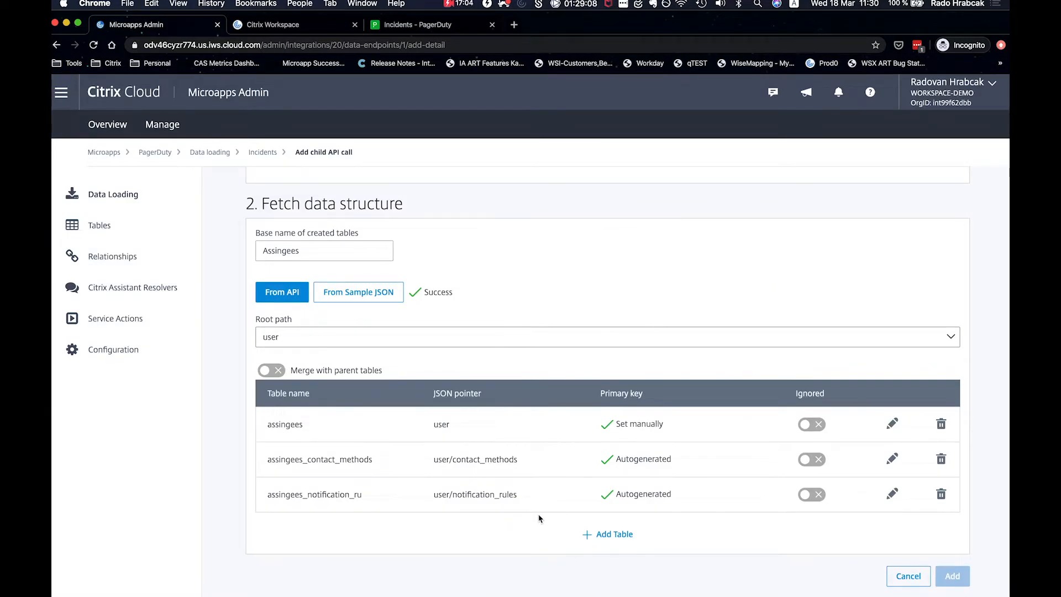
pyautogui.click(609, 341)
pyautogui.click(636, 303)
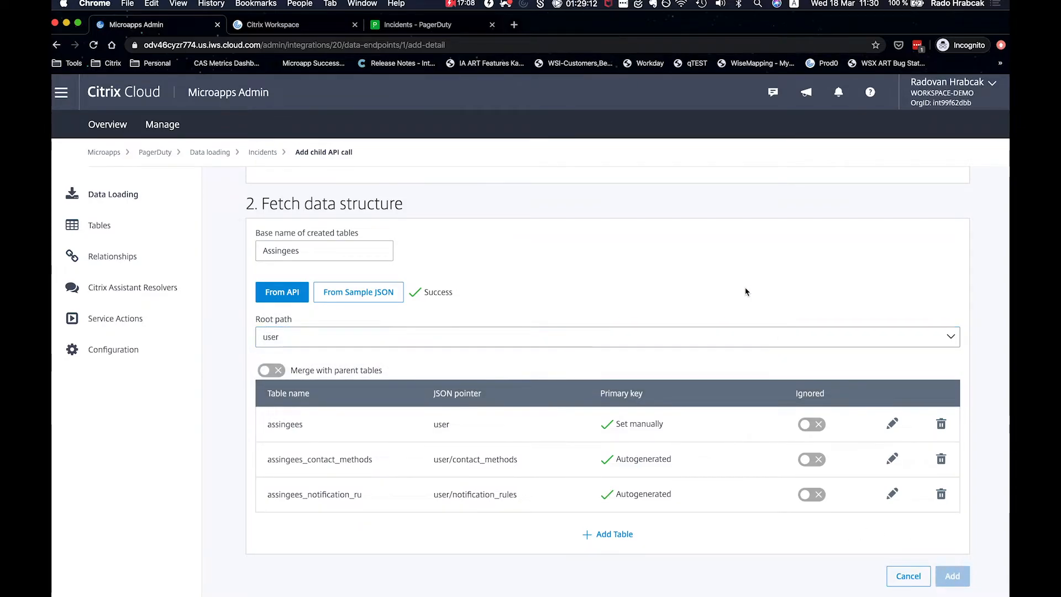
# Name the child endpoint Assignees and add the child API call to the Incidents endpoint
pyautogui.scroll(3, 746, 249)
pyautogui.scroll(10, 746, 292)
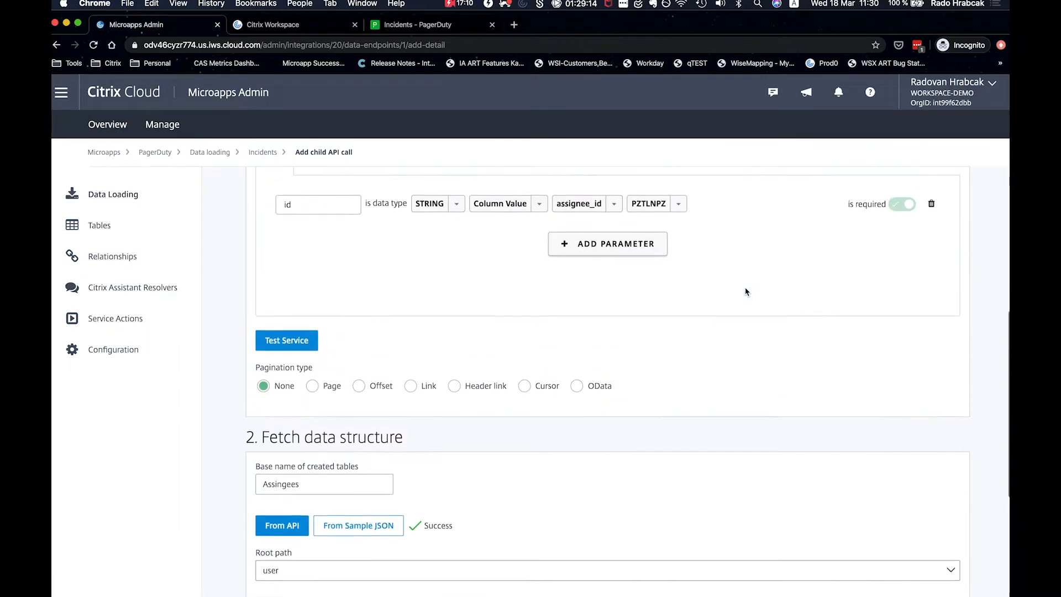
pyautogui.click(535, 325)
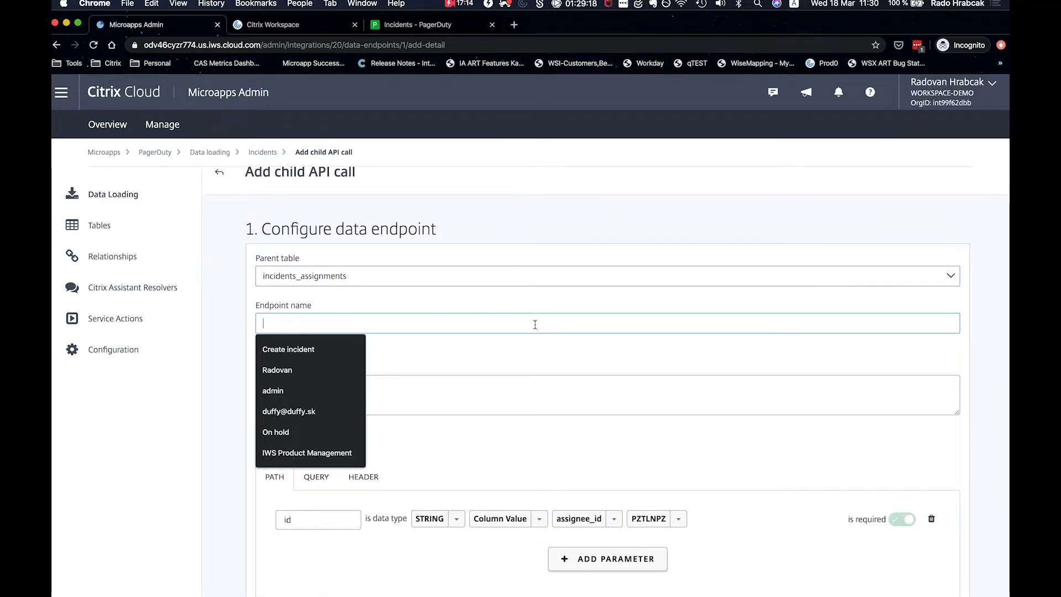
pyautogui.write('Assi')
pyautogui.write('ngees')
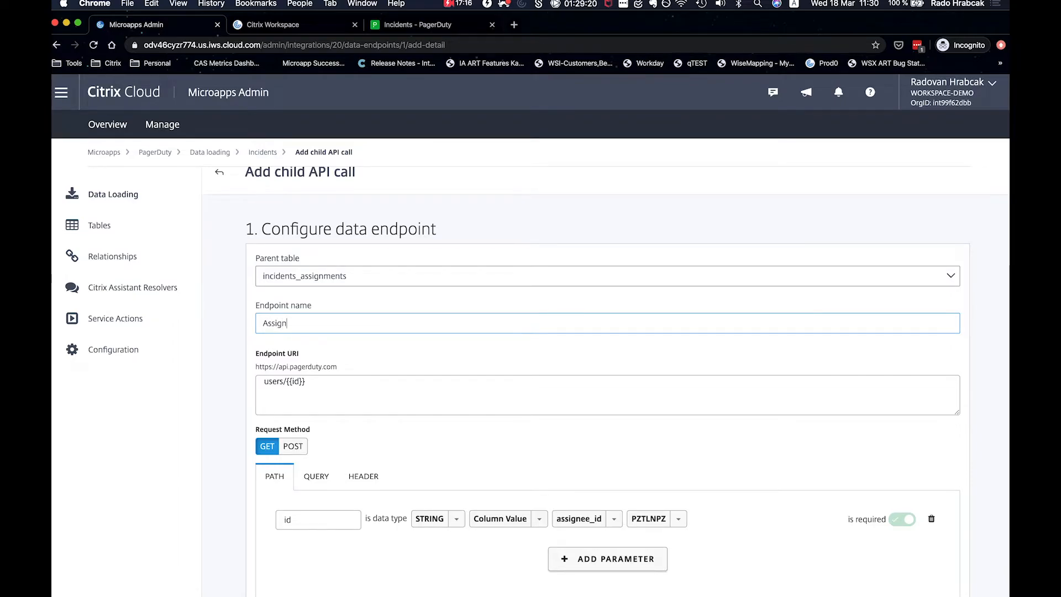
pyautogui.scroll(-10, 920, 555)
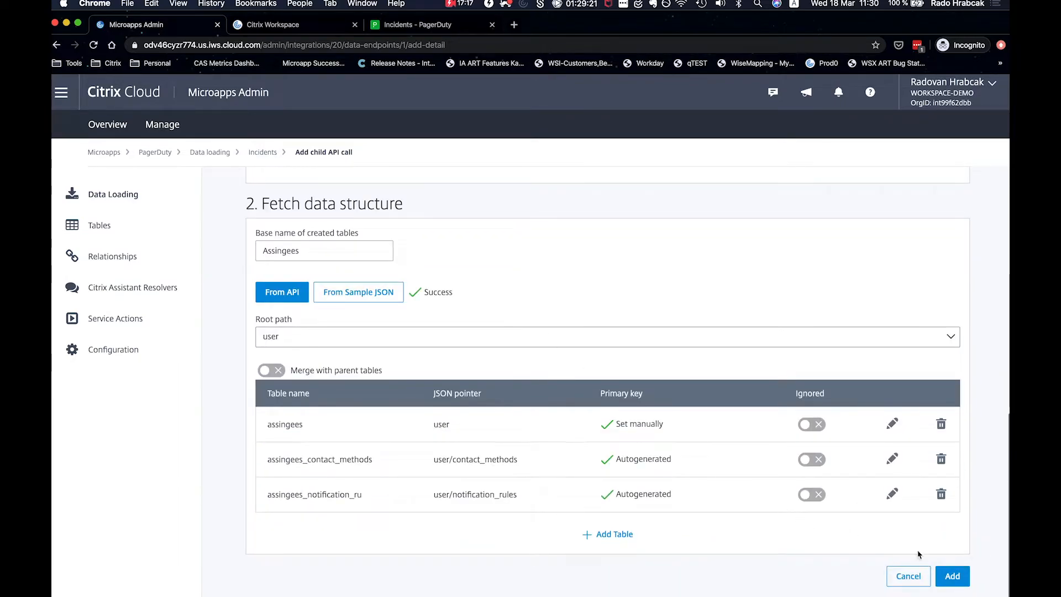
pyautogui.click(953, 576)
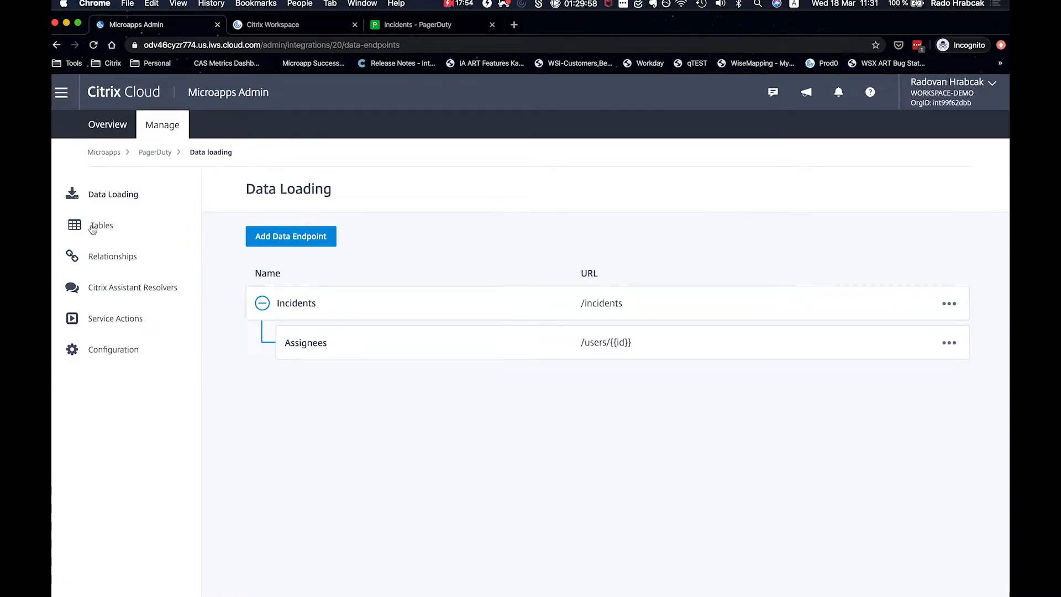
# Create a relationship from the Incidents Assignments table to the foreign table Assingees, with the alias incidents_assignees
pyautogui.click(109, 262)
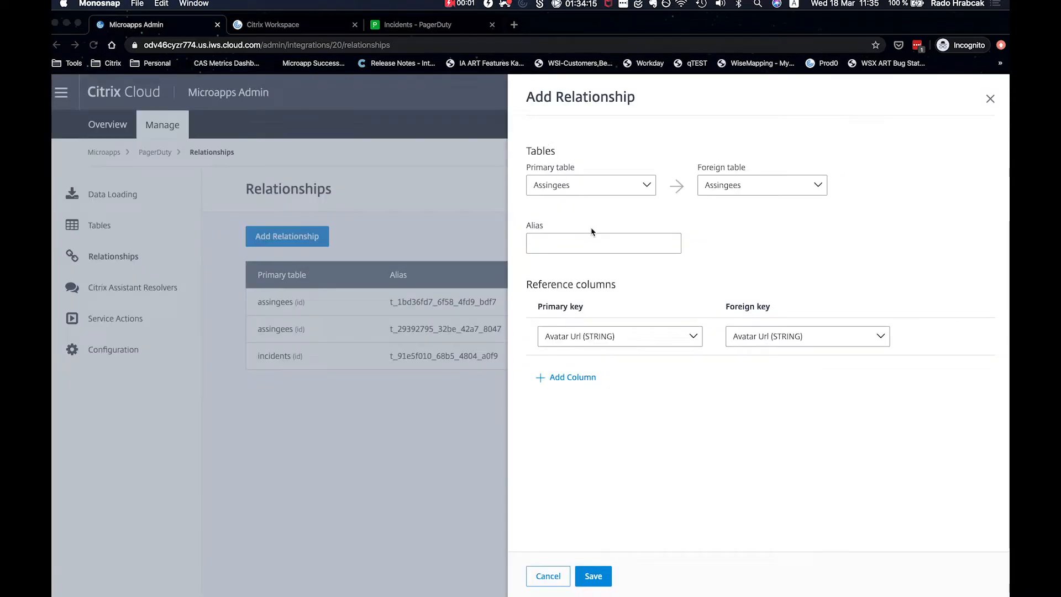
pyautogui.click(644, 191)
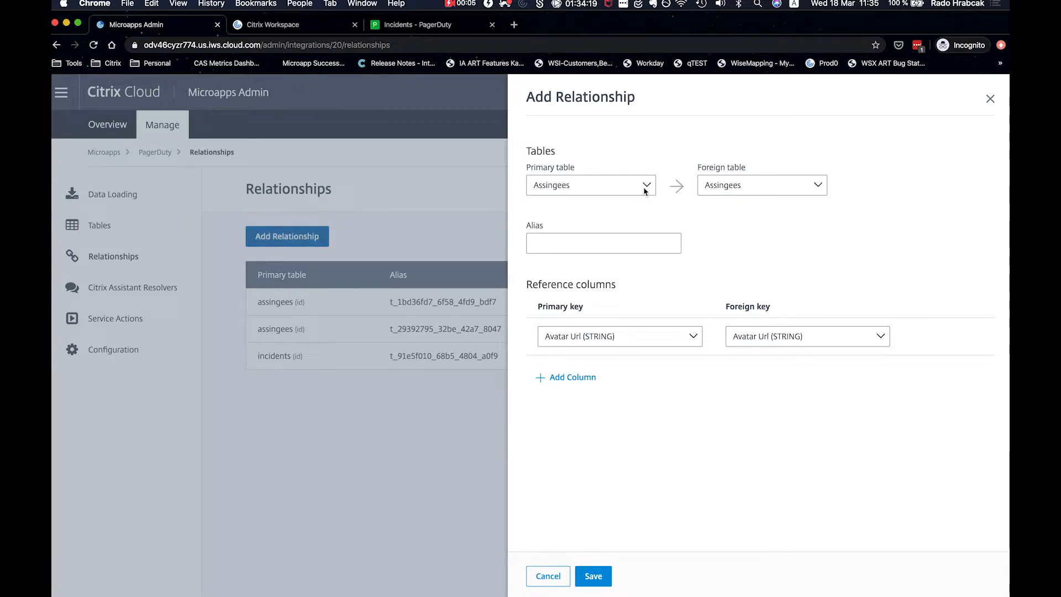
pyautogui.click(646, 188)
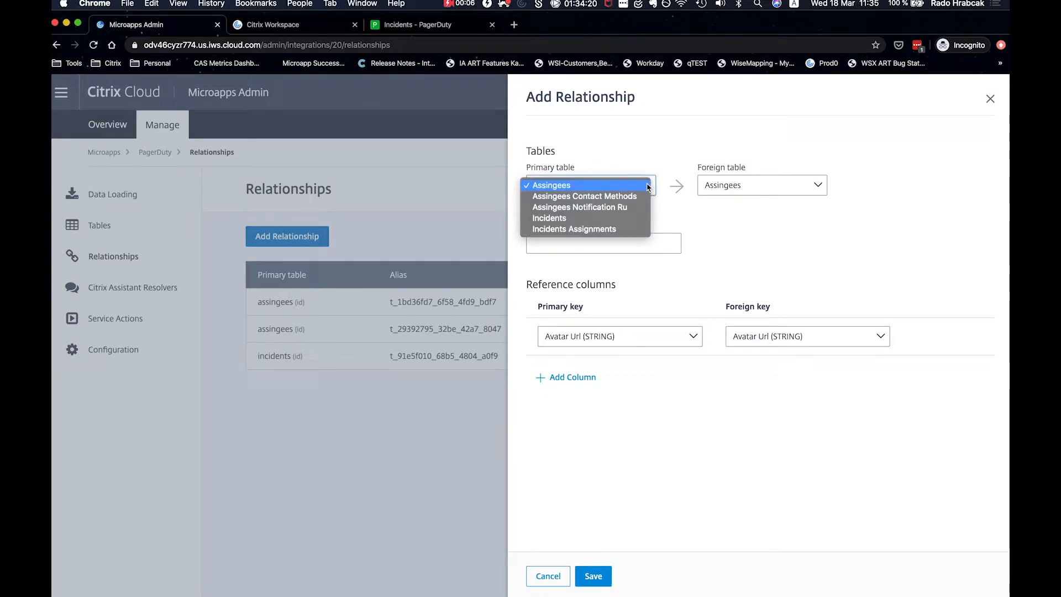
pyautogui.click(609, 229)
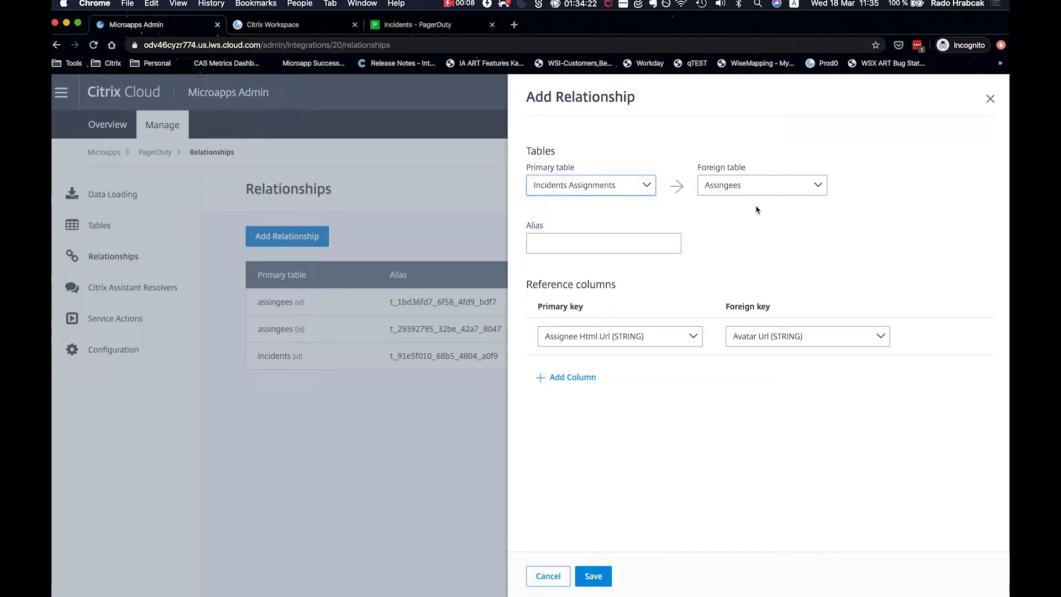
pyautogui.click(825, 185)
pyautogui.click(829, 175)
pyautogui.click(589, 244)
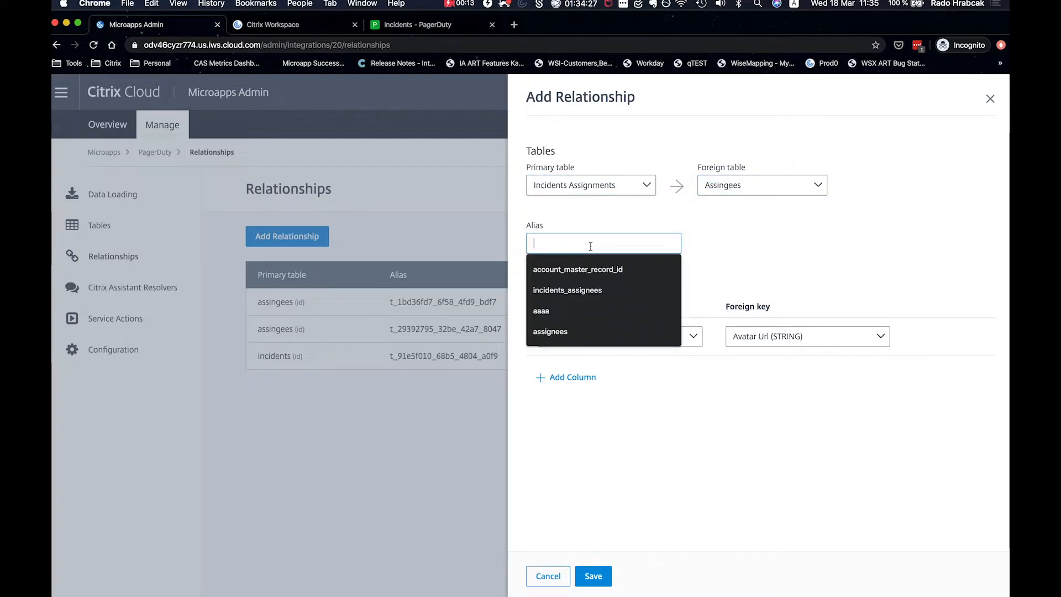
pyautogui.click(565, 290)
# Reference the primary key Assignee Id to the foreign key Id and save the relationship
pyautogui.click(684, 338)
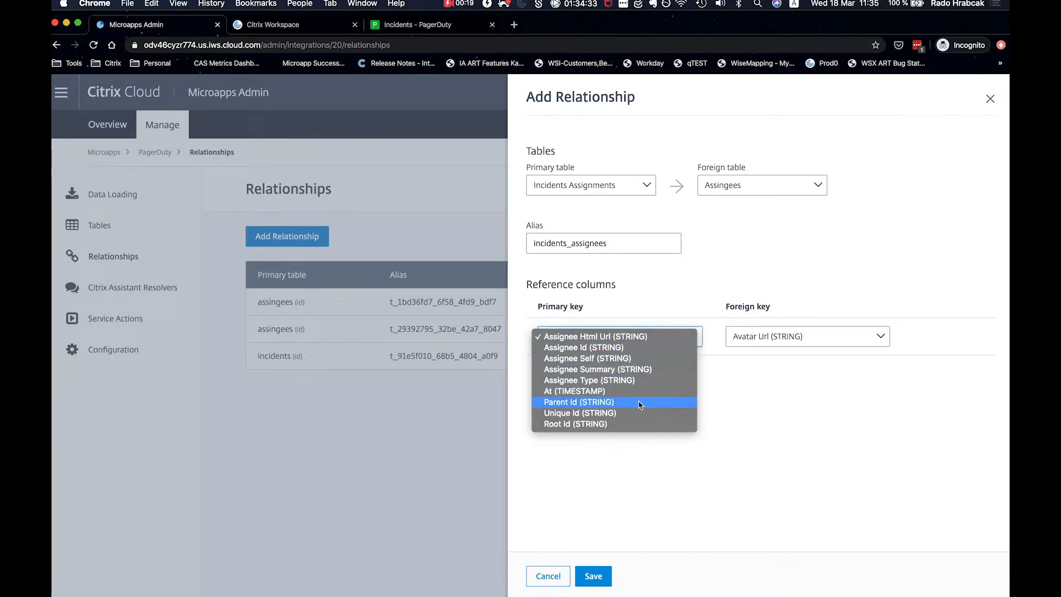
pyautogui.click(633, 347)
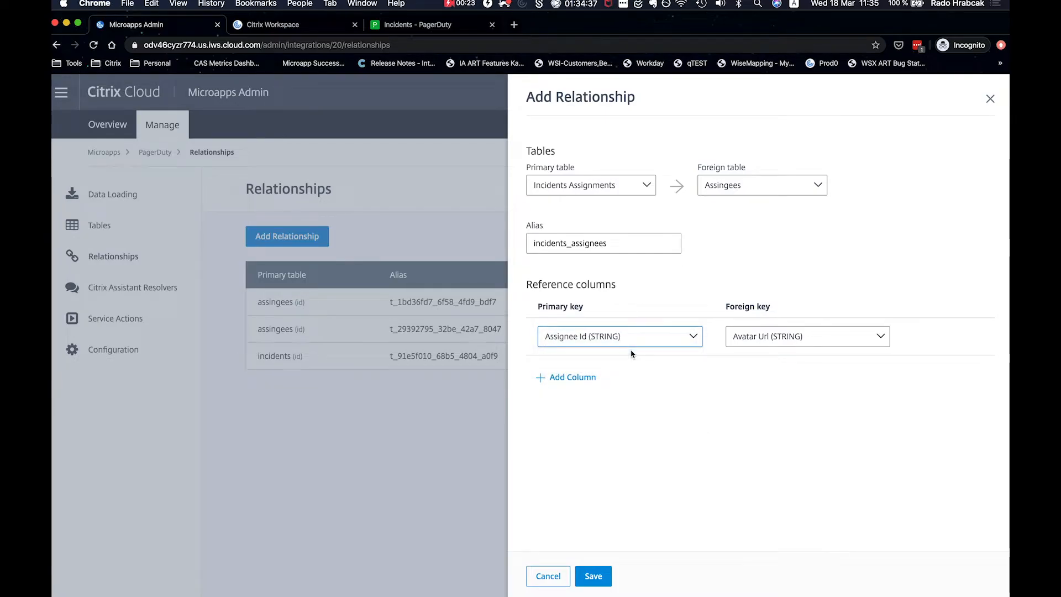
pyautogui.click(819, 338)
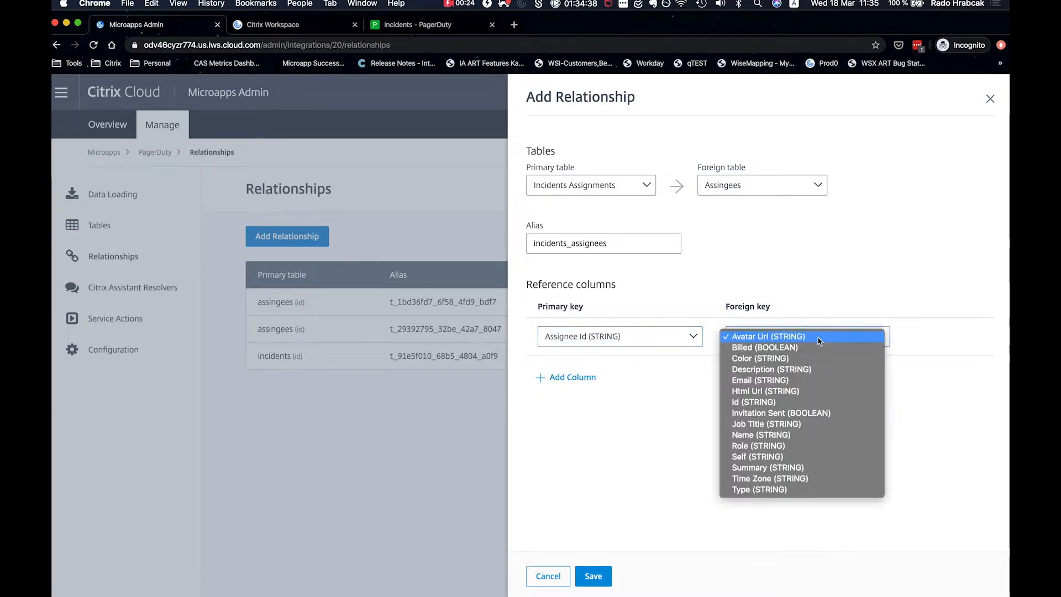
pyautogui.click(785, 407)
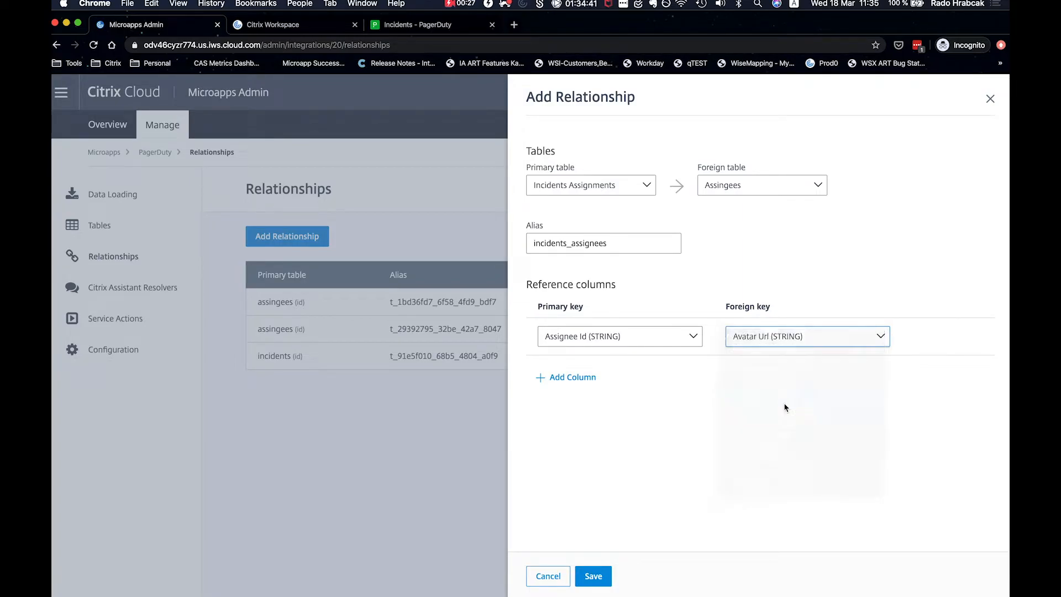
pyautogui.click(594, 577)
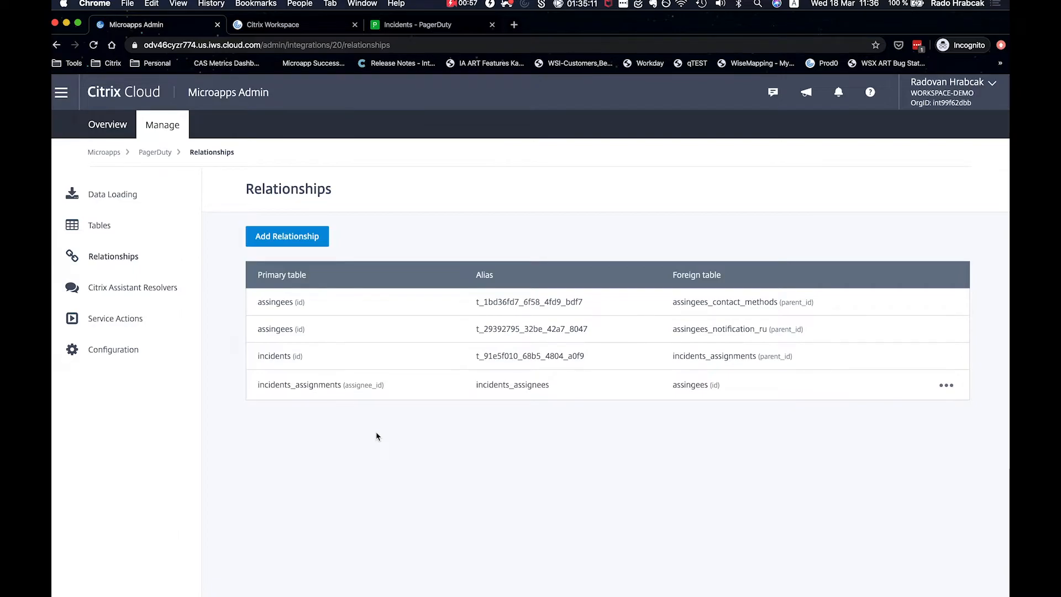
# Start a new service action for the PagerDuty integration and name it Create incident
pyautogui.click(119, 326)
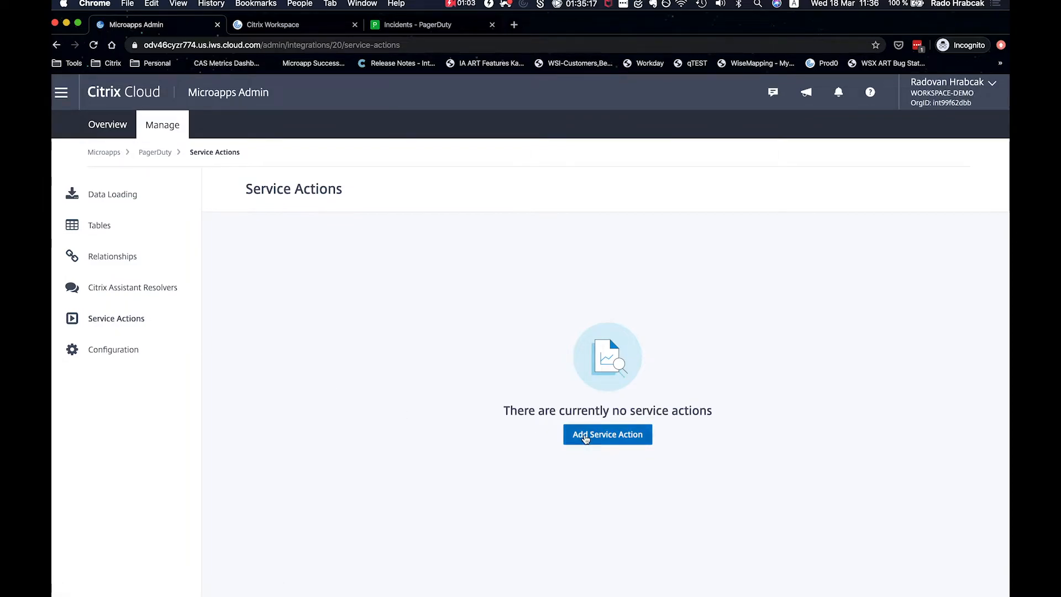
pyautogui.click(584, 437)
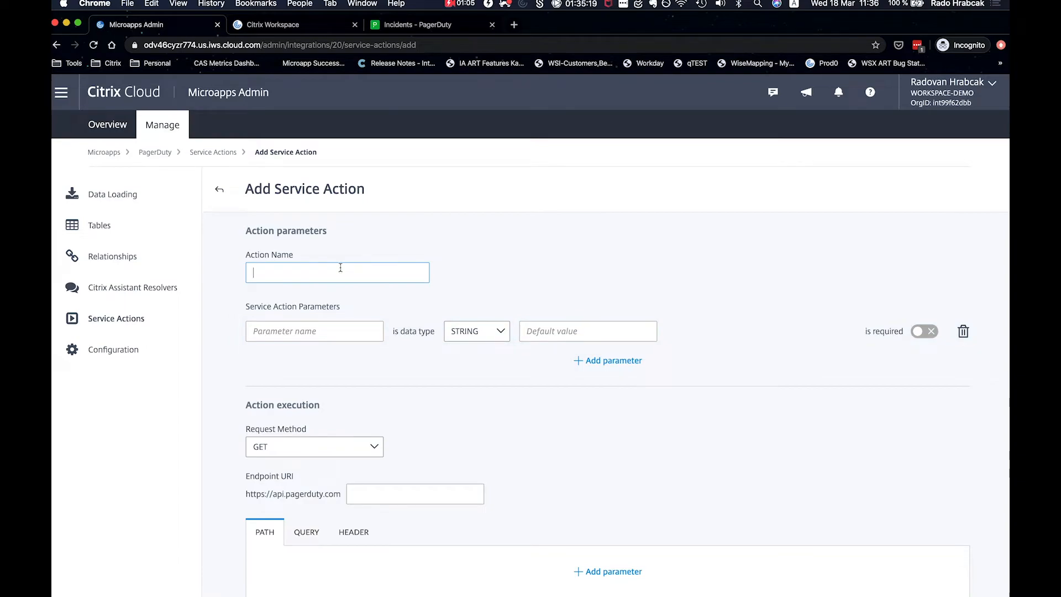
pyautogui.write('Create incident')
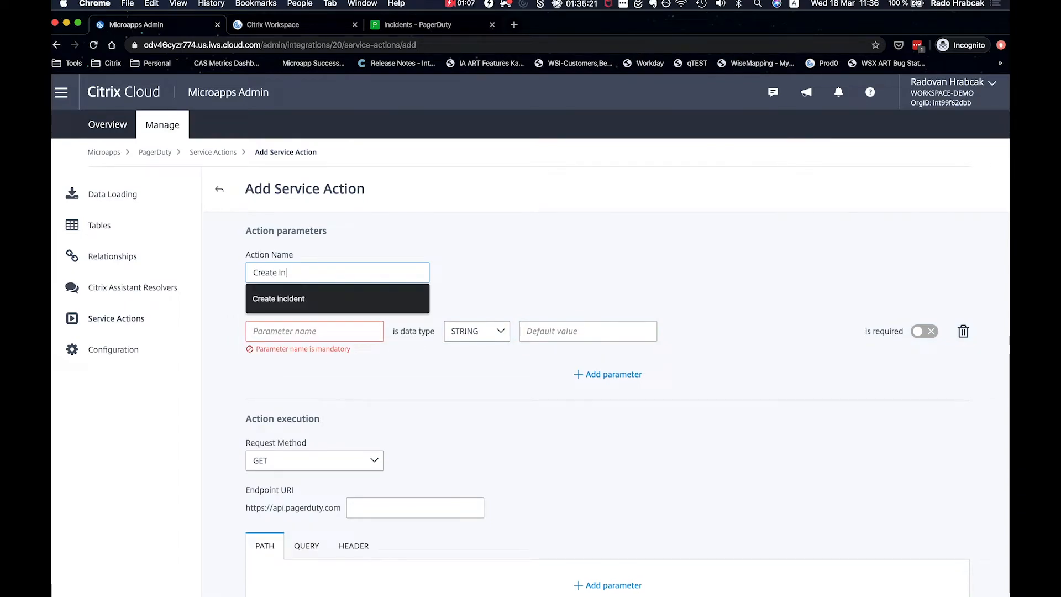
pyautogui.click(585, 225)
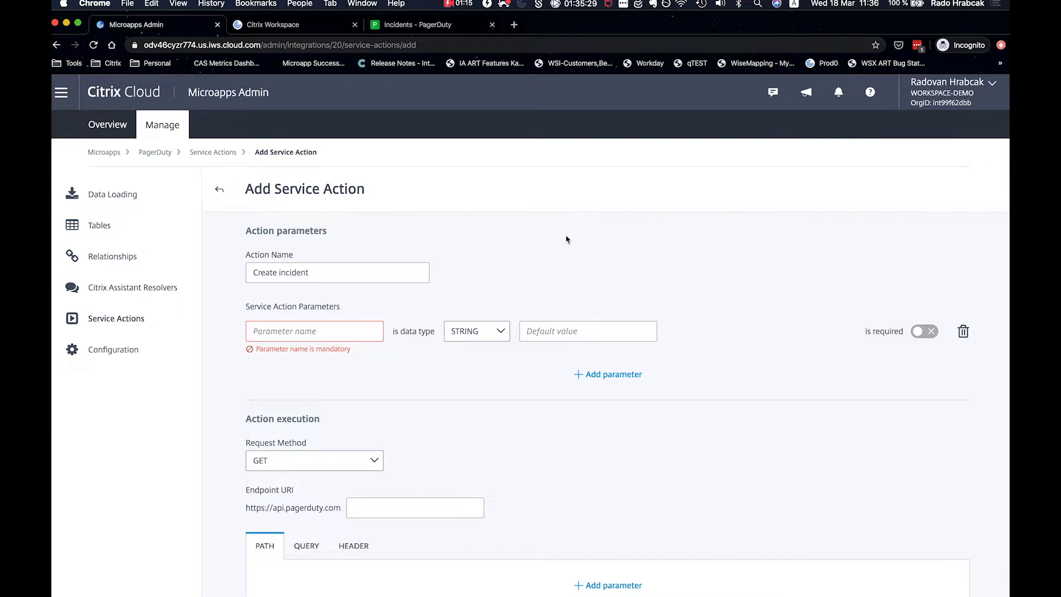
# Define a required STRING action parameter named title and add a second, empty parameter row
pyautogui.click(355, 327)
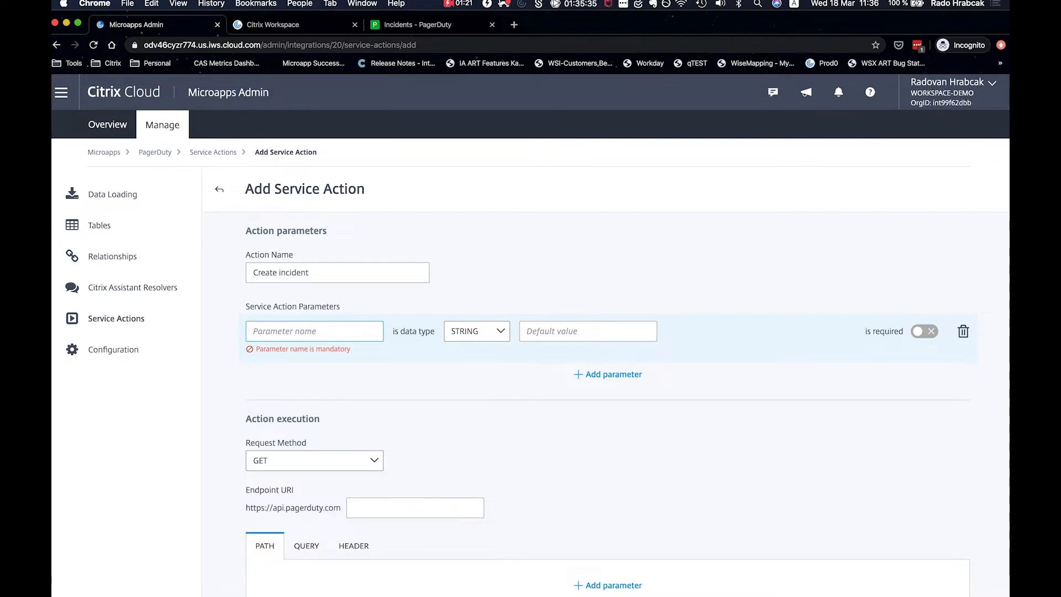
pyautogui.write('title')
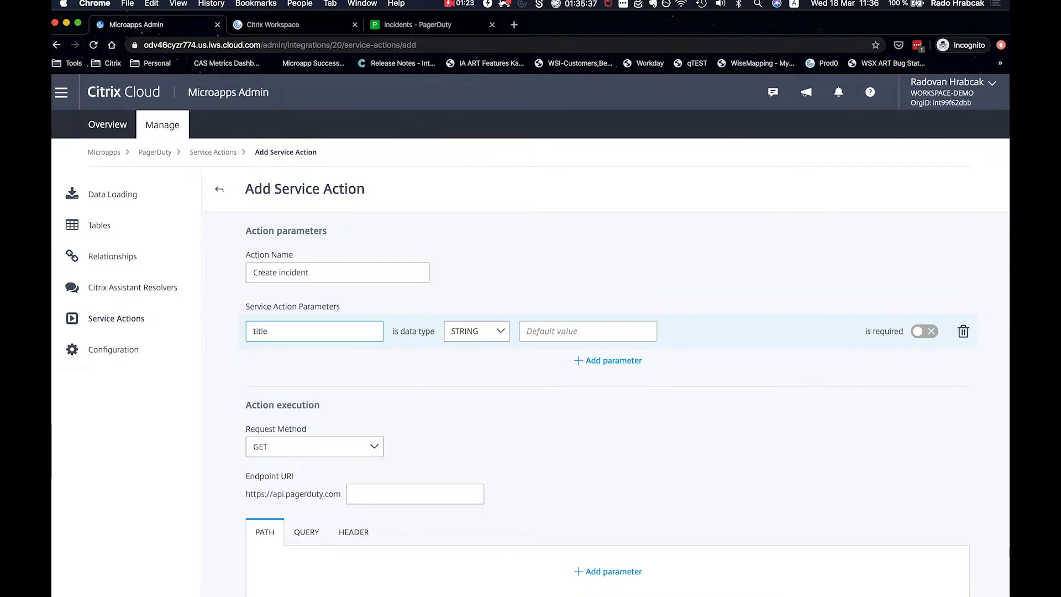
pyautogui.click(925, 332)
pyautogui.click(636, 361)
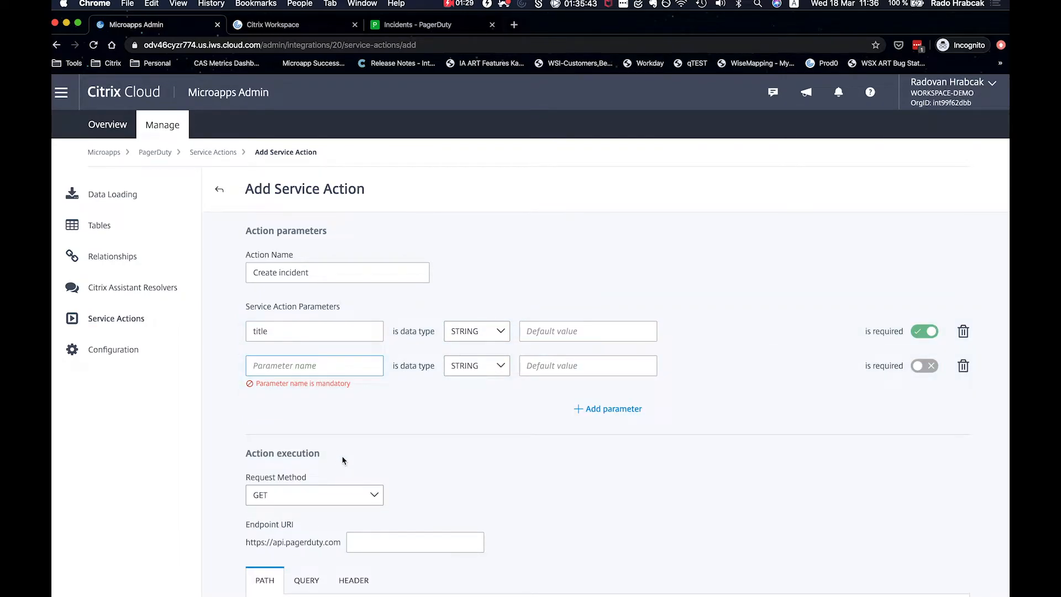
# Name the second action parameter description and mark it as required
pyautogui.write('description')
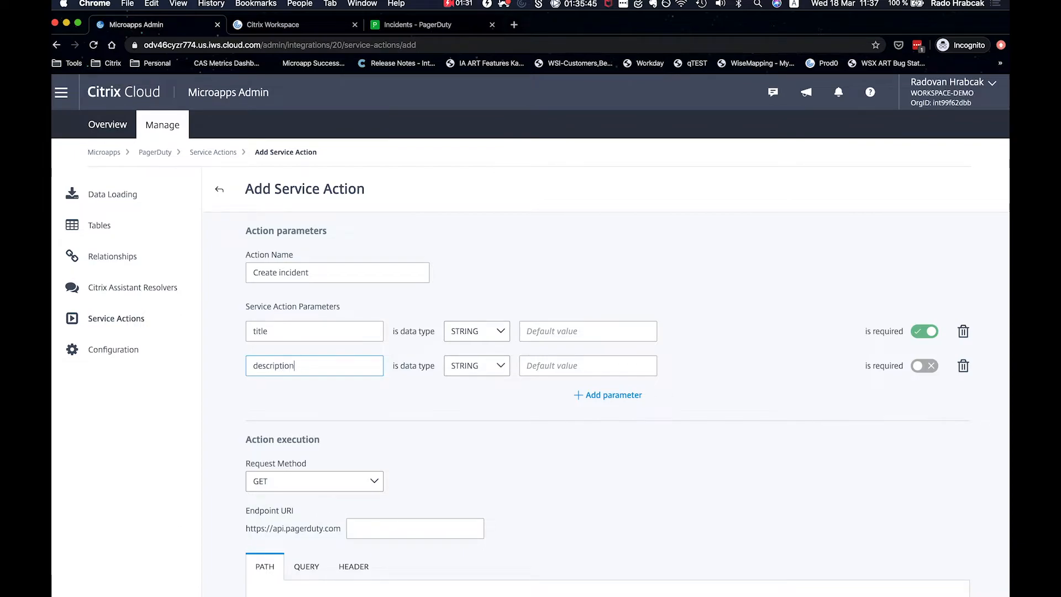
pyautogui.click(923, 365)
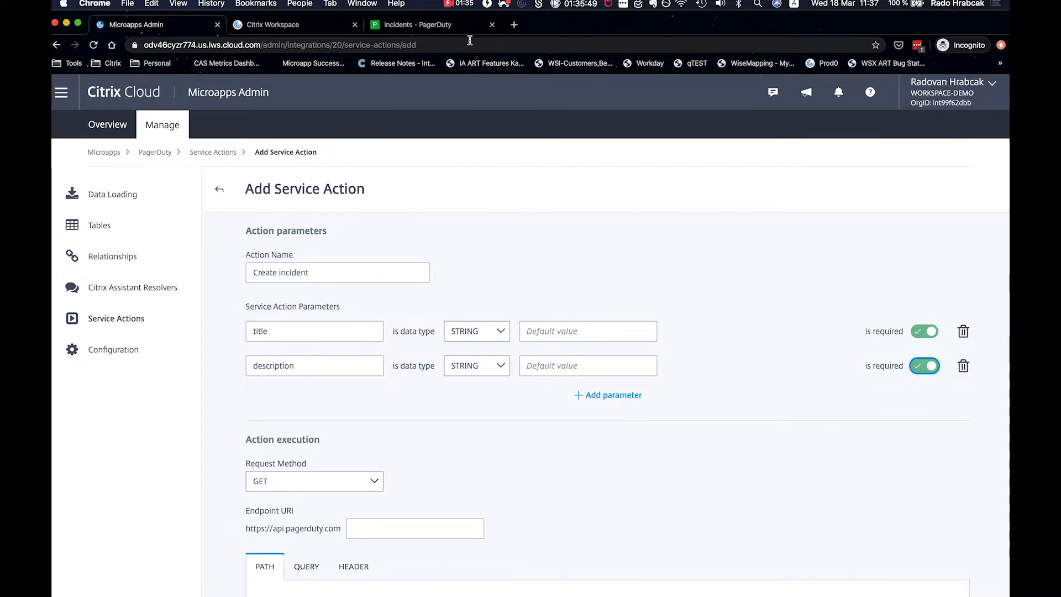
pyautogui.click(458, 3)
pyautogui.click(471, 30)
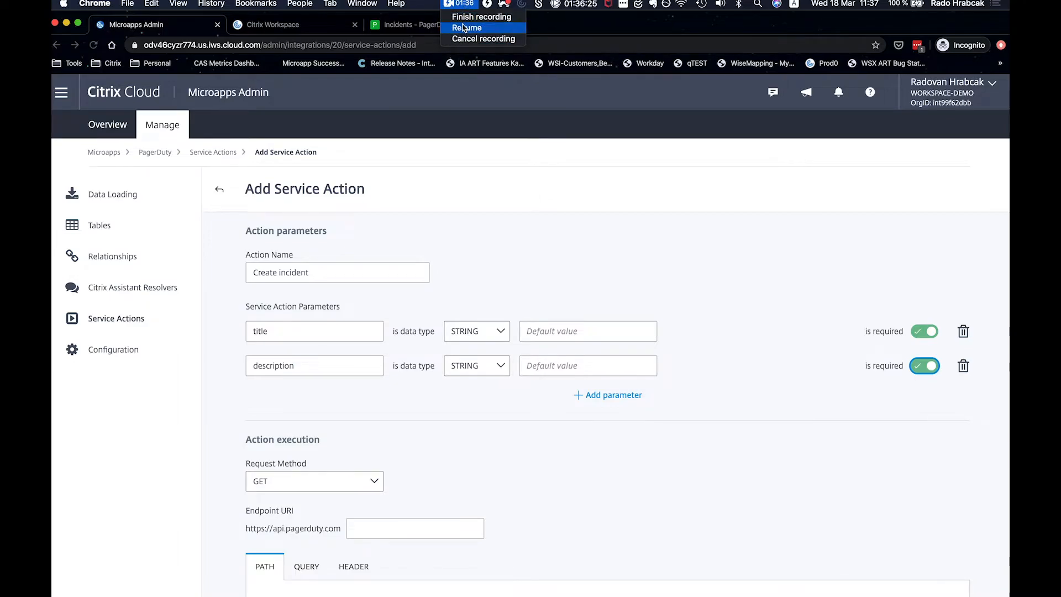
pyautogui.click(463, 28)
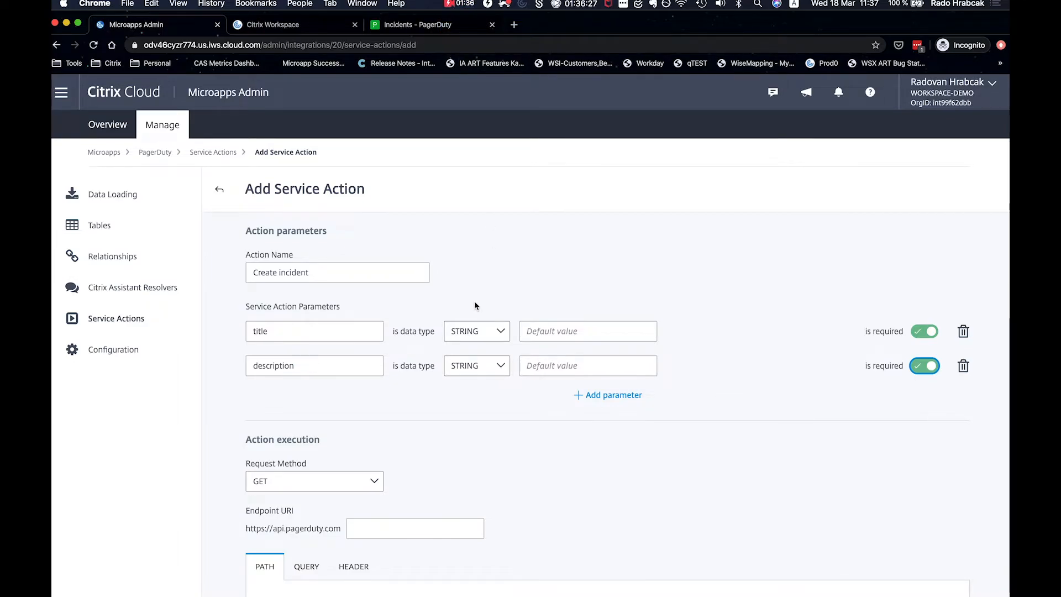
# Set the action's request method to POST and its endpoint URI to incidents
pyautogui.scroll(-3, 404, 400)
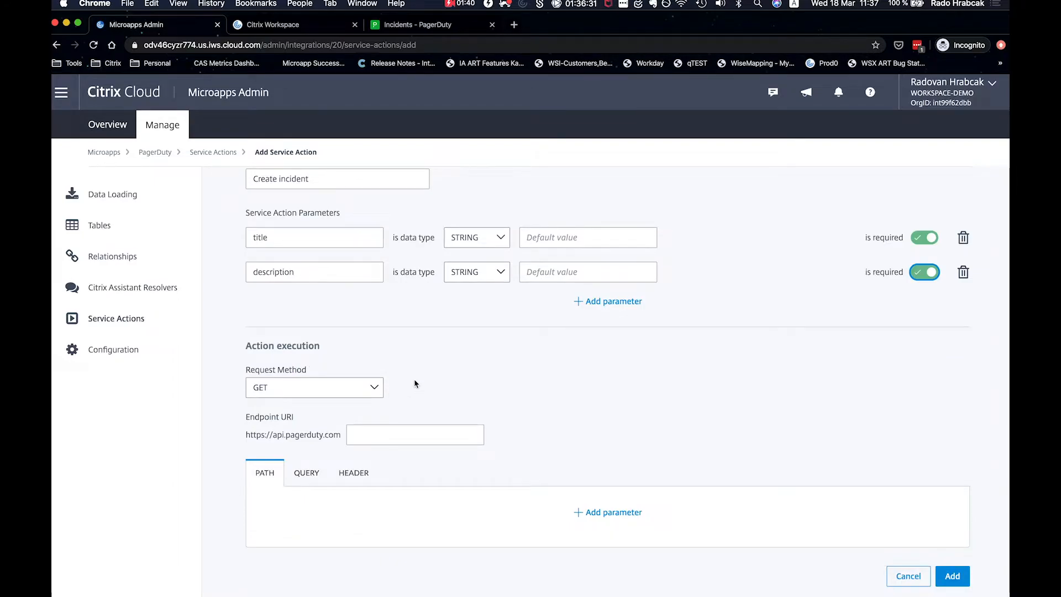
pyautogui.click(379, 388)
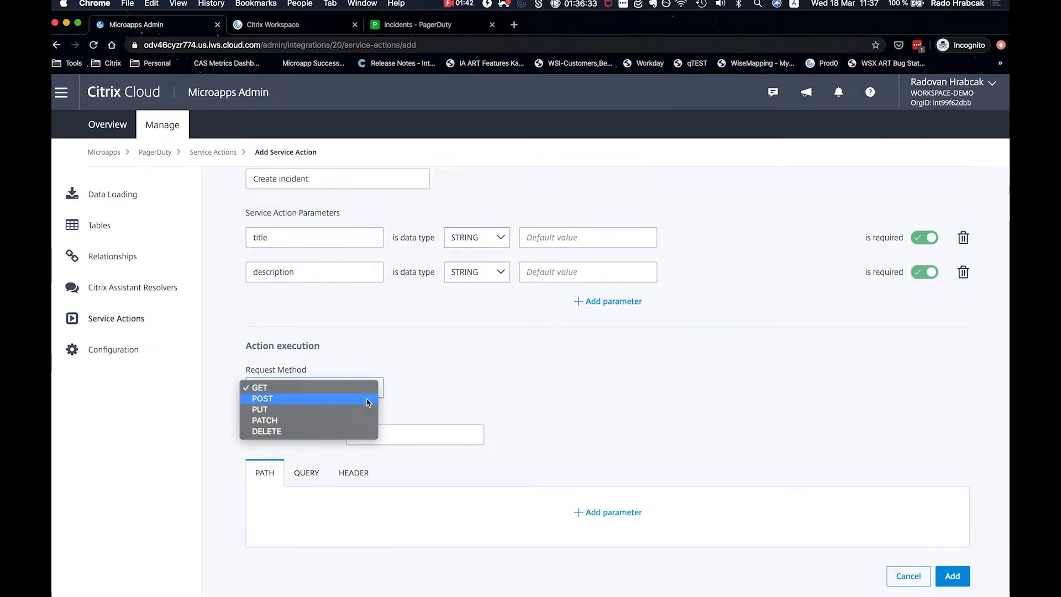
pyautogui.click(368, 399)
pyautogui.click(416, 432)
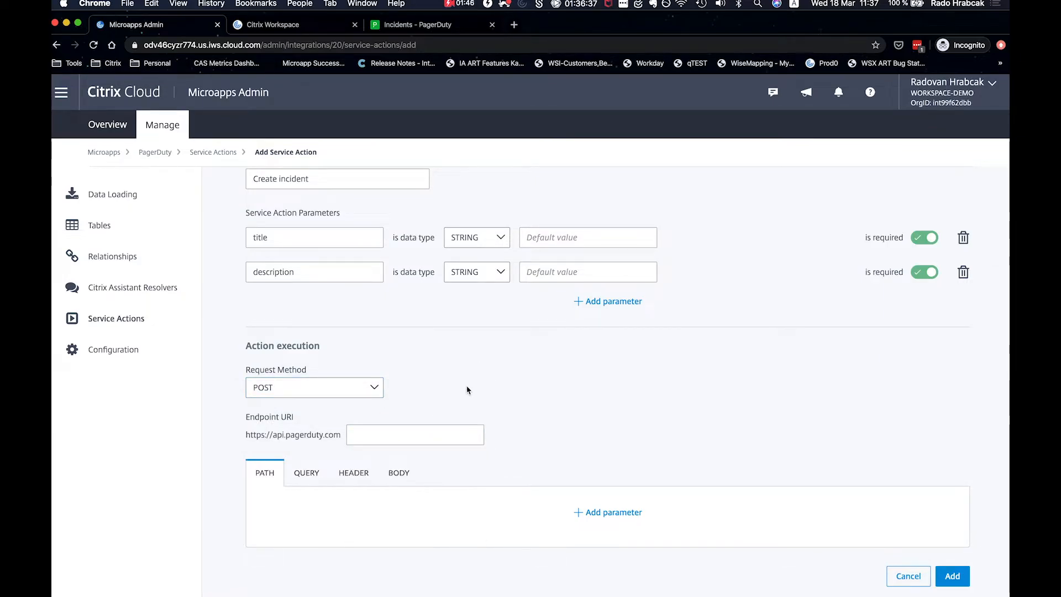
pyautogui.write('inci')
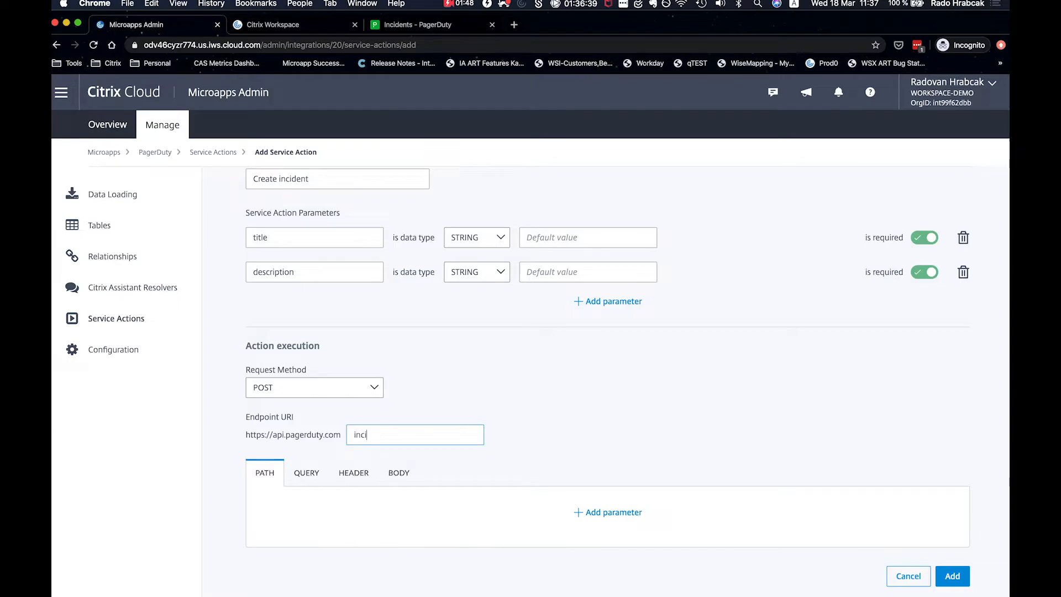
pyautogui.write('dents')
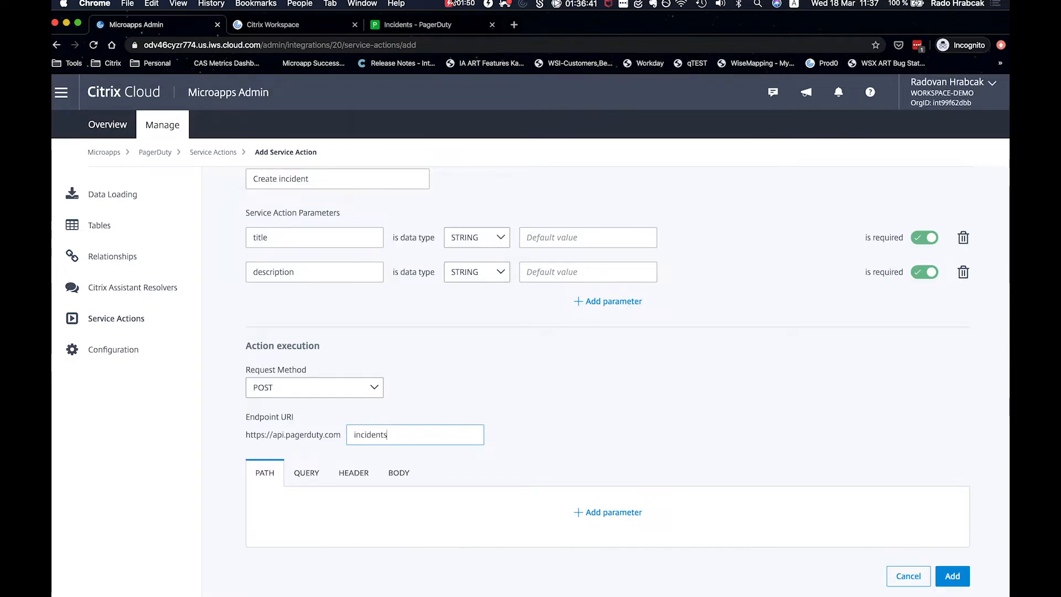
pyautogui.click(458, 4)
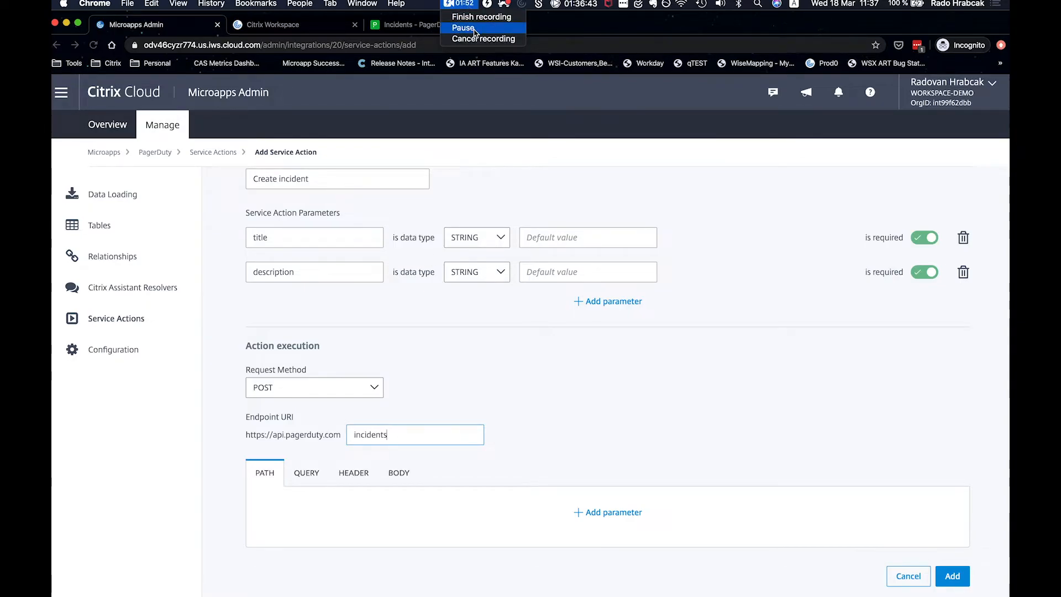
pyautogui.click(544, 408)
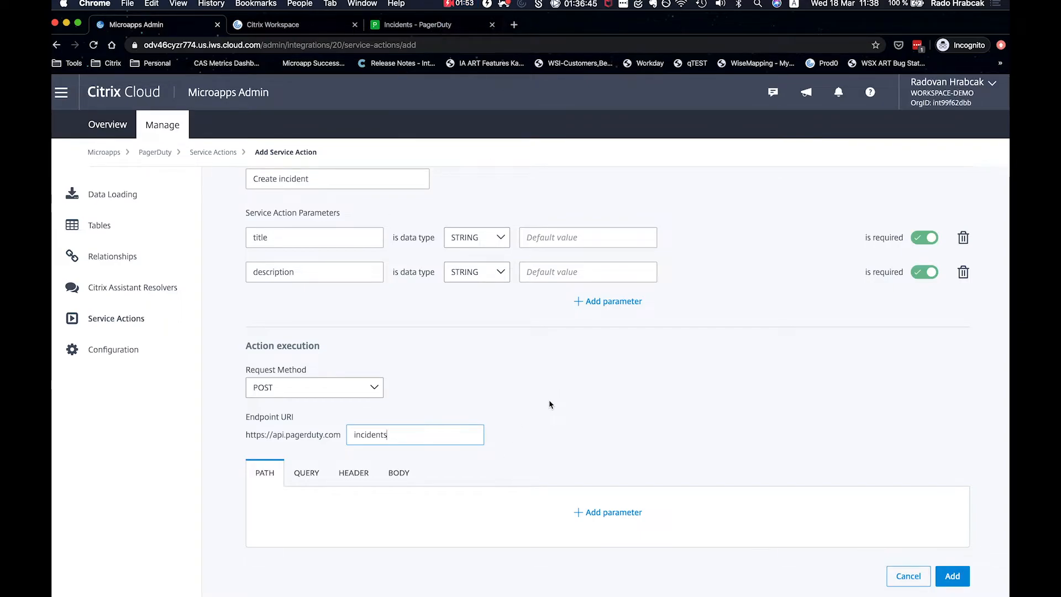
# Add two empty header parameters to the action's request
pyautogui.scroll(-1, 550, 405)
pyautogui.click(354, 472)
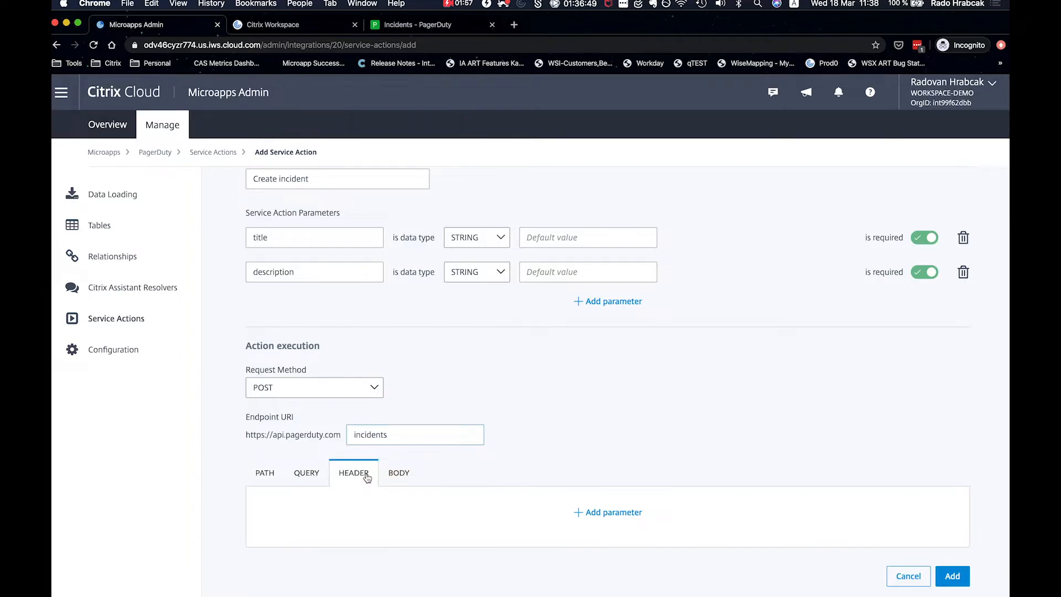
pyautogui.click(614, 513)
pyautogui.click(611, 560)
pyautogui.scroll(-3, 599, 469)
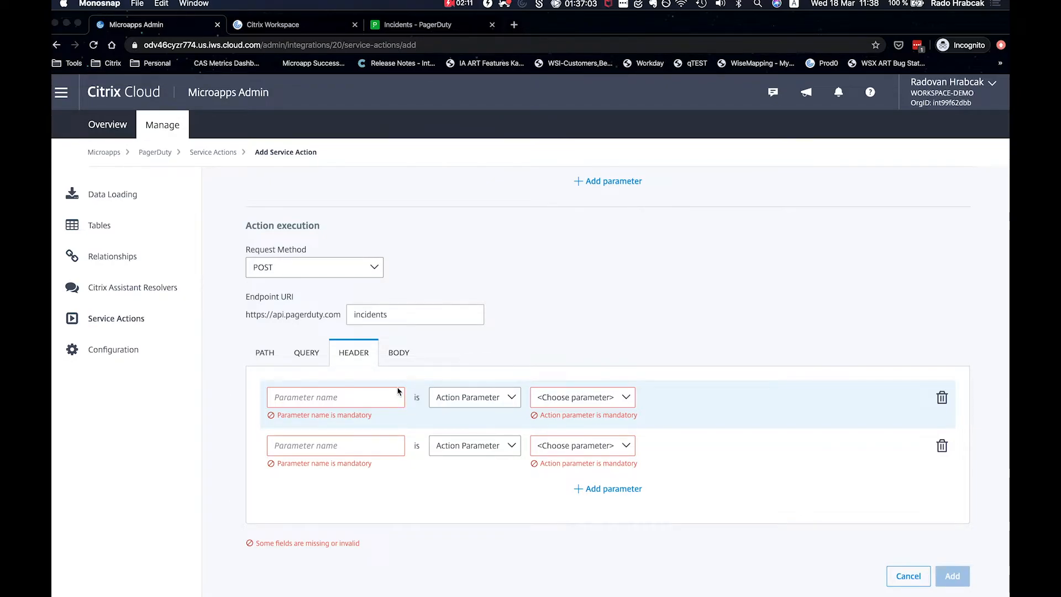
# Look up the header name in the Evernote session notes and name the first header parameter Authorization
pyautogui.press('super+Tab')
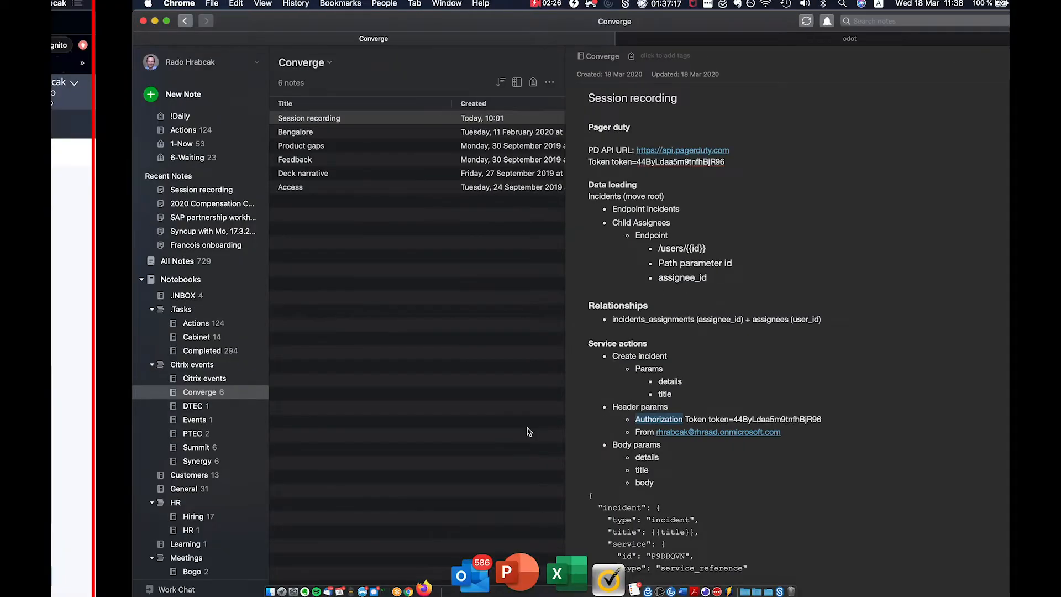
pyautogui.press('super+Tab')
pyautogui.click(336, 397)
pyautogui.write('Authorization')
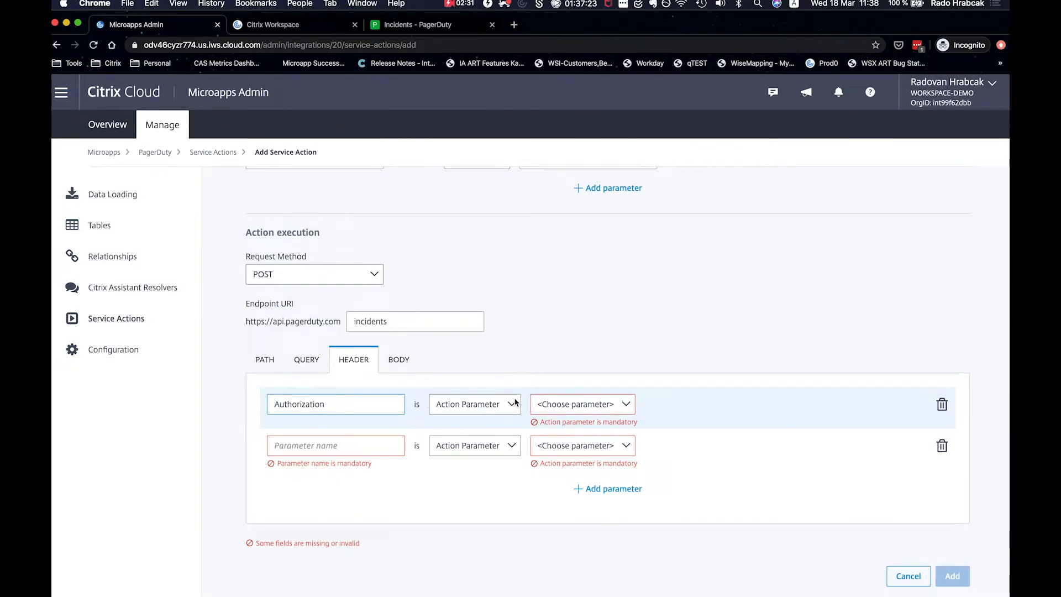
# Make the Authorization header parameter a Static Value of data type STRING
pyautogui.click(604, 405)
pyautogui.click(505, 387)
pyautogui.click(486, 404)
pyautogui.click(464, 418)
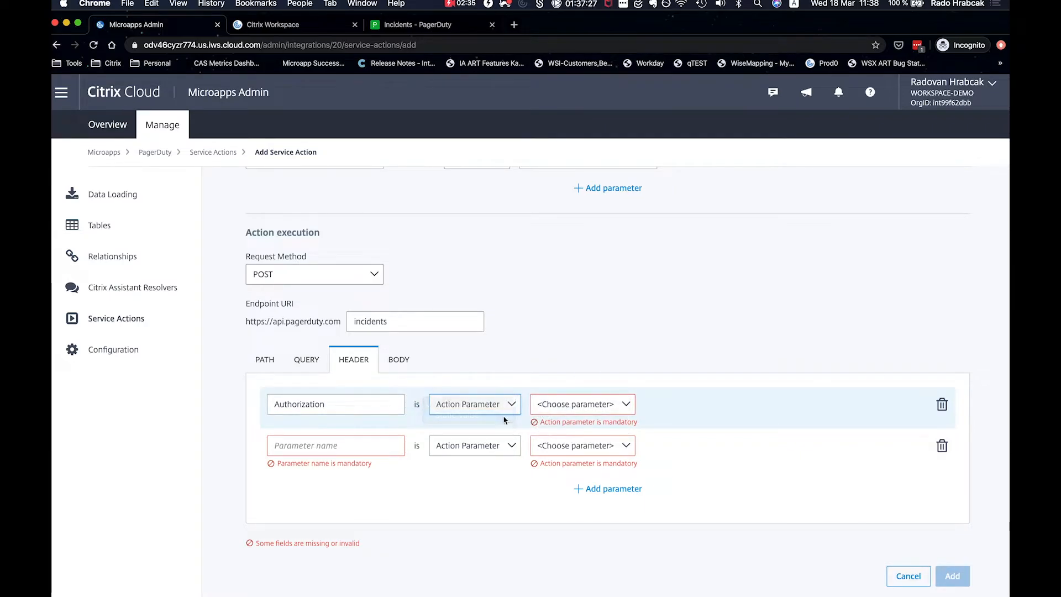
pyautogui.click(641, 399)
pyautogui.click(642, 398)
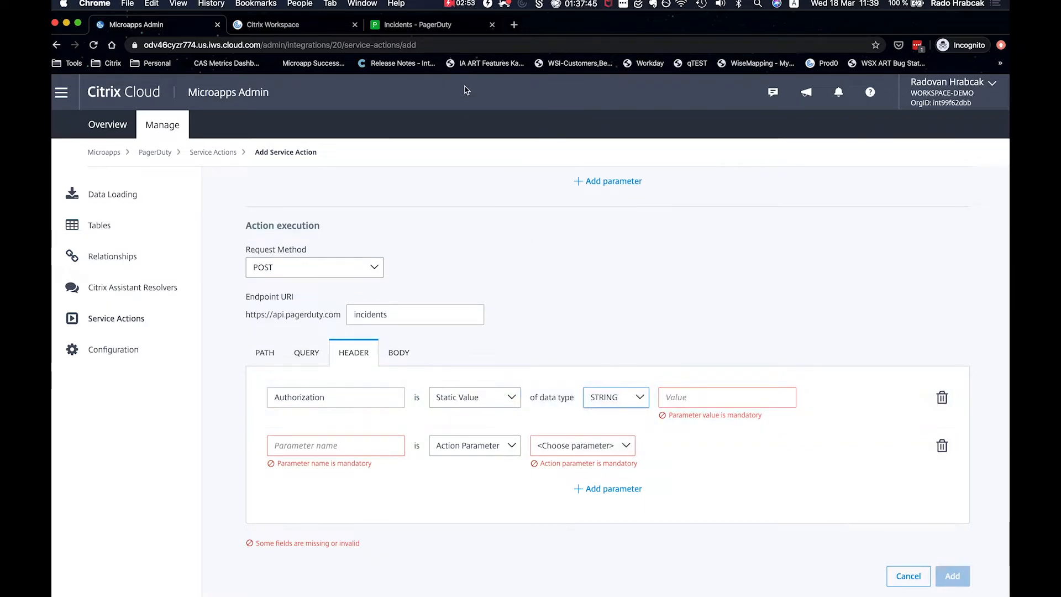
pyautogui.click(467, 5)
pyautogui.click(463, 28)
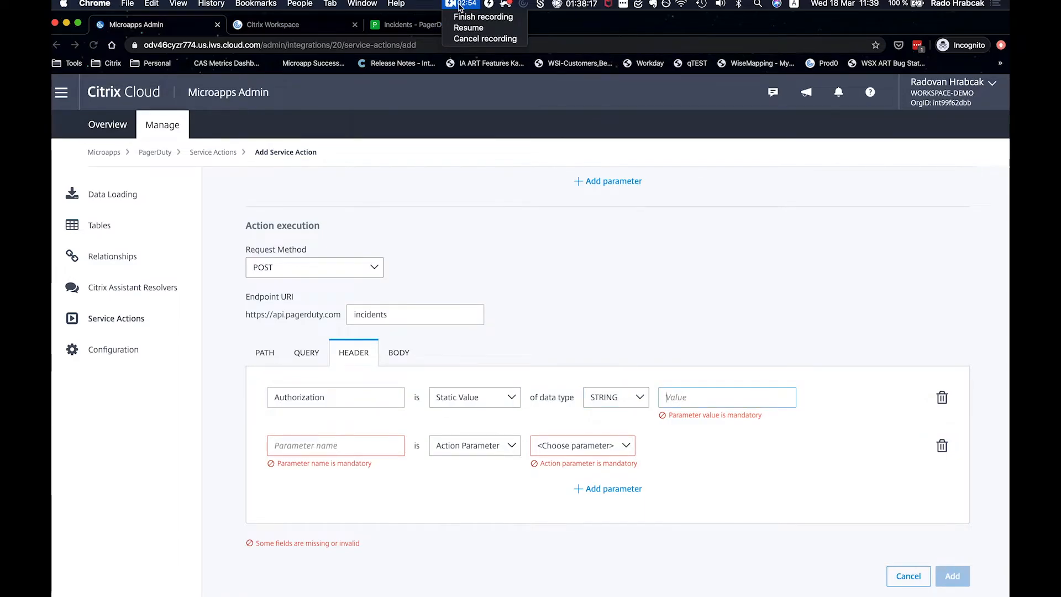
pyautogui.click(467, 28)
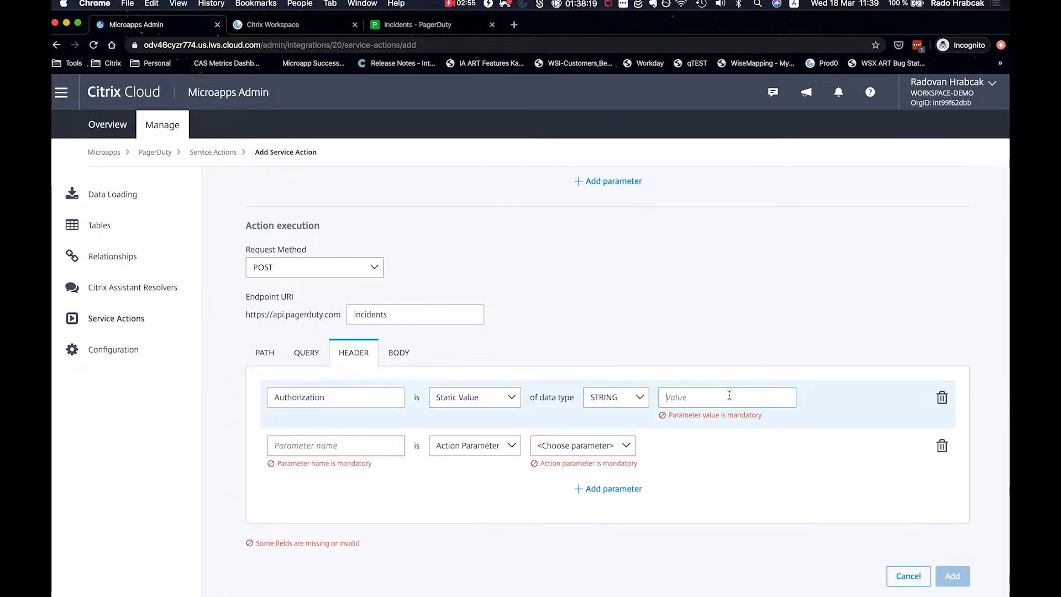
# Paste the API token string as the Authorization header's value and check the beginning of the entry
pyautogui.press('super+v')
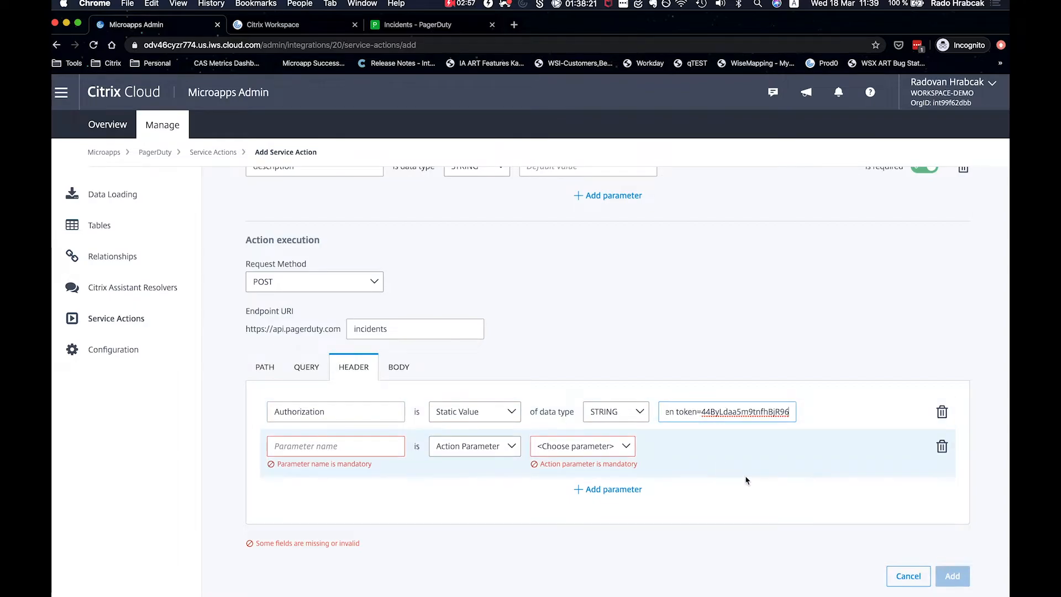
pyautogui.scroll(5, 771, 437)
pyautogui.scroll(-5, 771, 437)
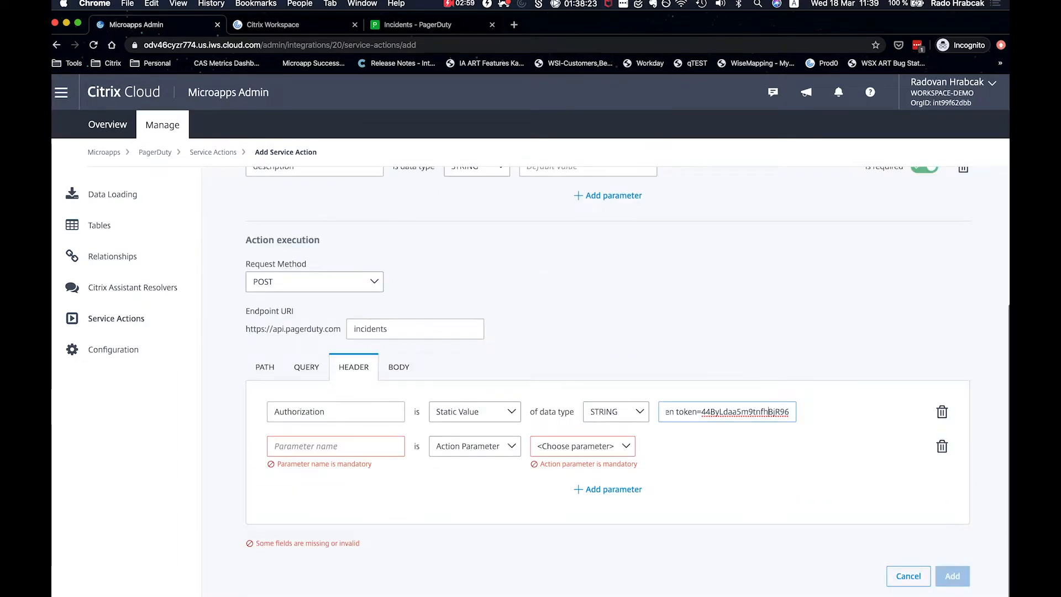
pyautogui.moveTo(742, 412); pyautogui.dragTo(628, 401)
# Name the second header parameter From and make it a Static Value of data type STRING
pyautogui.click(377, 448)
pyautogui.write('From')
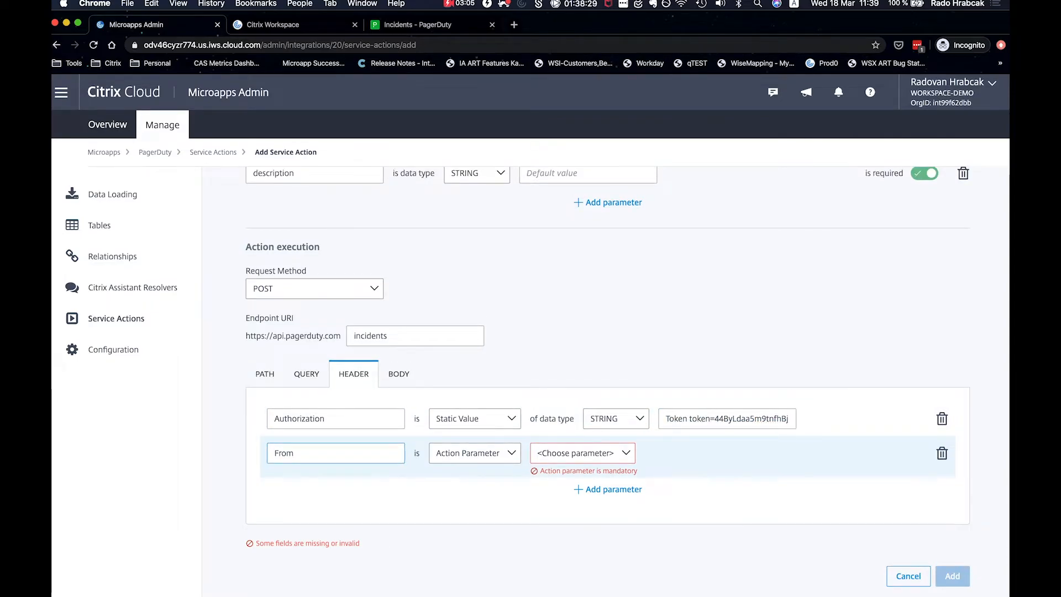
pyautogui.click(497, 453)
pyautogui.click(470, 465)
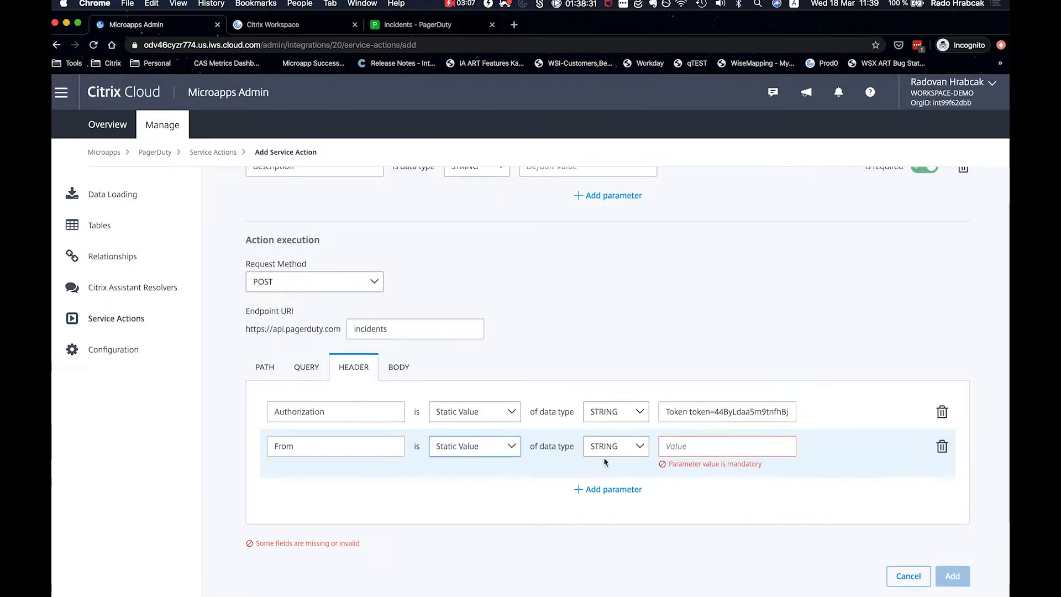
pyautogui.click(695, 446)
# Copy the sender's e-mail address from the Evernote session notes and paste it as the From header's value
pyautogui.press('super+Tab')
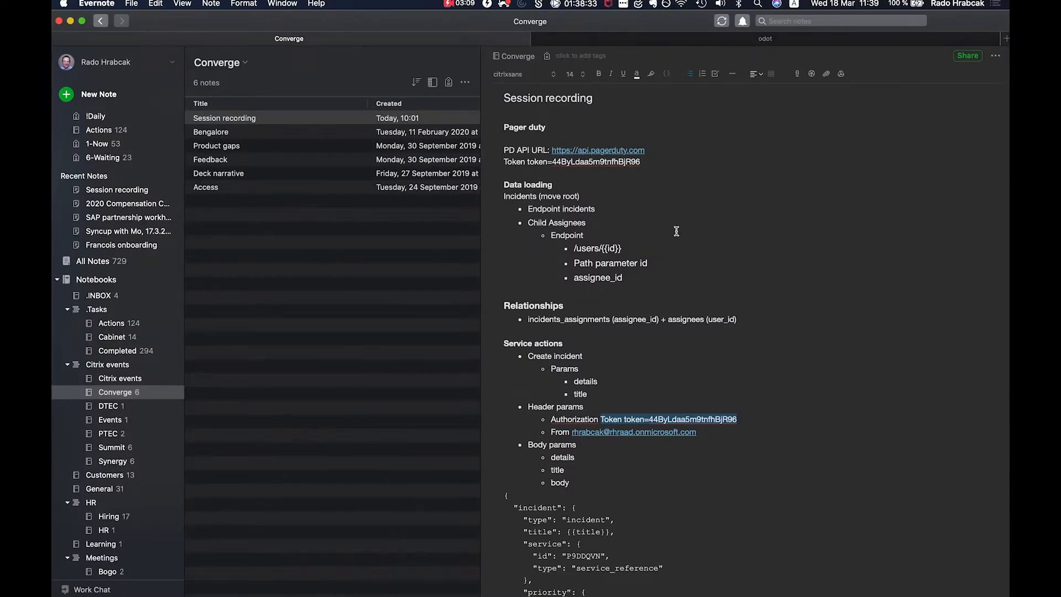
pyautogui.moveTo(724, 436); pyautogui.dragTo(575, 430)
pyautogui.press('super+c')
pyautogui.press('super+Tab')
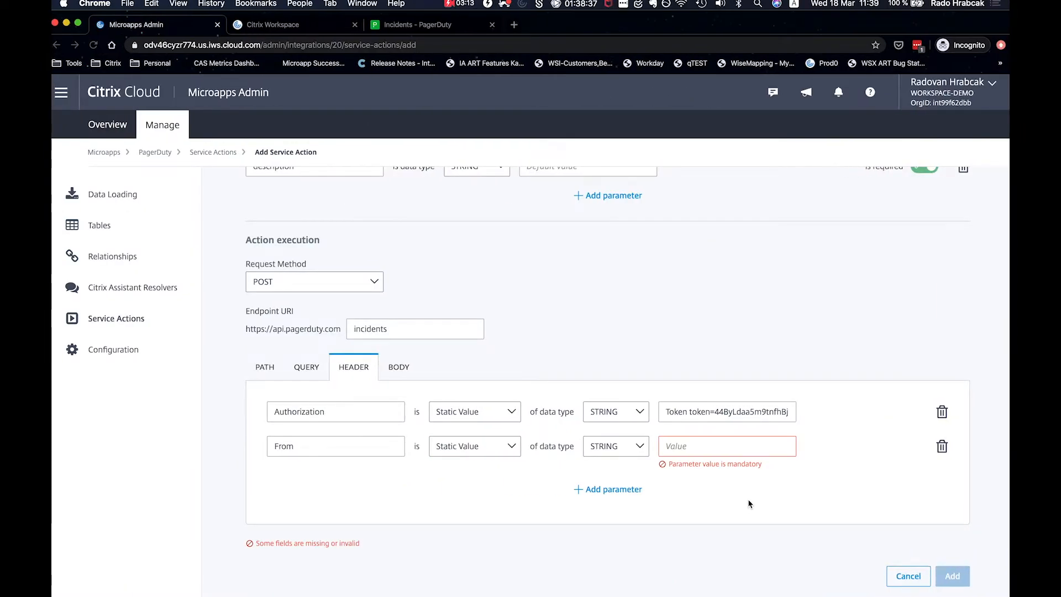
pyautogui.press('super+v')
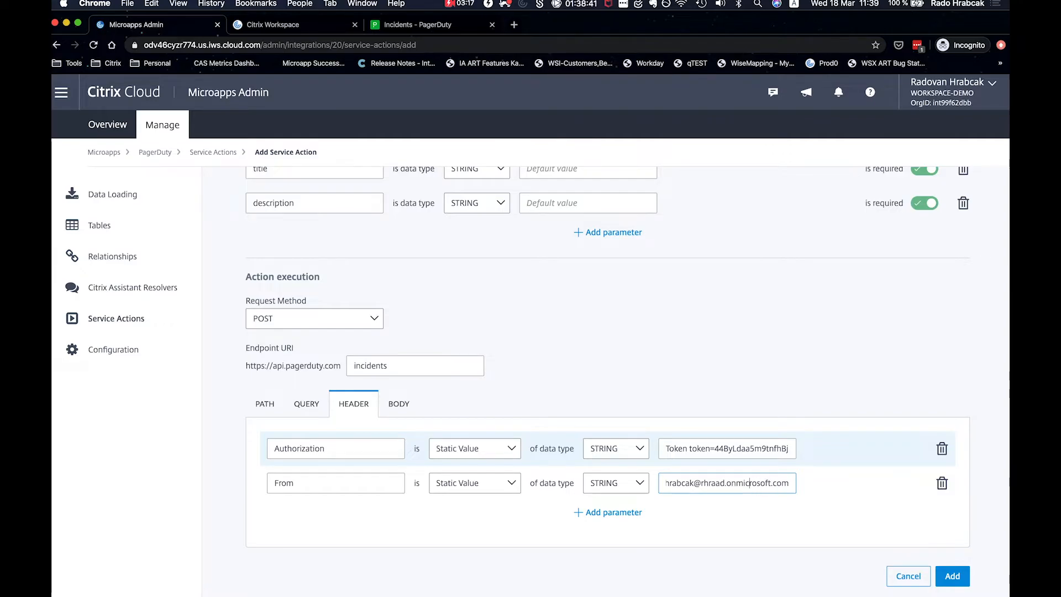
# Examine the From header's e-mail value from its first to its last character
pyautogui.hotkey('alt', 'Left')
pyautogui.hotkey('alt', 'Left')
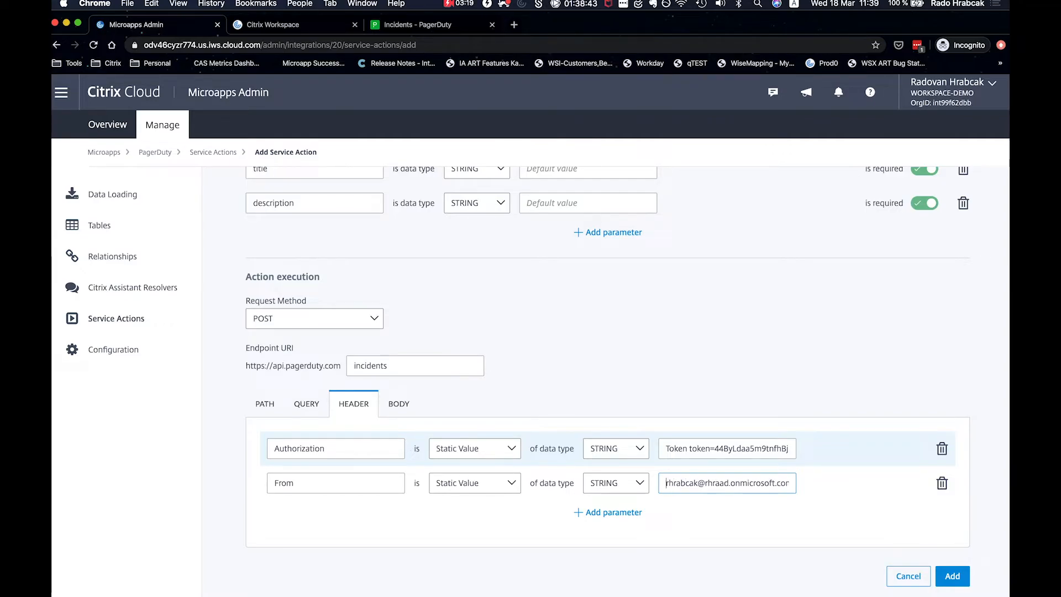
pyautogui.press('Right')
pyautogui.press('Right')
pyautogui.press('Right')
pyautogui.press('Right')
pyautogui.press('Right')
pyautogui.press('Right')
pyautogui.press('Right')
pyautogui.press('Right')
pyautogui.press('Right')
pyautogui.press('Right')
pyautogui.press('Right')
pyautogui.press('Right')
pyautogui.press('Right')
pyautogui.press('Right')
pyautogui.press('Right')
pyautogui.press('Right')
pyautogui.press('Right')
pyautogui.press('Right')
pyautogui.press('Right')
pyautogui.press('Right')
pyautogui.press('Right')
pyautogui.press('Right')
pyautogui.press('Right')
pyautogui.press('Right')
pyautogui.press('Right')
pyautogui.press('Right')
pyautogui.press('Right')
pyautogui.press('Right')
pyautogui.press('Right')
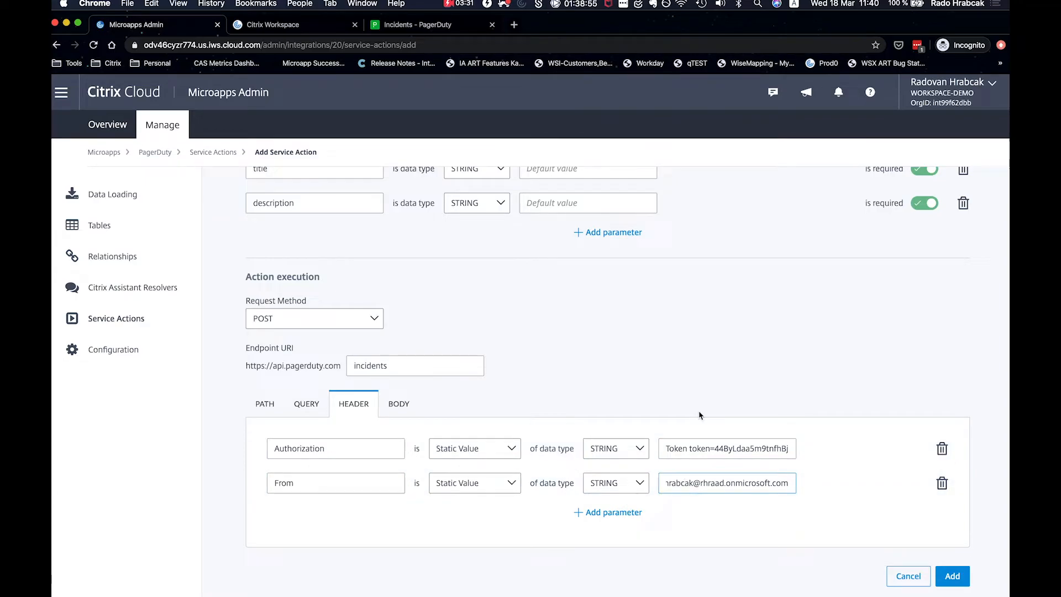
# Review the header parameters and add two empty Form Data parameters to the request body
pyautogui.click(400, 405)
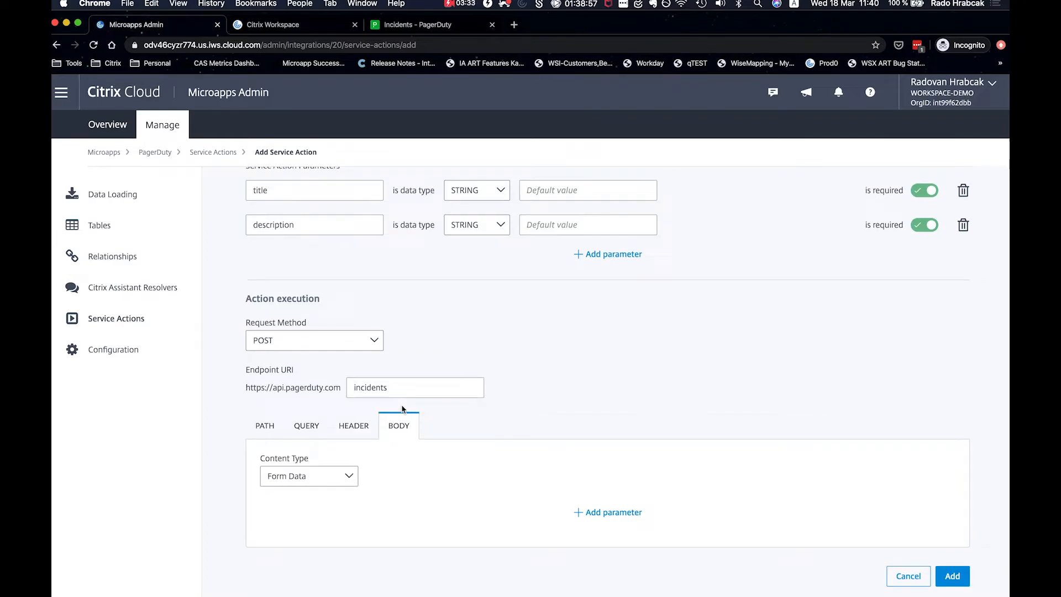
pyautogui.click(349, 425)
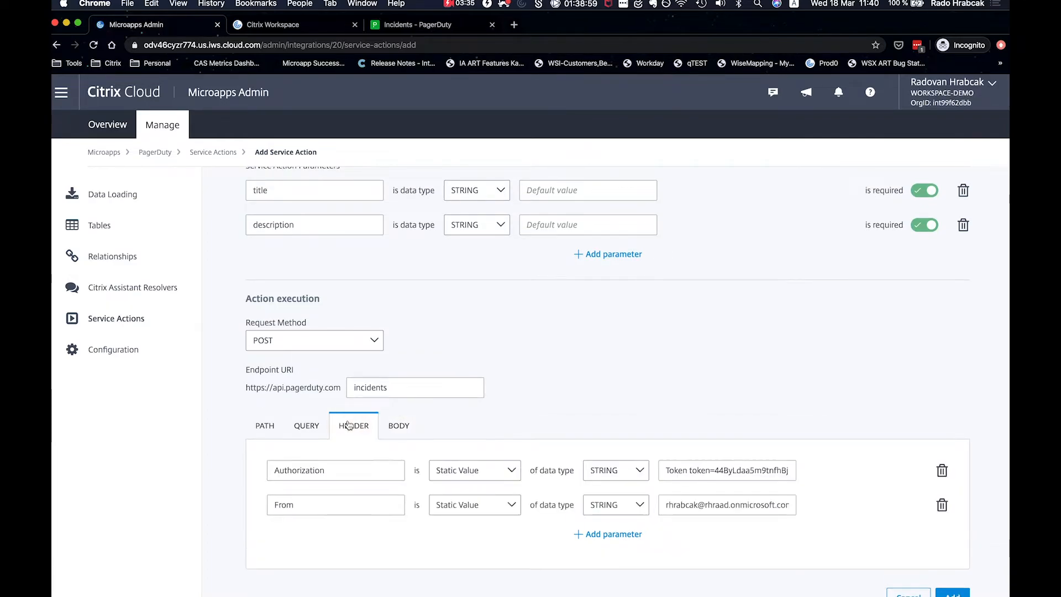
pyautogui.click(399, 427)
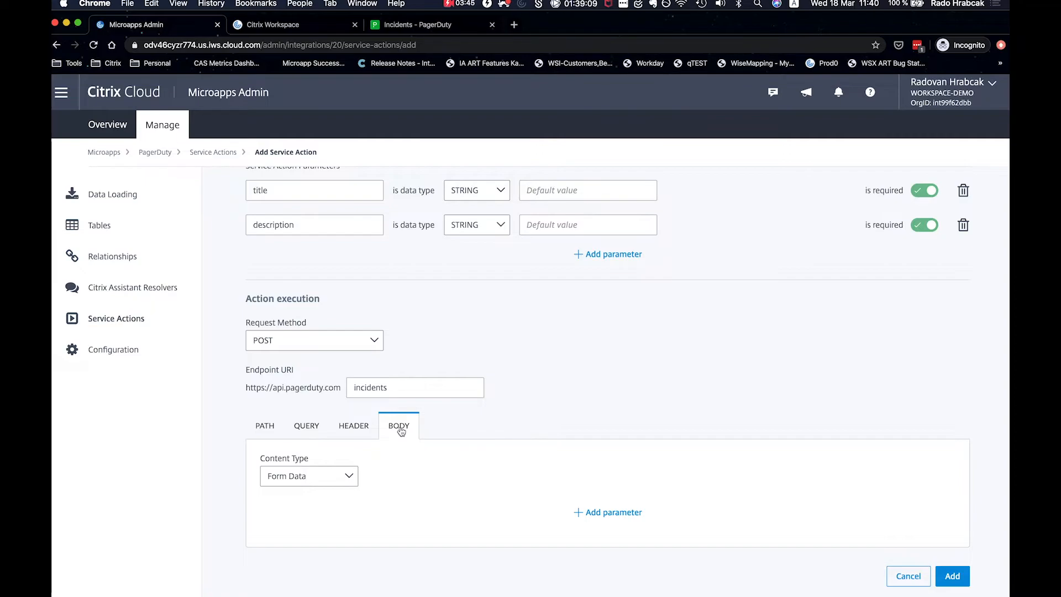
pyautogui.click(600, 513)
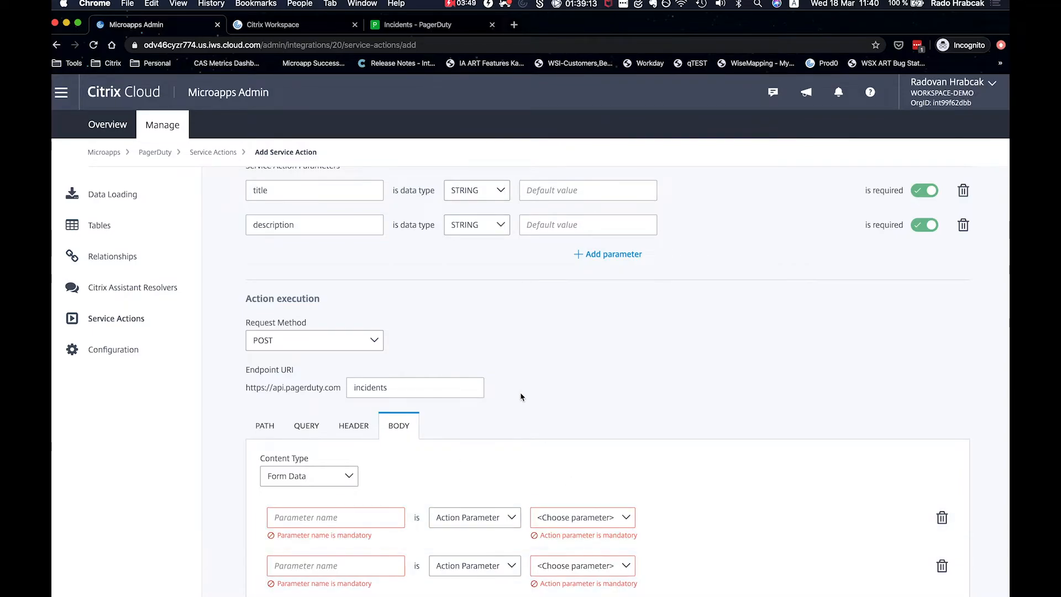
# Name the first body parameter title and map it to the title action parameter
pyautogui.scroll(2, 521, 395)
pyautogui.scroll(-5, 308, 276)
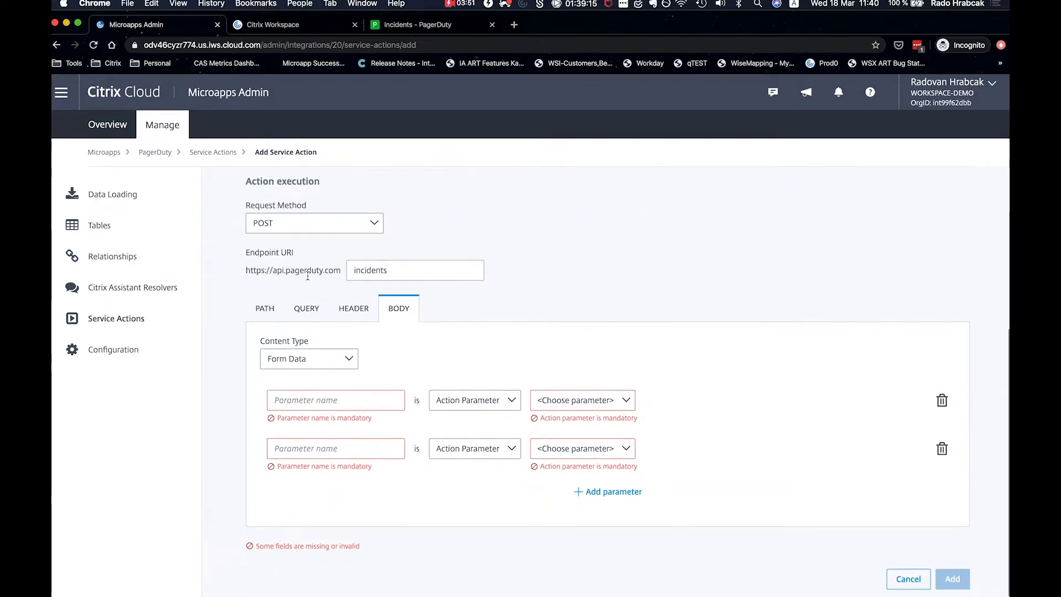
pyautogui.click(349, 401)
pyautogui.write('title')
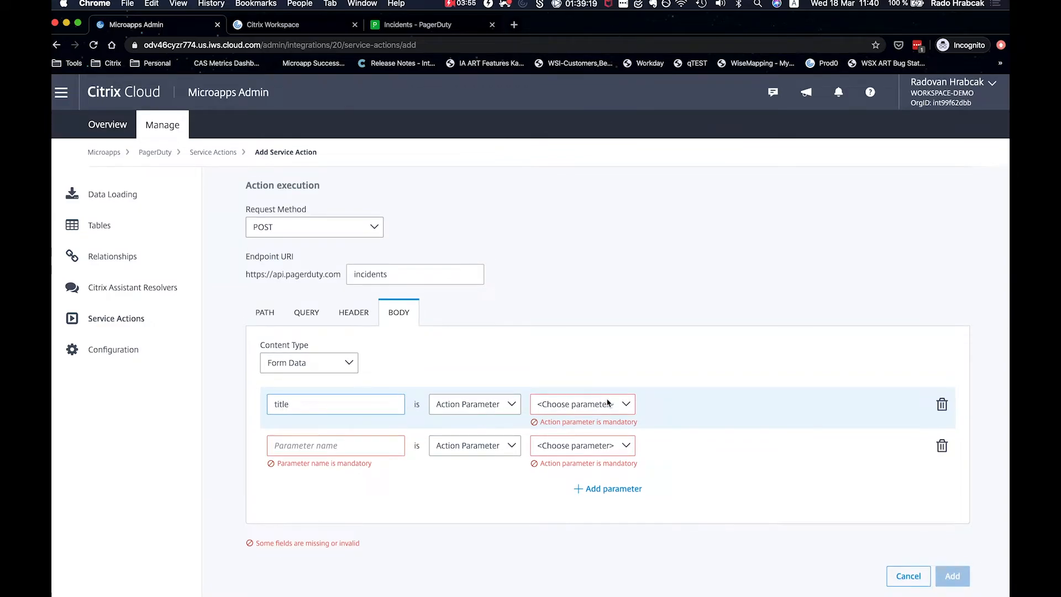
pyautogui.click(583, 404)
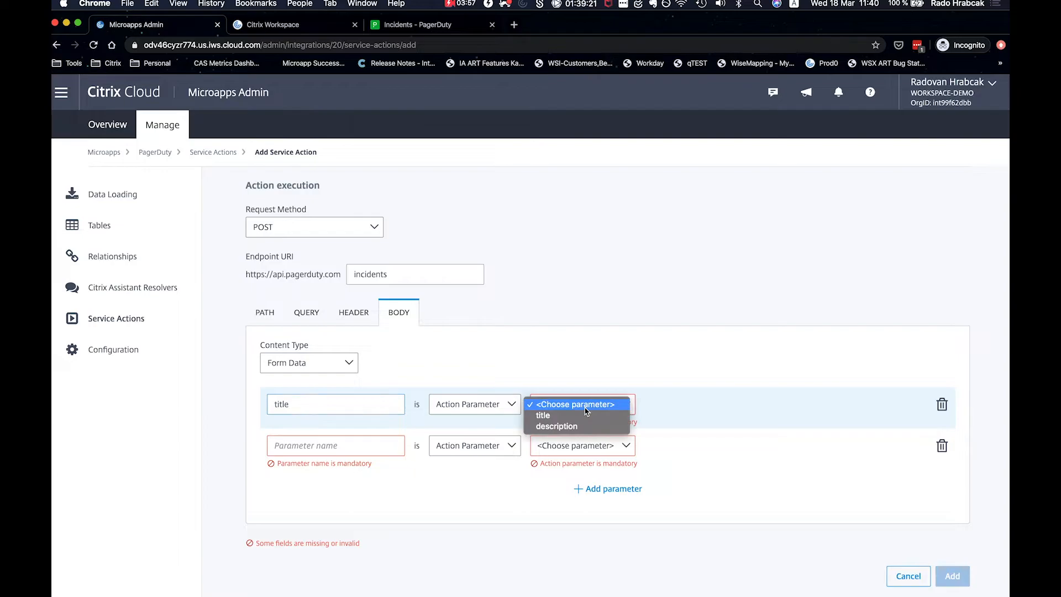
pyautogui.click(578, 415)
# Name the second body parameter description and map it to the description action parameter
pyautogui.click(360, 446)
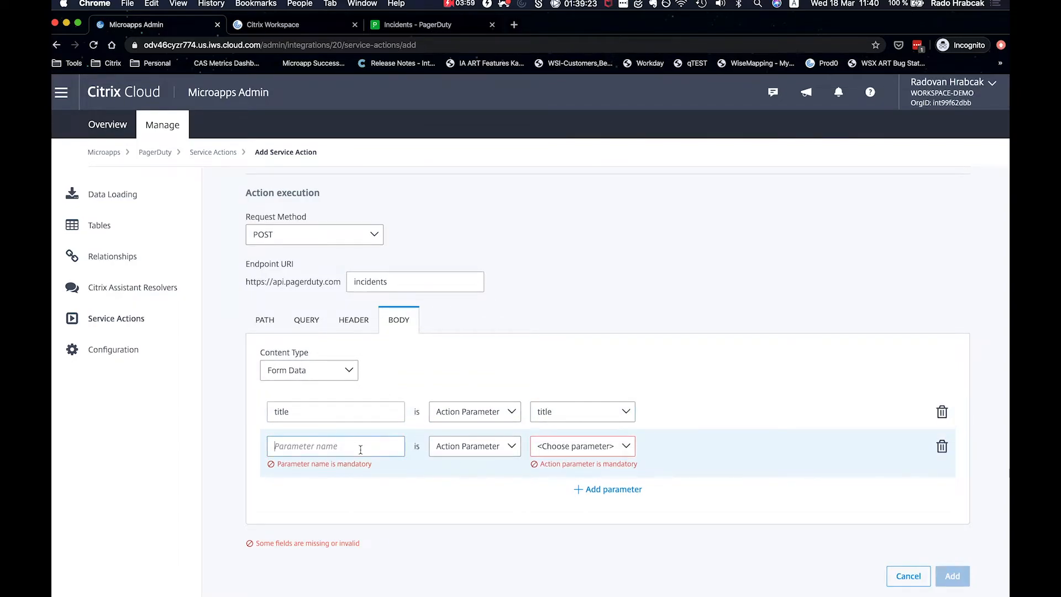
pyautogui.write('desc')
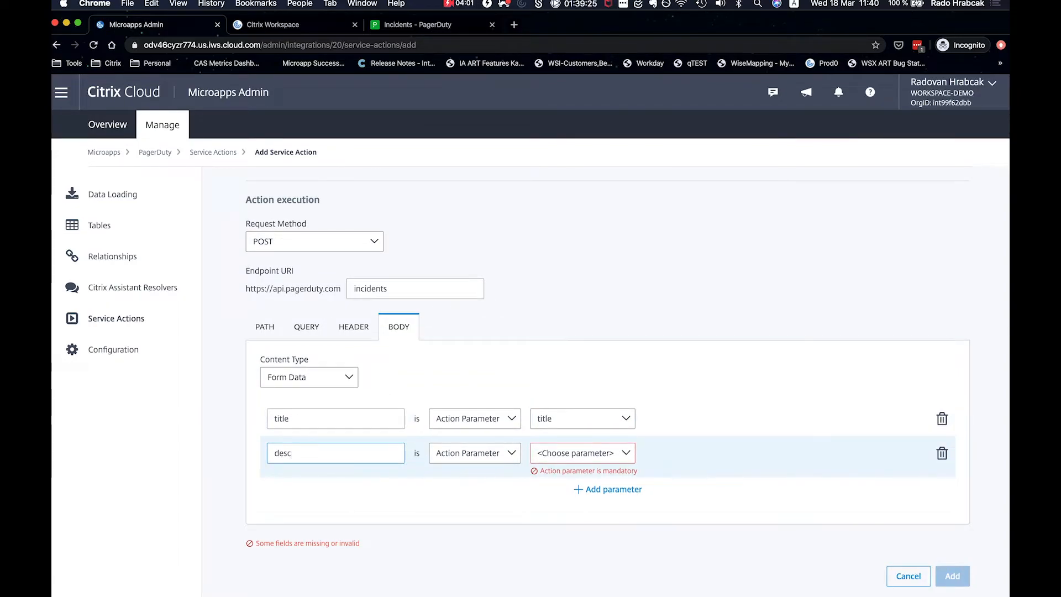
pyautogui.write('ription')
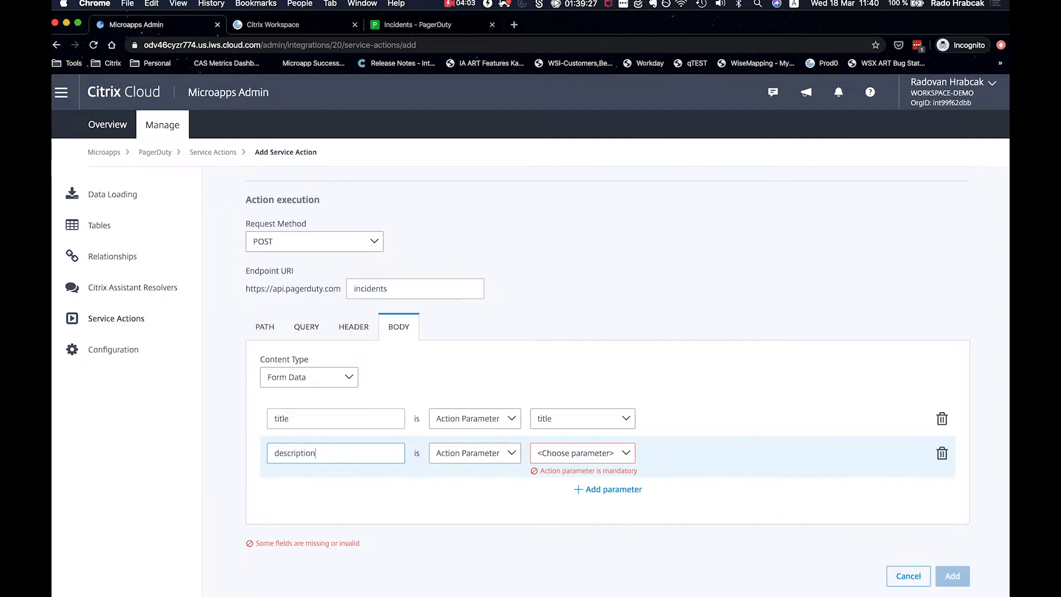
pyautogui.click(602, 453)
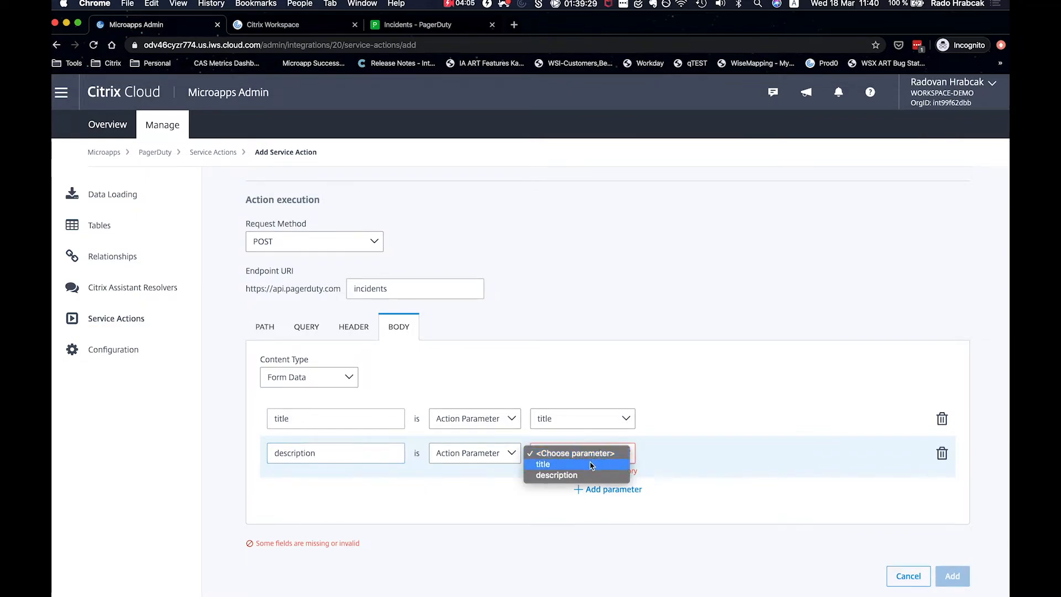
pyautogui.click(589, 477)
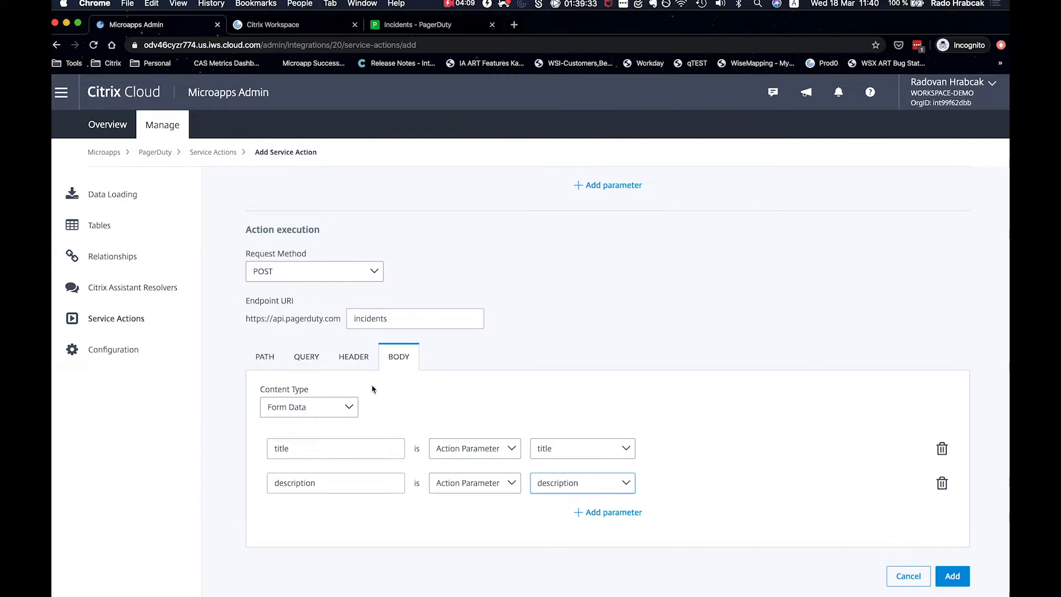
# Review the service action's parameters and change the body's content type to JSON
pyautogui.scroll(4, 373, 389)
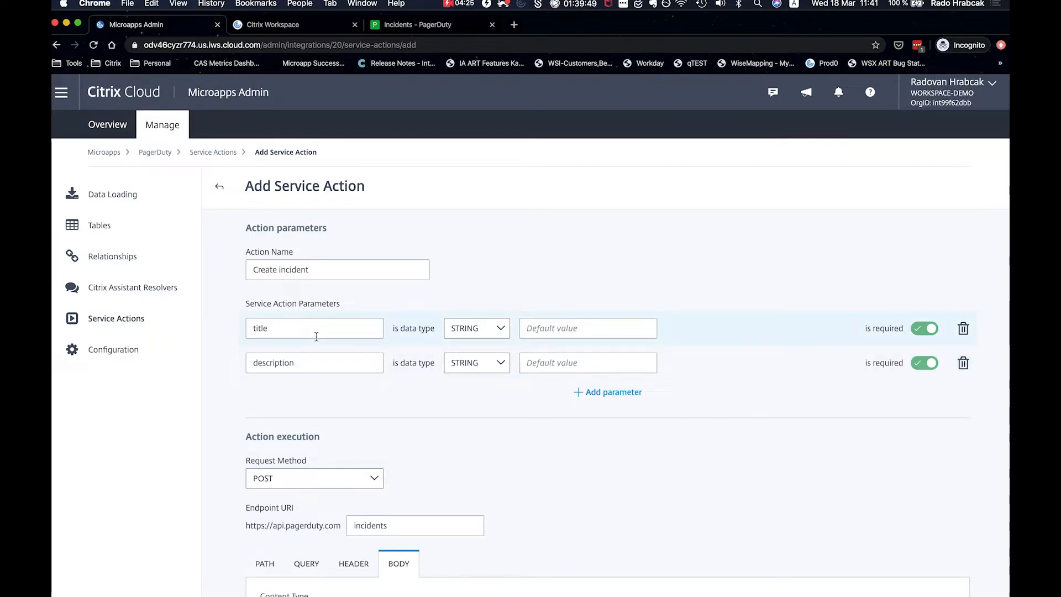
pyautogui.scroll(-4, 317, 339)
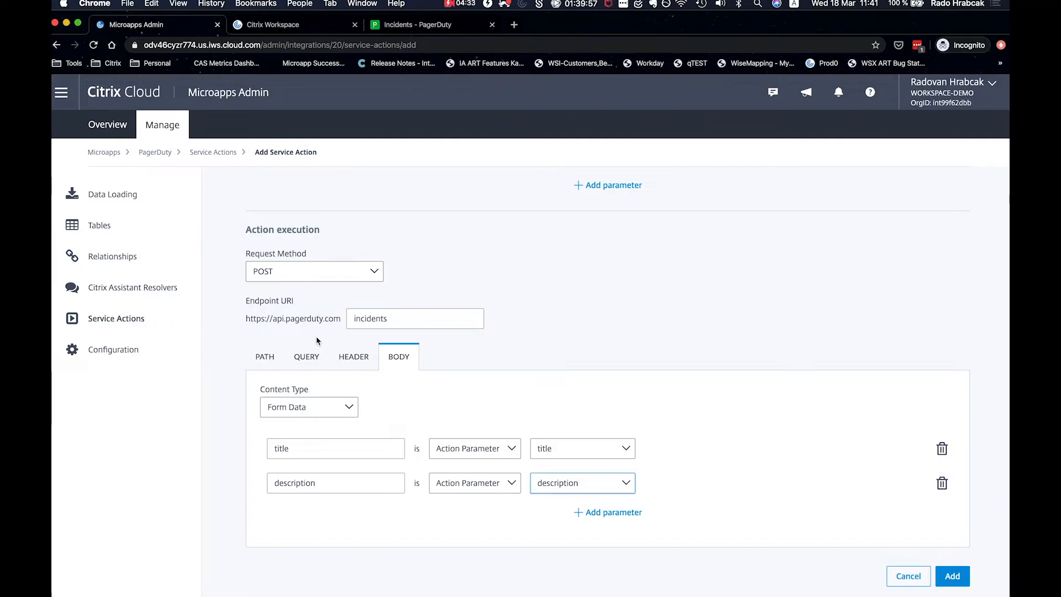
pyautogui.click(348, 408)
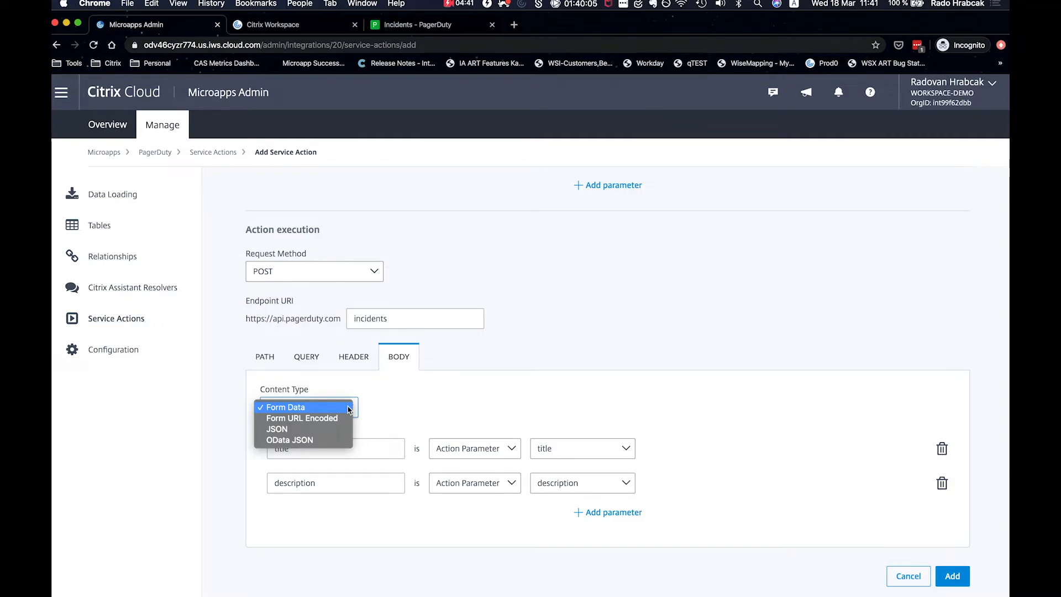
pyautogui.click(331, 431)
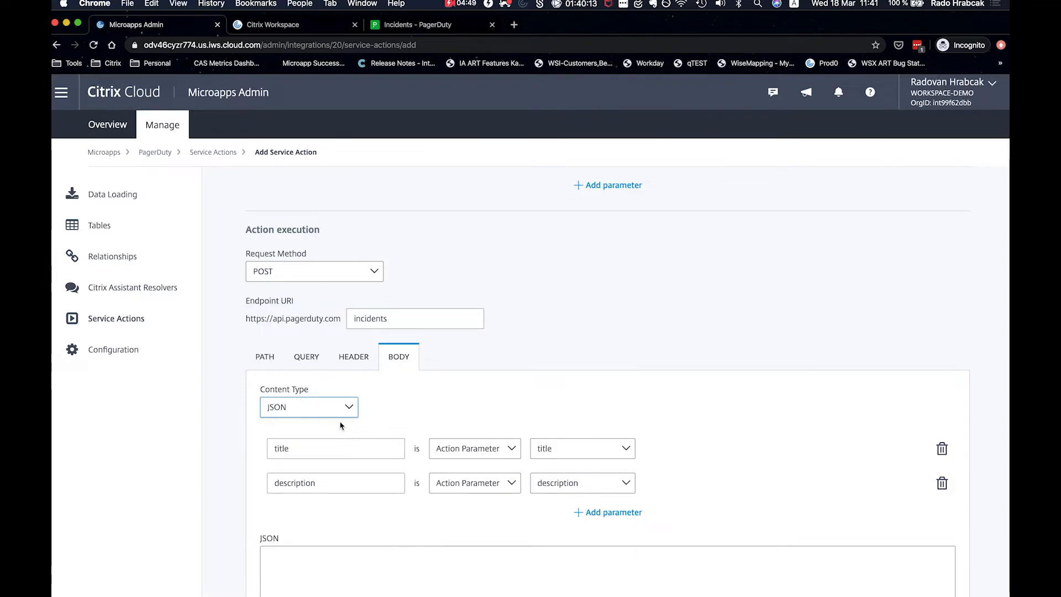
# Copy the incident JSON template from the Evernote session notes and paste it into the request body's JSON field in Microapps Admin
pyautogui.scroll(-2, 343, 432)
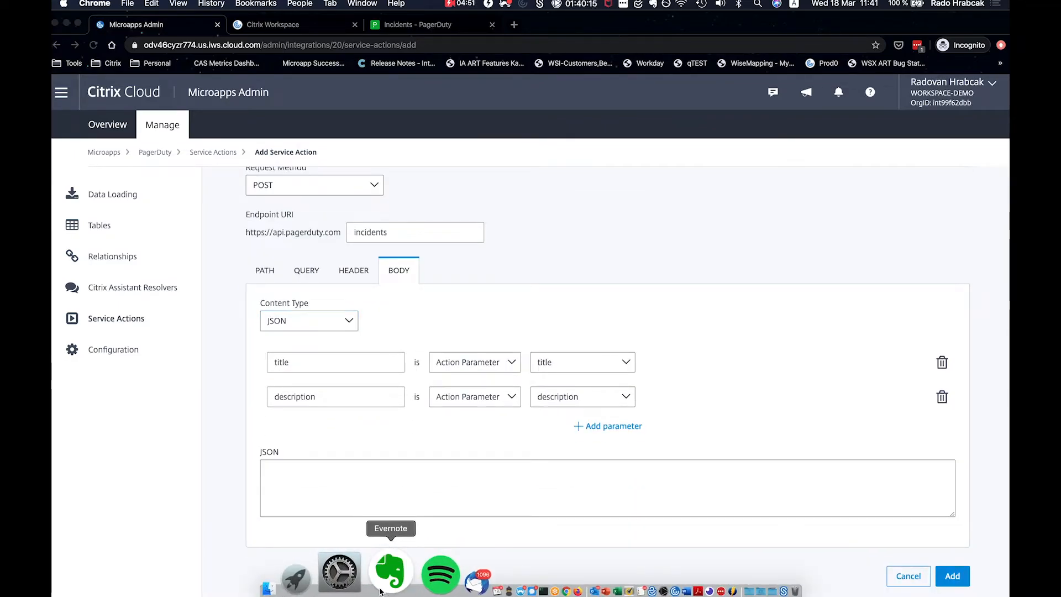
pyautogui.click(382, 569)
pyautogui.scroll(-10, 606, 404)
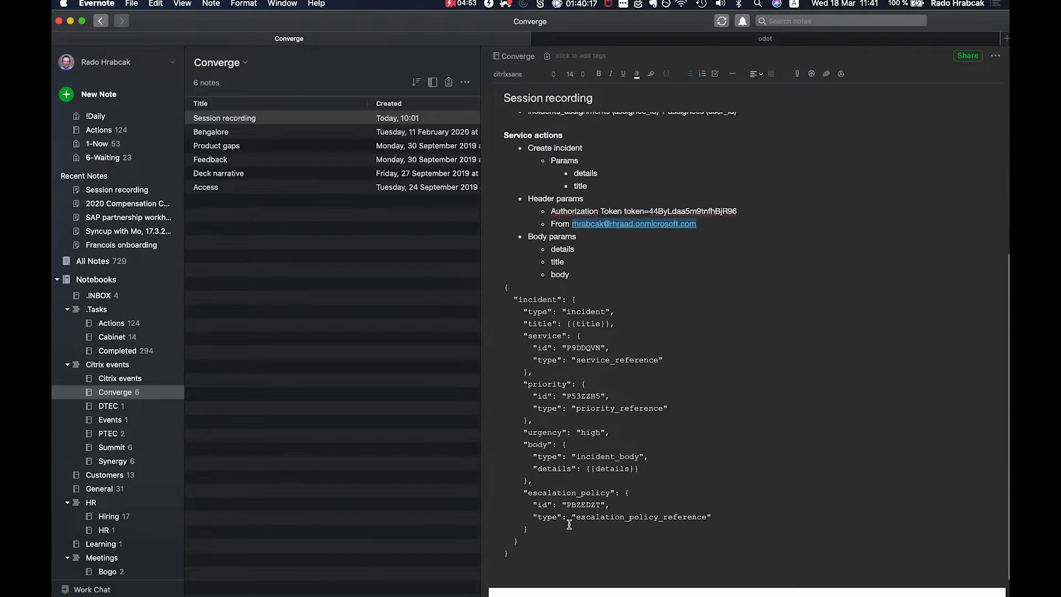
pyautogui.moveTo(514, 551); pyautogui.dragTo(492, 282)
pyautogui.press('super+c')
pyautogui.press('super+Tab')
pyautogui.click(419, 485)
pyautogui.press('super+v')
# Enlarge the JSON field and bring the incident template into view from its beginning
pyautogui.moveTo(952, 513); pyautogui.dragTo(957, 593)
pyautogui.scroll(-3, 822, 383)
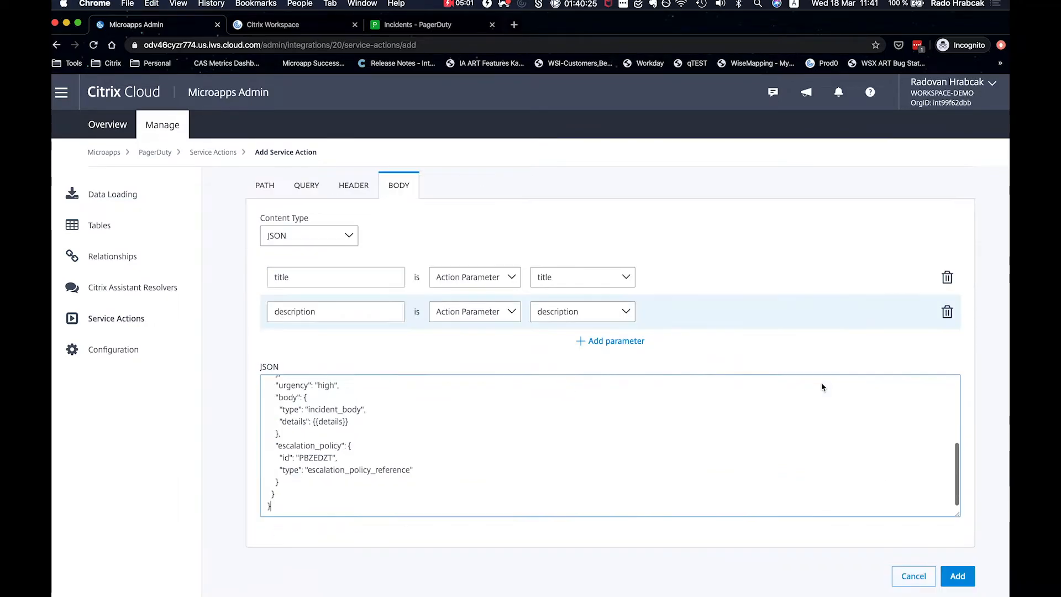
pyautogui.moveTo(960, 515); pyautogui.dragTo(973, 594)
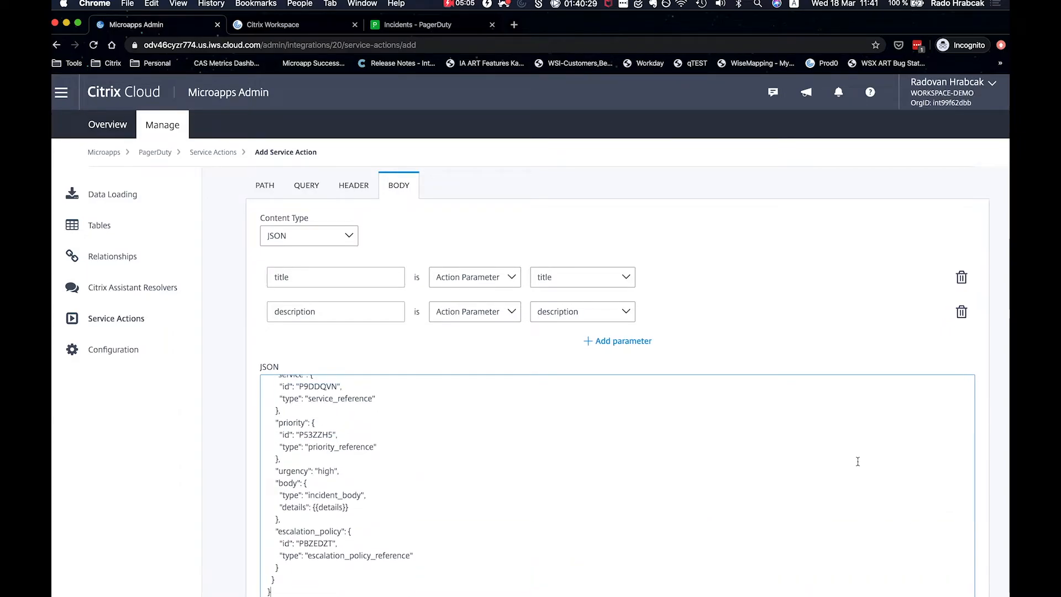
pyautogui.scroll(2, 858, 462)
pyautogui.scroll(-3, 827, 343)
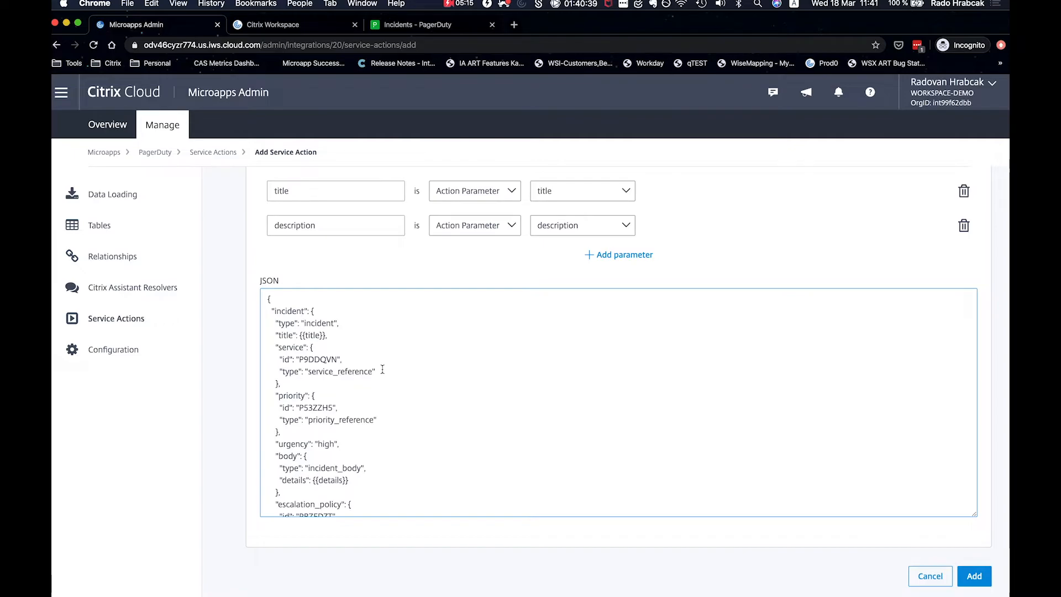
# Check the {{title}} and {{details}} placeholders in the JSON template and add the Create incident service action
pyautogui.tripleClick(310, 334)
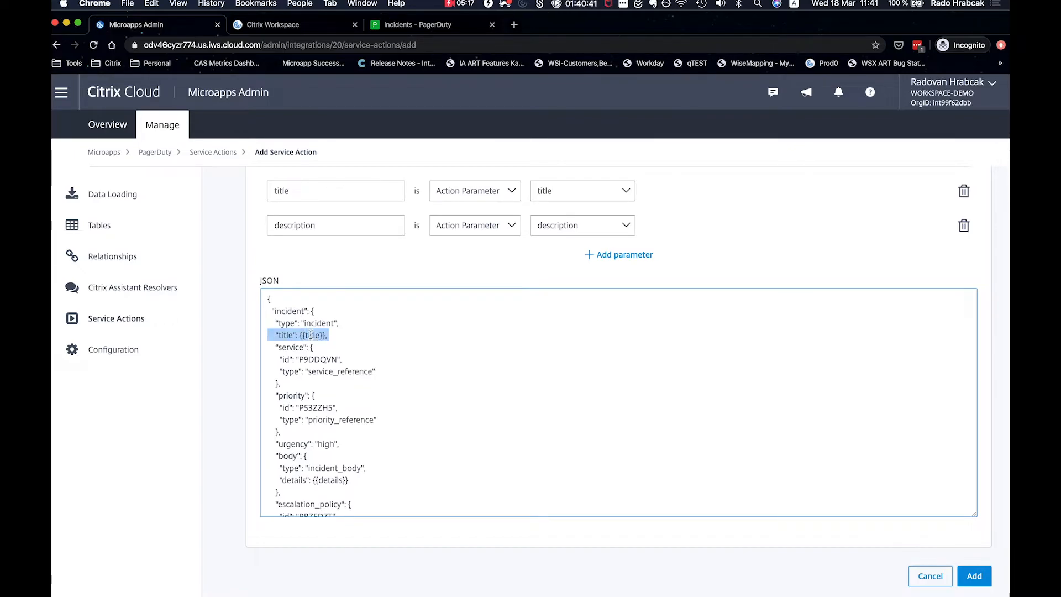
pyautogui.click(311, 335)
pyautogui.doubleClick(332, 480)
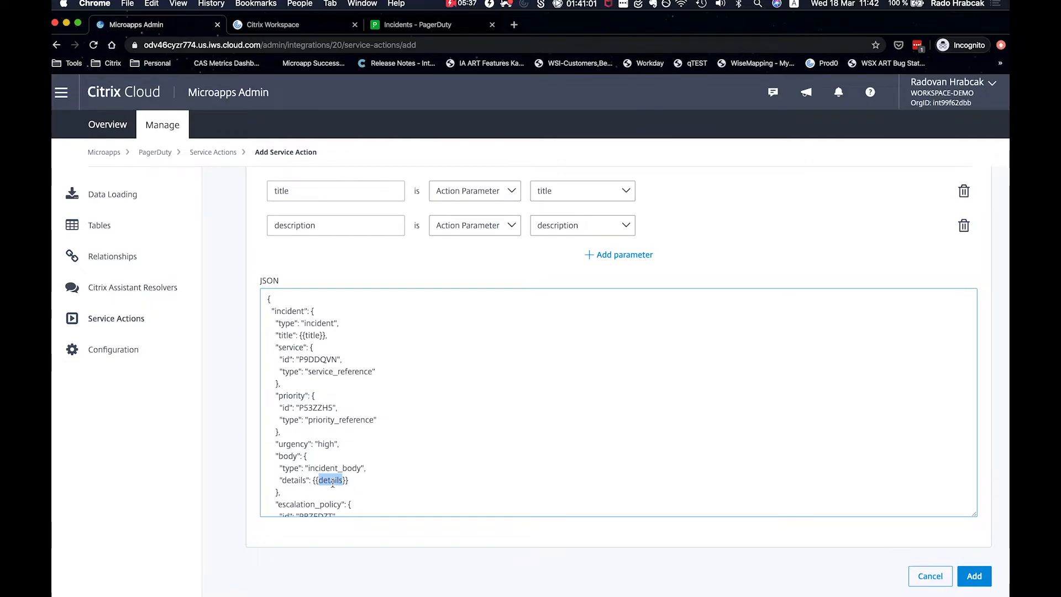
pyautogui.doubleClick(313, 335)
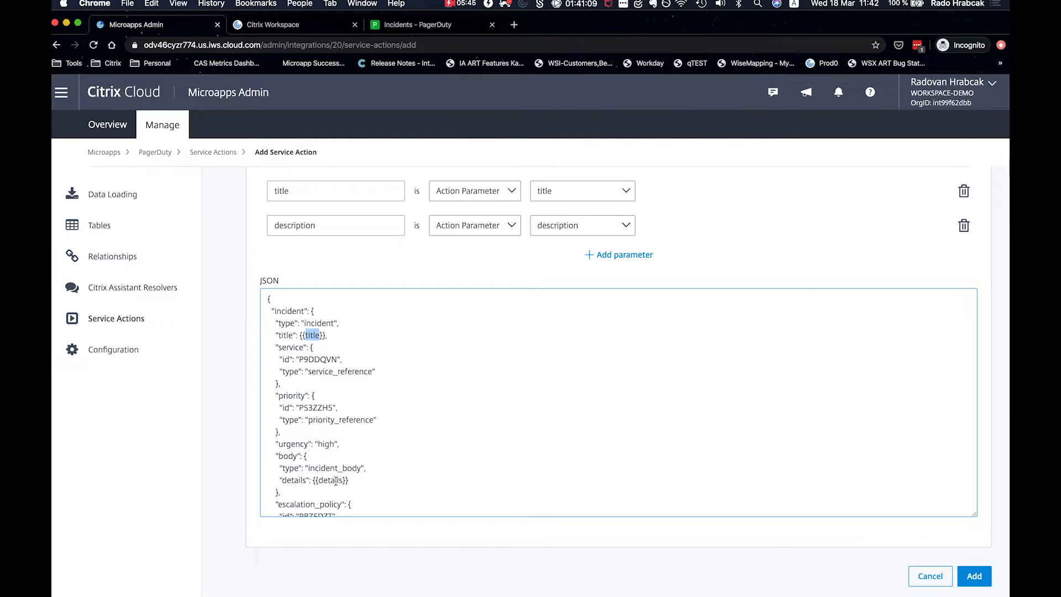
pyautogui.click(301, 338)
pyautogui.moveTo(300, 336); pyautogui.dragTo(334, 334)
pyautogui.click(976, 577)
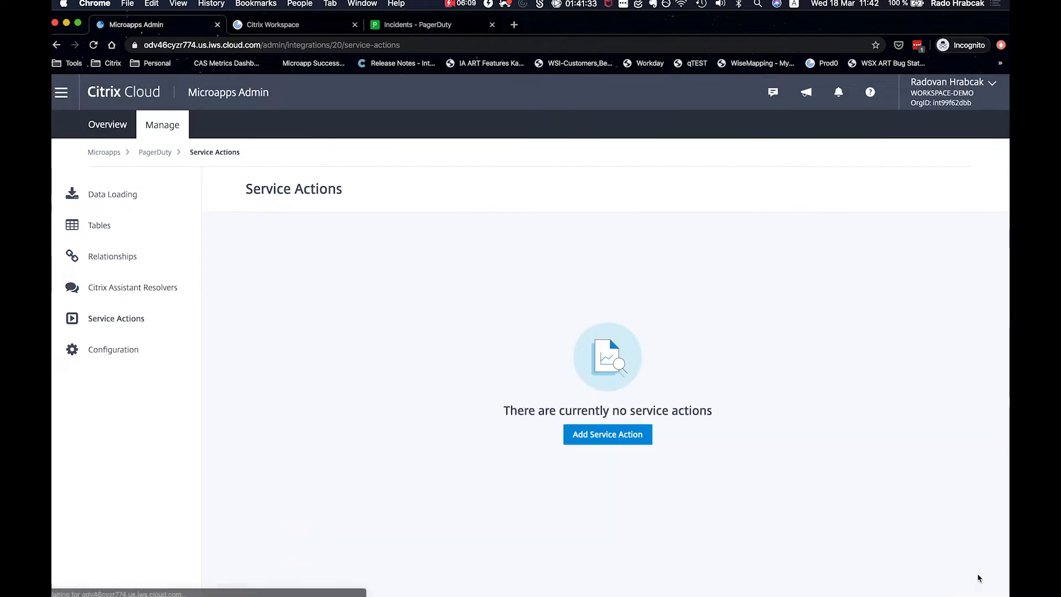
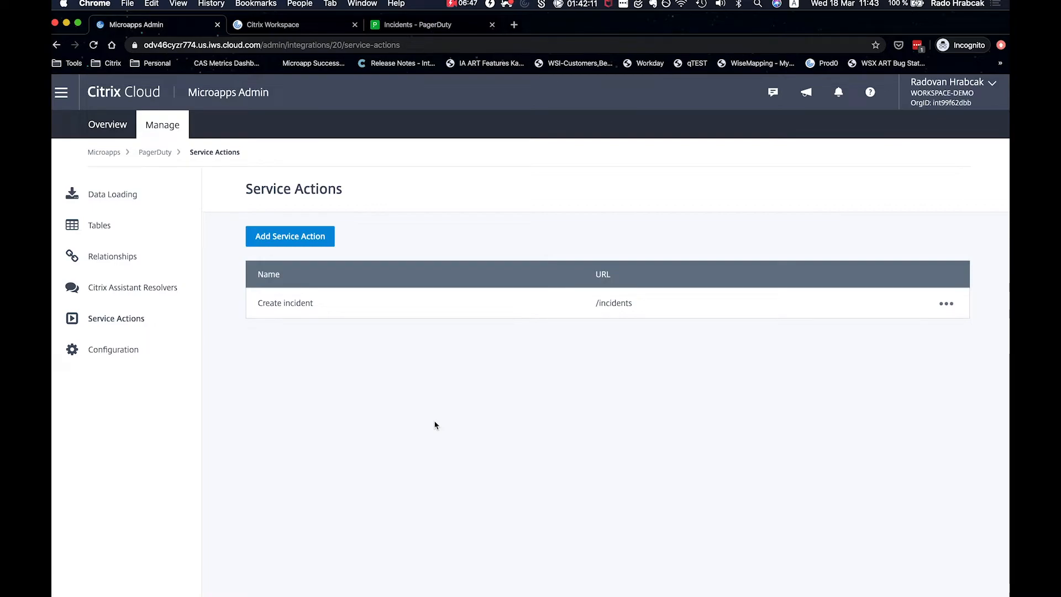
# Return to the integrations overview and open the HTTP log of the PagerDuty integration's full synchronization
pyautogui.click(106, 153)
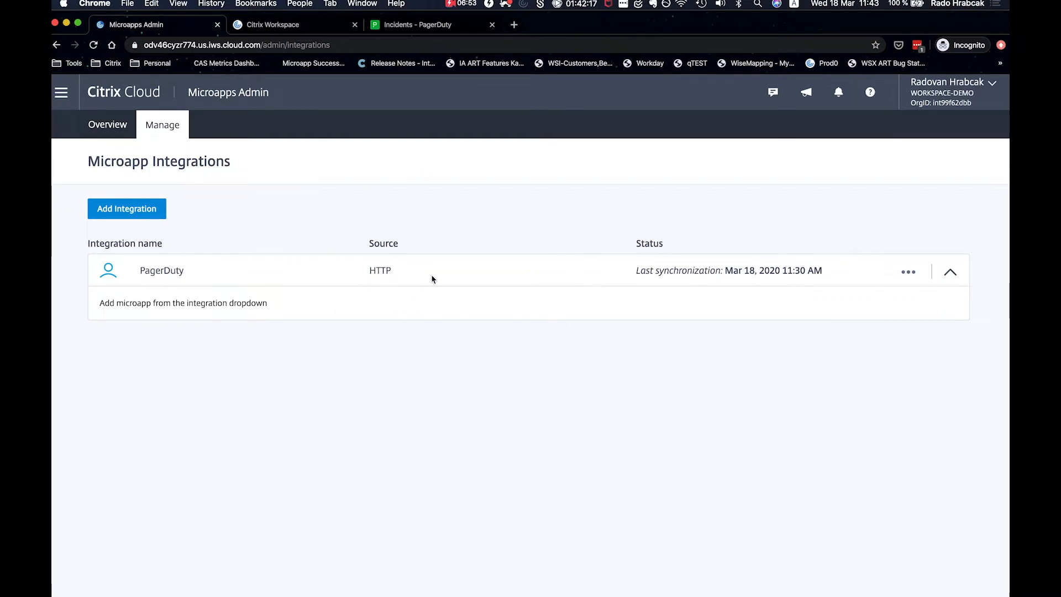
pyautogui.click(908, 272)
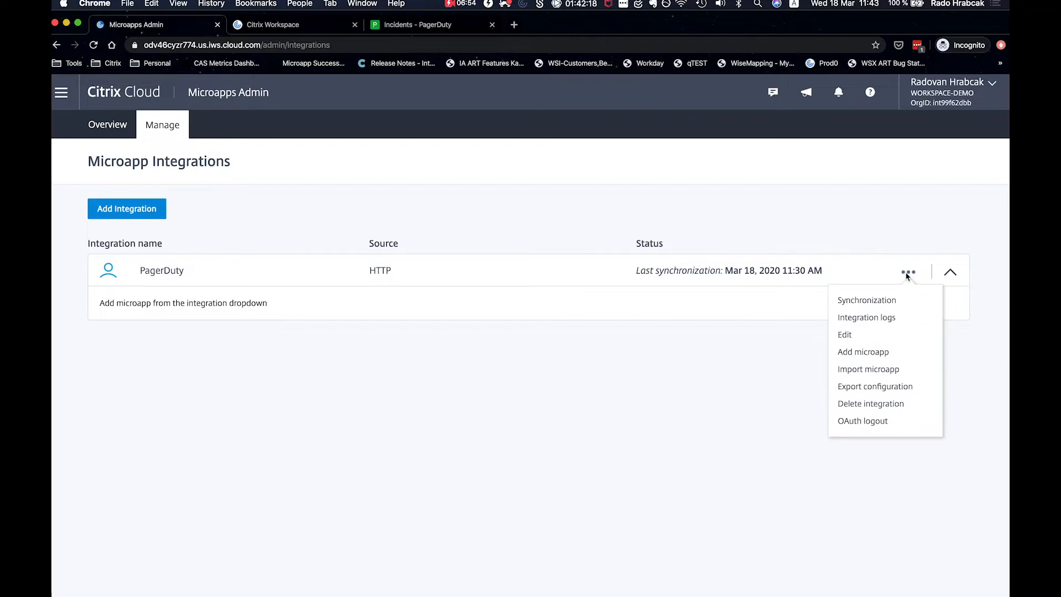
pyautogui.click(896, 300)
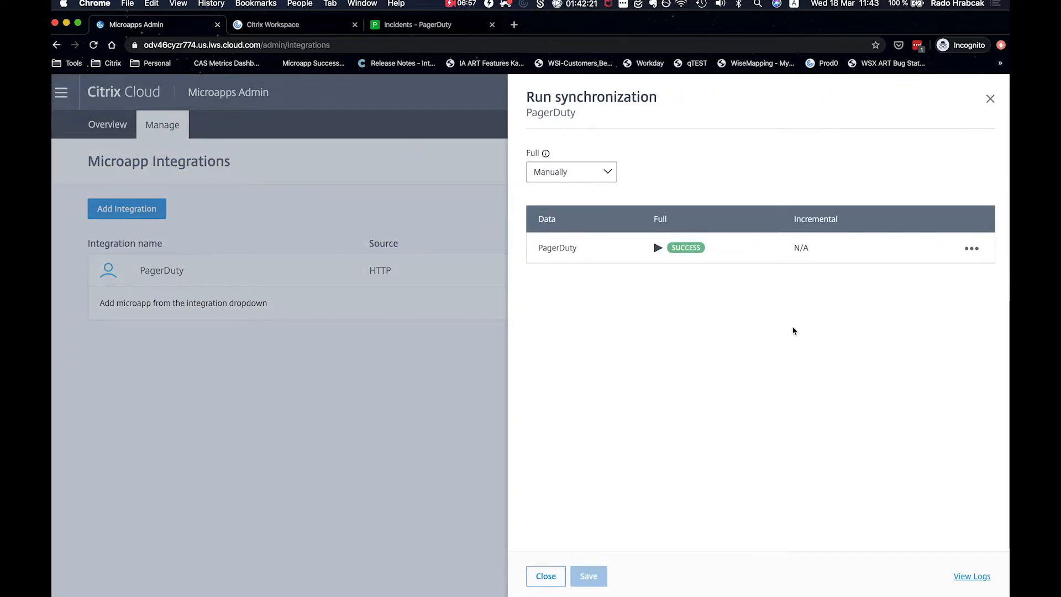
pyautogui.click(971, 248)
pyautogui.click(959, 276)
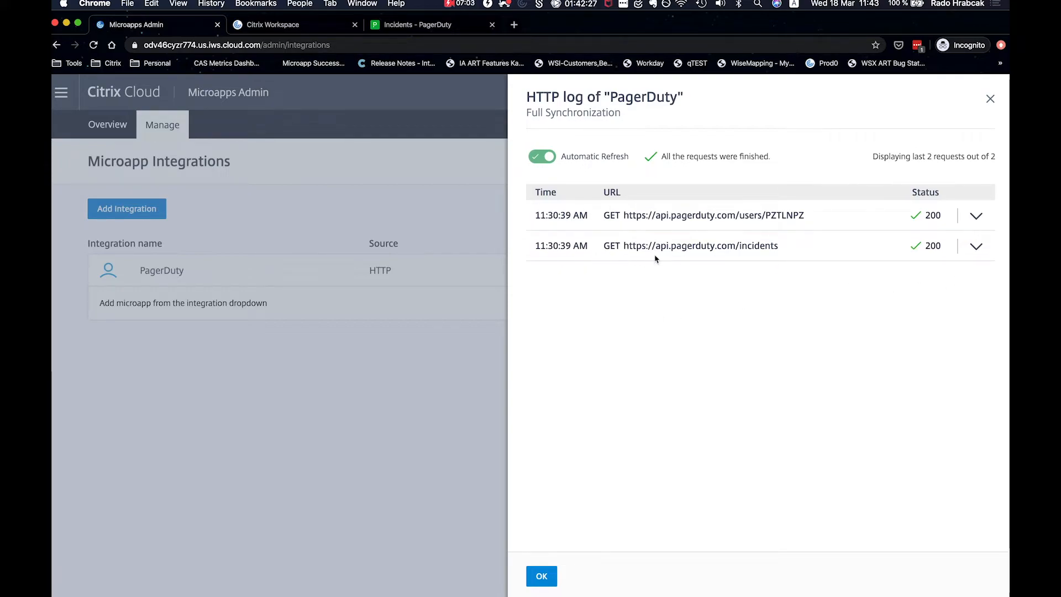
# Examine the logged GET requests for incidents and users, including their expanded details, and close the log
pyautogui.moveTo(623, 246); pyautogui.dragTo(791, 249)
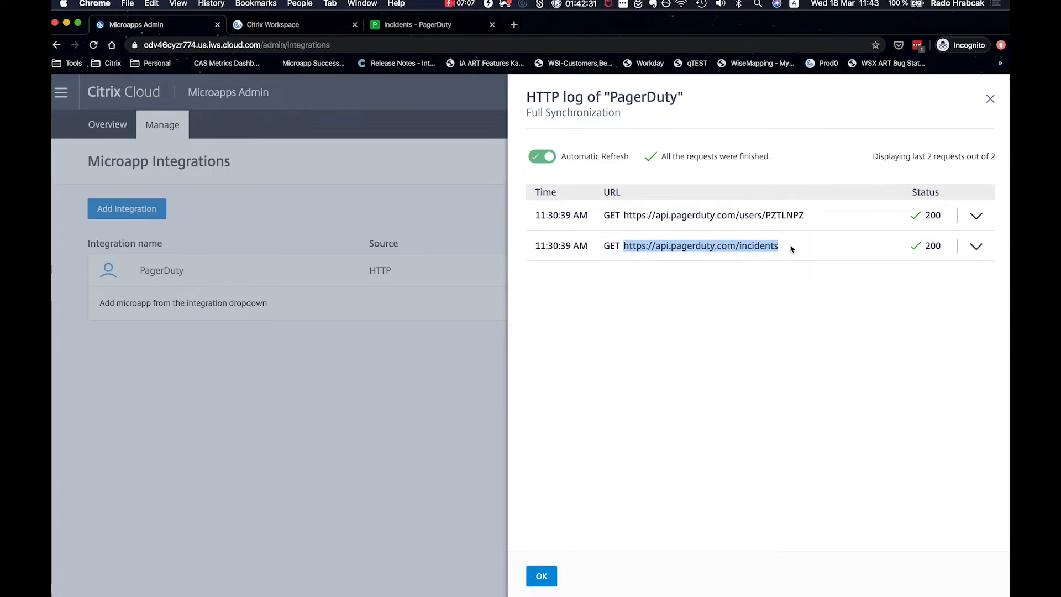
pyautogui.click(977, 248)
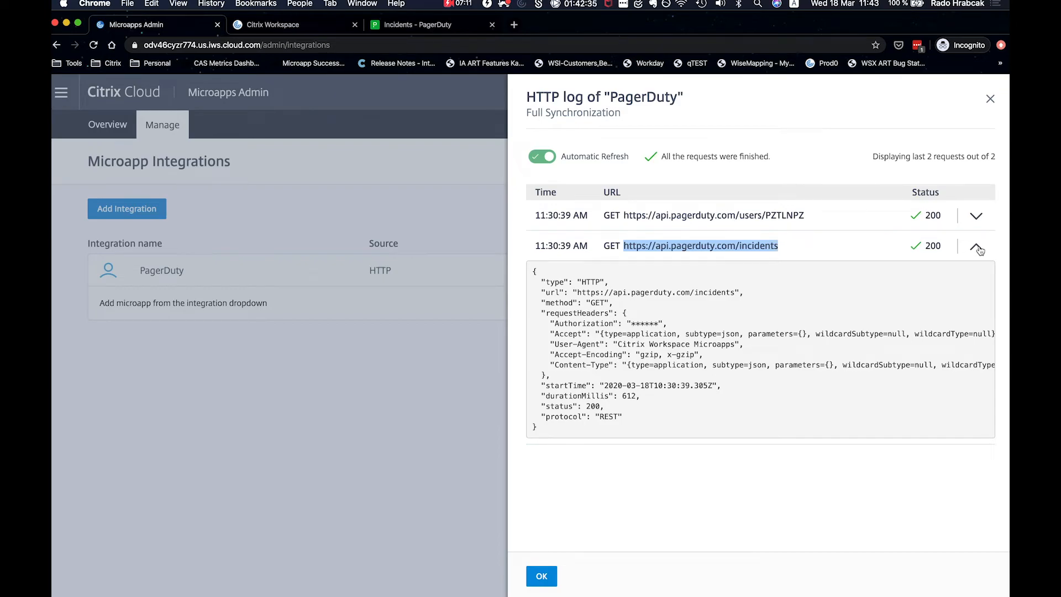
pyautogui.click(977, 248)
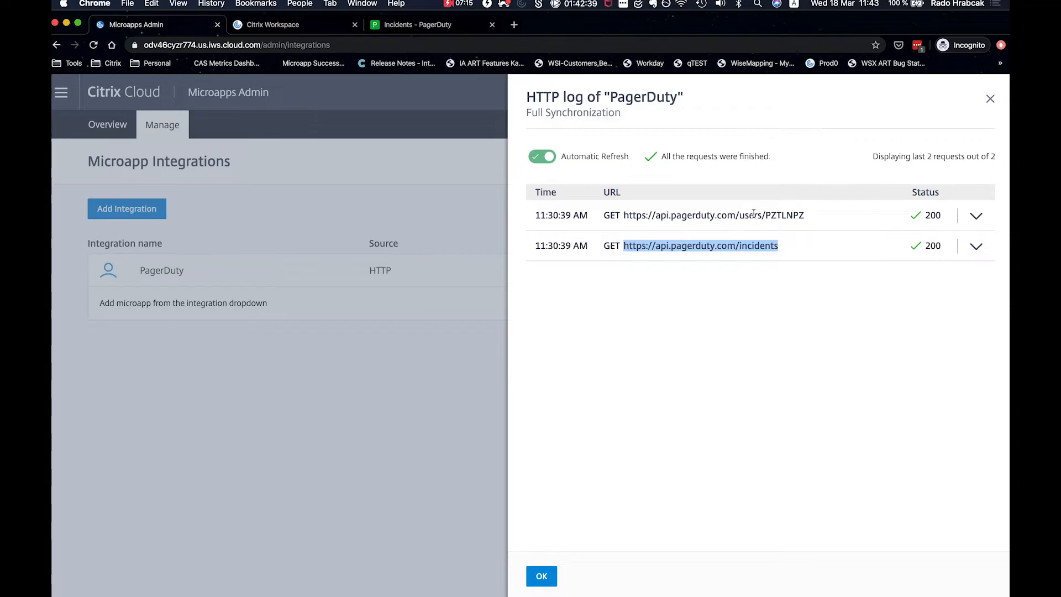
pyautogui.moveTo(764, 215); pyautogui.dragTo(813, 216)
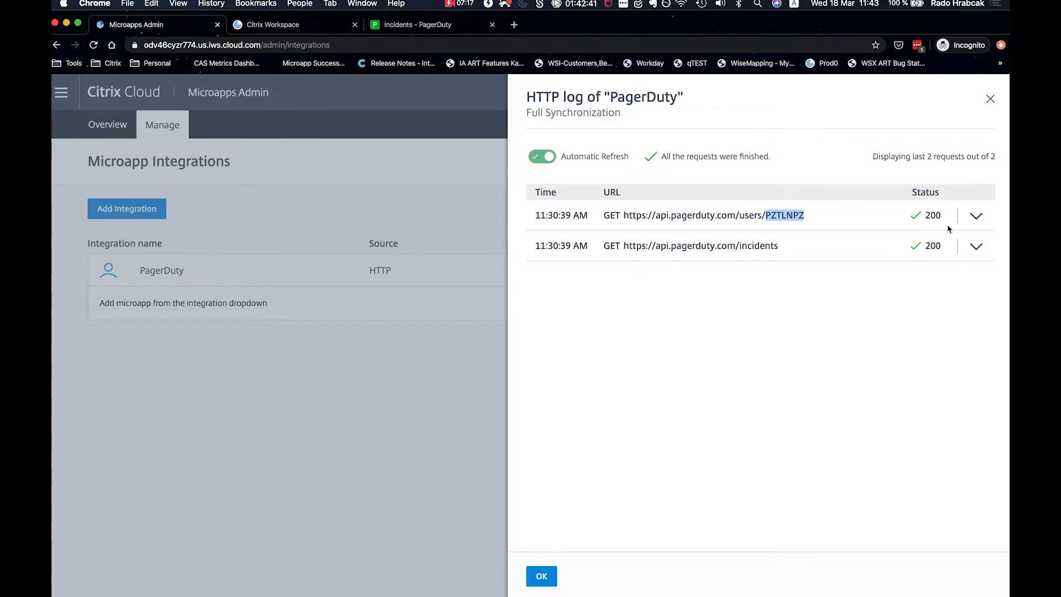
pyautogui.click(976, 217)
pyautogui.click(977, 219)
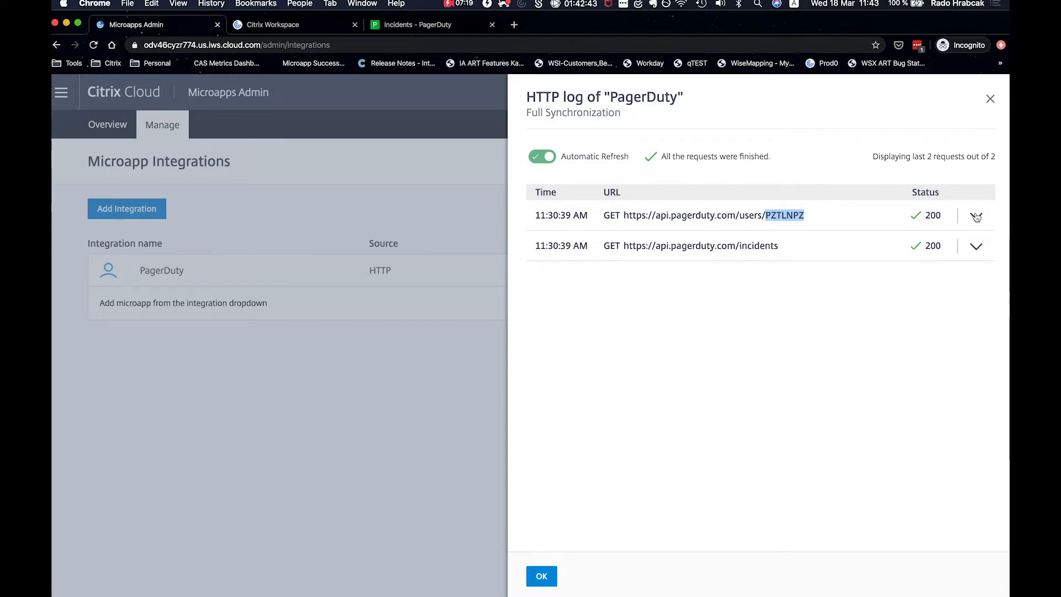
pyautogui.click(542, 576)
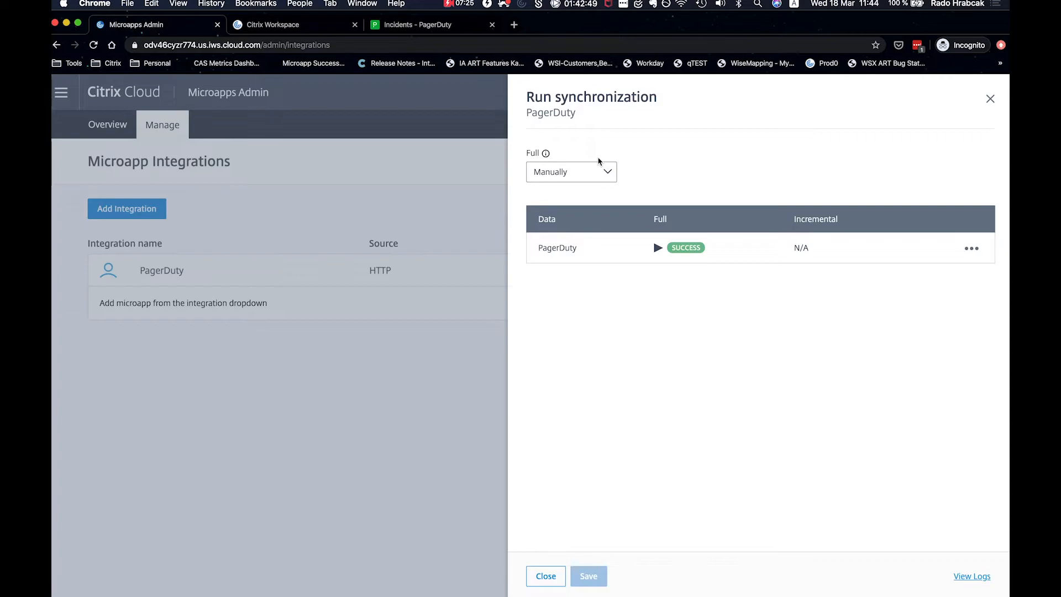
# Schedule PagerDuty's full synchronization to run every 5 minutes and save the setting
pyautogui.click(607, 172)
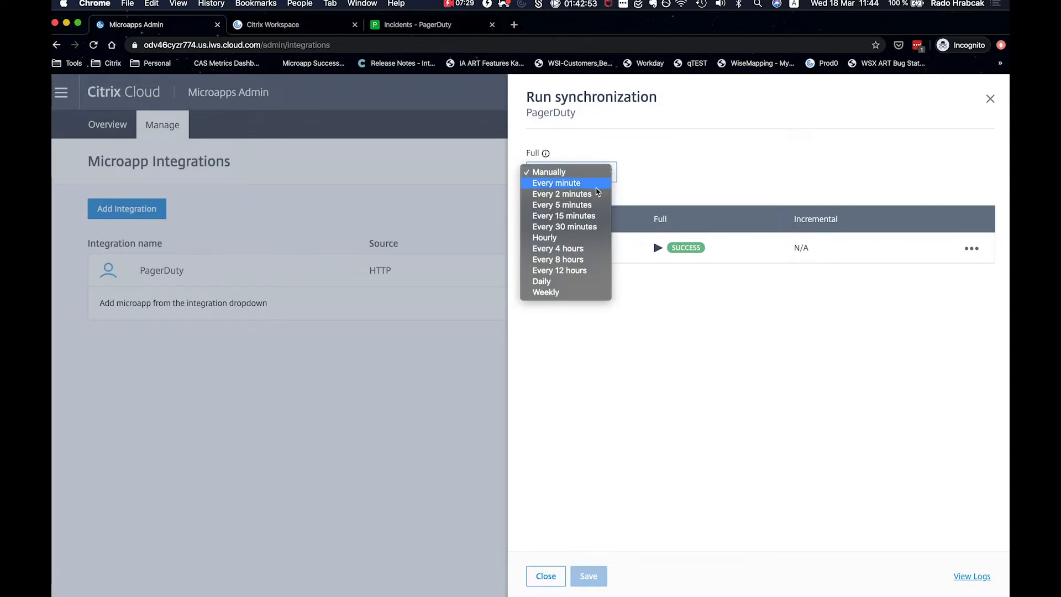
pyautogui.click(589, 206)
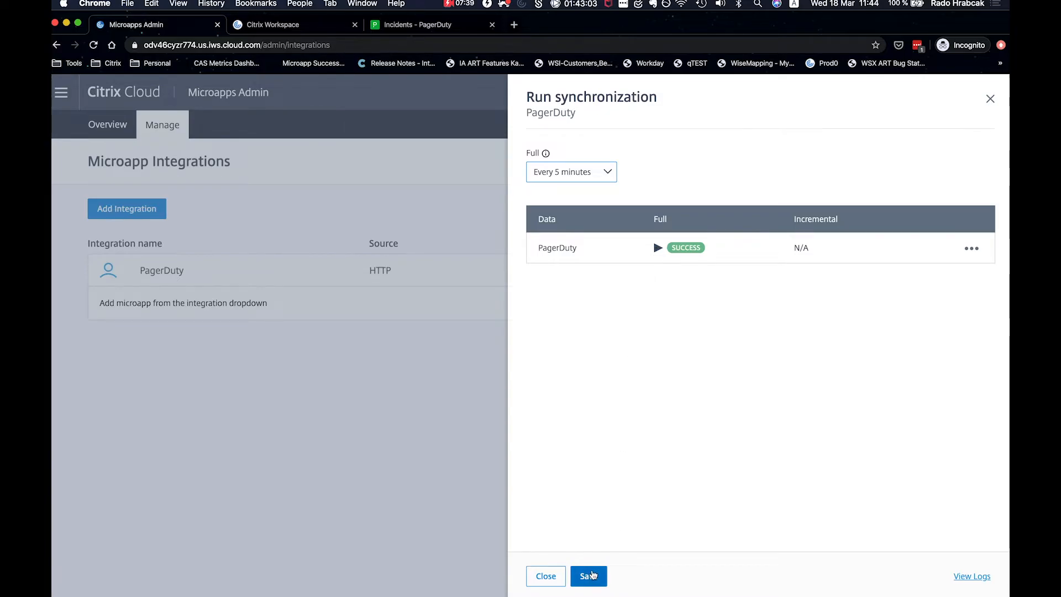
pyautogui.click(591, 576)
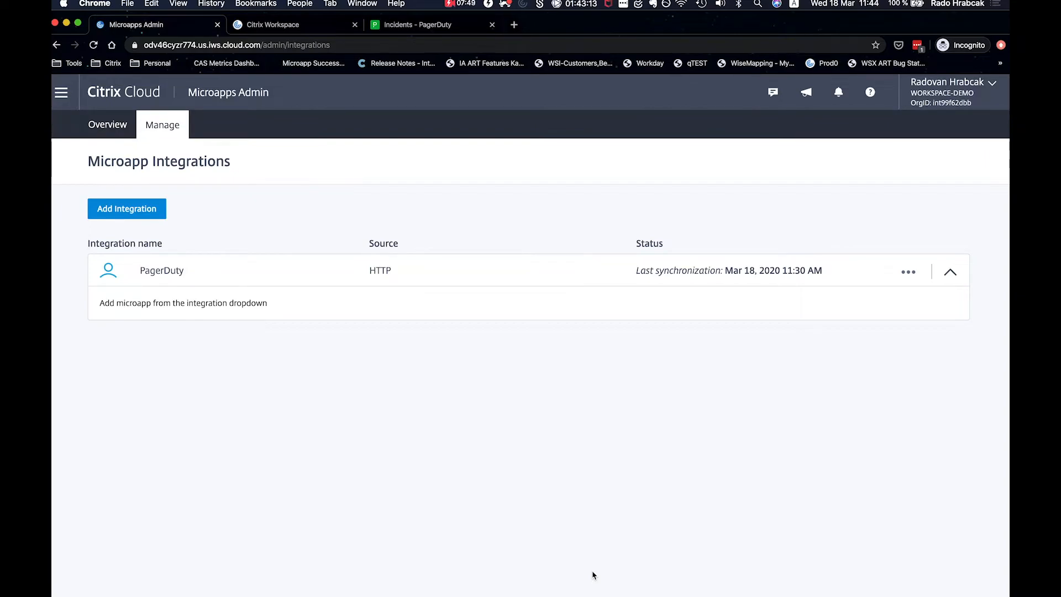
# Add a blank microapp to the PagerDuty integration and open it for editing
pyautogui.click(914, 277)
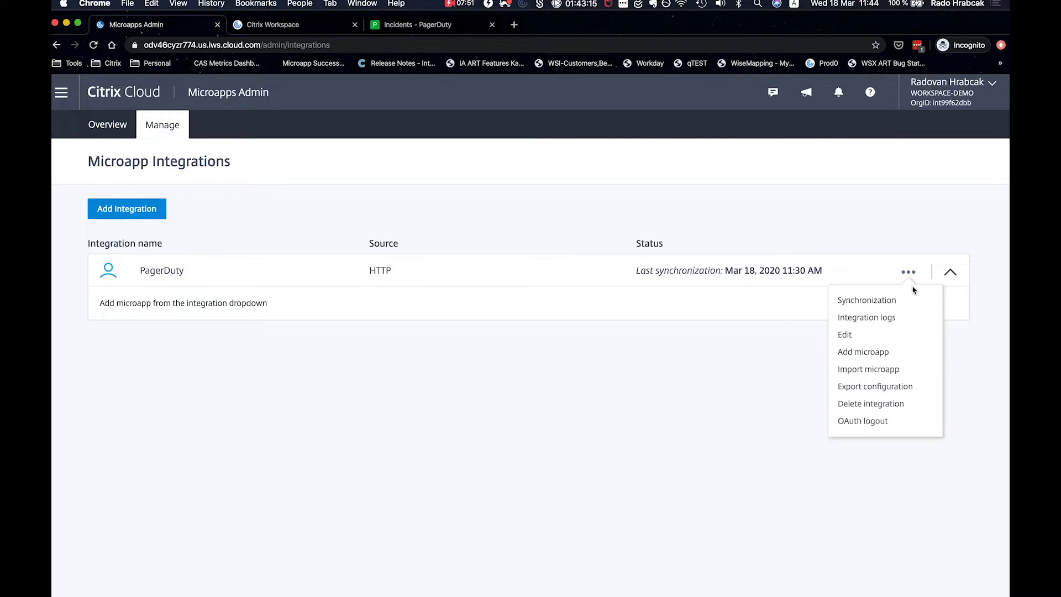
pyautogui.click(887, 353)
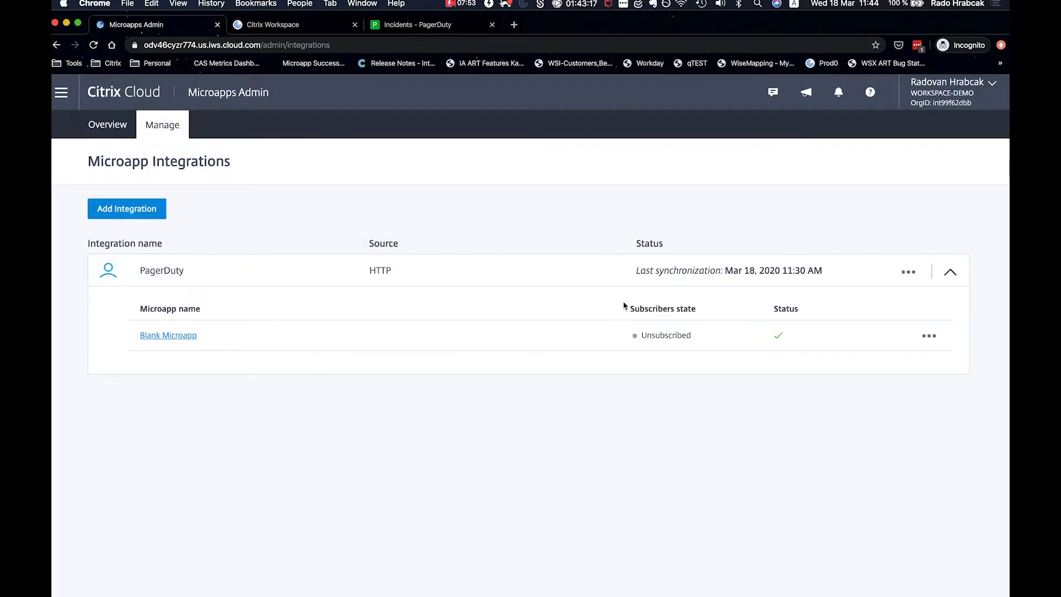
pyautogui.click(924, 341)
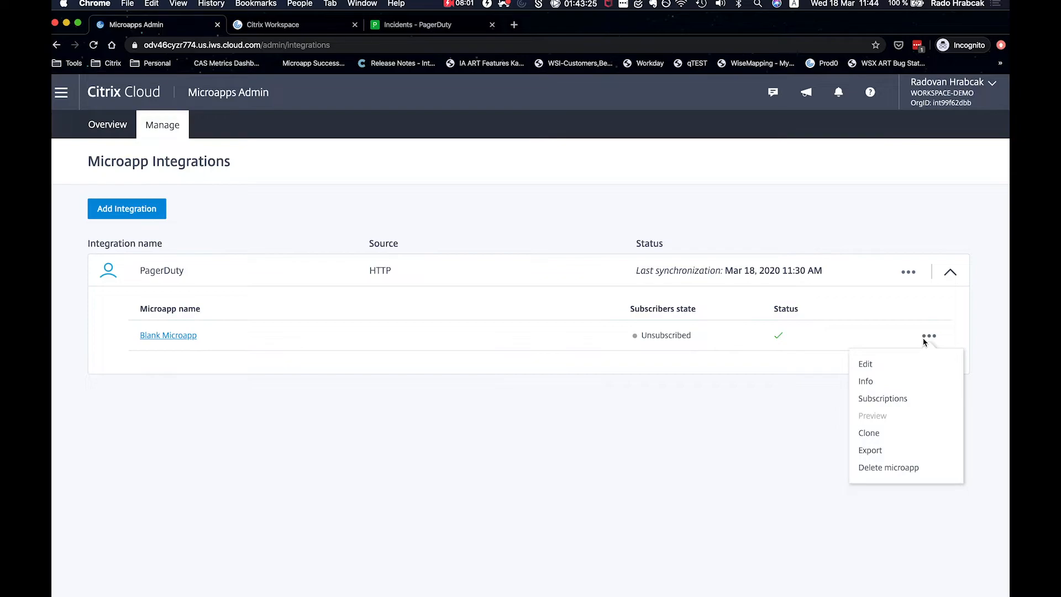
pyautogui.click(925, 342)
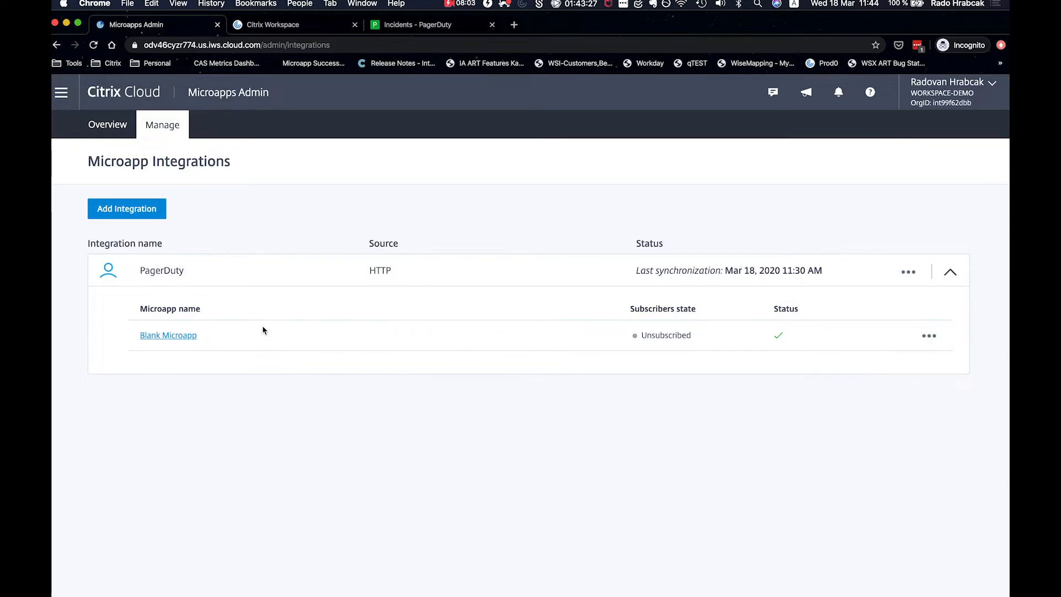
pyautogui.click(933, 338)
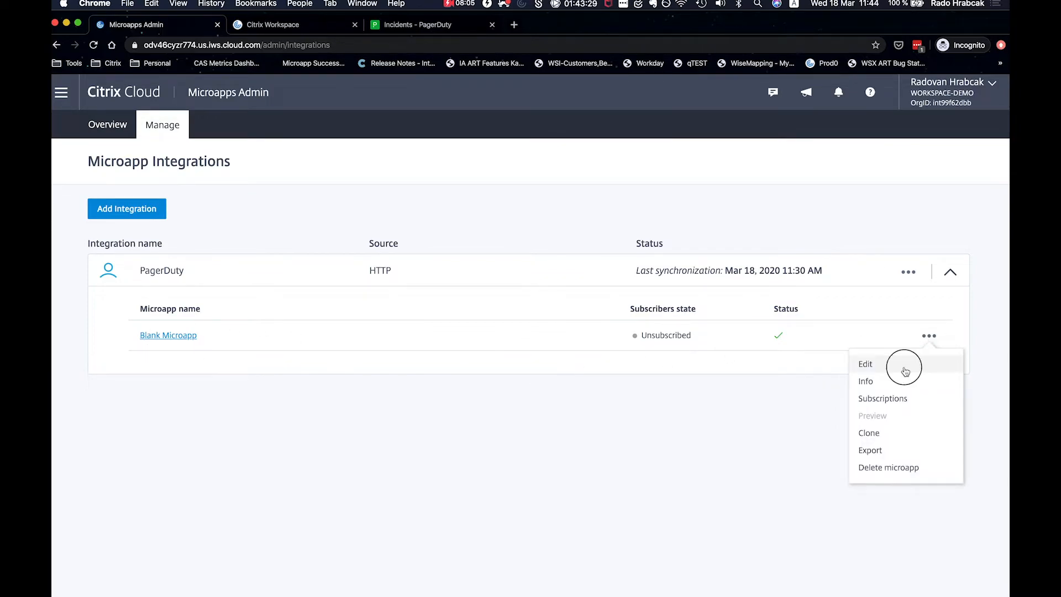
pyautogui.click(905, 366)
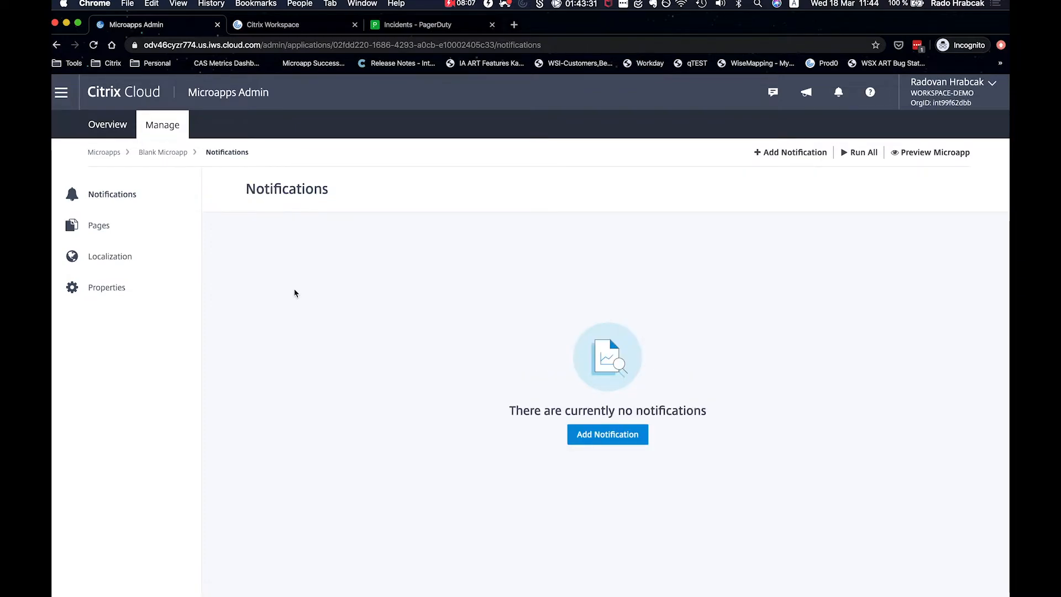
# Rename the blank microapp as Create incident in its properties
pyautogui.click(107, 286)
pyautogui.tripleClick(356, 330)
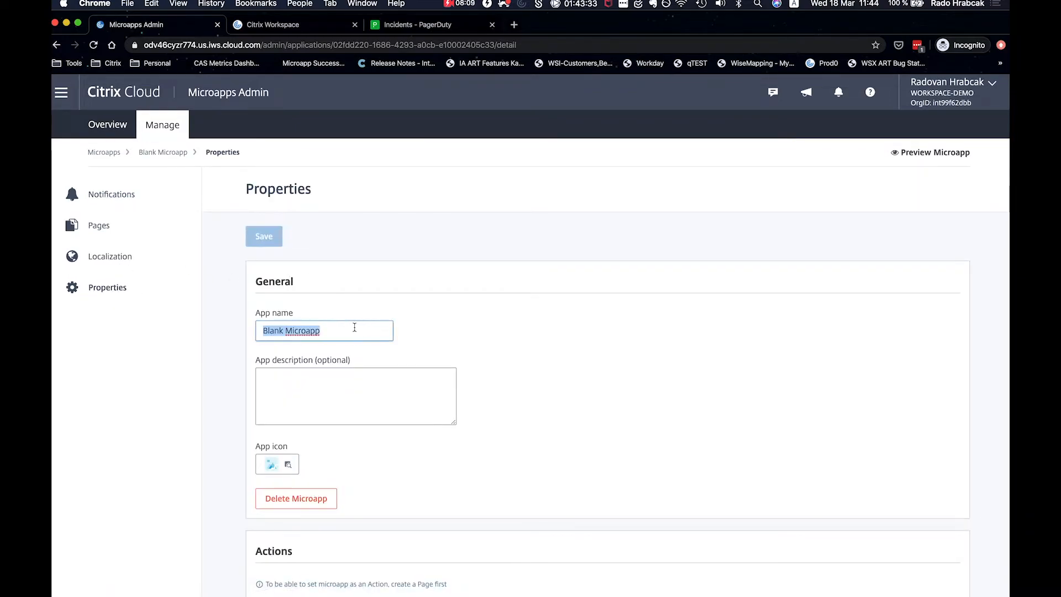
pyautogui.write('Create incident')
pyautogui.click(540, 321)
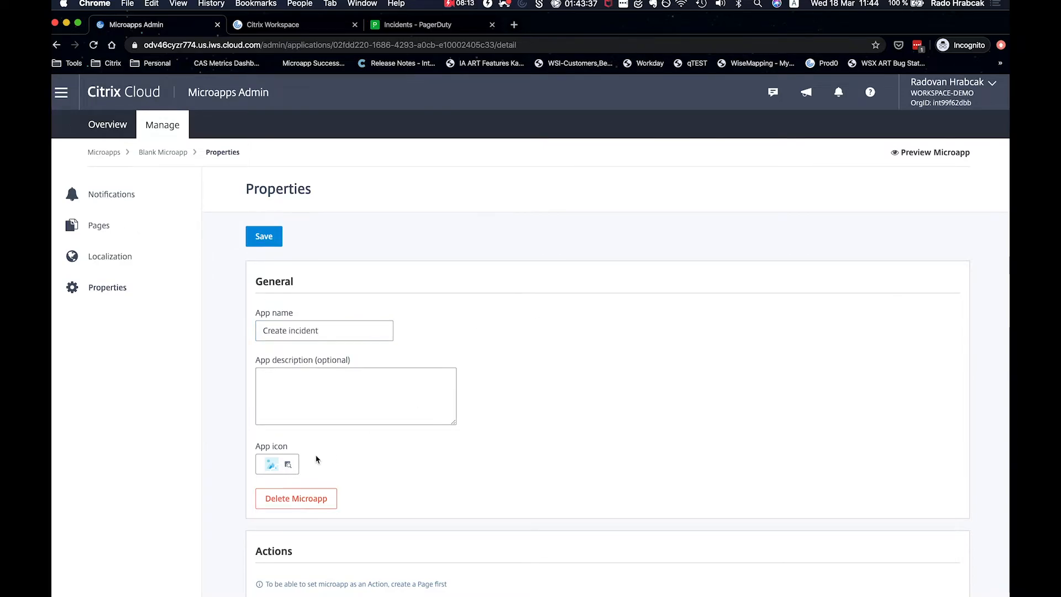
# Set the app icon to the grey document with a blue arrow badge and save the microapp's properties
pyautogui.click(278, 469)
pyautogui.scroll(-5, 517, 342)
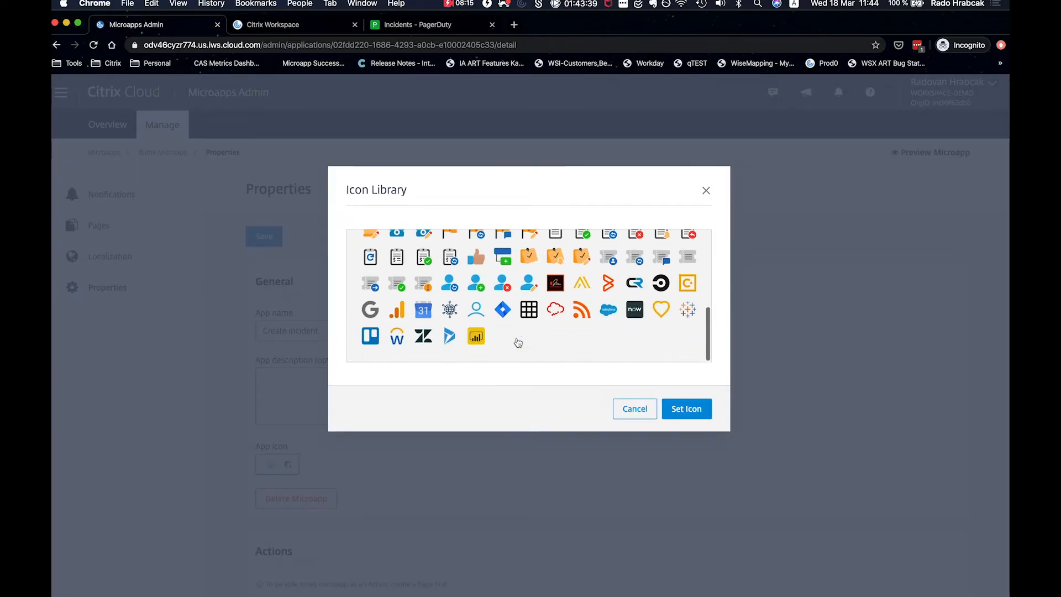
pyautogui.click(378, 287)
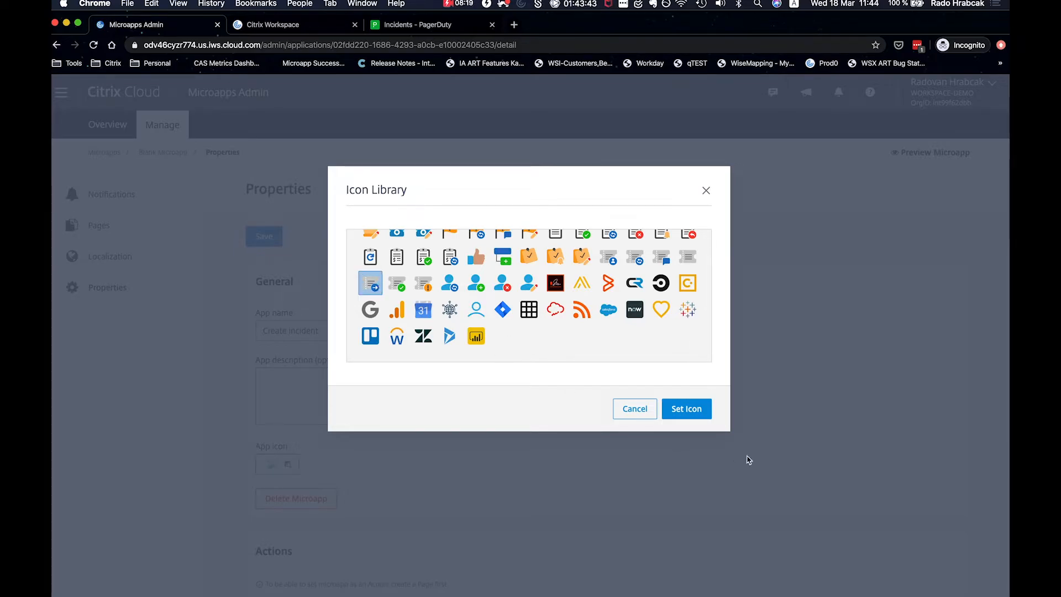
pyautogui.click(681, 409)
pyautogui.scroll(-1, 502, 382)
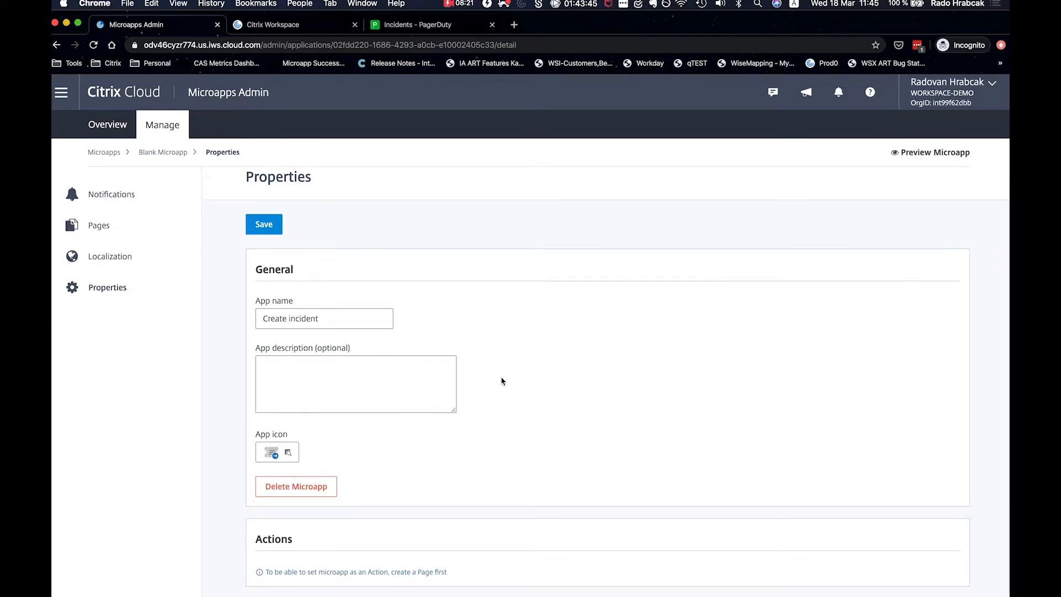
pyautogui.click(263, 224)
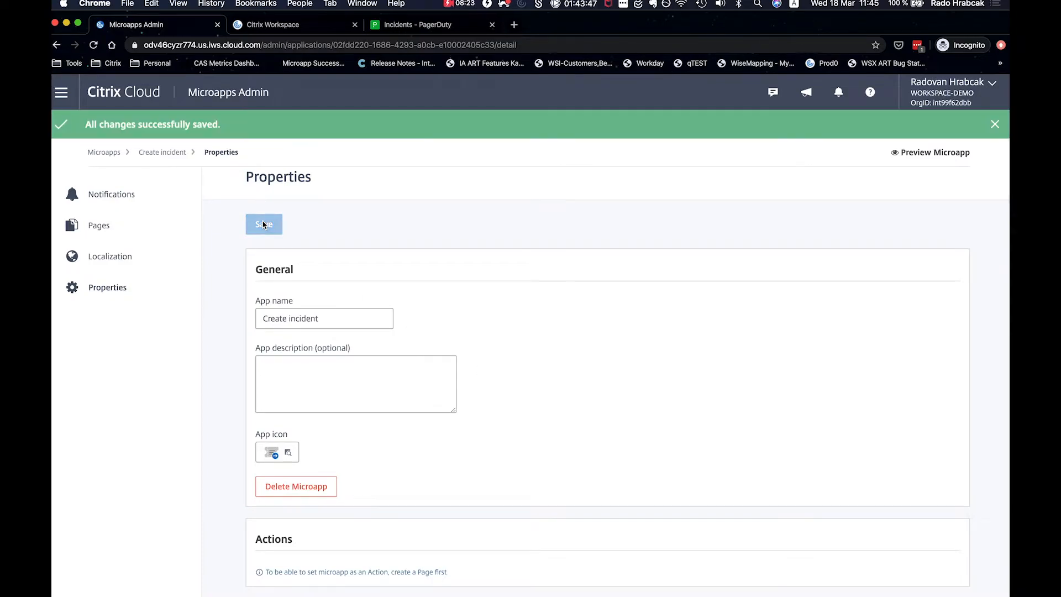
# Open the Create incident microapp's list of pages
pyautogui.click(126, 227)
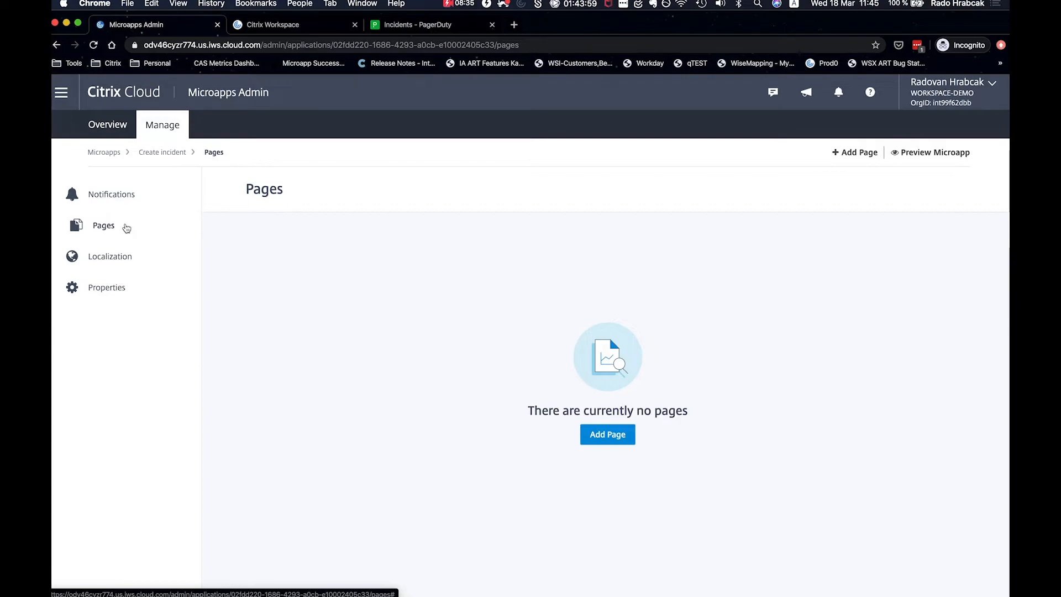
# Start a new page named "Create incident" using the Form template
pyautogui.click(608, 436)
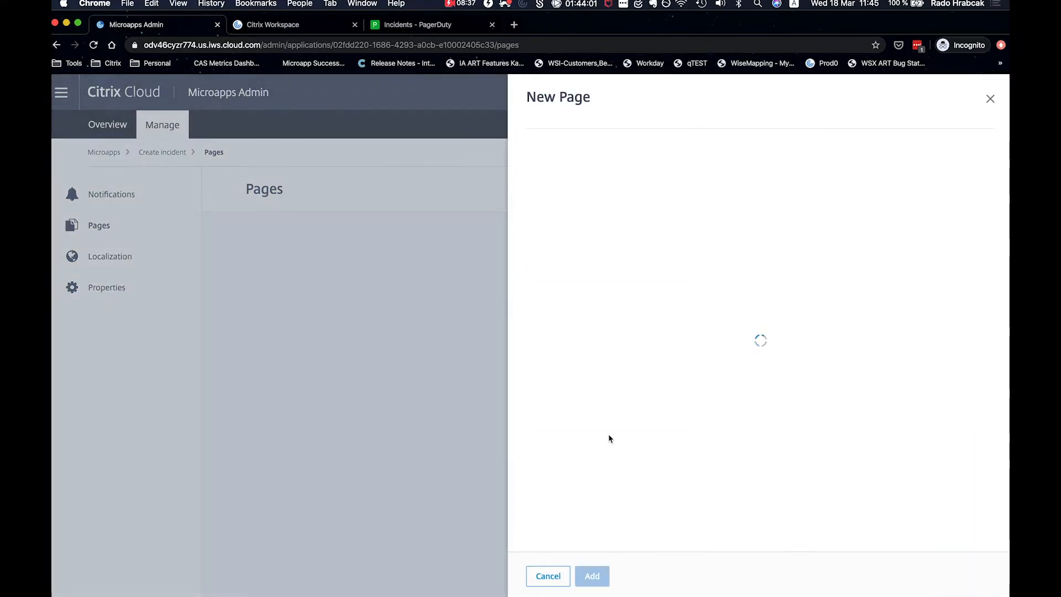
pyautogui.click(613, 174)
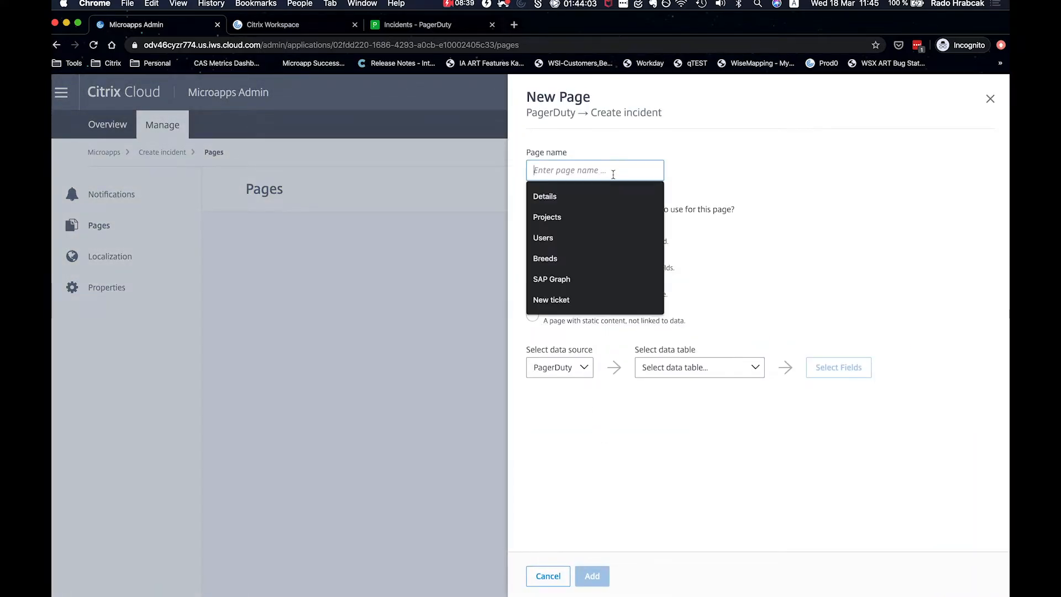
pyautogui.write('Create ')
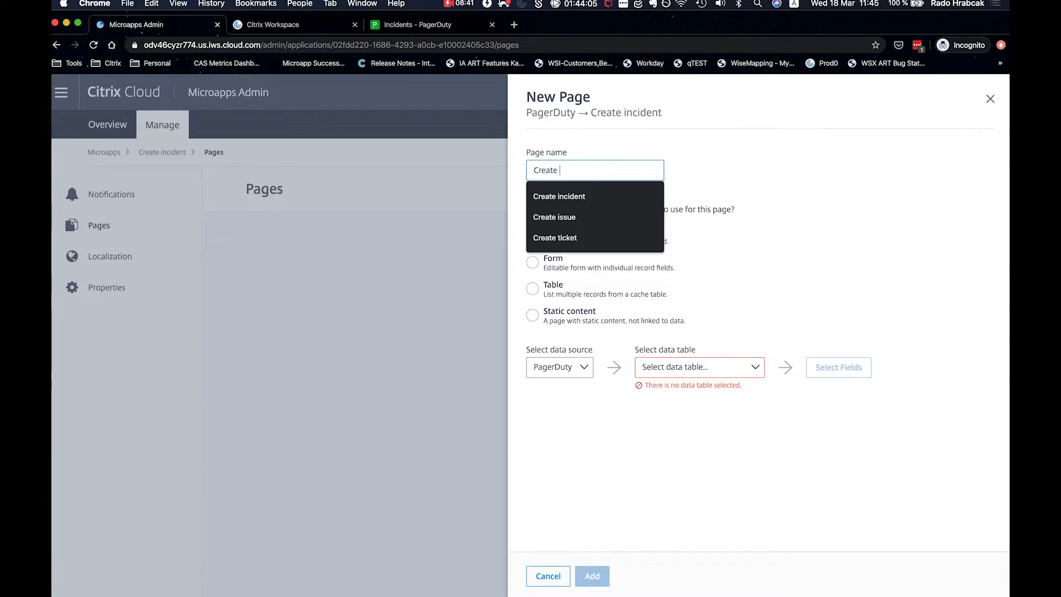
pyautogui.write('incident')
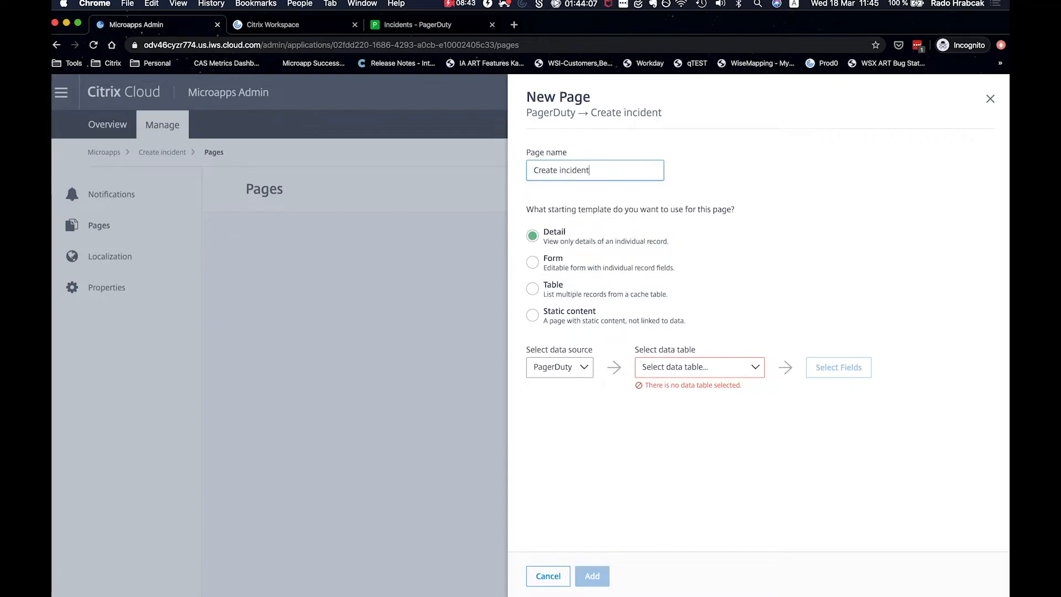
pyautogui.click(551, 262)
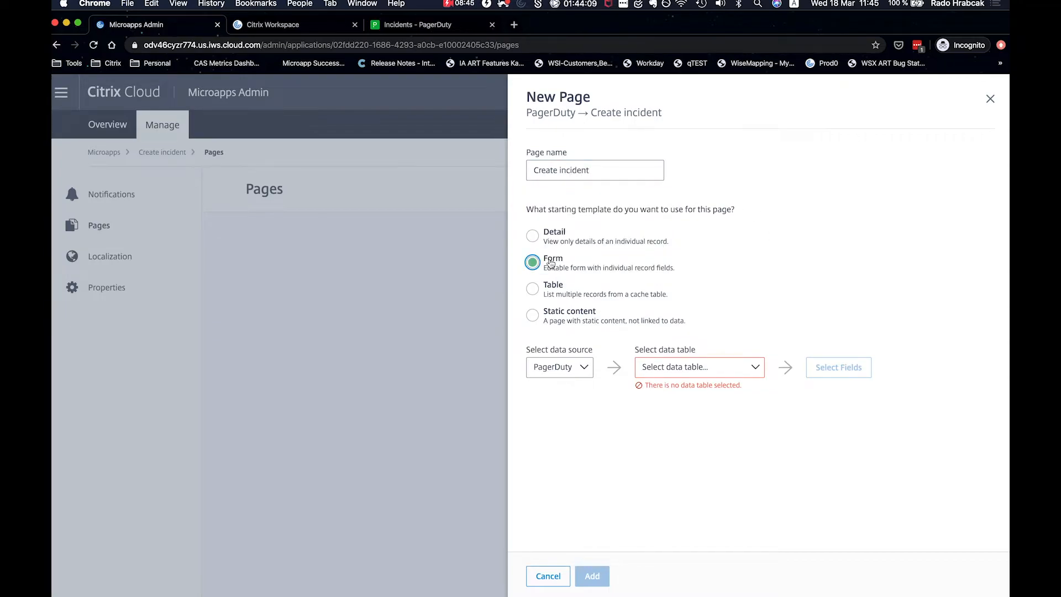
# Set the new page's data table to Assingees and add the page to the microapp
pyautogui.click(755, 374)
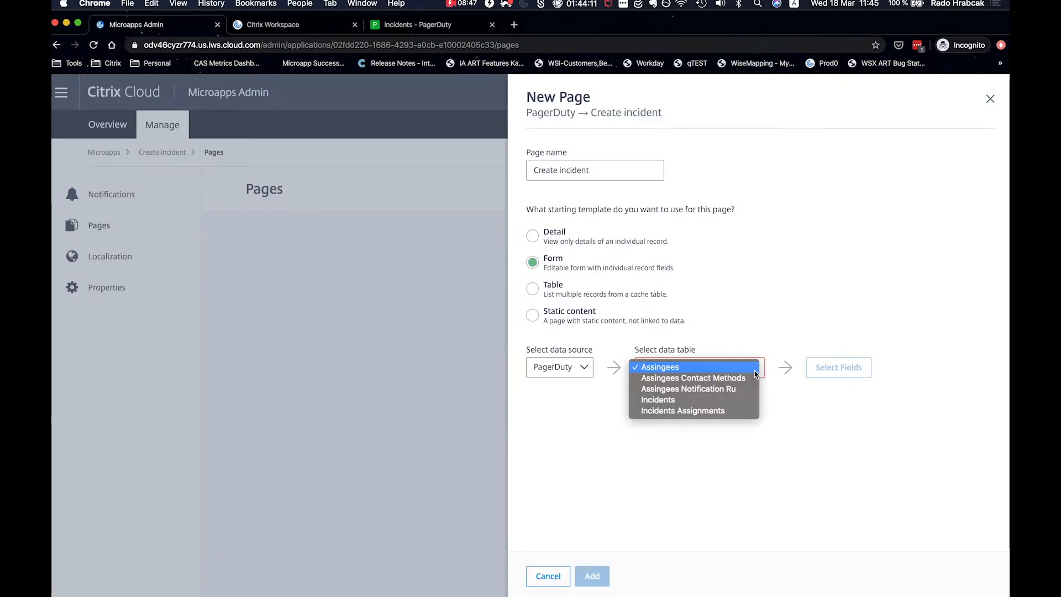
pyautogui.click(720, 412)
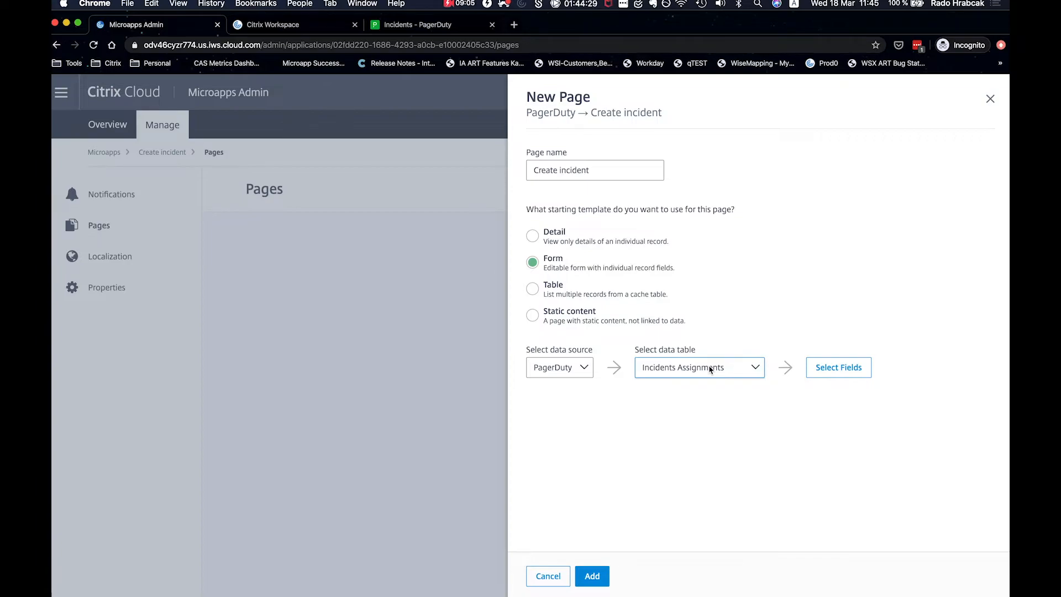
pyautogui.click(710, 369)
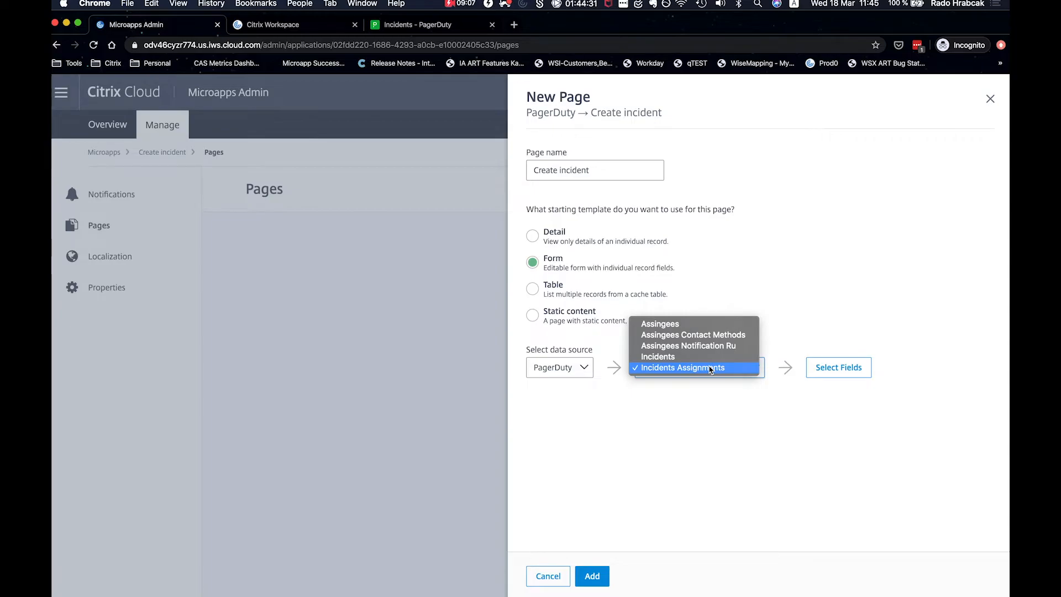
pyautogui.click(694, 327)
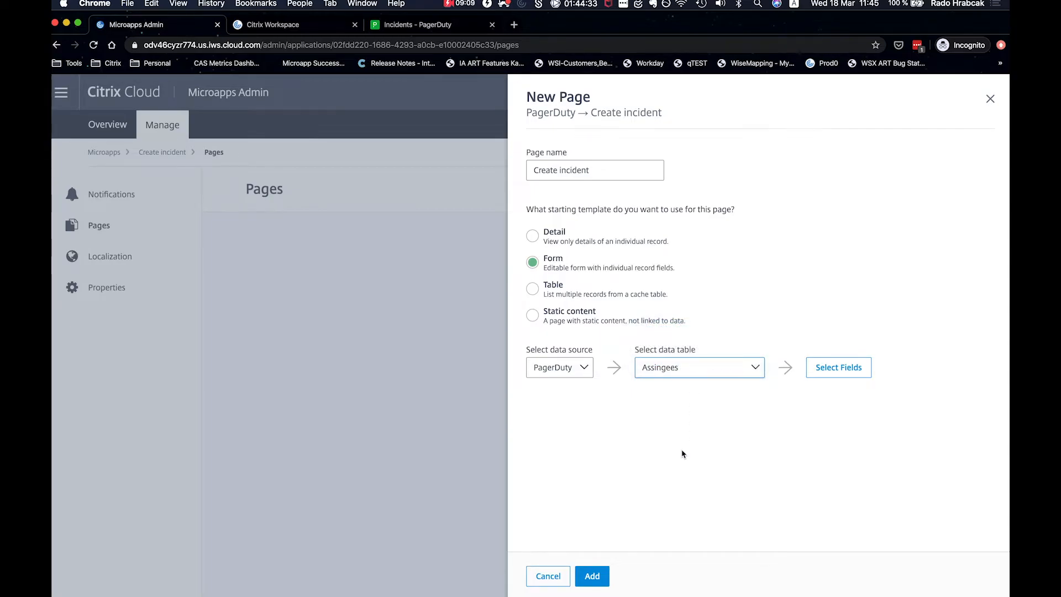
pyautogui.click(592, 576)
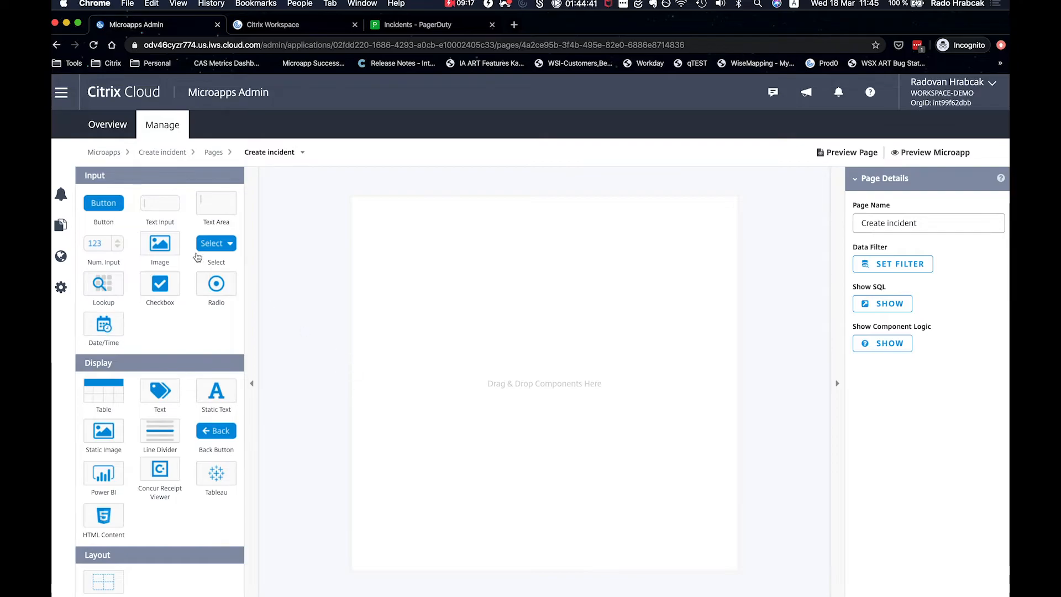
# Place a text input component on the page and label it "Title"
pyautogui.click(165, 211)
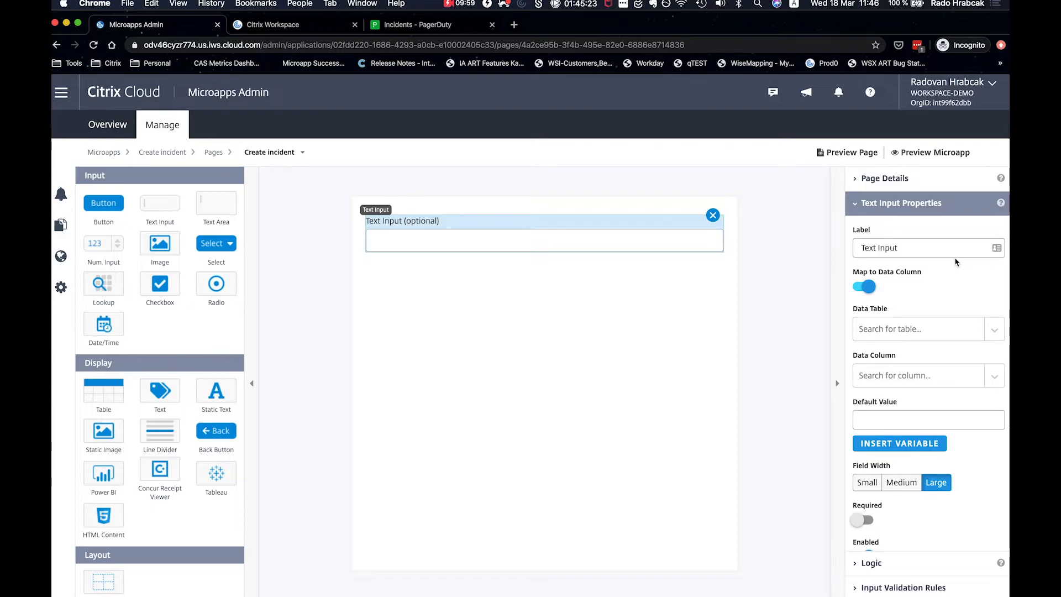
pyautogui.tripleClick(943, 249)
pyautogui.write('Title')
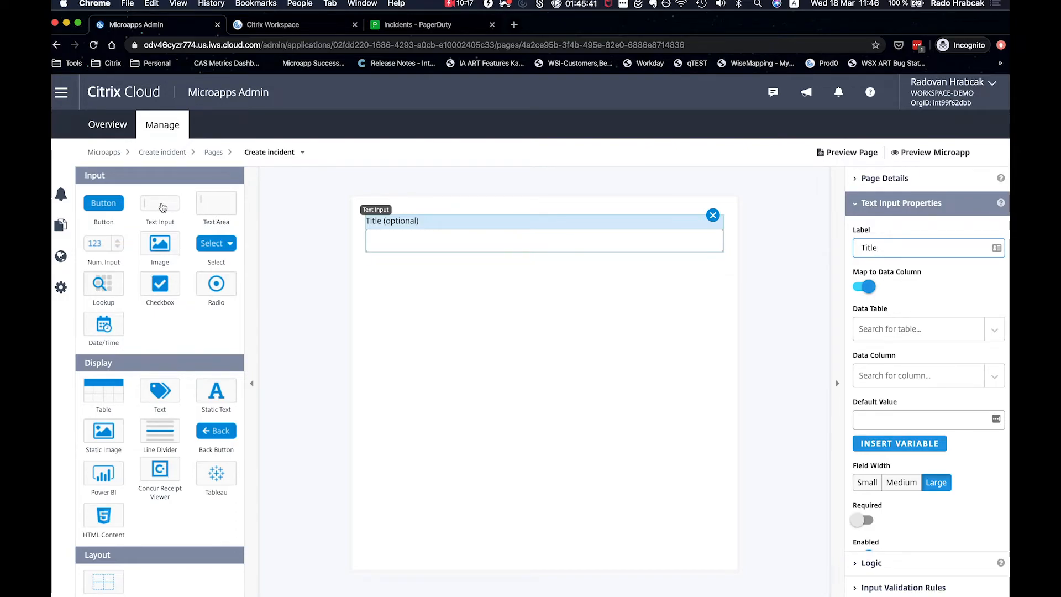
# Place a text area below the Title field and label it "Description"
pyautogui.moveTo(223, 208); pyautogui.dragTo(439, 304)
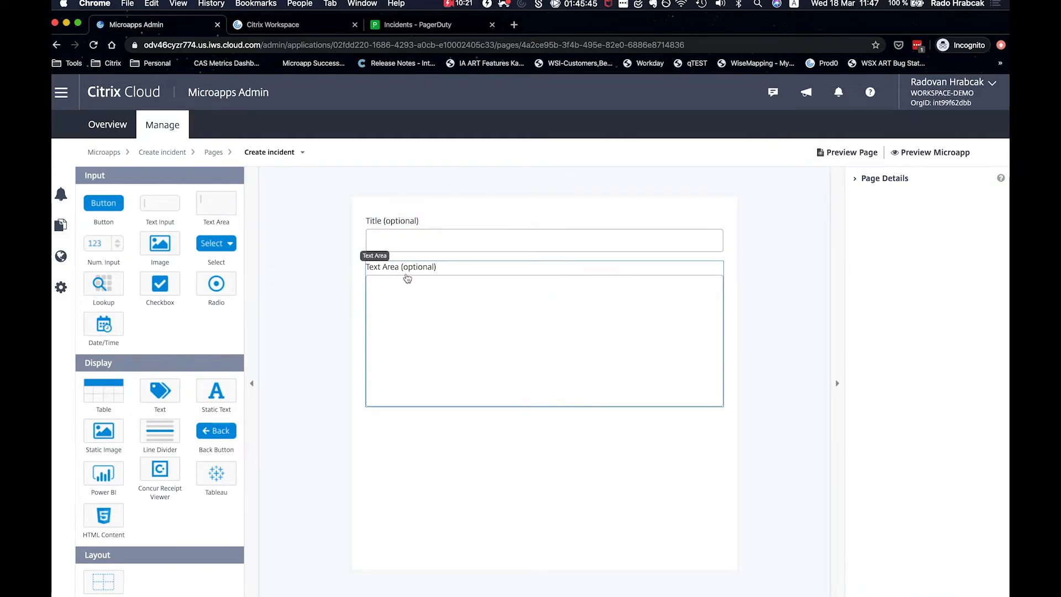
pyautogui.click(448, 274)
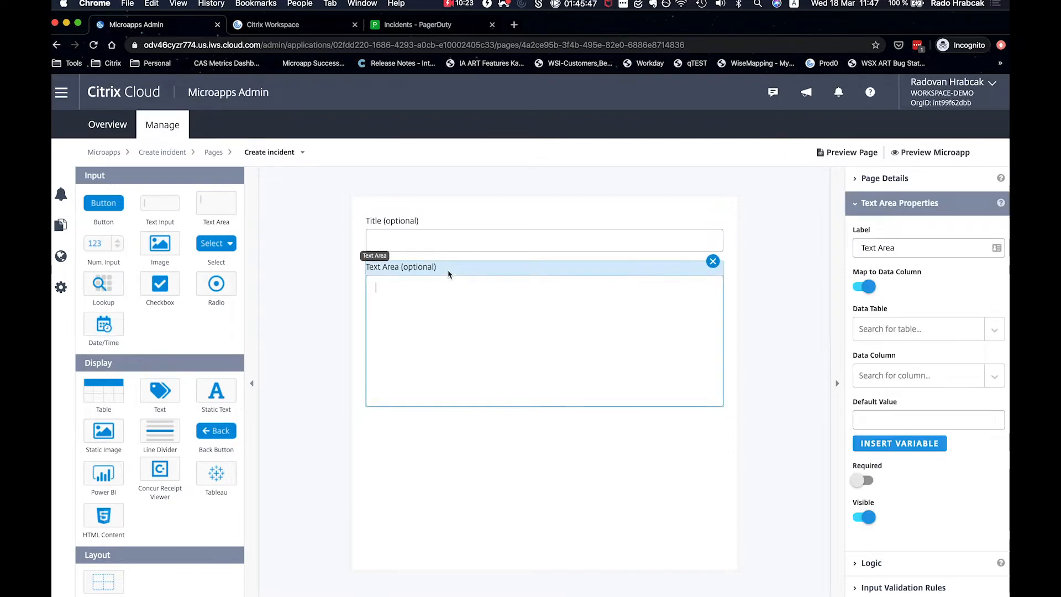
pyautogui.tripleClick(917, 248)
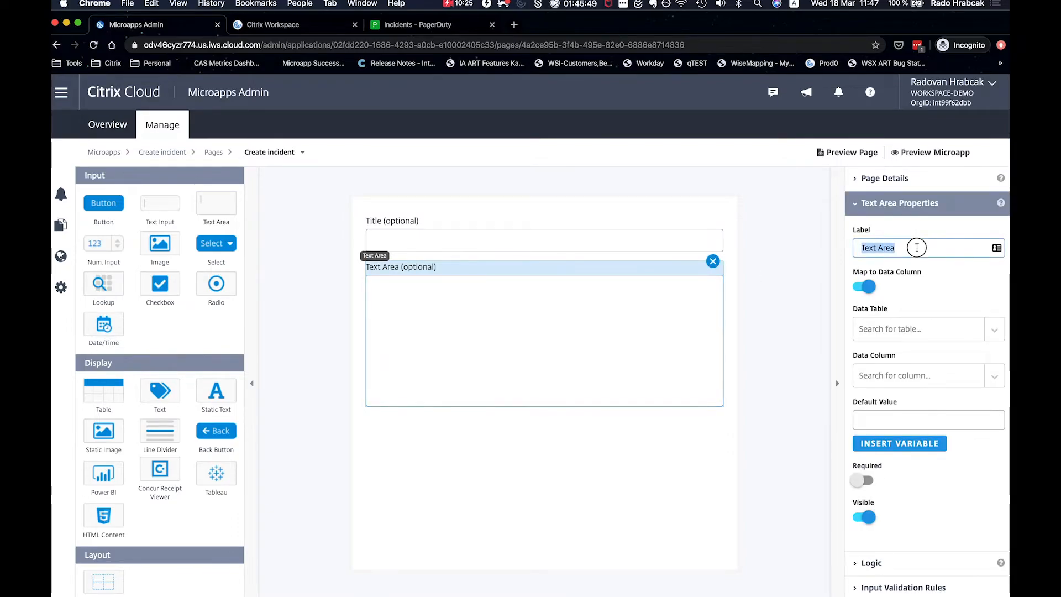
pyautogui.write('Des')
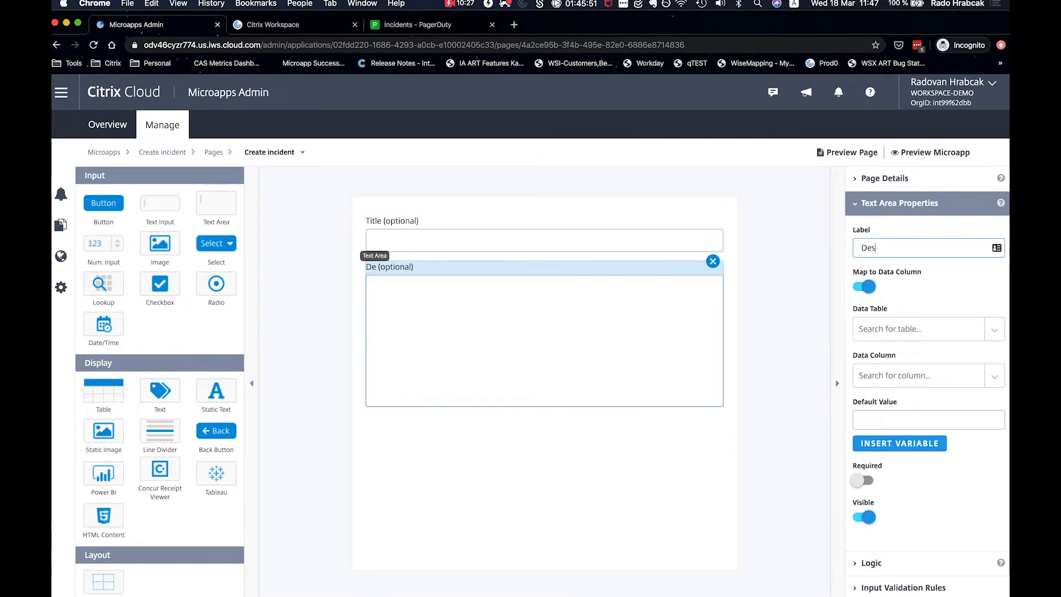
pyautogui.write('cription')
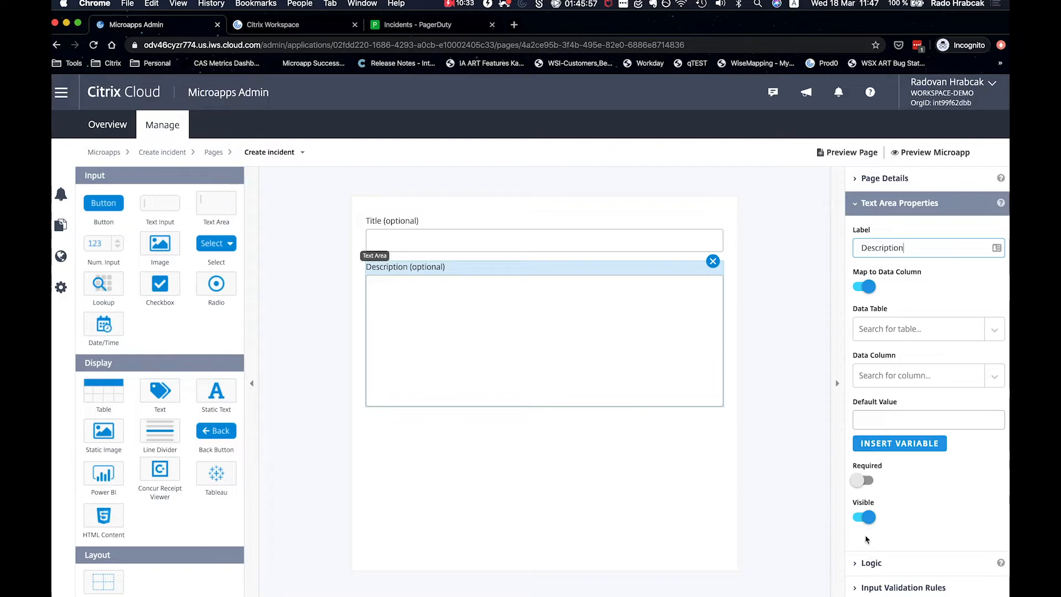
# Make both the Description and Title fields required
pyautogui.click(864, 481)
pyautogui.click(669, 251)
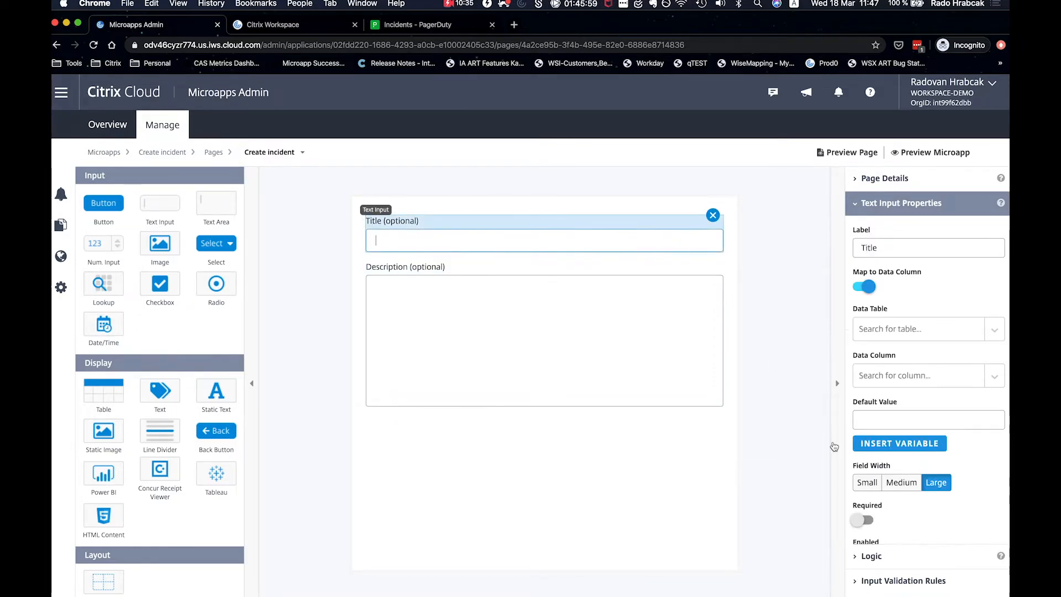
pyautogui.click(866, 521)
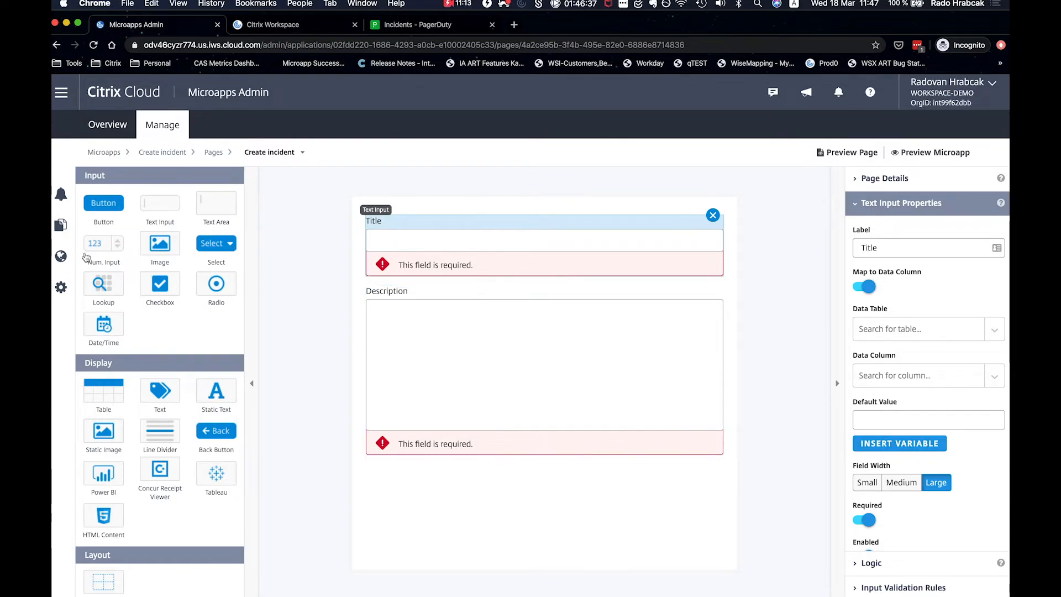
# Place a button below the Description field and label it "Submit incident"
pyautogui.click(103, 205)
pyautogui.click(393, 476)
pyautogui.click(937, 252)
pyautogui.press('super+a')
pyautogui.write('Submi')
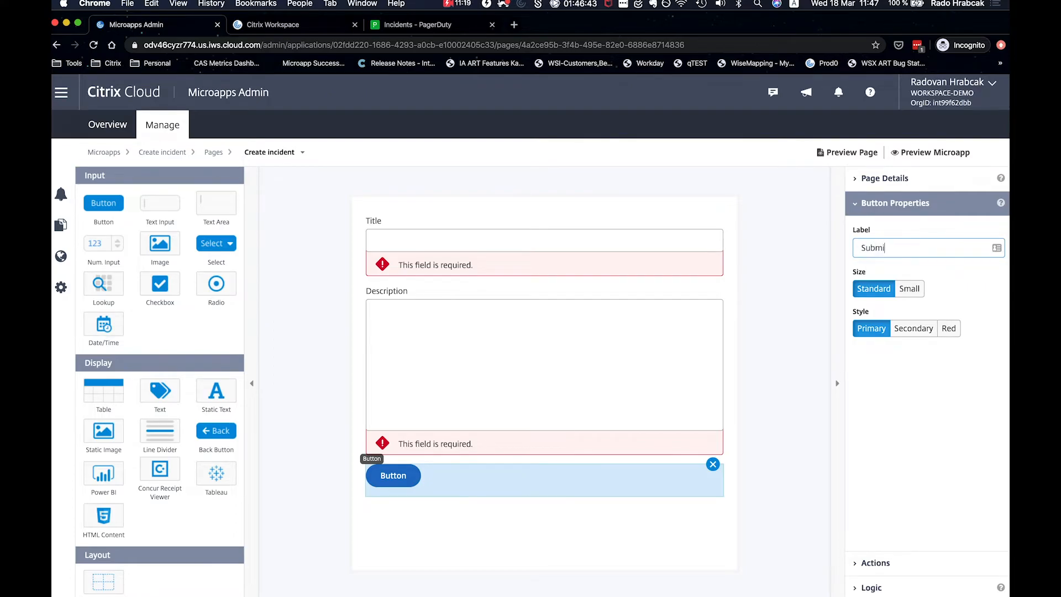
pyautogui.write('t incident')
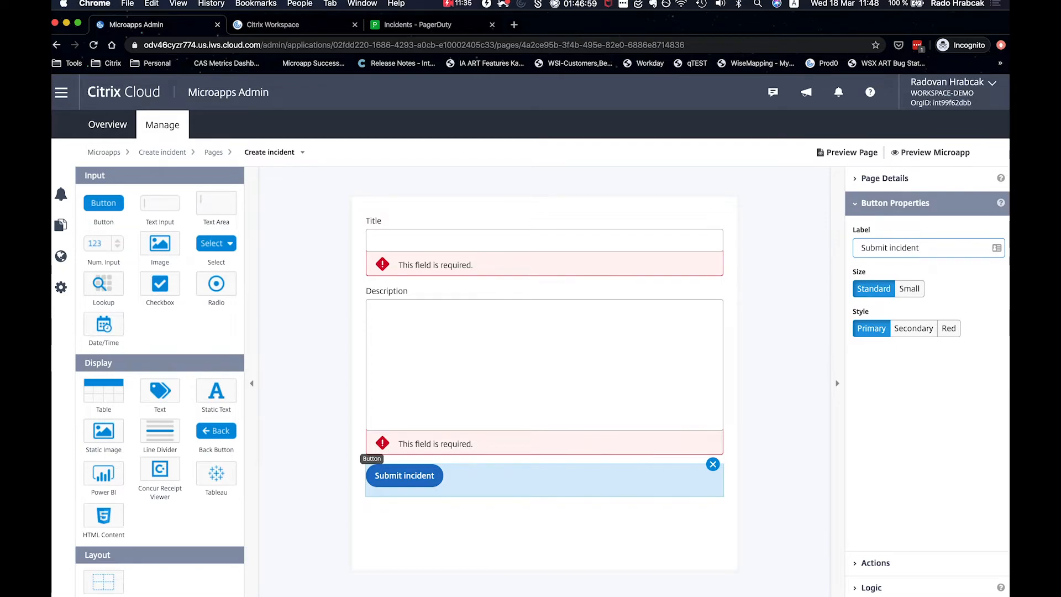
# Add a Run Service Action to the Submit incident button and expand its settings
pyautogui.click(864, 563)
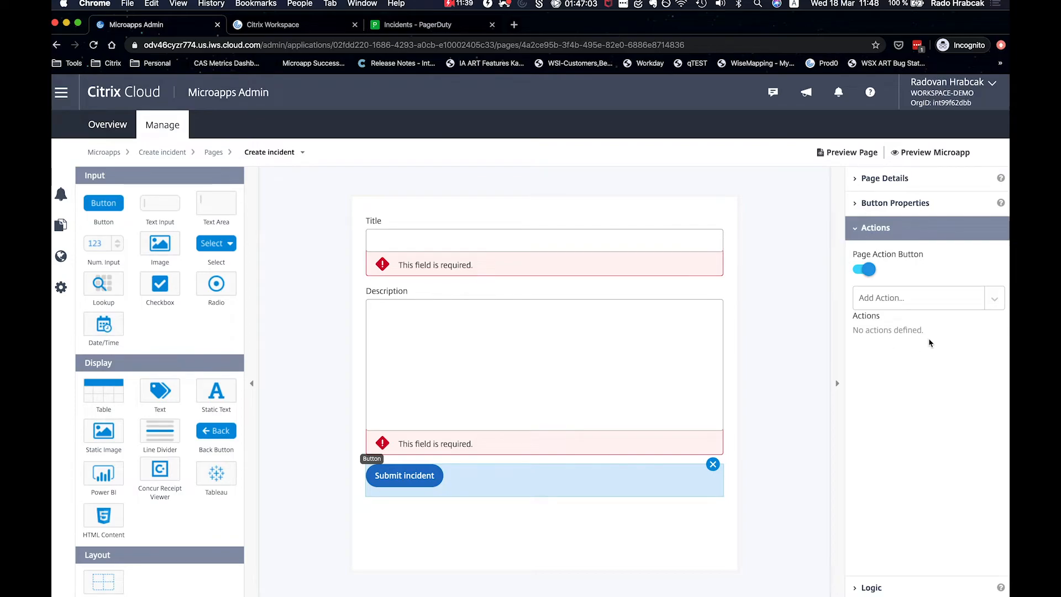
pyautogui.click(995, 299)
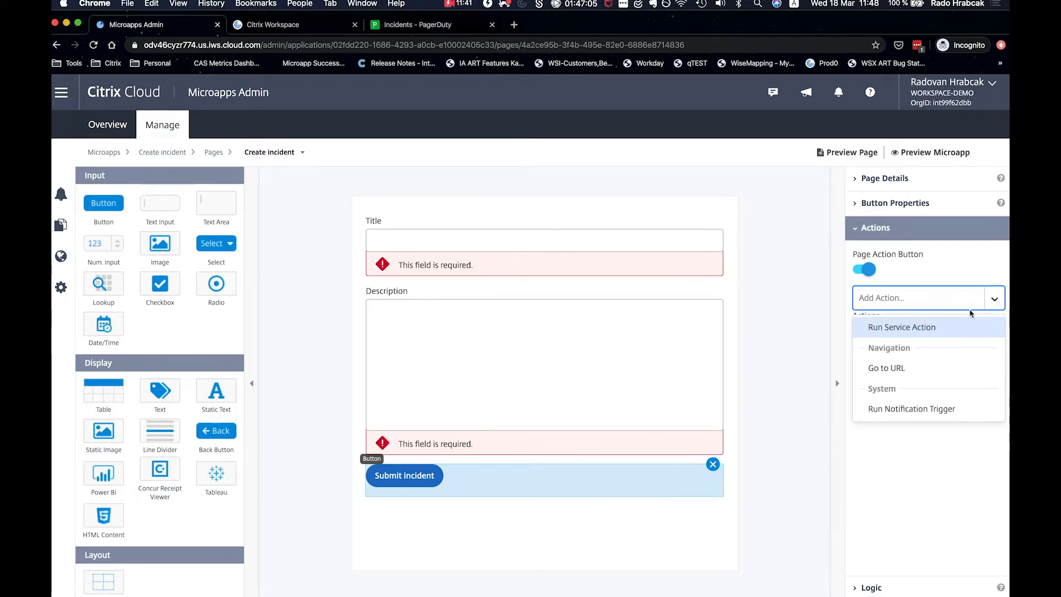
pyautogui.click(924, 327)
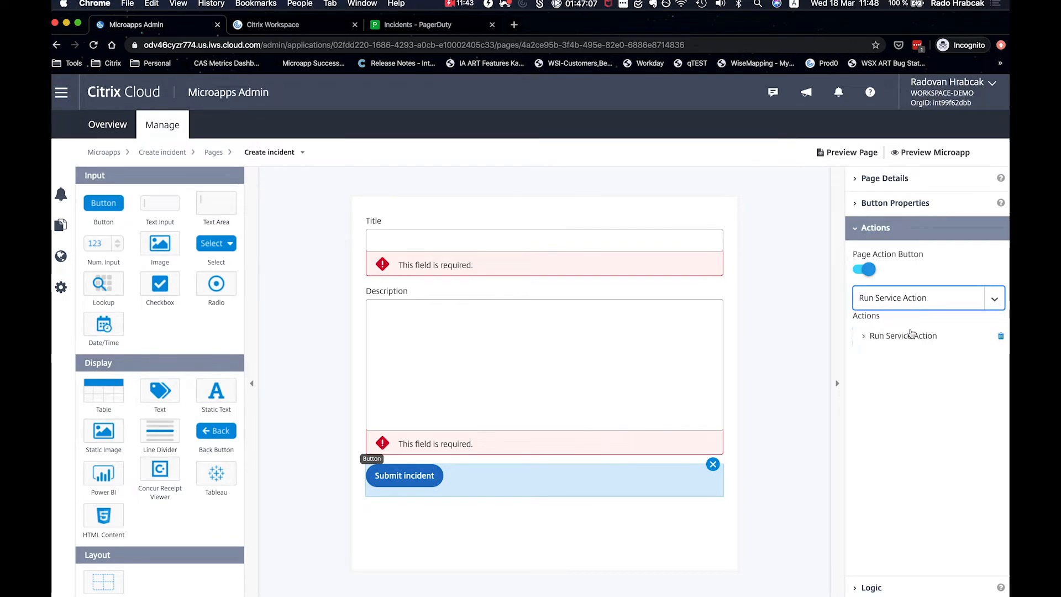
pyautogui.click(864, 336)
pyautogui.click(919, 297)
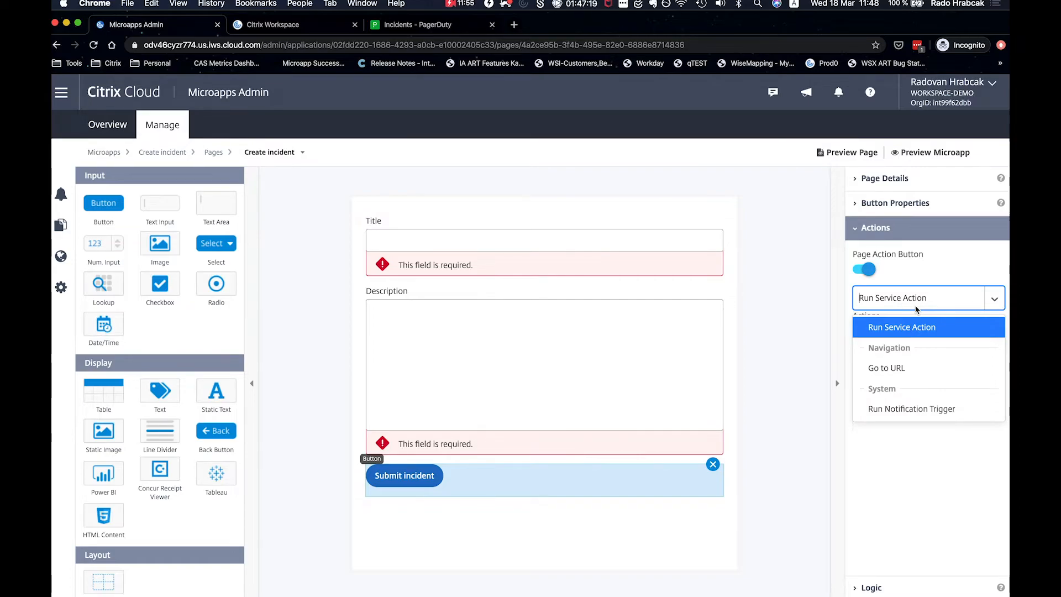
pyautogui.click(952, 275)
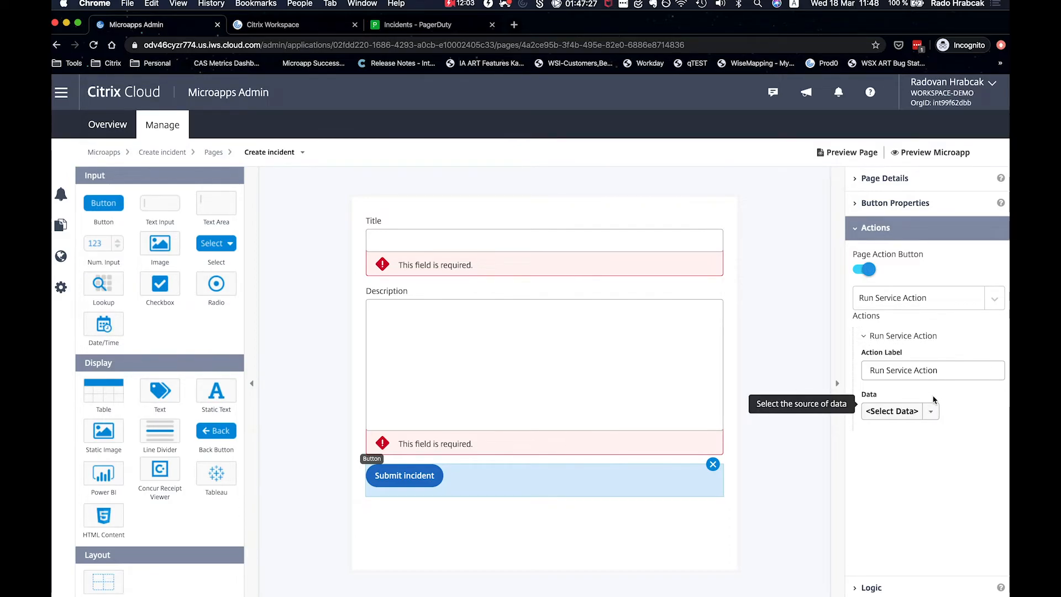
# Set the service action's data source to PagerDuty and its action to Create incident
pyautogui.click(932, 413)
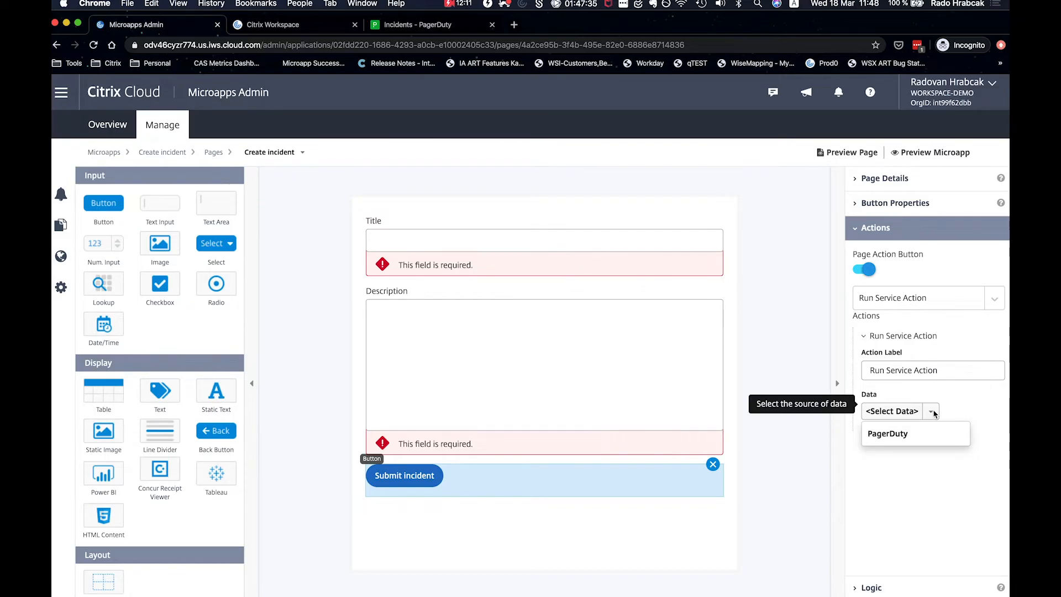
pyautogui.click(916, 434)
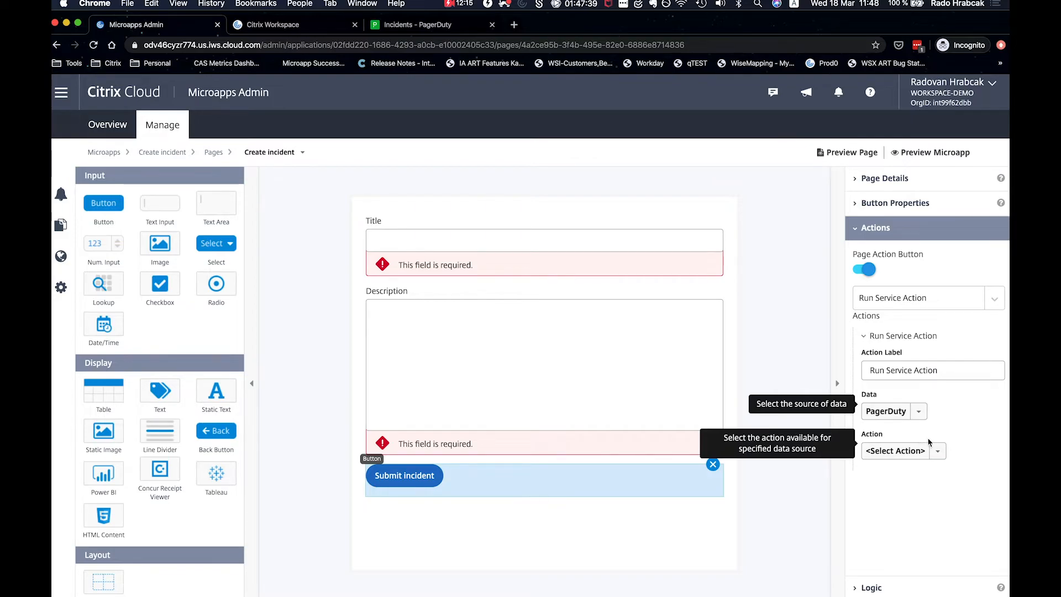
pyautogui.click(941, 452)
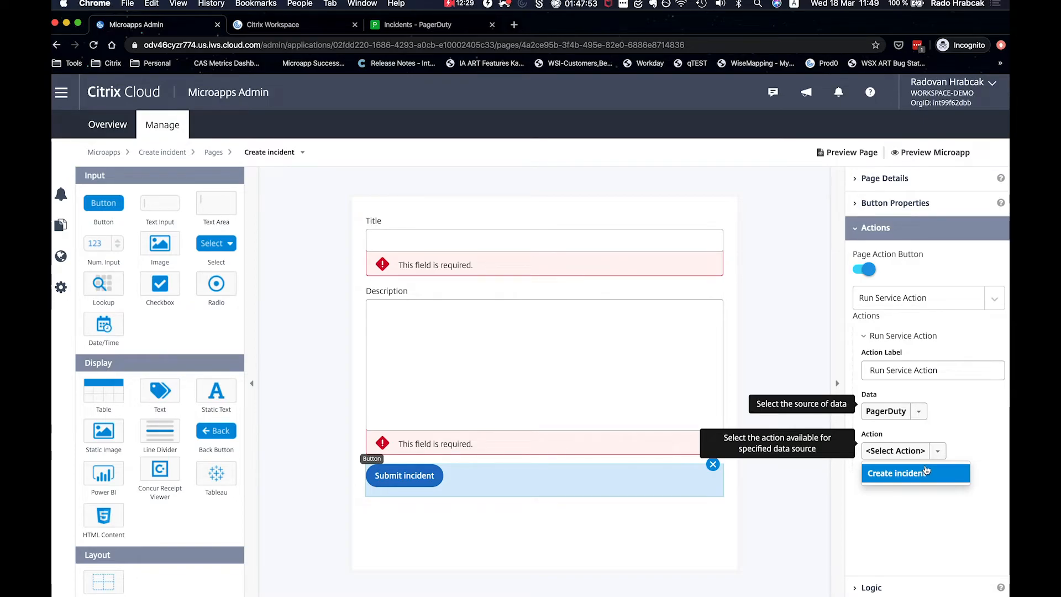
pyautogui.click(928, 470)
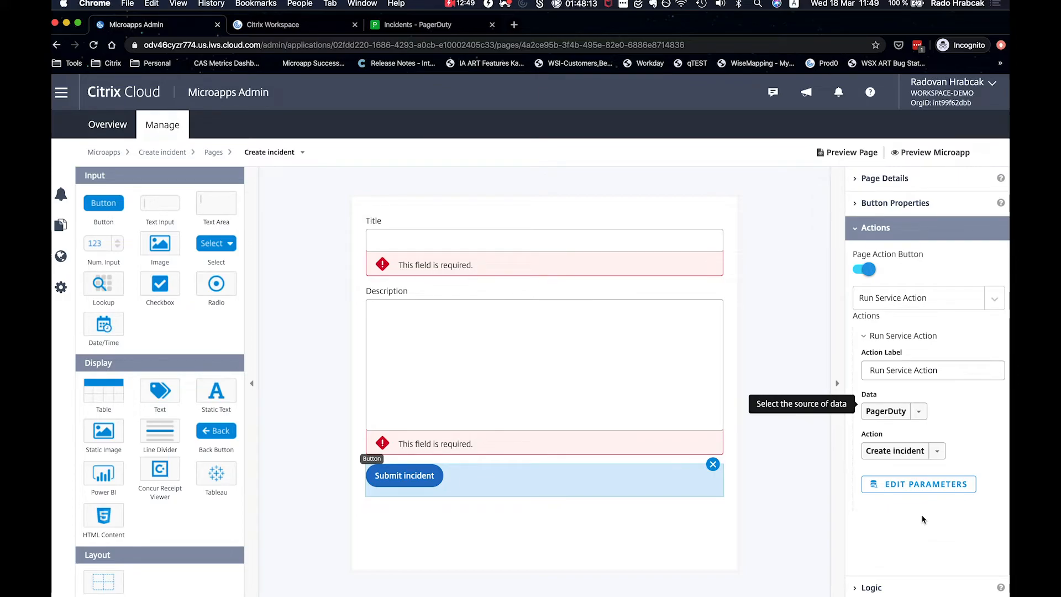
# Add a title parameter to the service action and map it to the component value of the Title text input
pyautogui.click(928, 489)
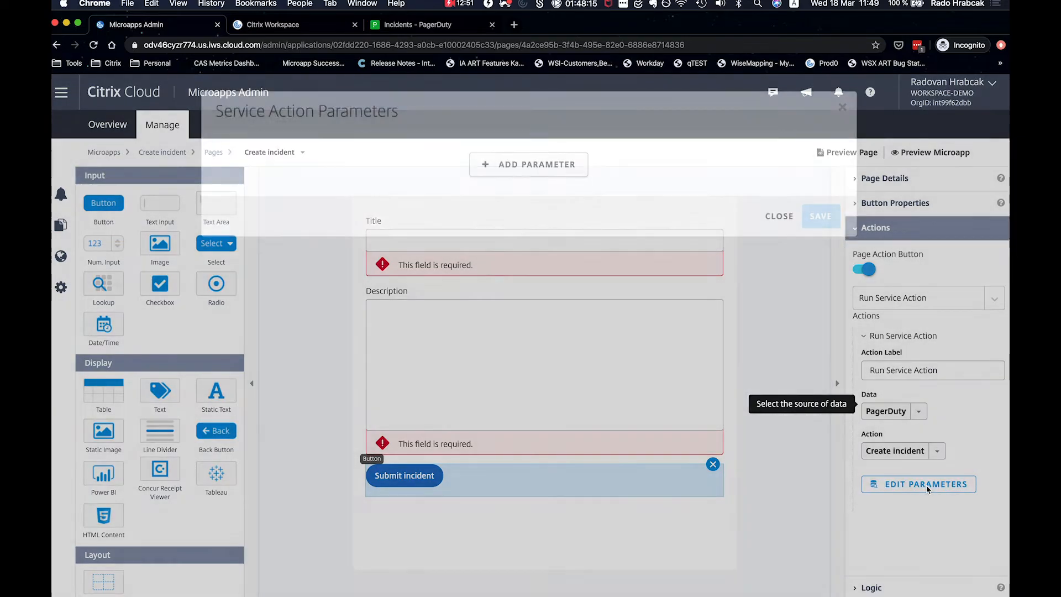
pyautogui.click(537, 170)
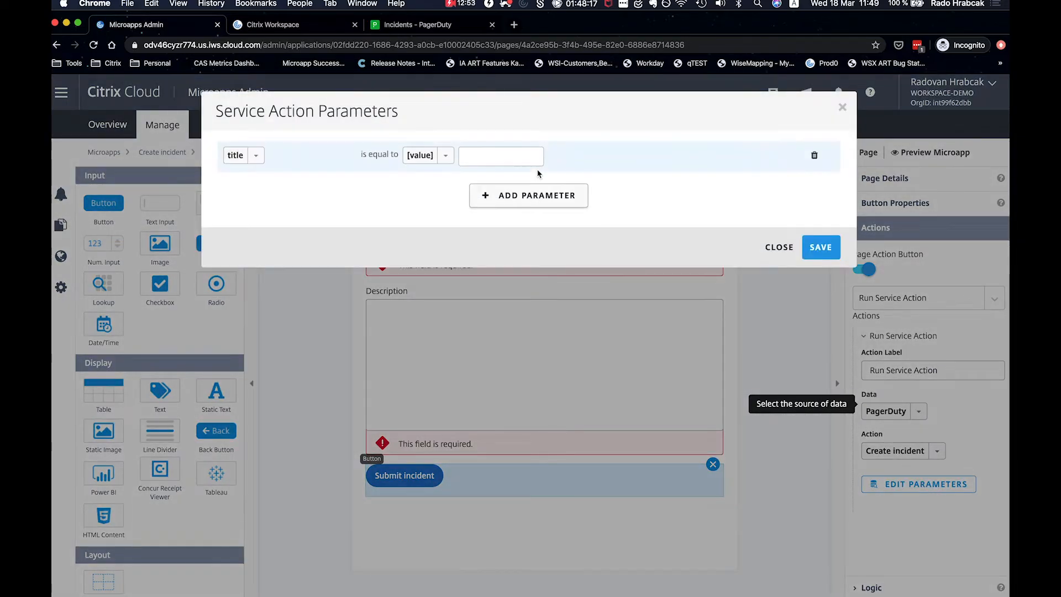
pyautogui.click(447, 158)
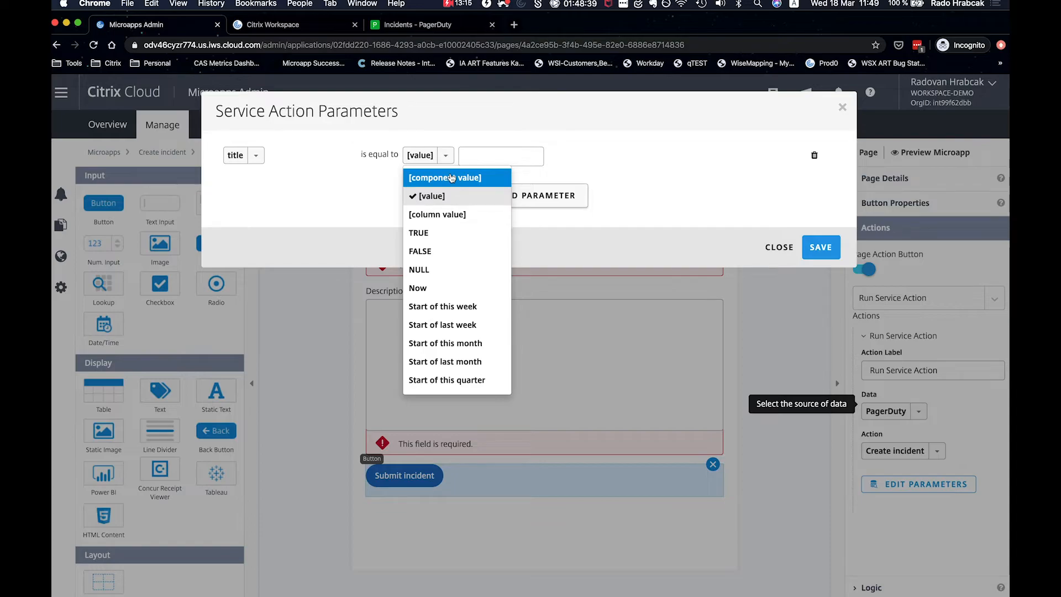
pyautogui.click(451, 177)
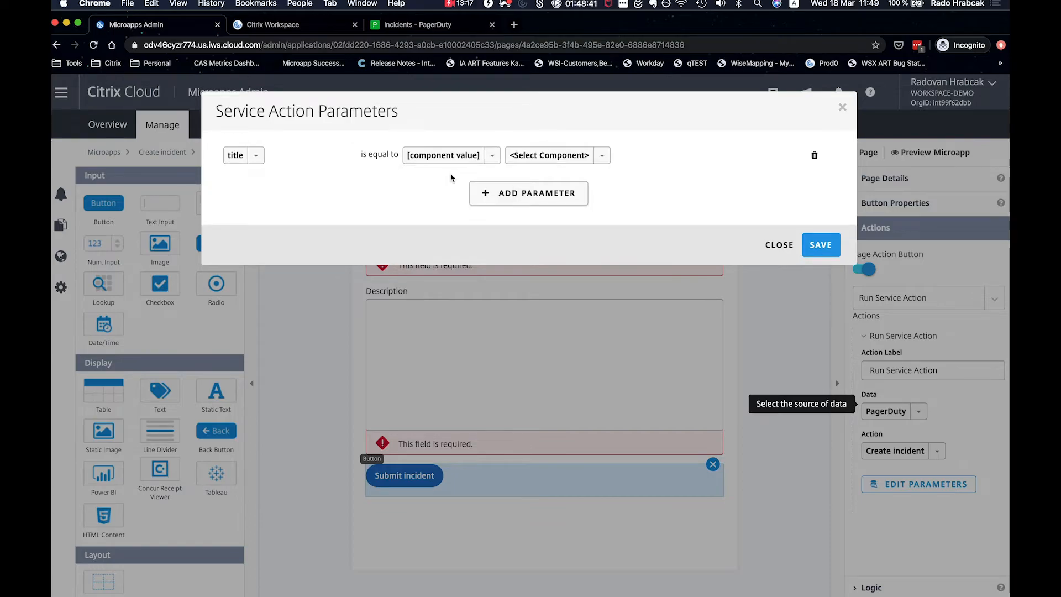
pyautogui.click(602, 156)
pyautogui.click(600, 157)
pyautogui.click(596, 160)
pyautogui.click(578, 178)
# Add a description parameter to the service action, map it to the component value of the Description field, and save the parameters
pyautogui.click(578, 192)
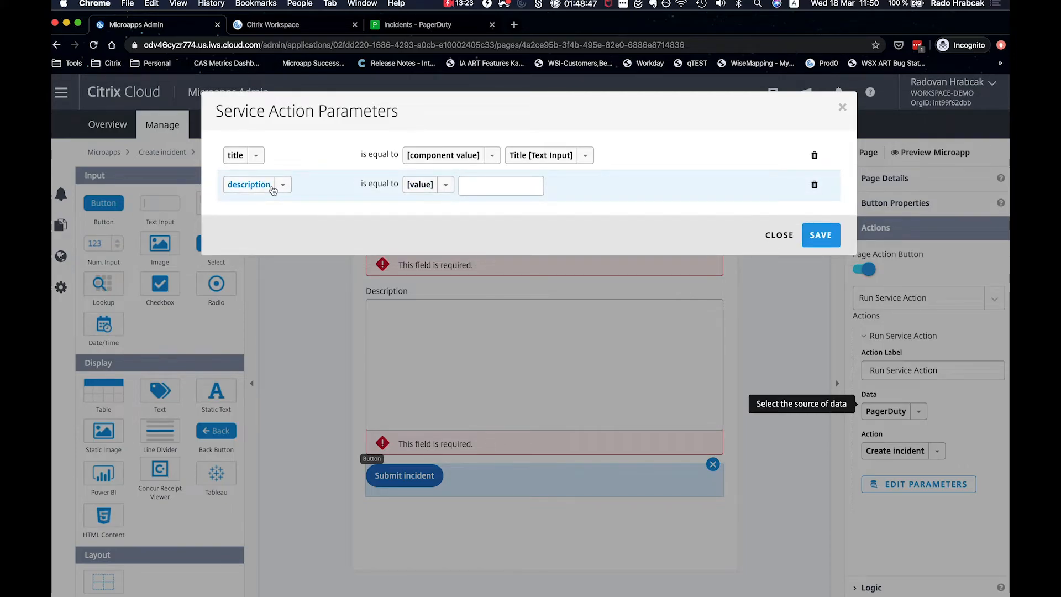
pyautogui.click(447, 186)
pyautogui.click(449, 207)
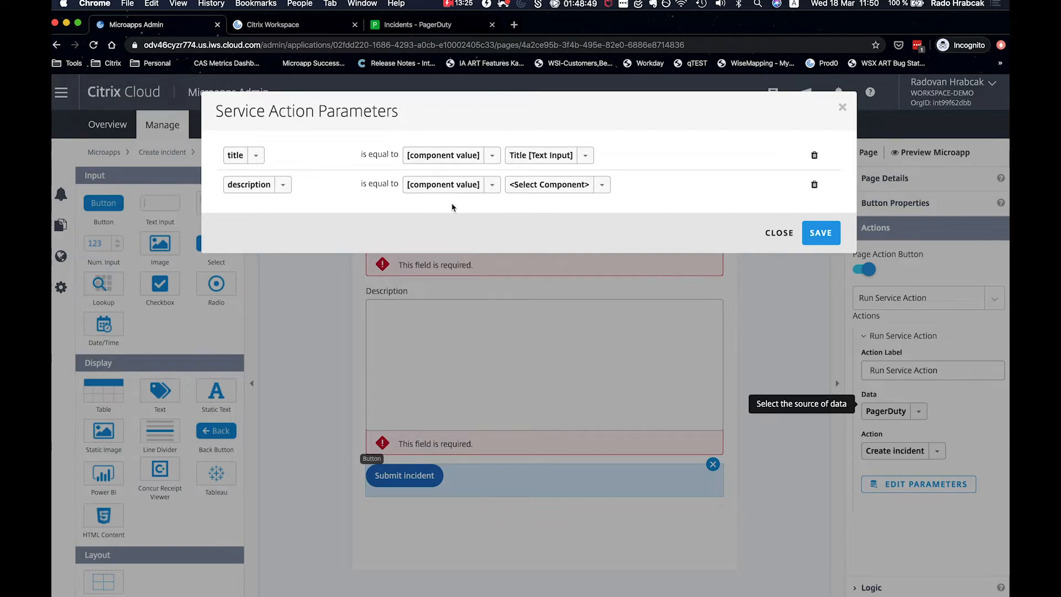
pyautogui.click(560, 188)
pyautogui.click(560, 225)
pyautogui.click(823, 232)
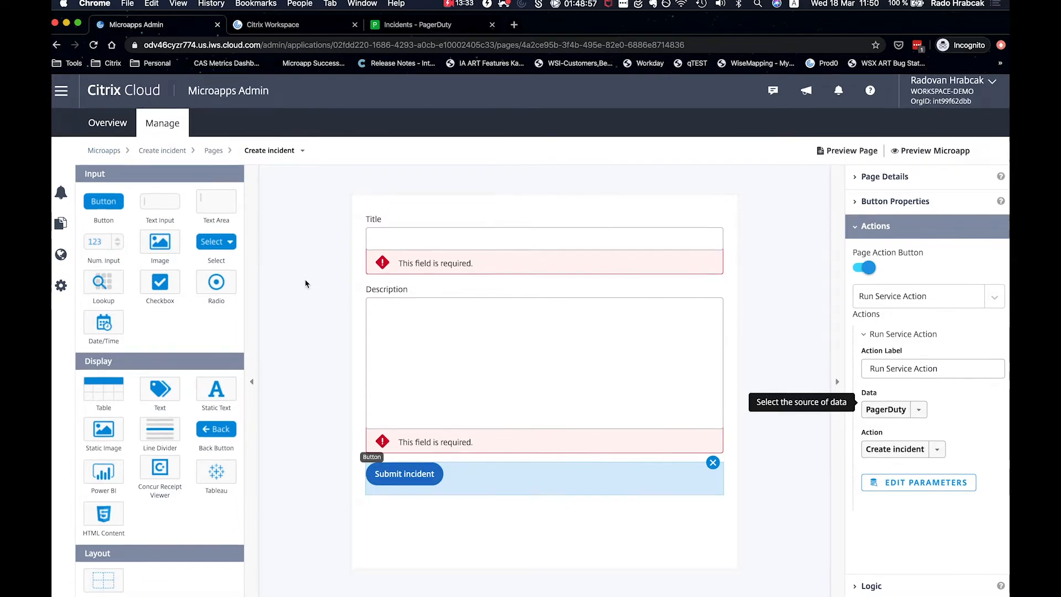
# Preview the Create incident page in phone view and return to desktop view
pyautogui.click(832, 155)
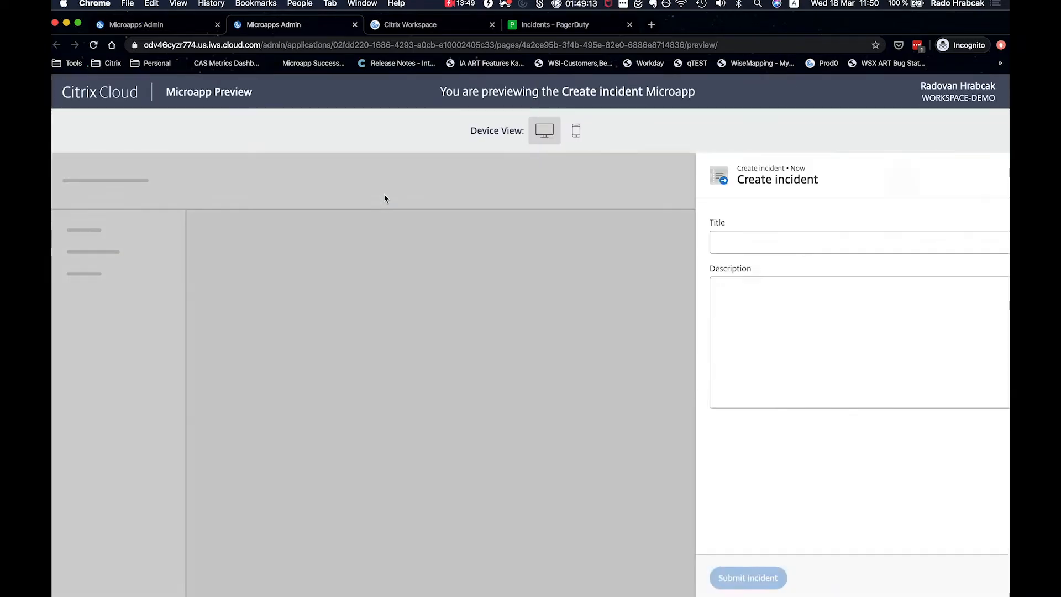
pyautogui.click(584, 135)
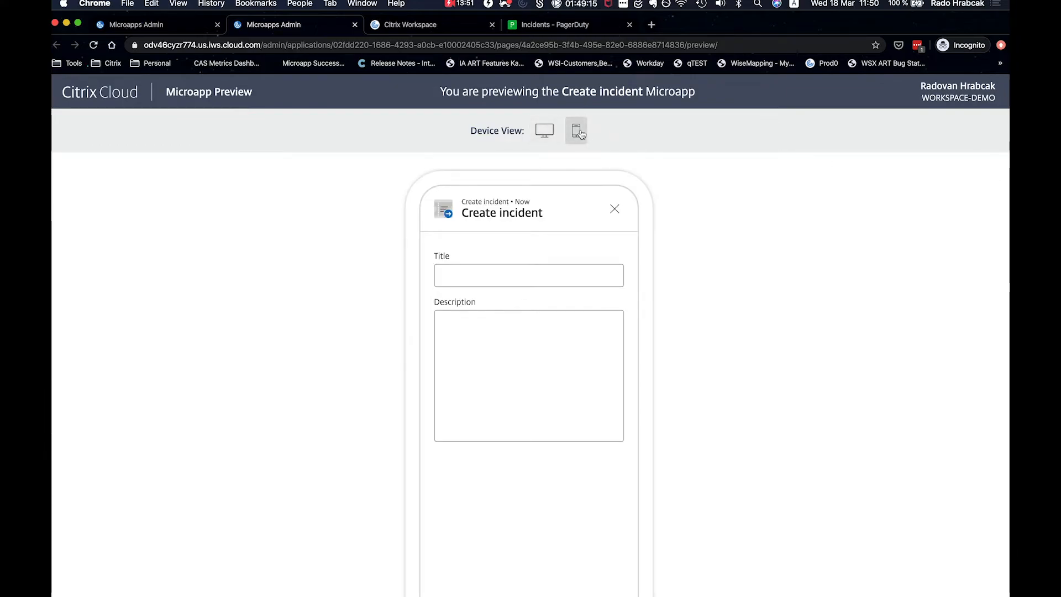
pyautogui.click(546, 133)
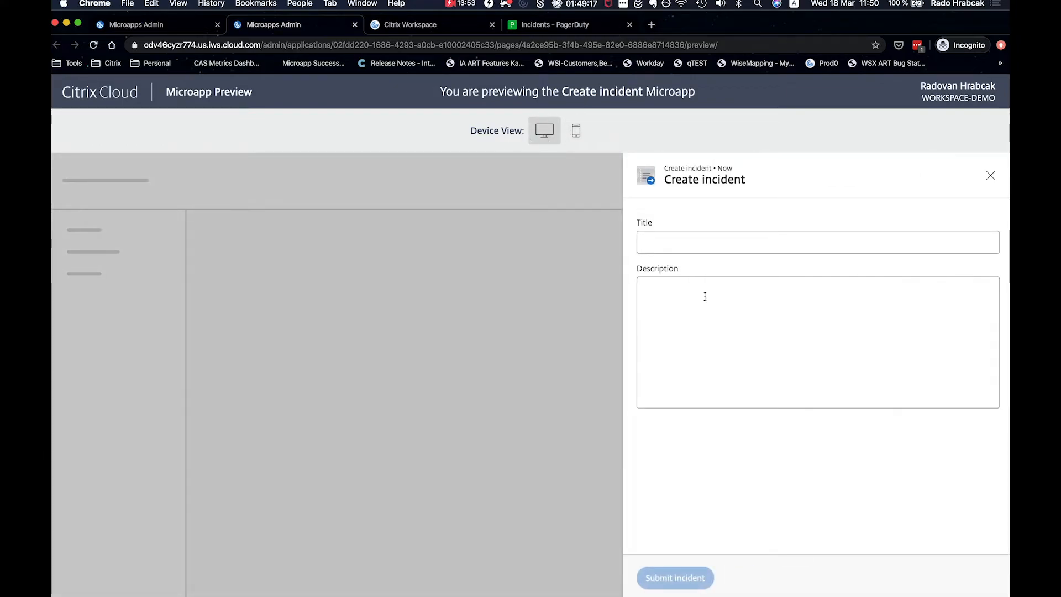
# Test the previewed form with "aa" as both Title and Description, and examine the filled form in phone view
pyautogui.click(711, 239)
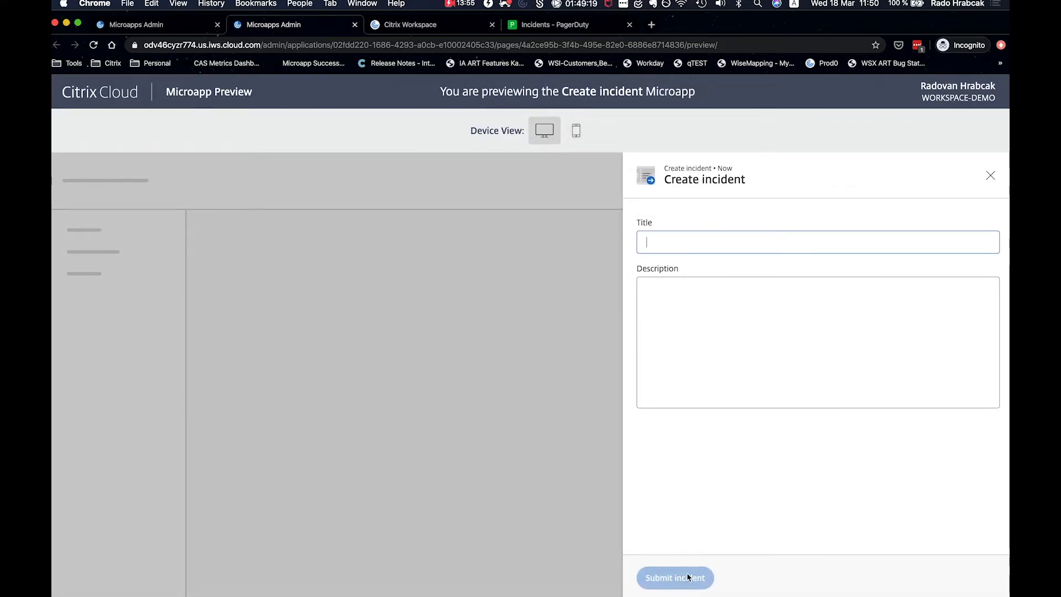
pyautogui.write('aa')
pyautogui.click(707, 332)
pyautogui.write('aa')
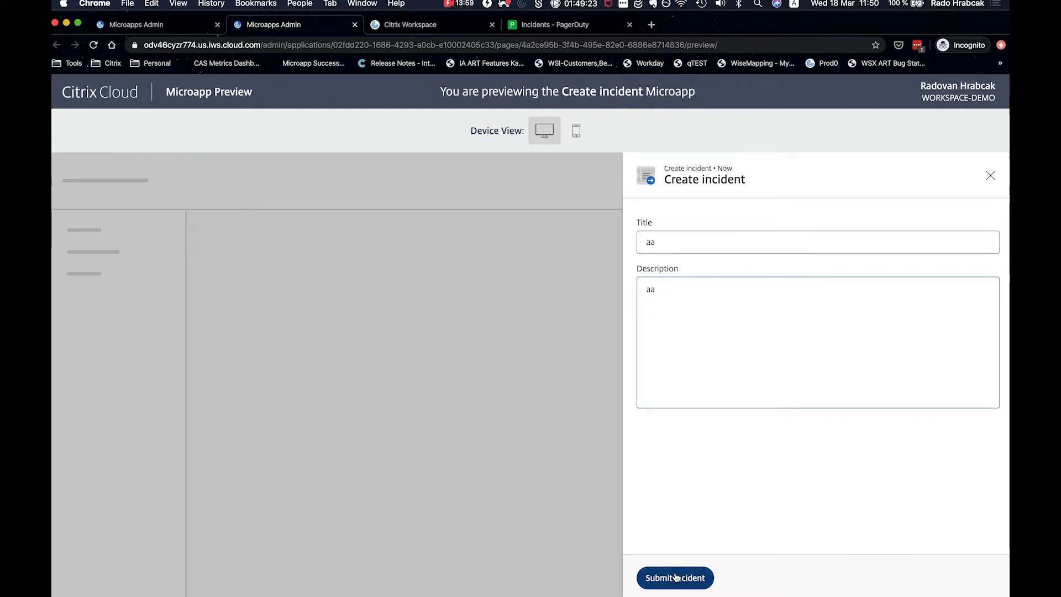
pyautogui.click(578, 131)
pyautogui.scroll(-5, 608, 249)
pyautogui.scroll(5, 613, 277)
pyautogui.scroll(-1, 622, 319)
pyautogui.scroll(1, 622, 319)
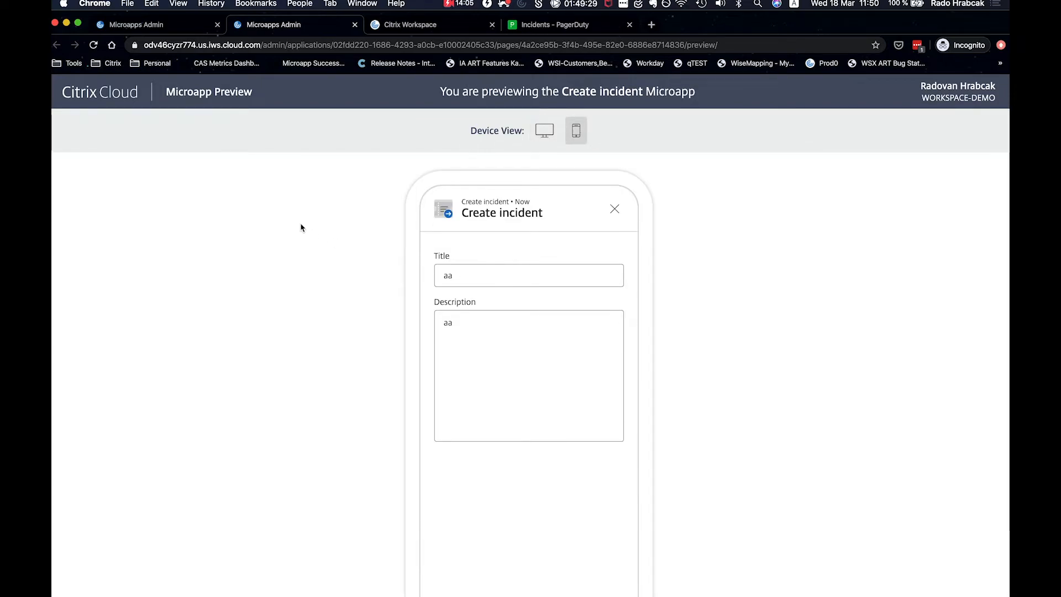
# Return to the microapp integrations list in Microapps Admin and open the Create incident microapp for editing
pyautogui.click(155, 31)
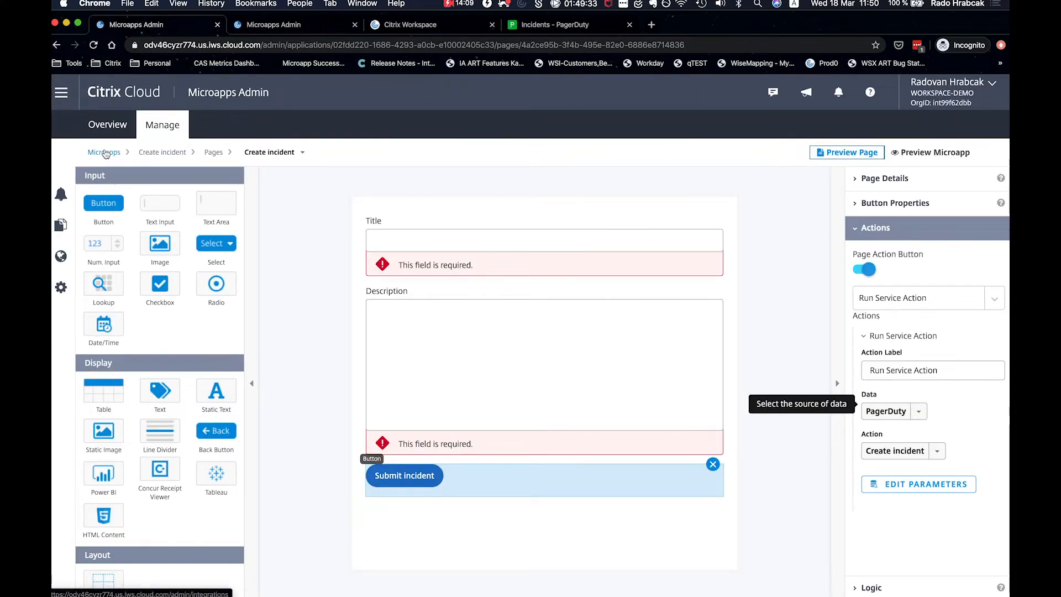
pyautogui.click(105, 152)
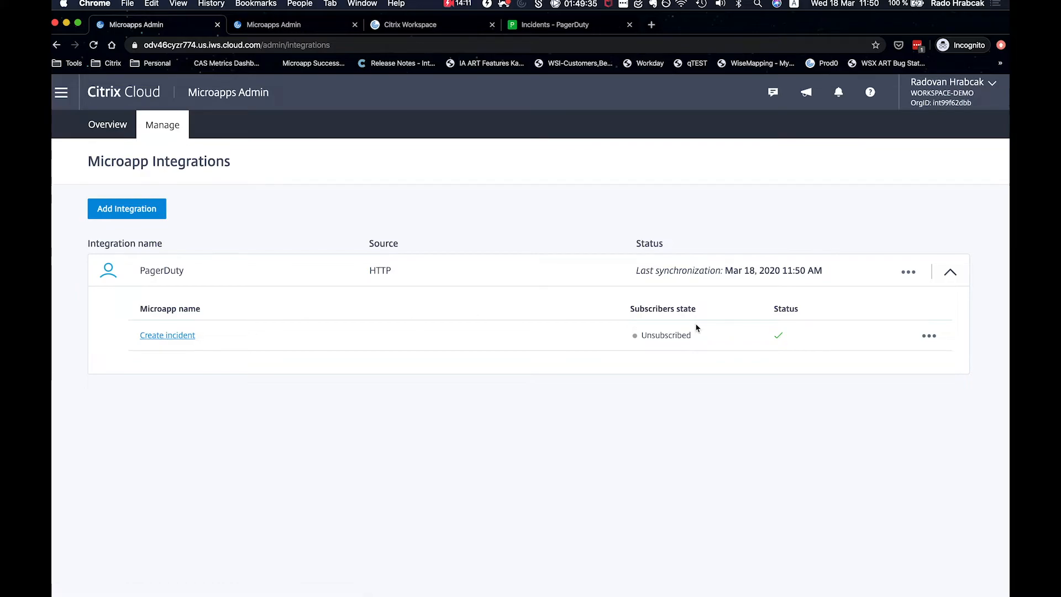
pyautogui.click(930, 337)
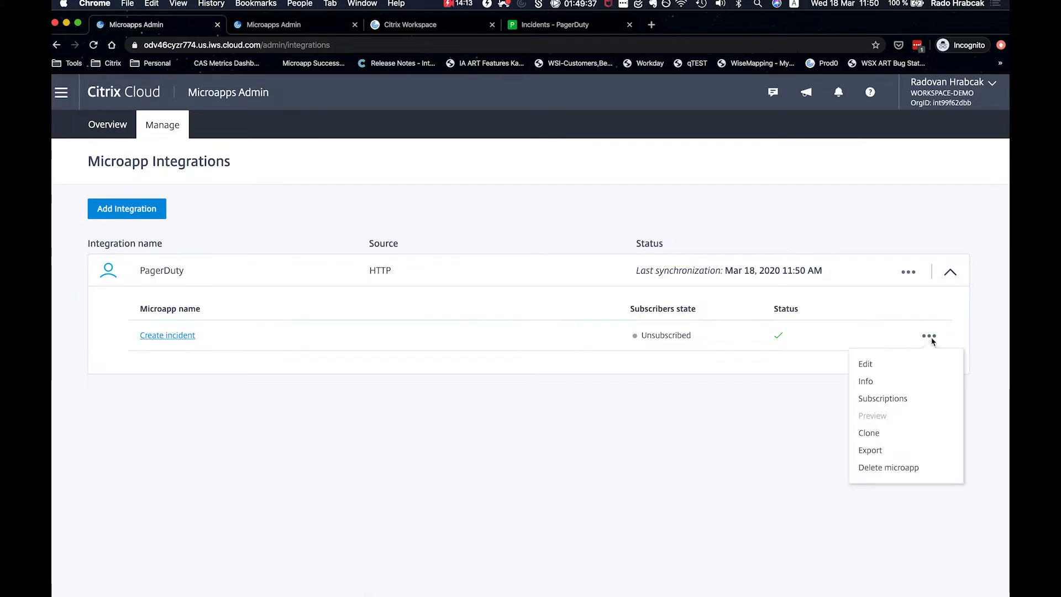
pyautogui.click(866, 364)
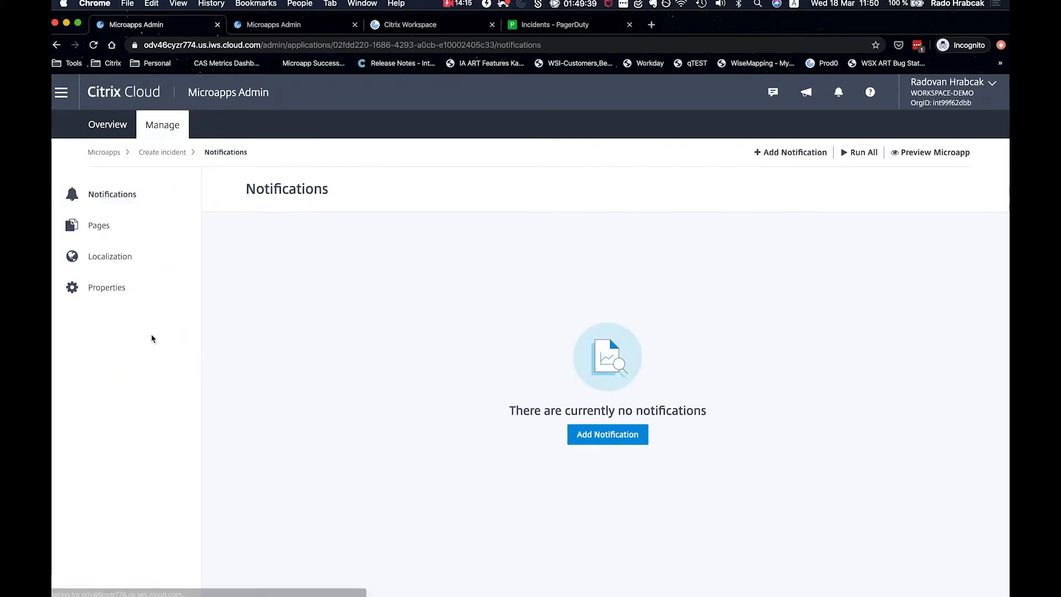
# Switch to Citrix Workspace, check which actions are available, and return to Microapps Admin
pyautogui.click(271, 24)
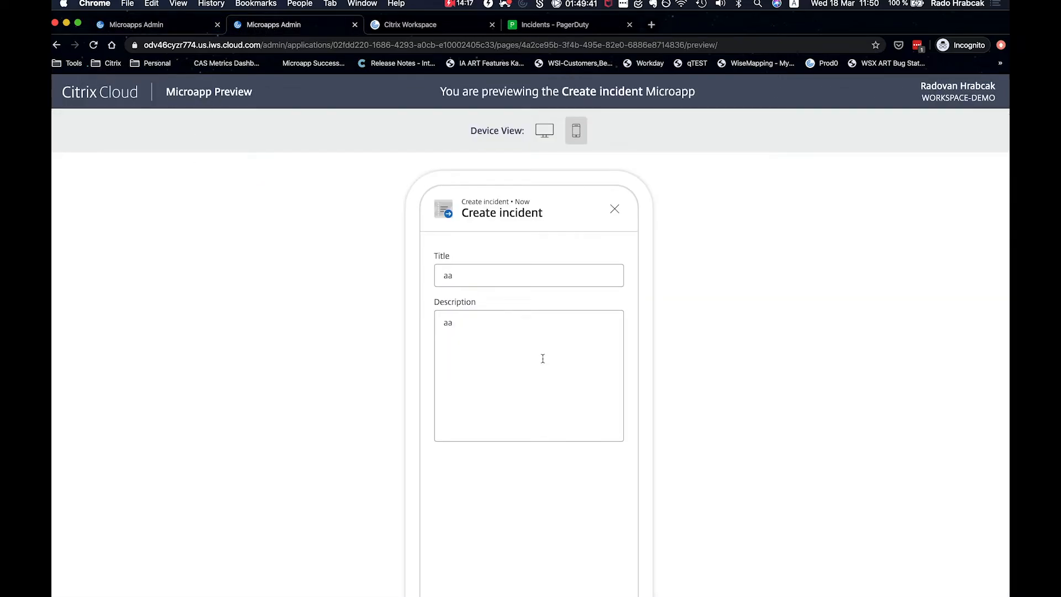
pyautogui.click(409, 24)
pyautogui.click(539, 379)
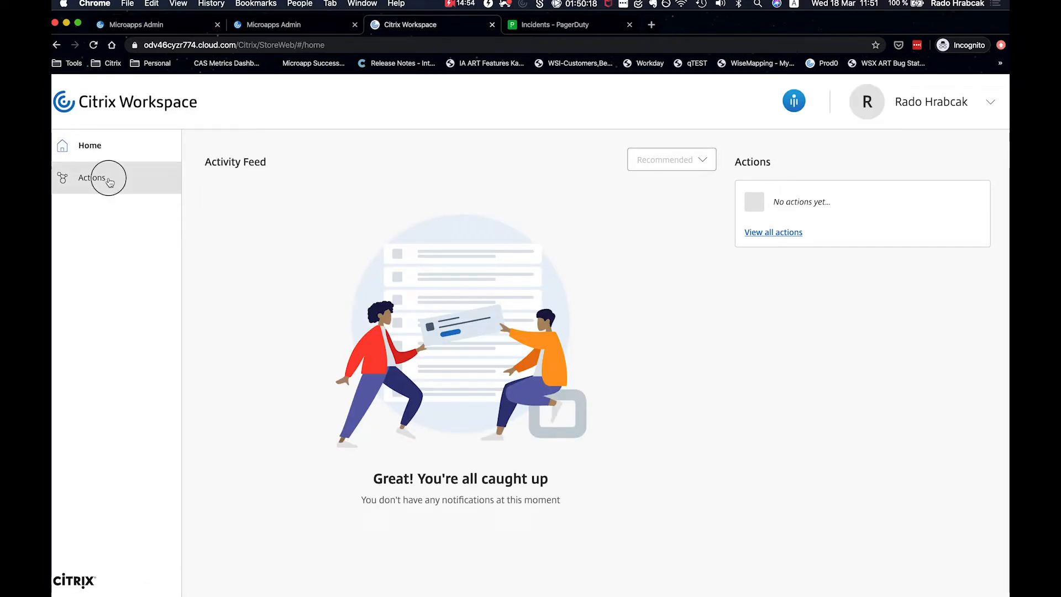
pyautogui.click(108, 180)
pyautogui.press('super+1')
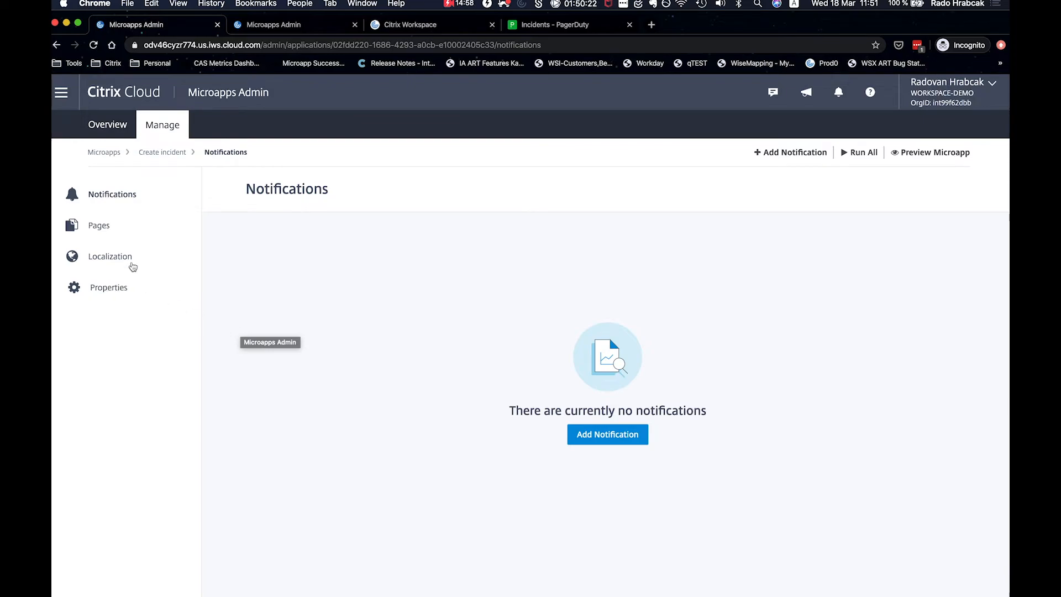
# Enable the Create incident microapp as an action with Create incident as its action page, and save its properties
pyautogui.click(117, 223)
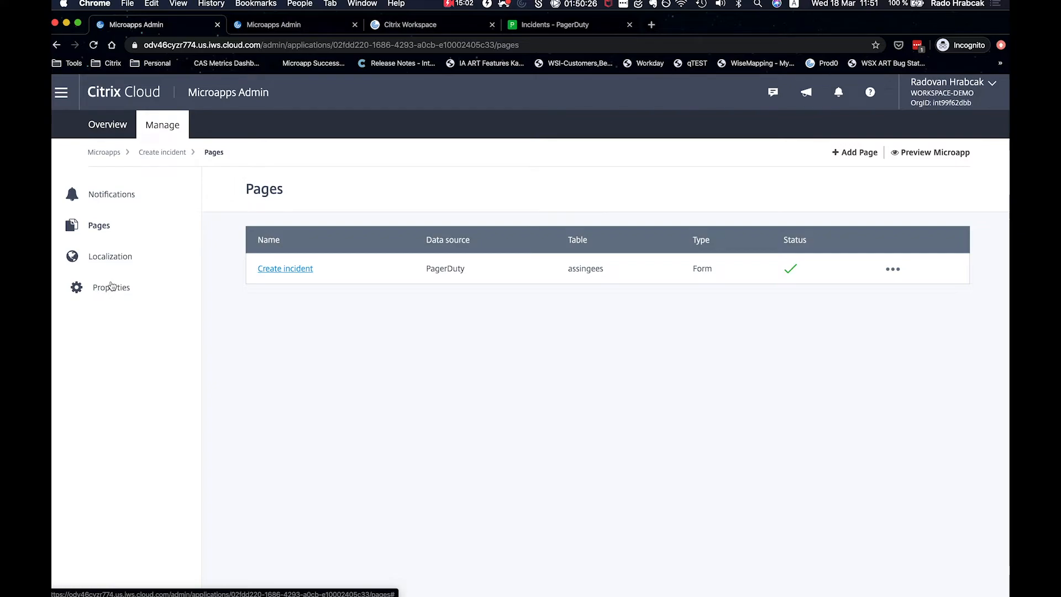
pyautogui.click(111, 286)
pyautogui.scroll(-1, 372, 384)
pyautogui.scroll(-1, 372, 384)
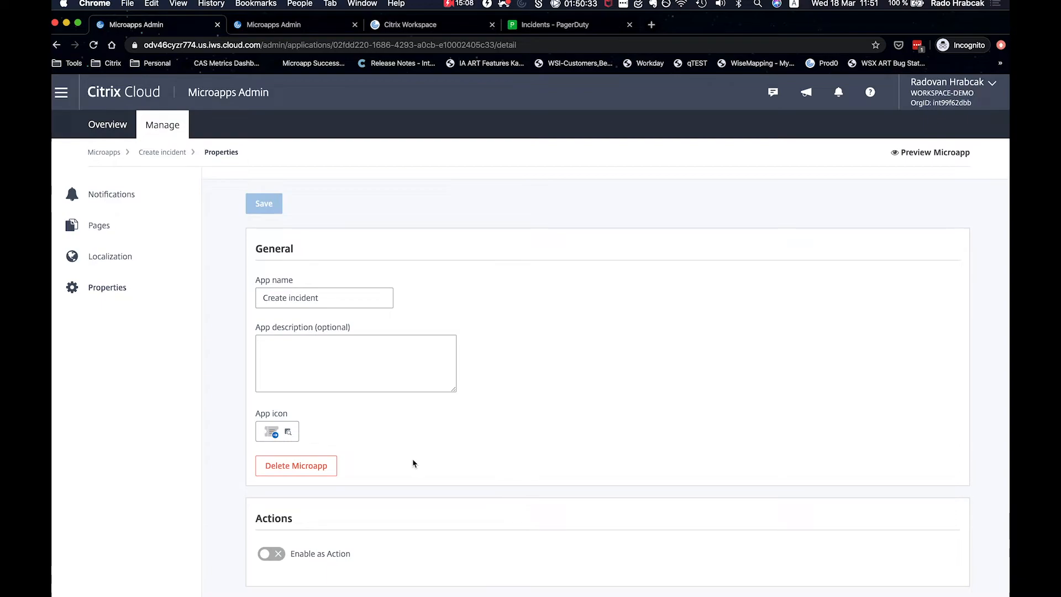
pyautogui.click(272, 554)
pyautogui.scroll(-2, 422, 497)
pyautogui.click(328, 553)
pyautogui.click(309, 552)
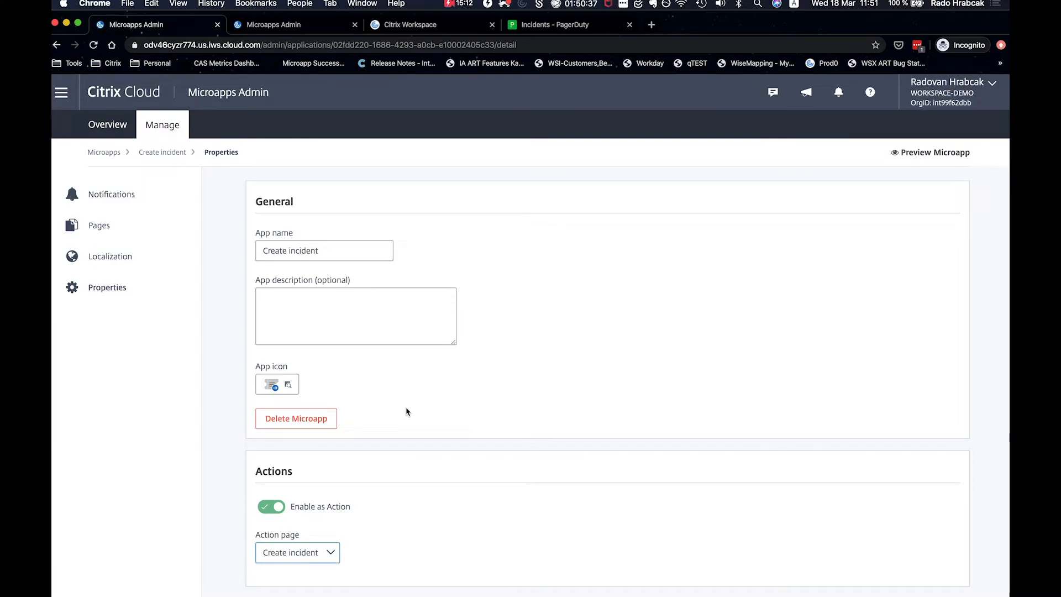
pyautogui.scroll(3, 407, 412)
pyautogui.click(271, 241)
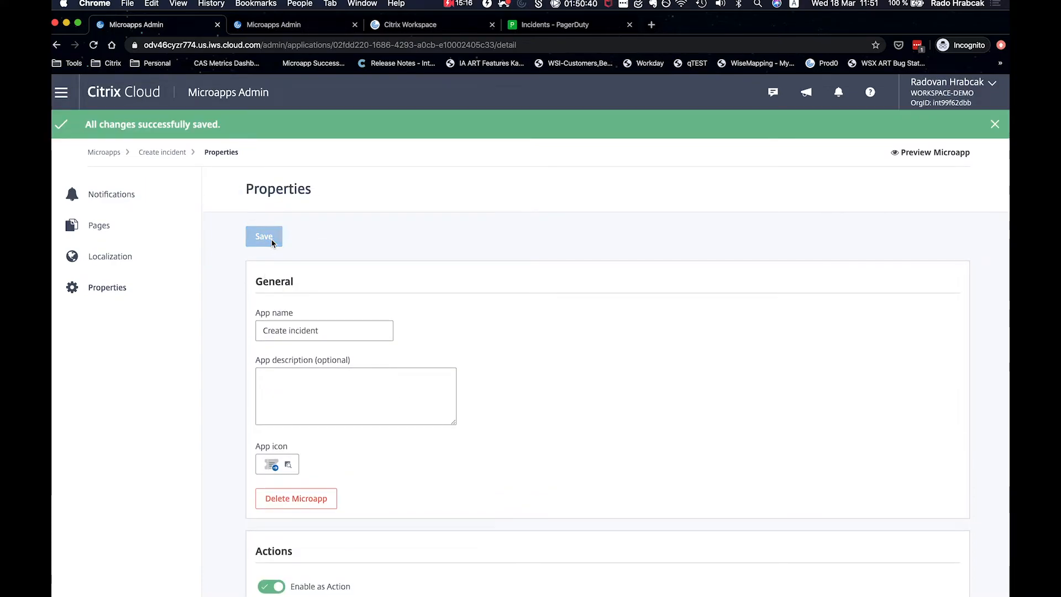
# Return to the microapp integrations list and open the subscriptions of the Create incident microapp
pyautogui.click(413, 24)
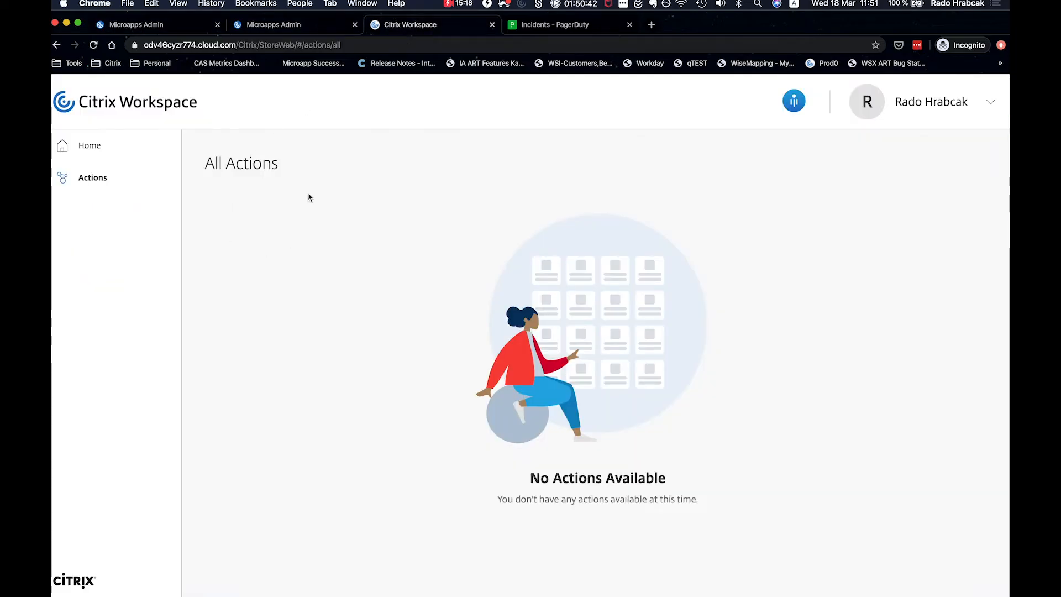
pyautogui.click(142, 24)
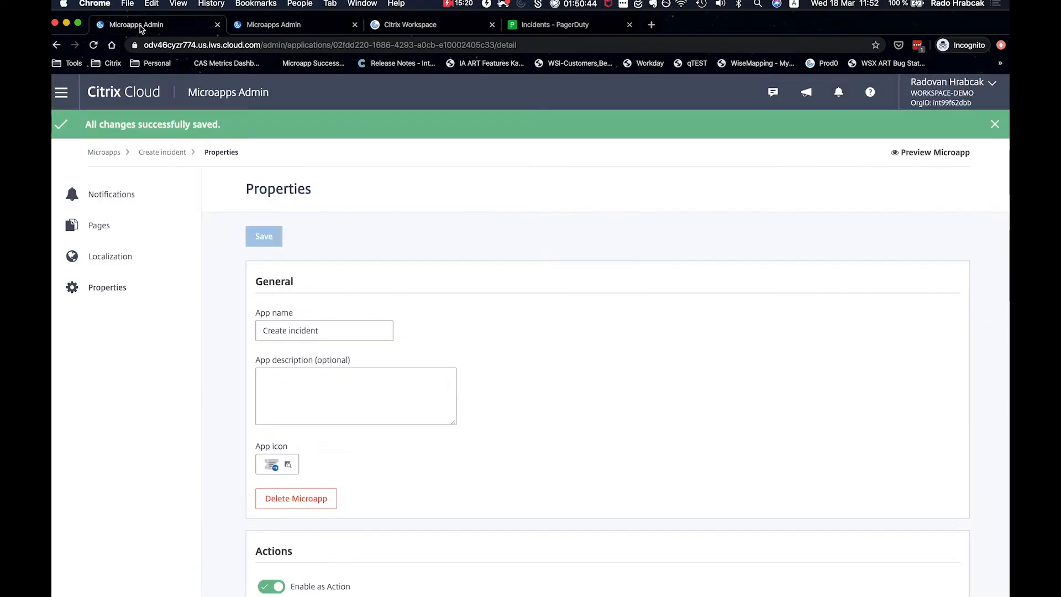
pyautogui.click(105, 152)
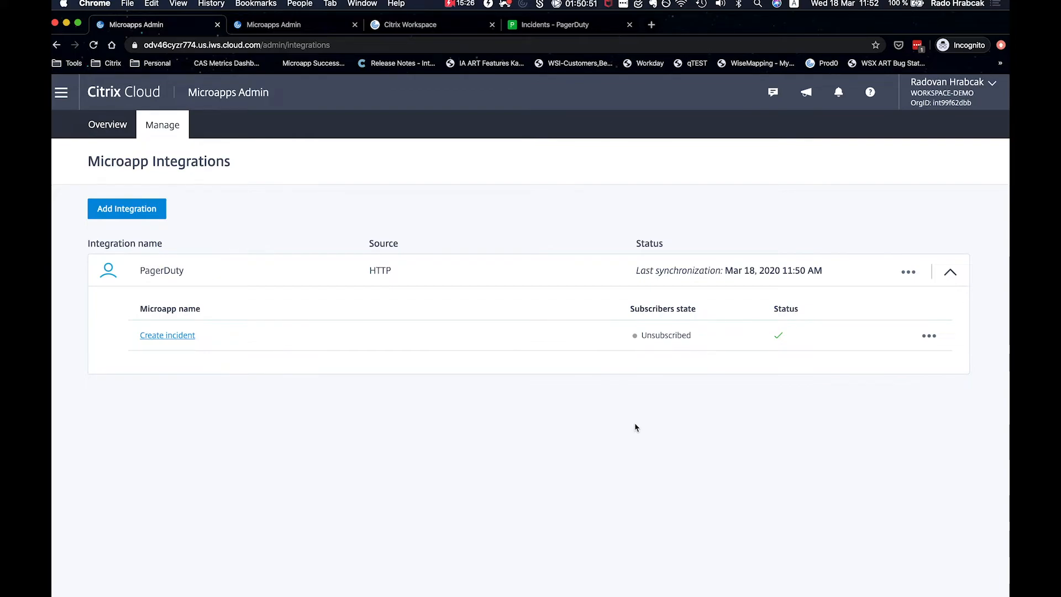
pyautogui.click(931, 336)
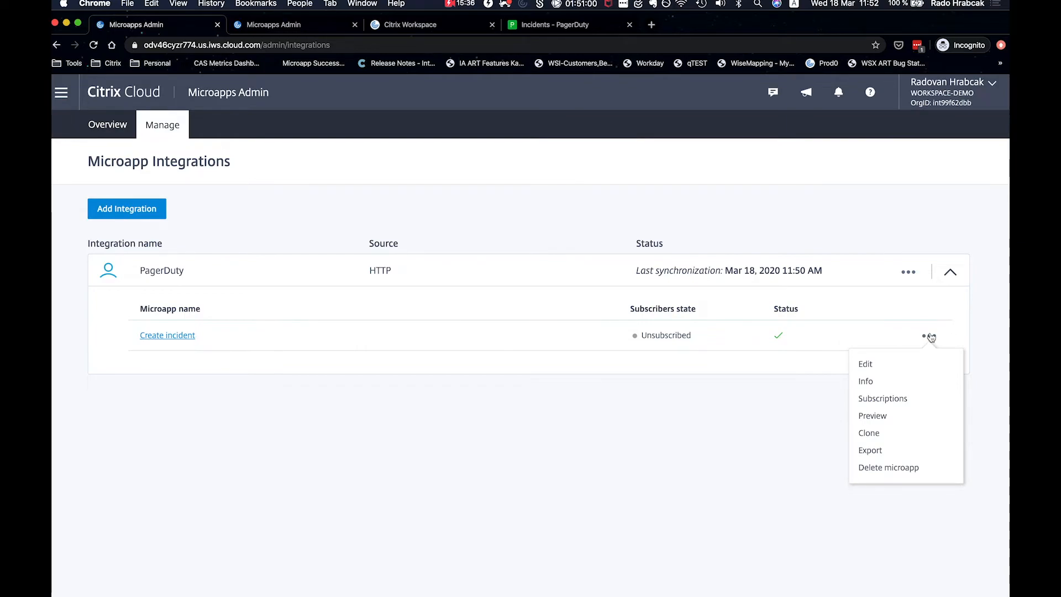
pyautogui.click(908, 402)
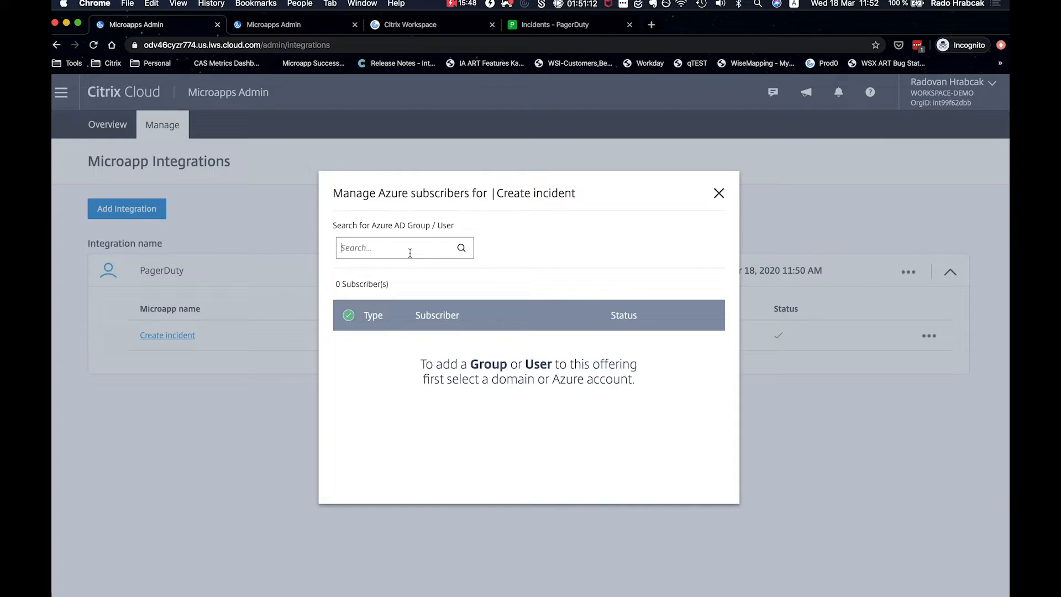
# Search for the user by first name, add their Azure AD account as a subscriber, and close the subscribers dialog
pyautogui.write('rado')
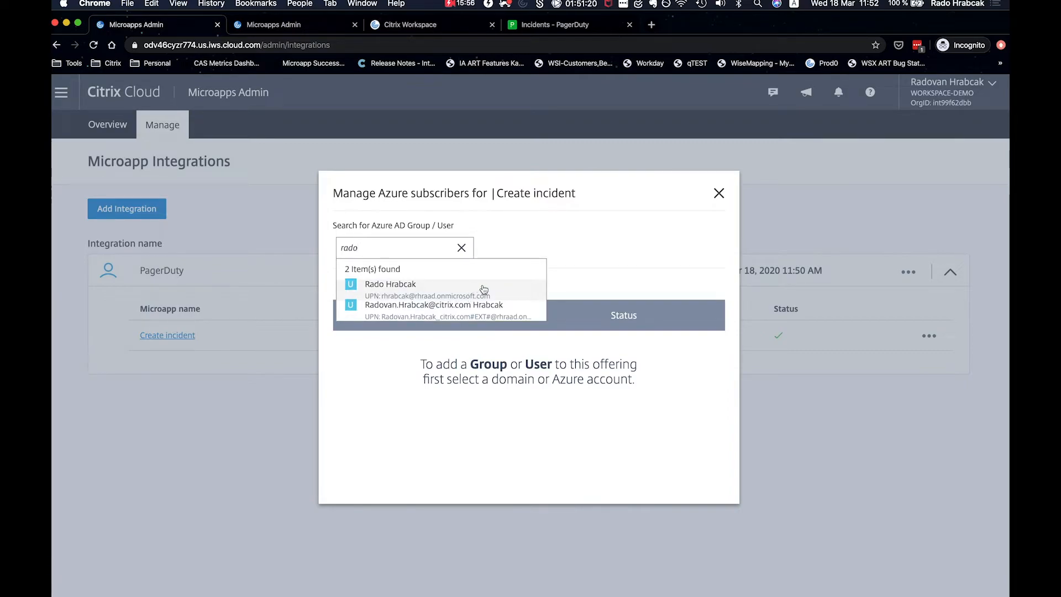
pyautogui.click(484, 288)
pyautogui.click(645, 239)
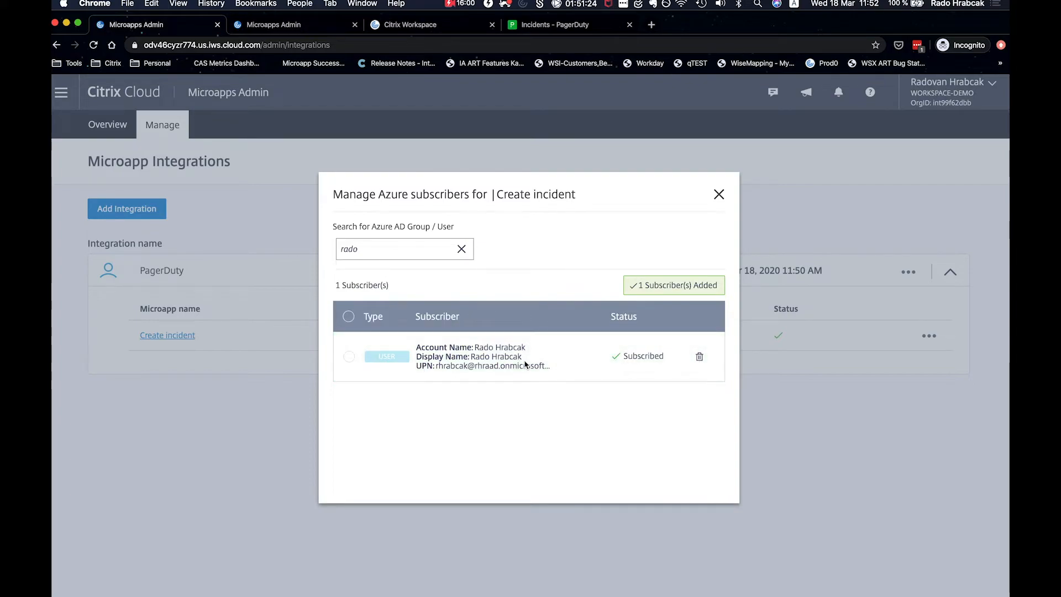
pyautogui.click(462, 249)
pyautogui.click(429, 244)
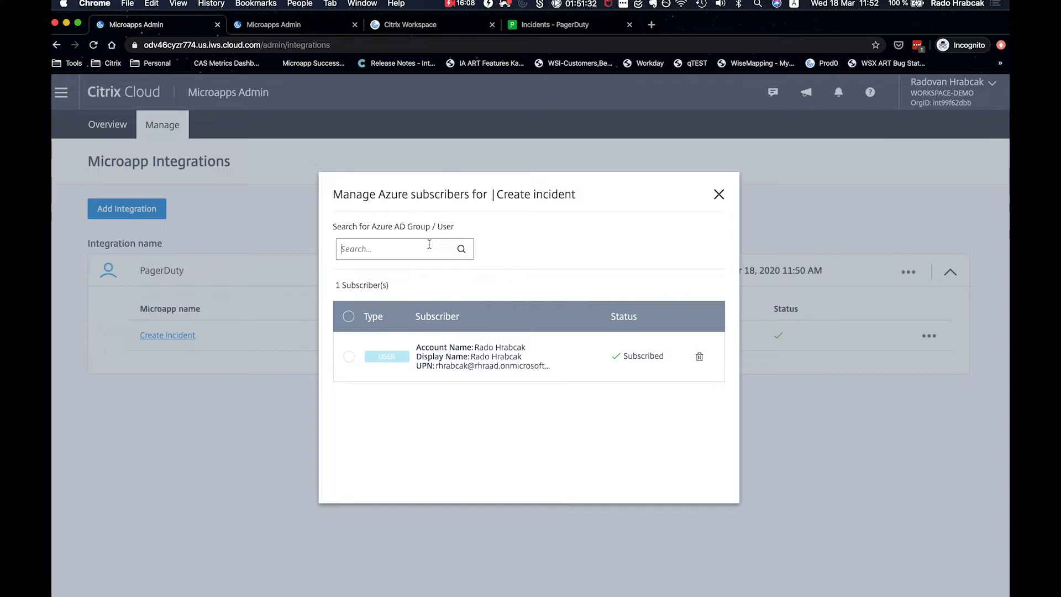
pyautogui.click(430, 244)
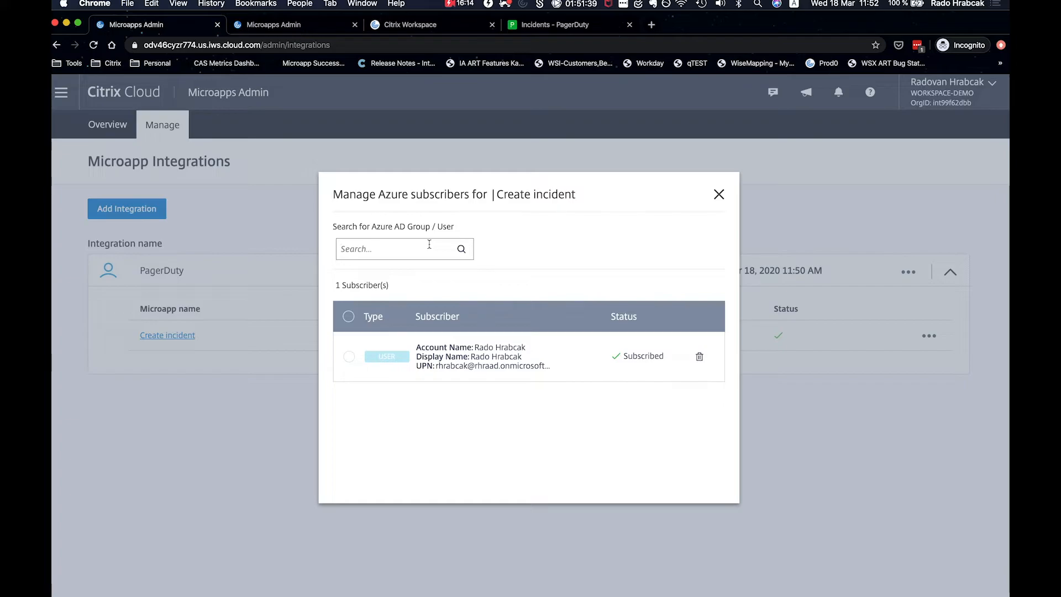
pyautogui.click(720, 195)
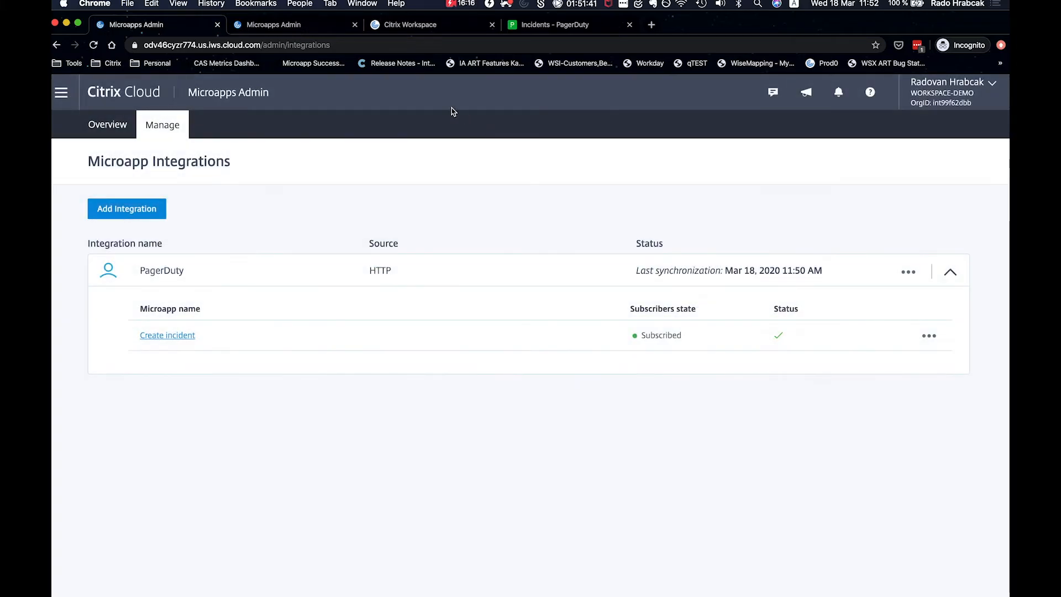
# Switch to Citrix Workspace, reload it, and check the list of all actions for the Create incident microapp
pyautogui.click(408, 32)
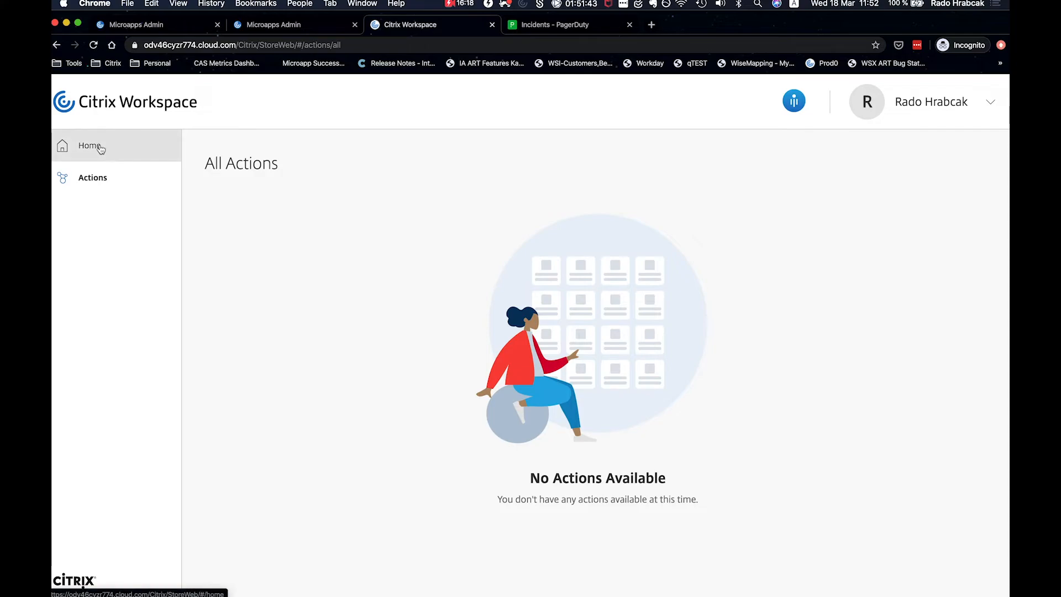
pyautogui.click(100, 46)
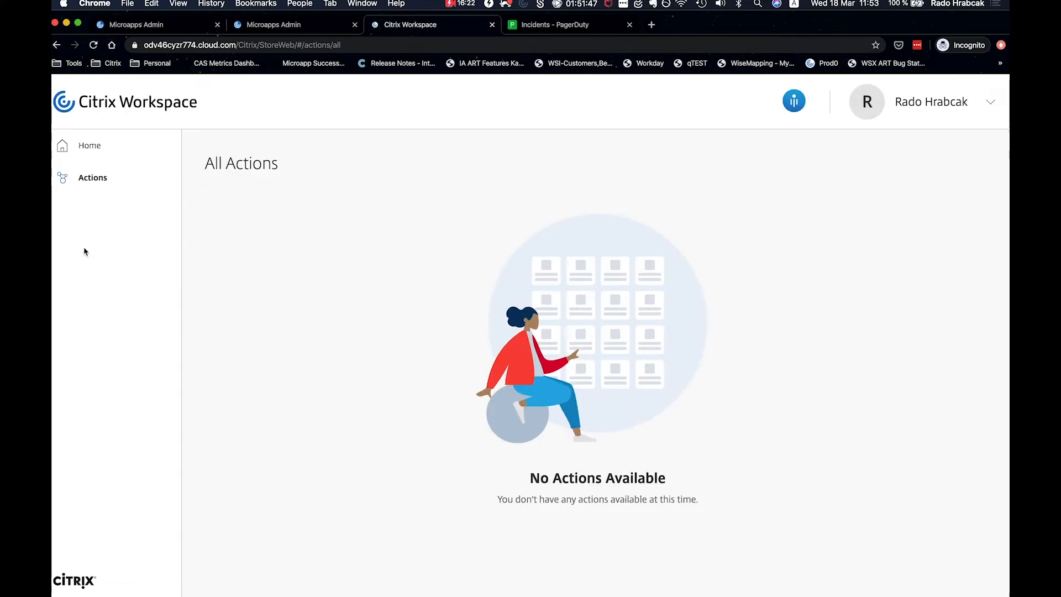
pyautogui.click(951, 110)
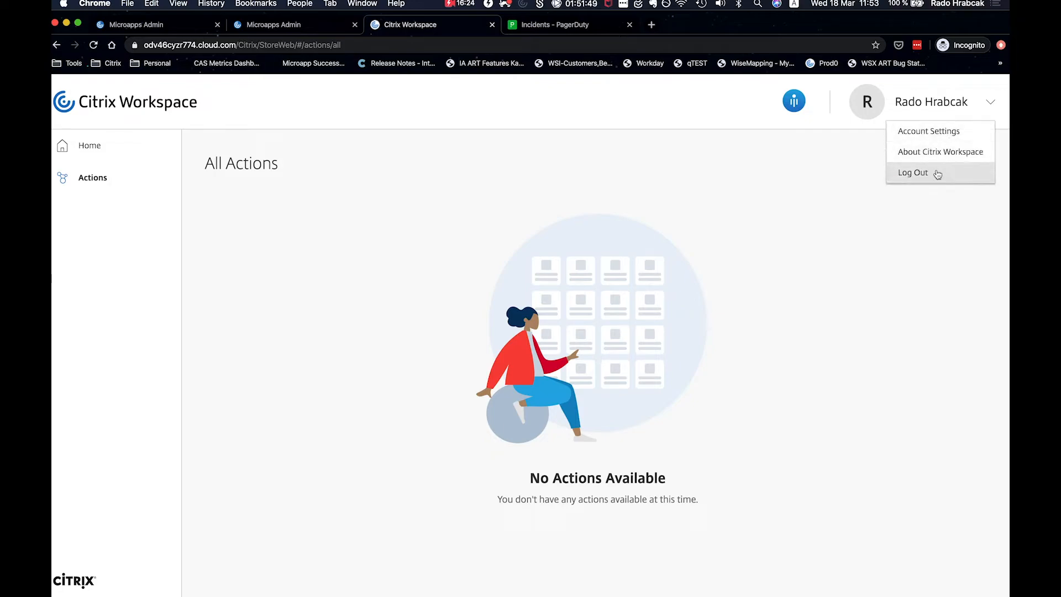
pyautogui.click(451, 113)
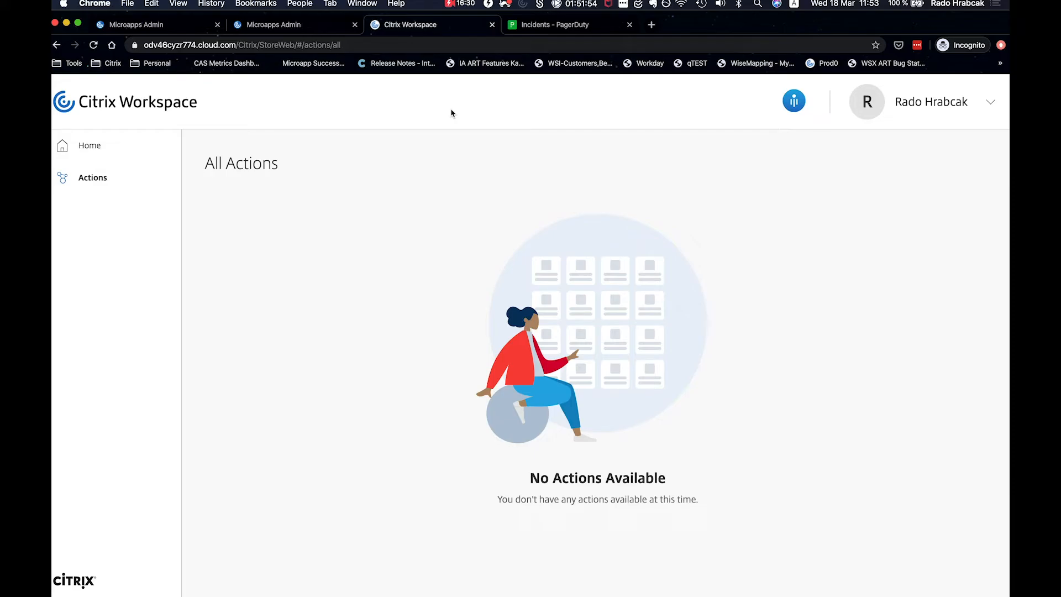
pyautogui.click(111, 147)
pyautogui.click(107, 185)
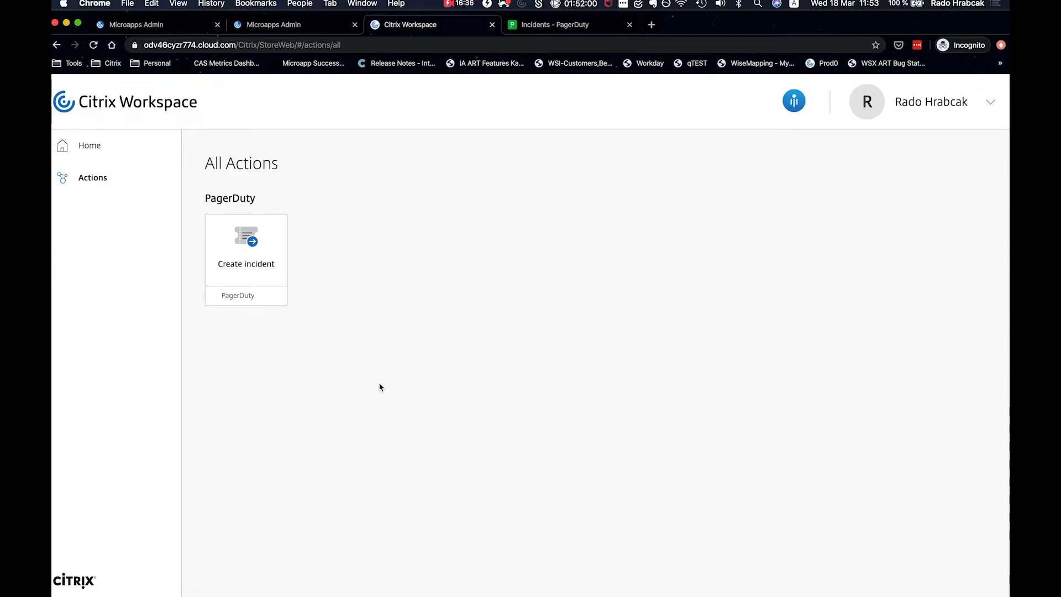
# Open the Create incident action in Citrix Workspace and enter the title Converge demo from Citrix Workspace
pyautogui.click(249, 266)
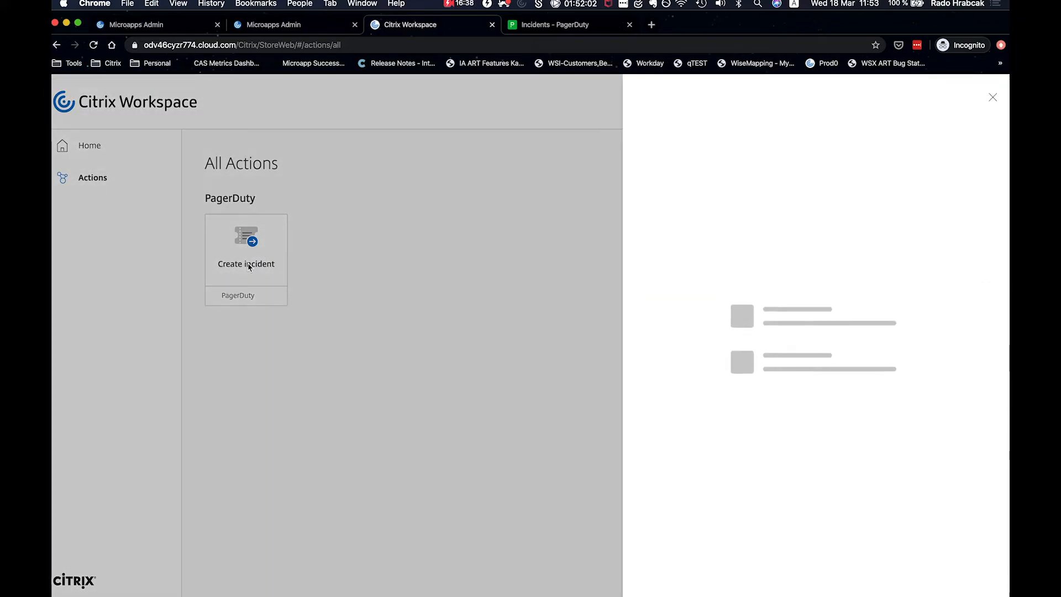
pyautogui.click(820, 155)
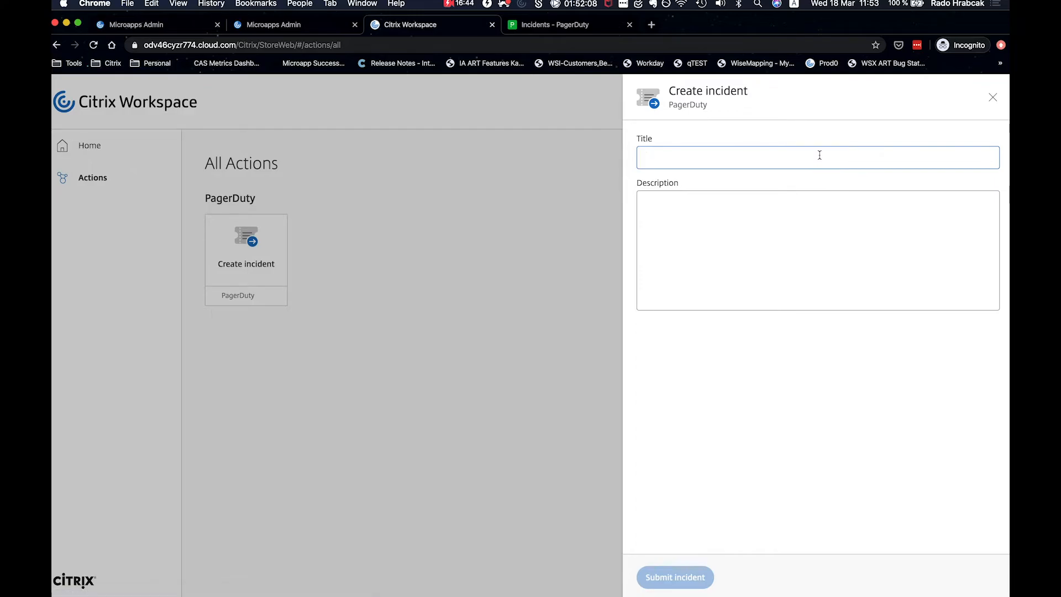
pyautogui.click(592, 27)
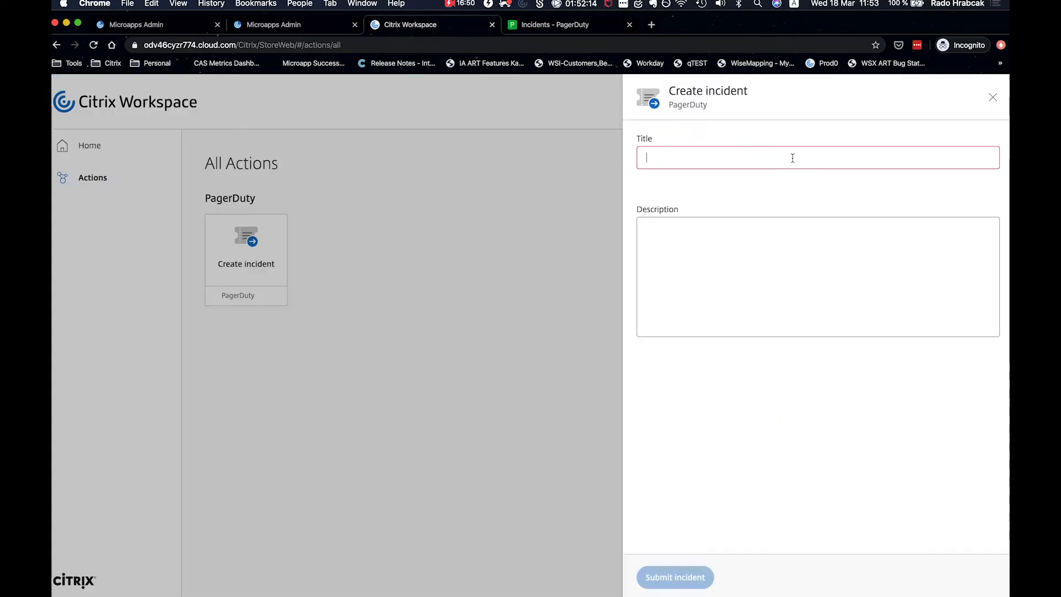
pyautogui.click(423, 24)
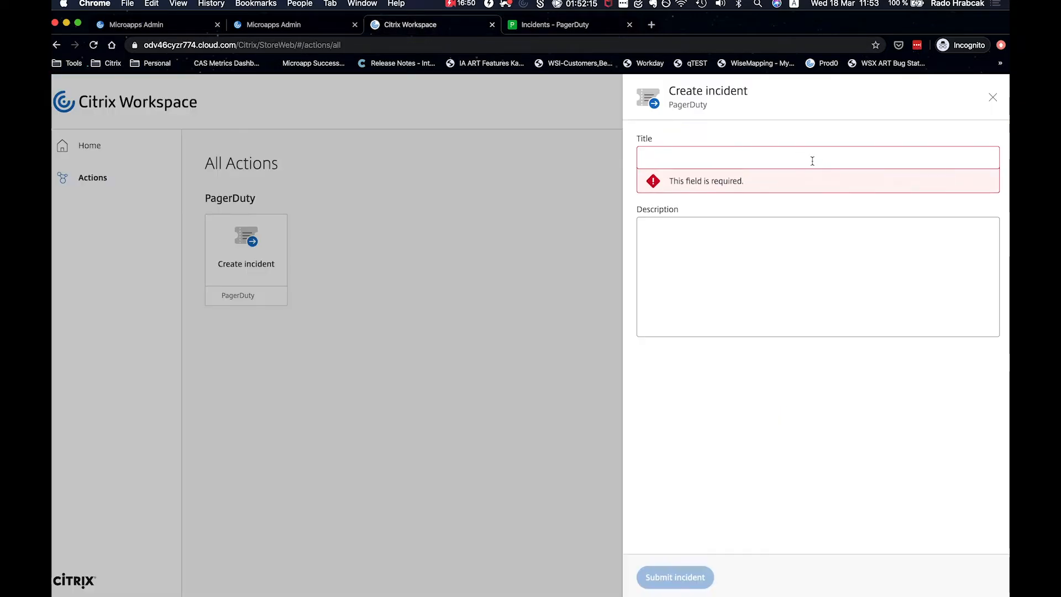
pyautogui.write('Converge ')
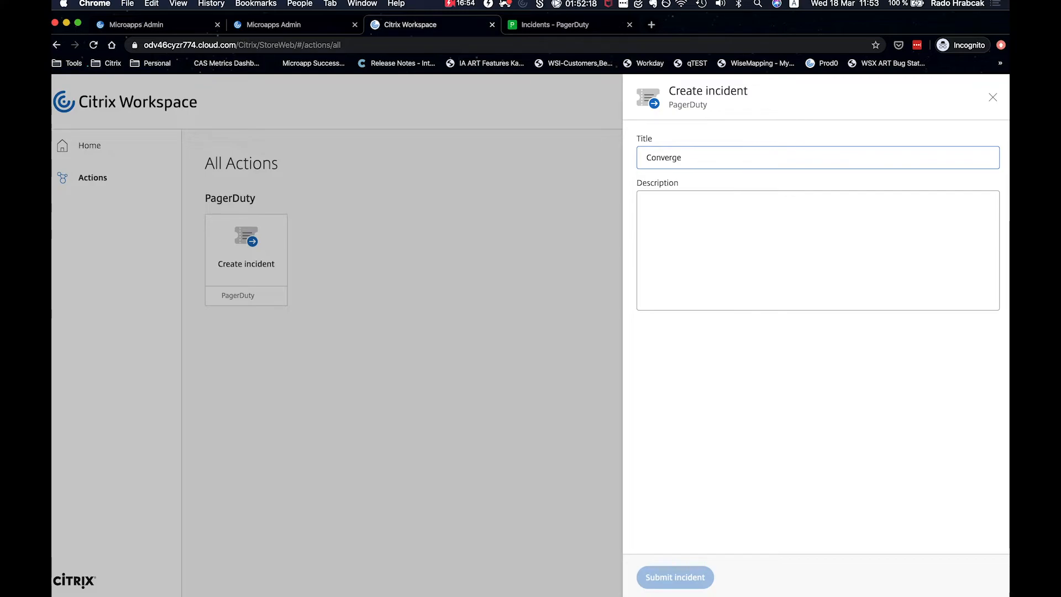
pyautogui.write('demo from ')
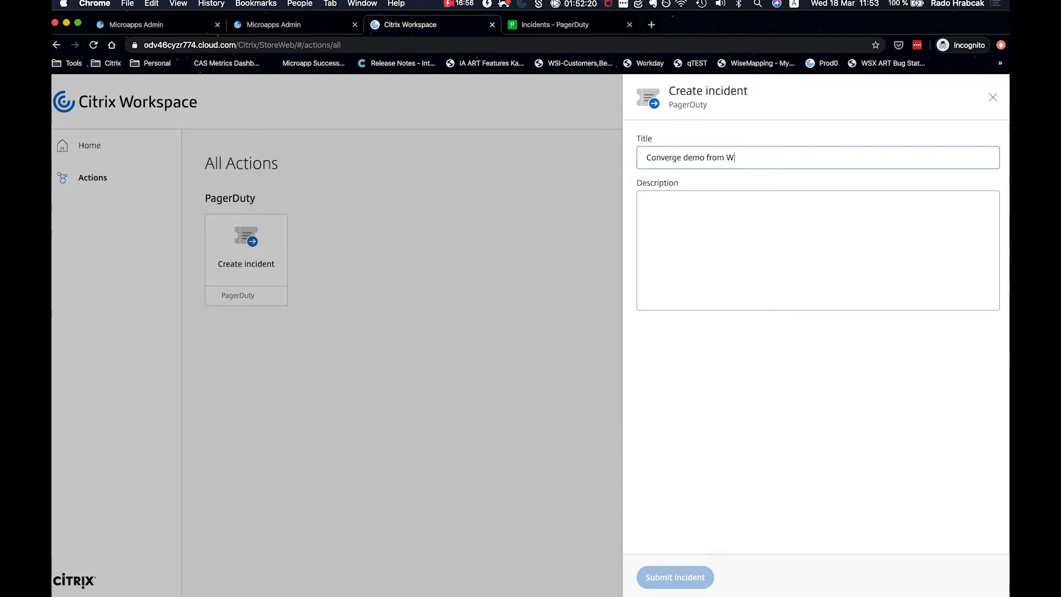
pyautogui.write('Citrix workspace')
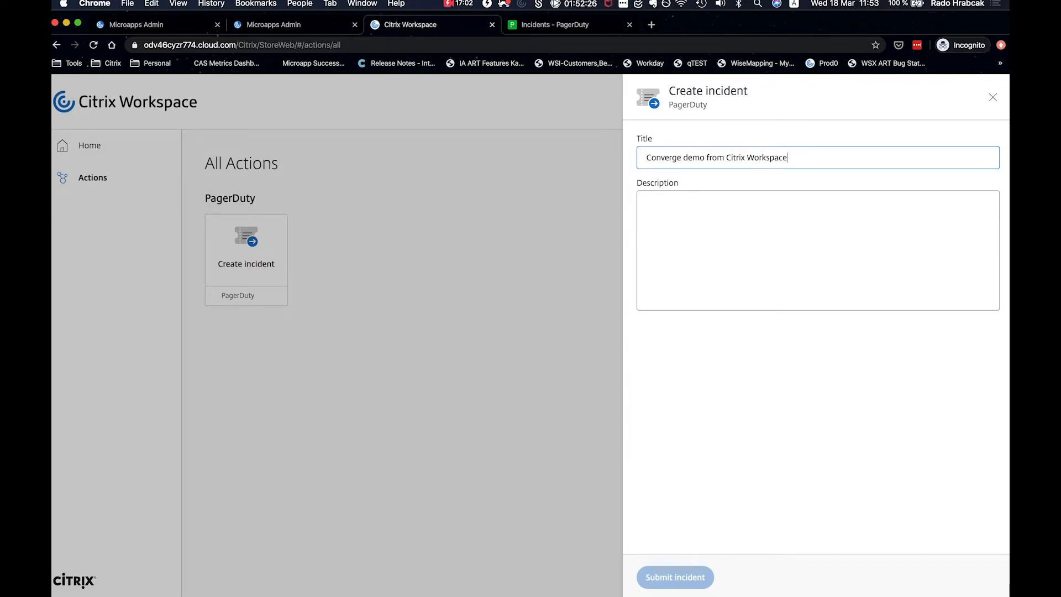
# Copy the incident's title into its description and try to submit the incident
pyautogui.press('super+a')
pyautogui.press('super+c')
pyautogui.click(785, 210)
pyautogui.press('super+v')
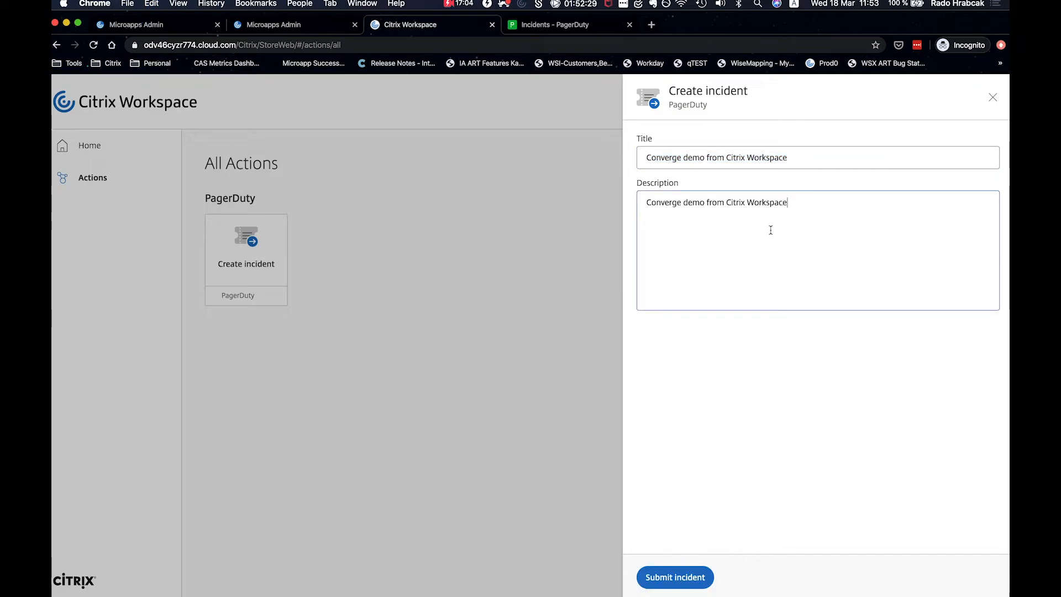
pyautogui.click(676, 577)
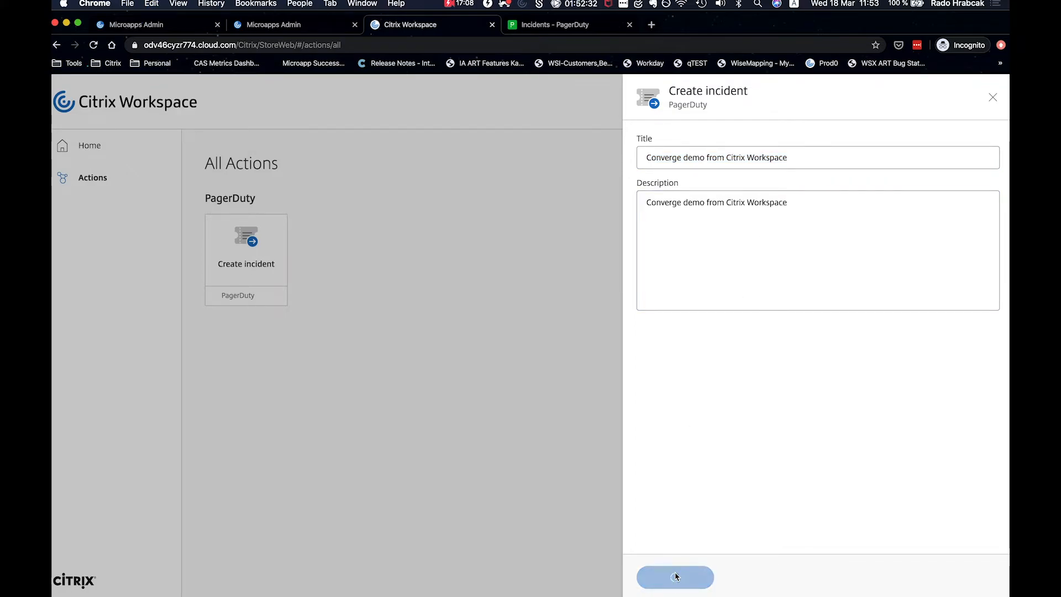
pyautogui.click(675, 576)
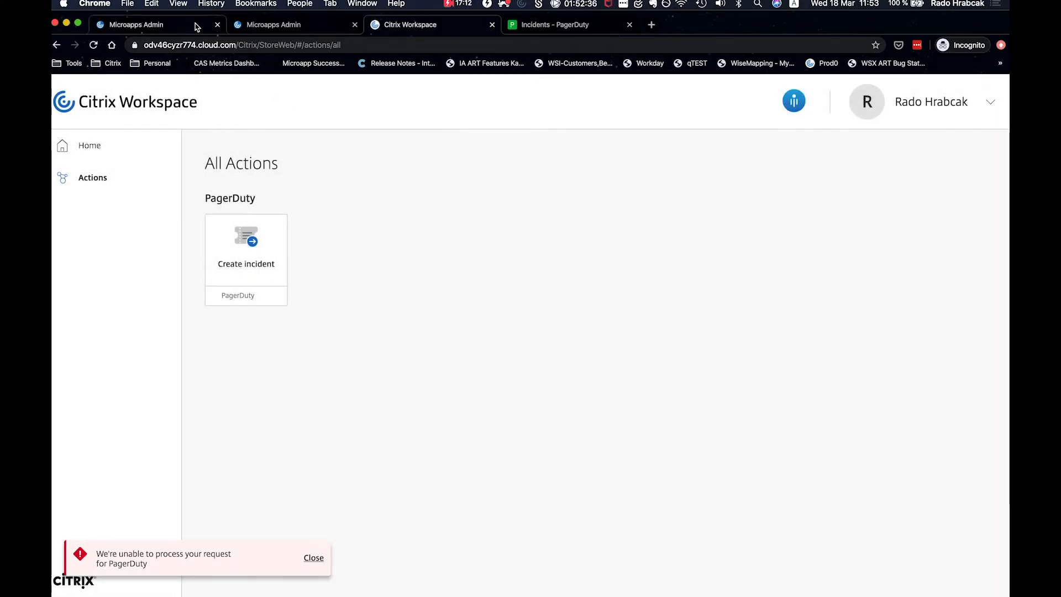
# Switch to Microapps Admin and examine the request and response in the HTTP log of PagerDuty's Create incident service action
pyautogui.click(197, 26)
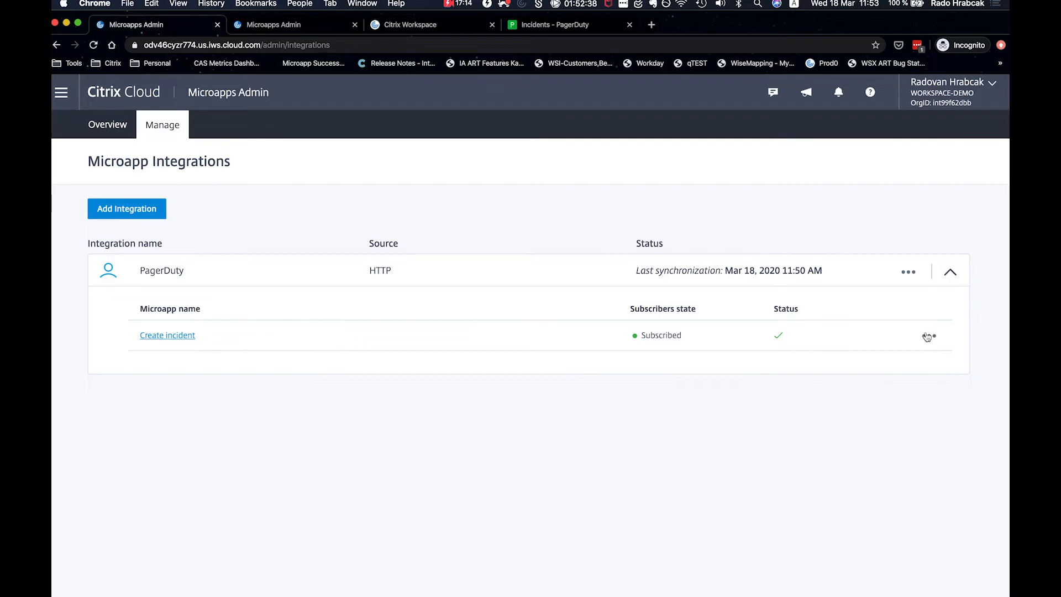
pyautogui.click(907, 272)
pyautogui.click(878, 335)
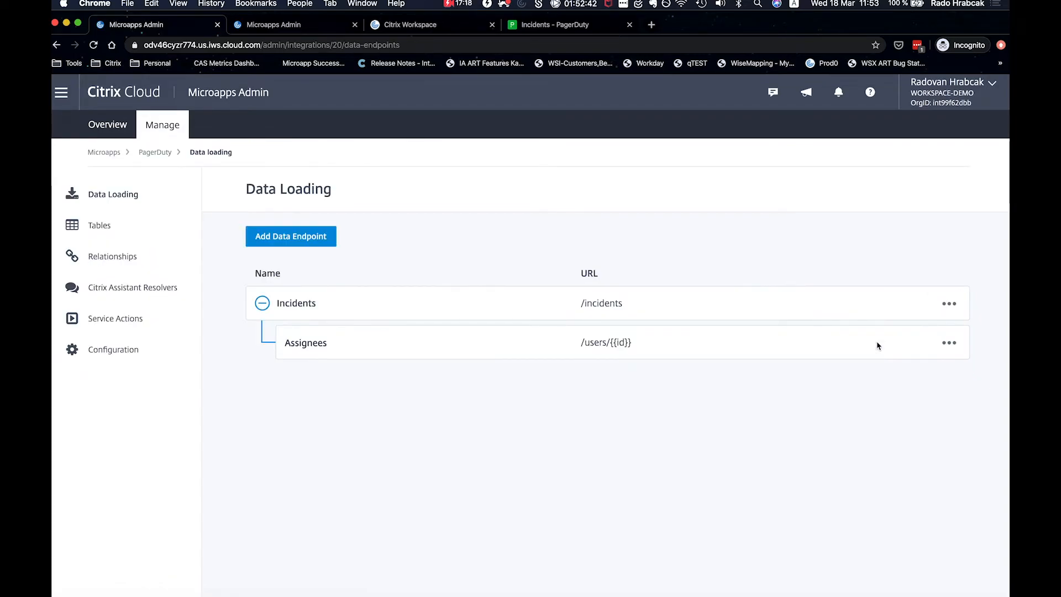
pyautogui.click(139, 321)
pyautogui.click(946, 304)
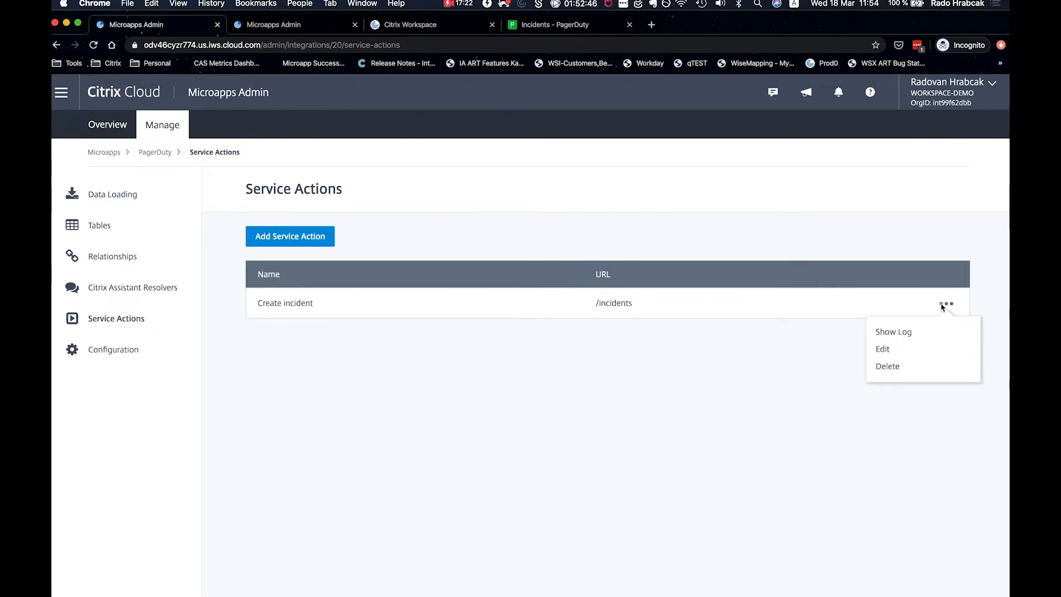
pyautogui.click(924, 334)
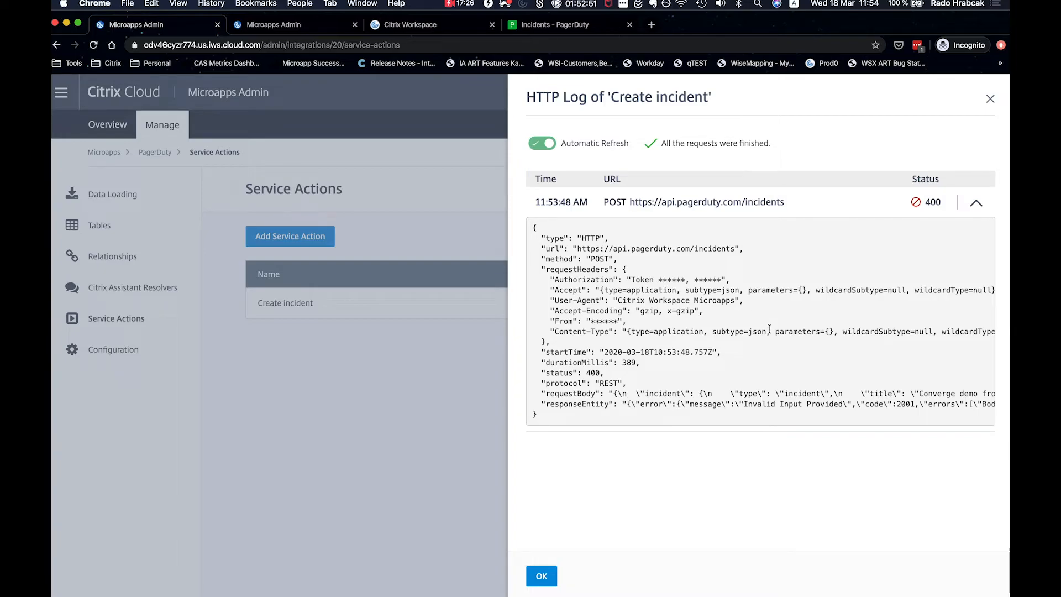
pyautogui.hscroll(5, 826, 394)
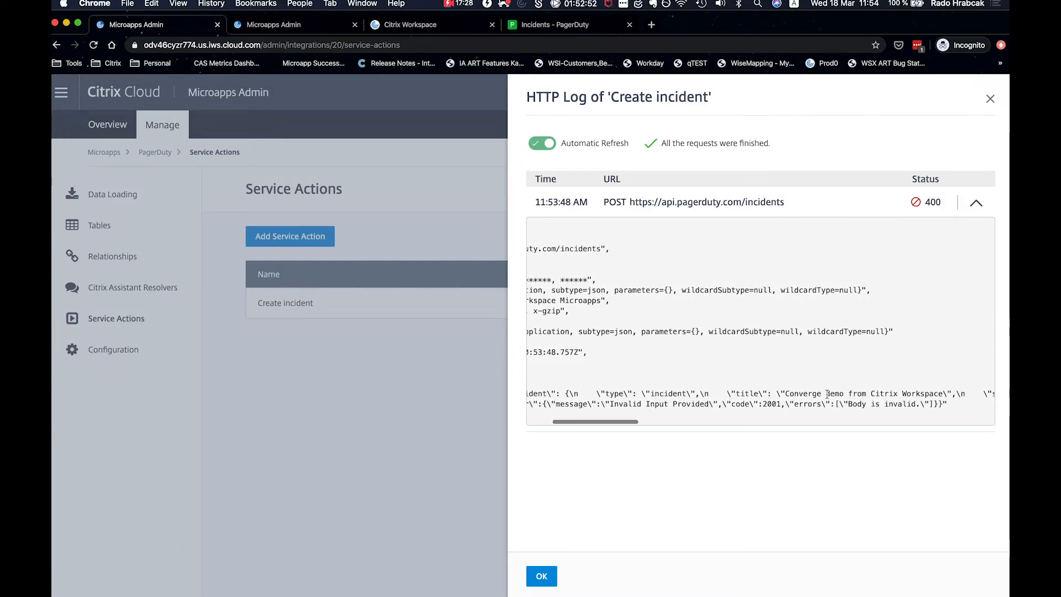
pyautogui.hscroll(-5, 827, 394)
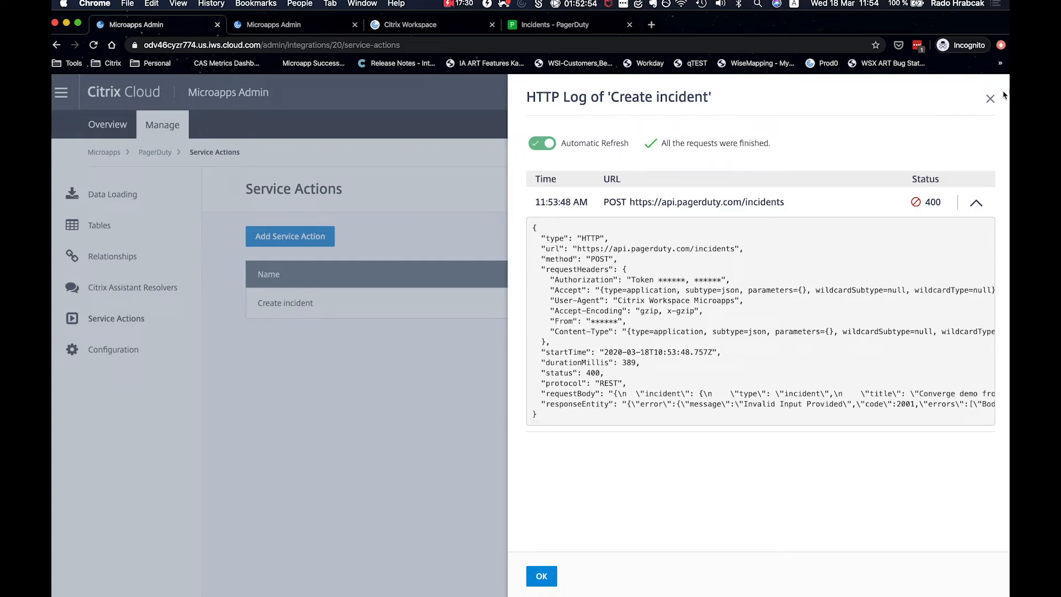
pyautogui.click(991, 99)
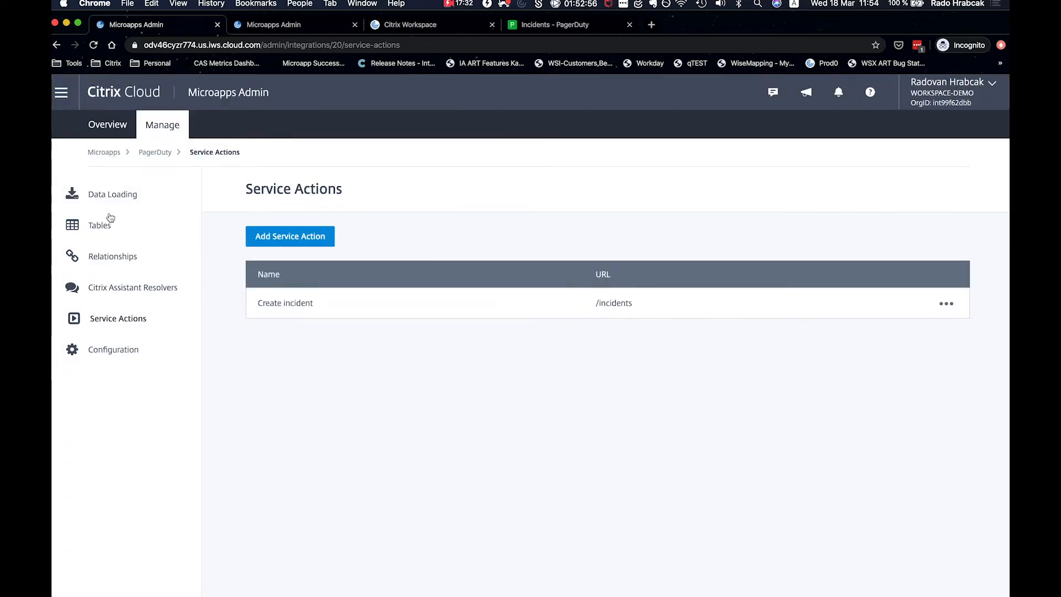
# Edit the Create incident service action and rename its description body parameter as details, matching the JSON placeholder
pyautogui.click(938, 307)
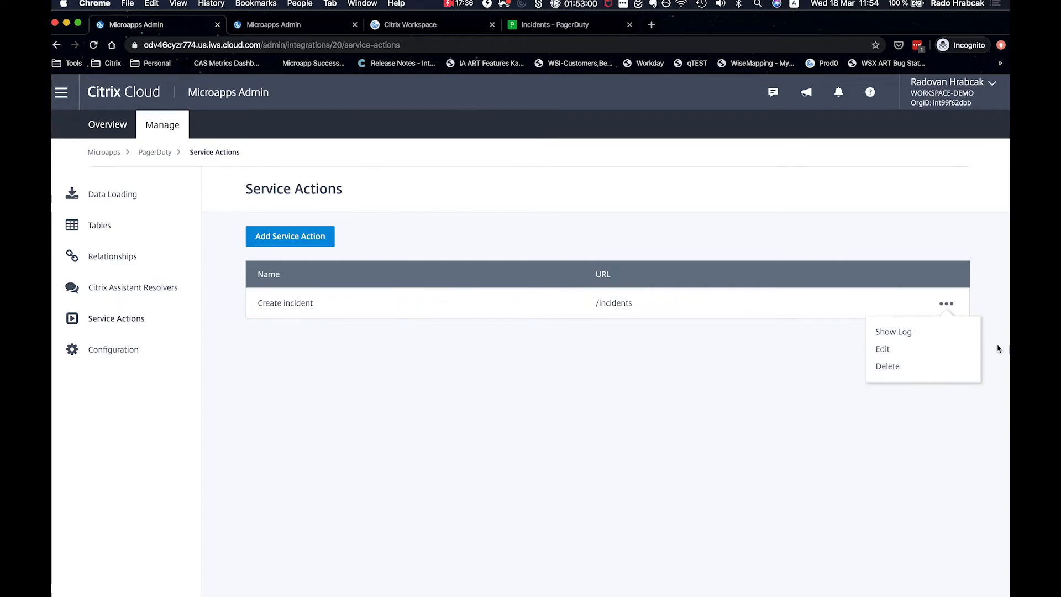
pyautogui.click(905, 352)
pyautogui.scroll(-3, 509, 427)
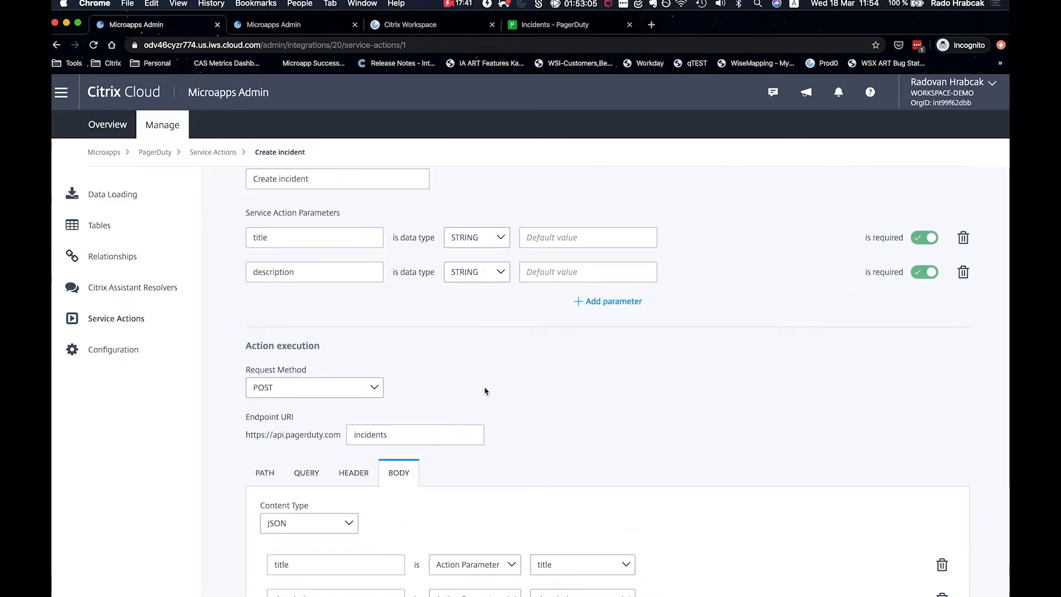
pyautogui.scroll(-5, 487, 390)
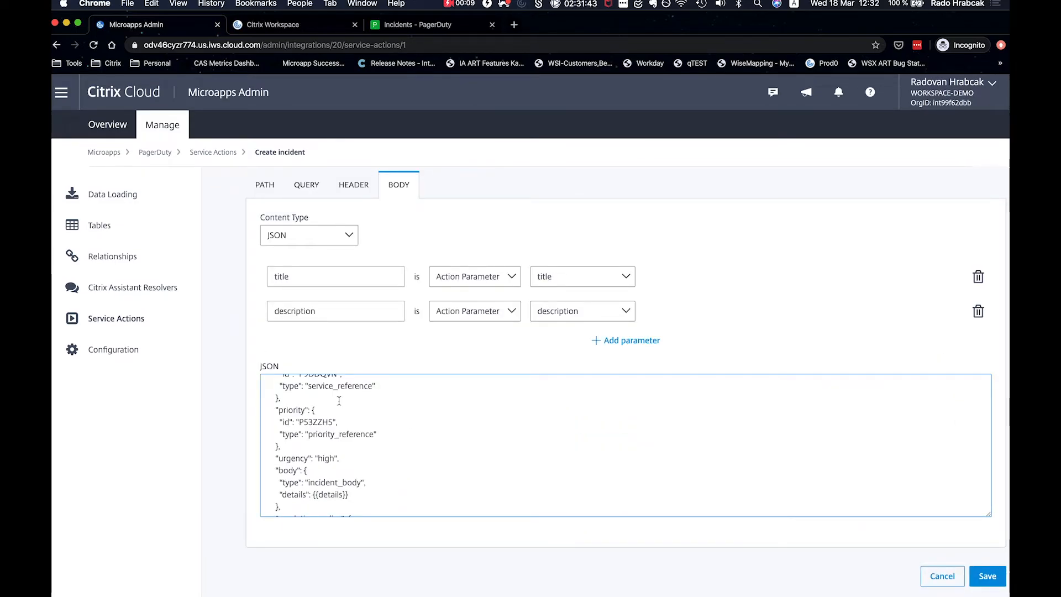
pyautogui.doubleClick(330, 494)
pyautogui.click(308, 308)
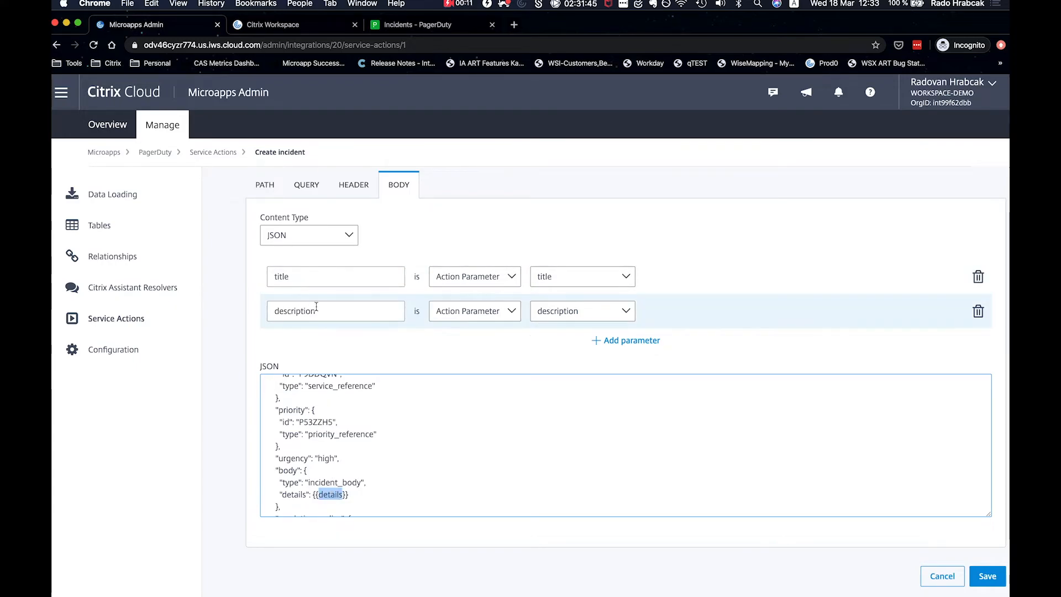
pyautogui.doubleClick(314, 317)
pyautogui.press('super+v')
pyautogui.scroll(10, 317, 321)
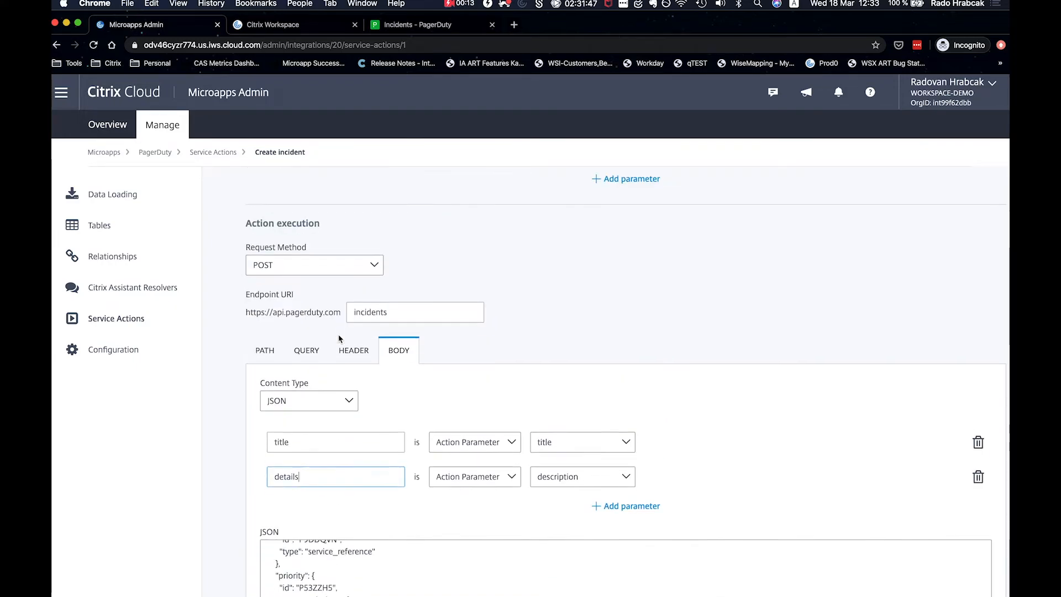
# Rename the description service action parameter as details, save the service action, and sign in again when requested
pyautogui.doubleClick(289, 362)
pyautogui.press('super+v')
pyautogui.scroll(-10, 664, 381)
pyautogui.click(988, 577)
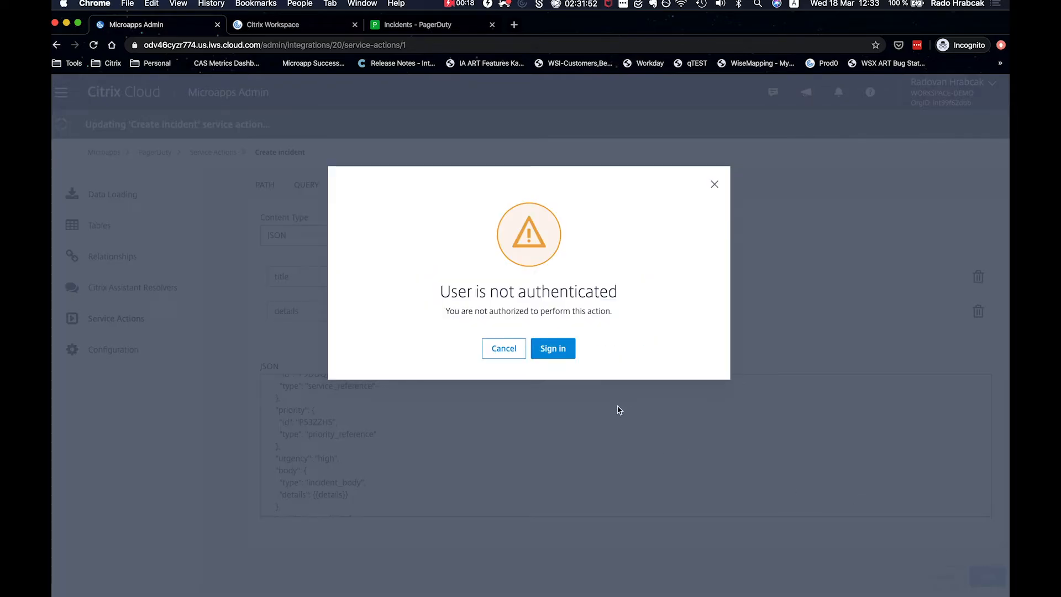
pyautogui.click(564, 350)
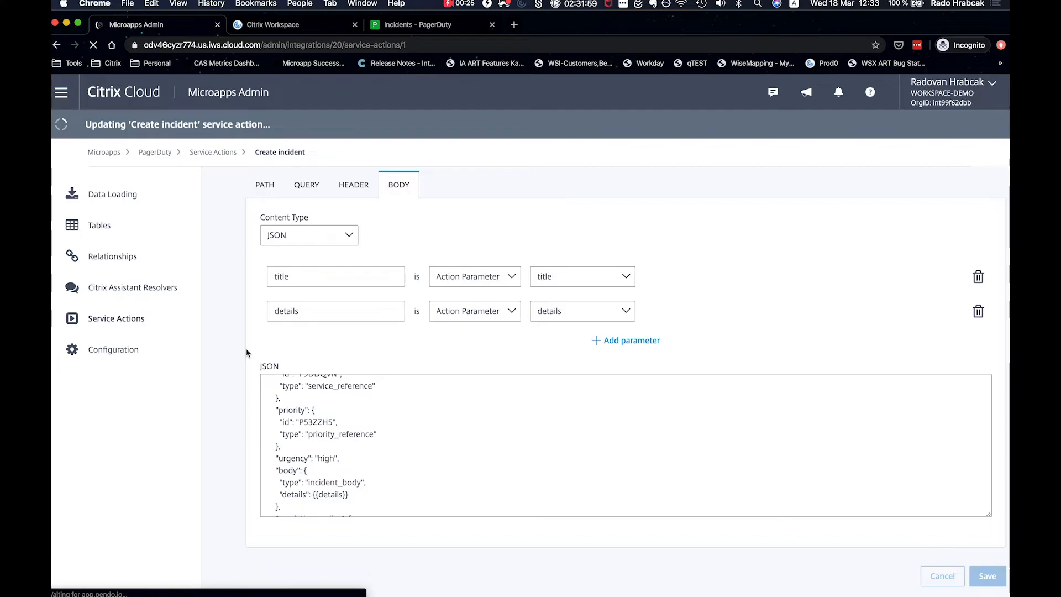
pyautogui.scroll(-5, 426, 387)
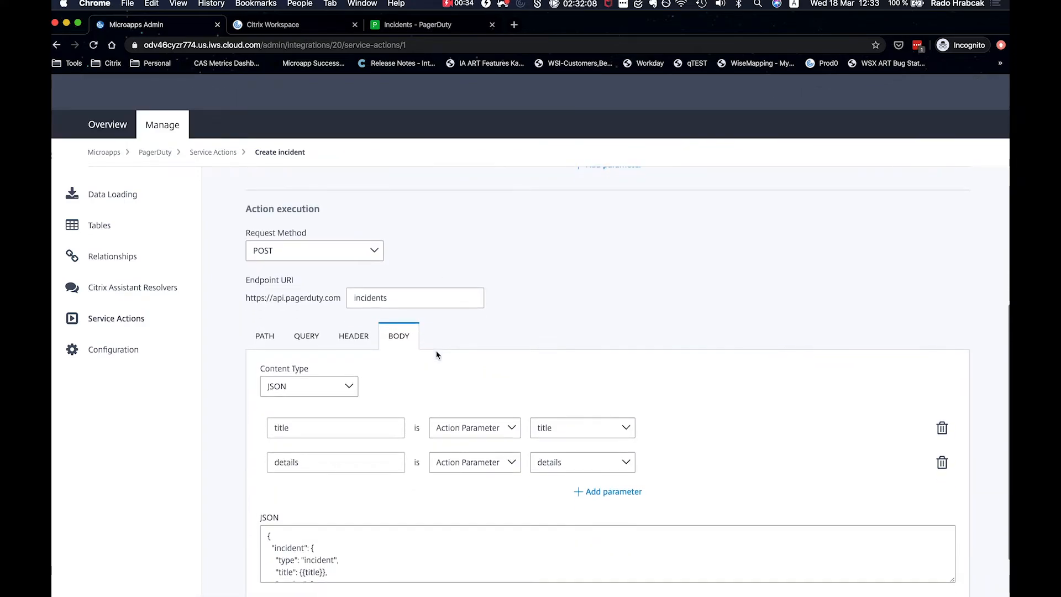
# Return to the microapp integrations and open the Create incident page of the Create incident microapp for editing
pyautogui.click(116, 154)
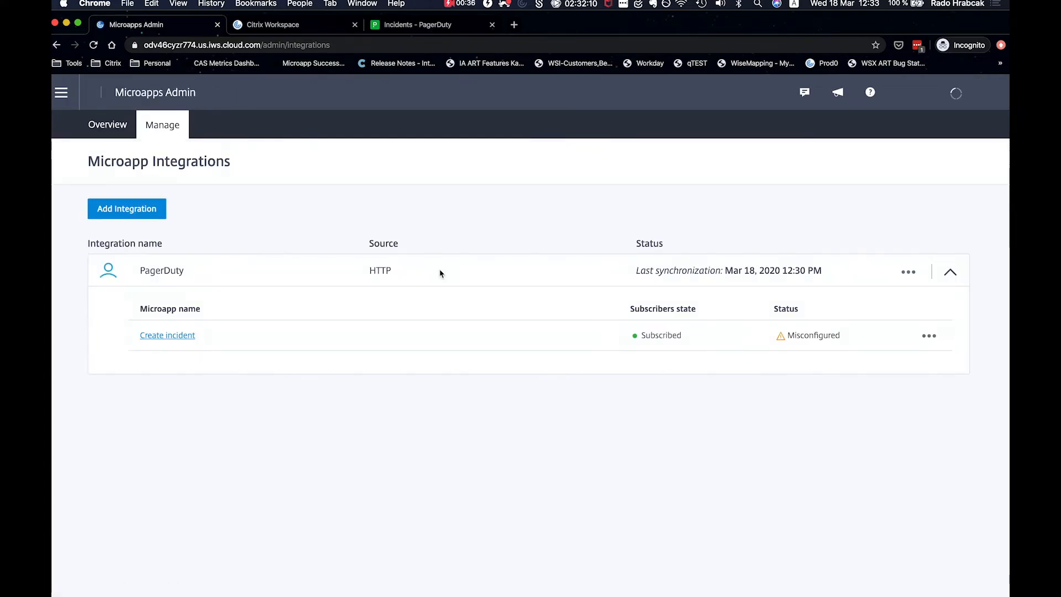
pyautogui.click(930, 337)
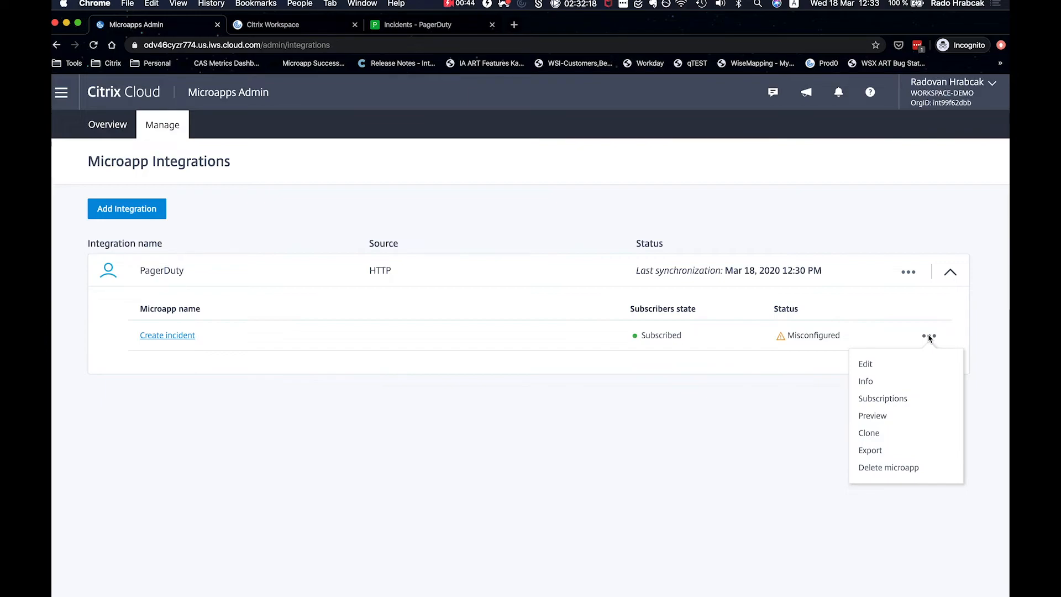
pyautogui.click(908, 364)
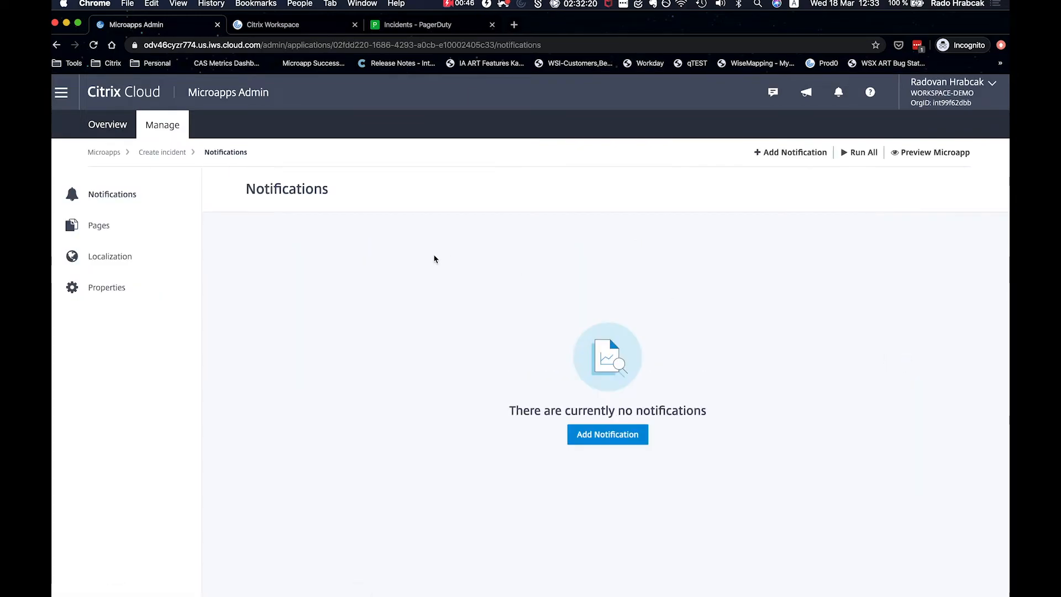
pyautogui.click(113, 225)
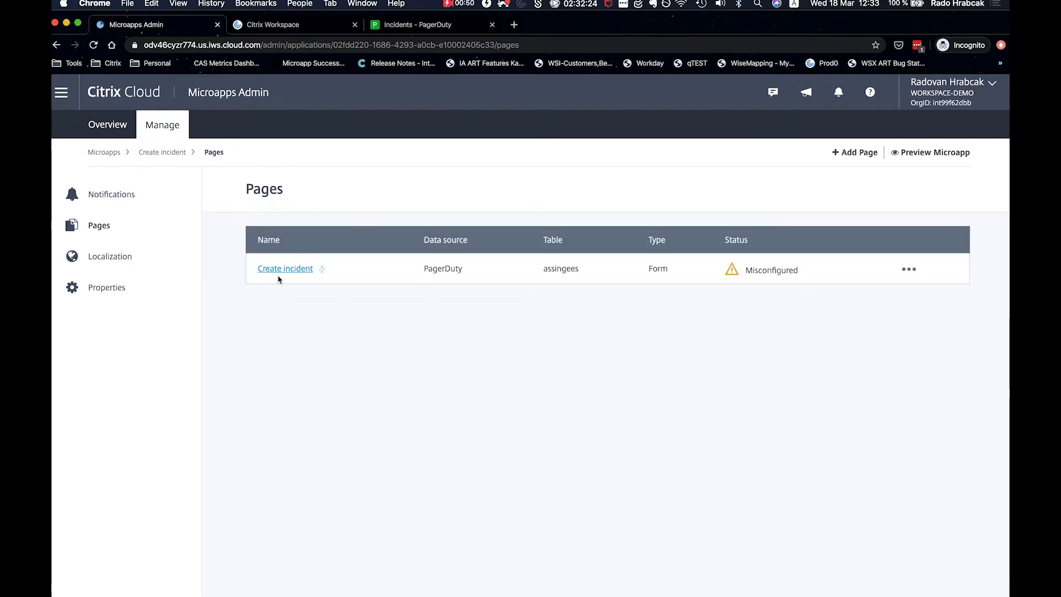
pyautogui.click(297, 270)
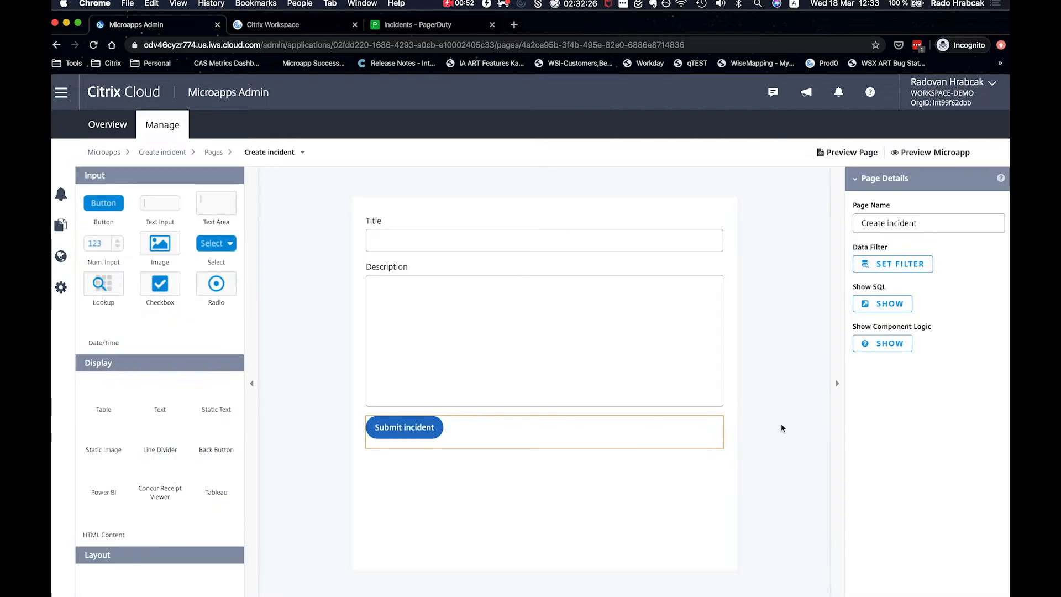
# In the Submit incident button's service action, add the details parameter equal to the component value Description [Text Area] and save the parameters
pyautogui.click(459, 431)
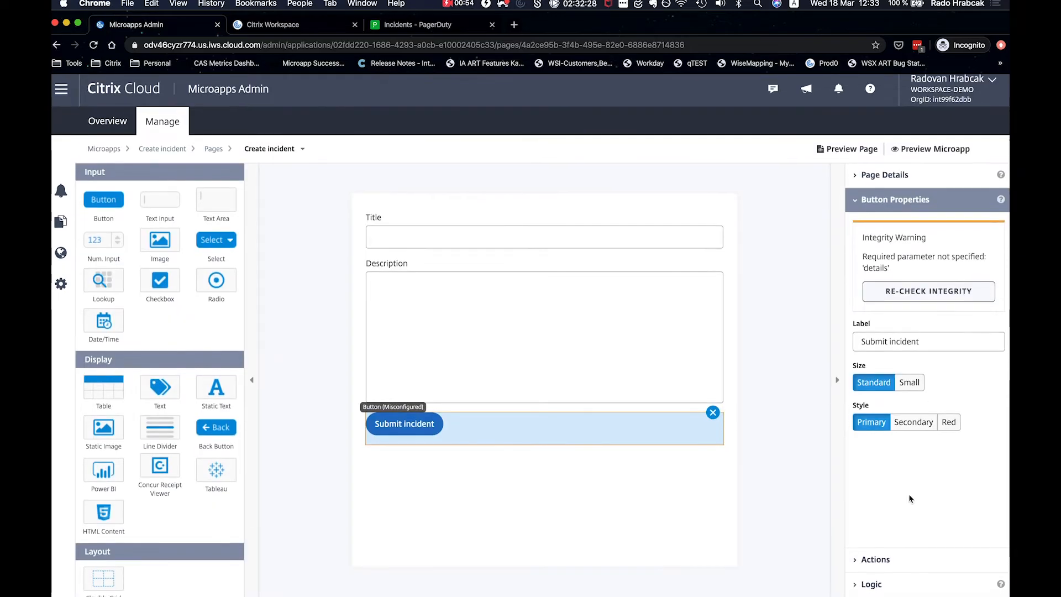
pyautogui.click(879, 564)
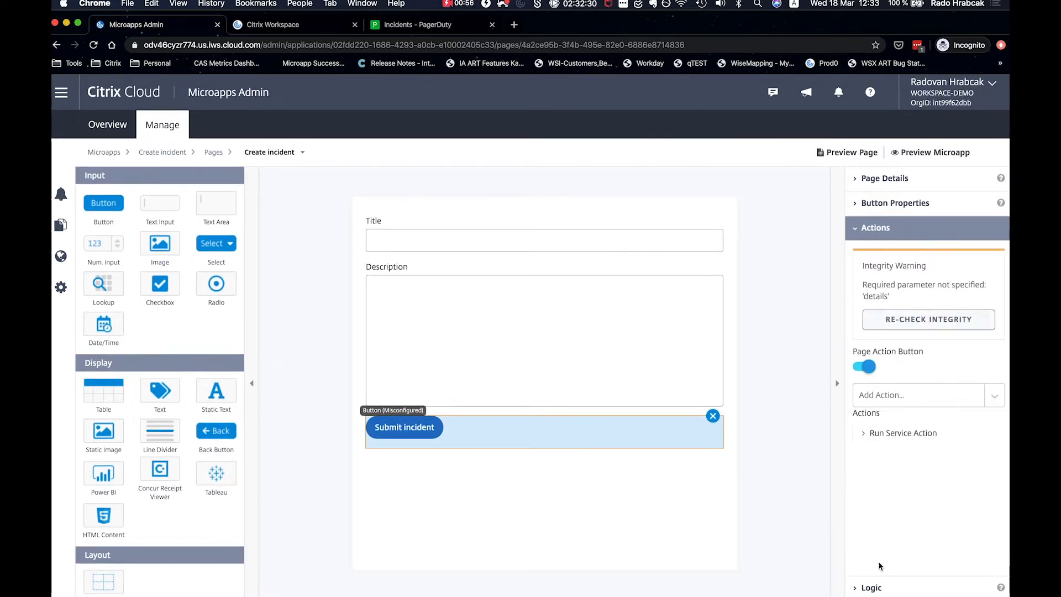
pyautogui.click(875, 433)
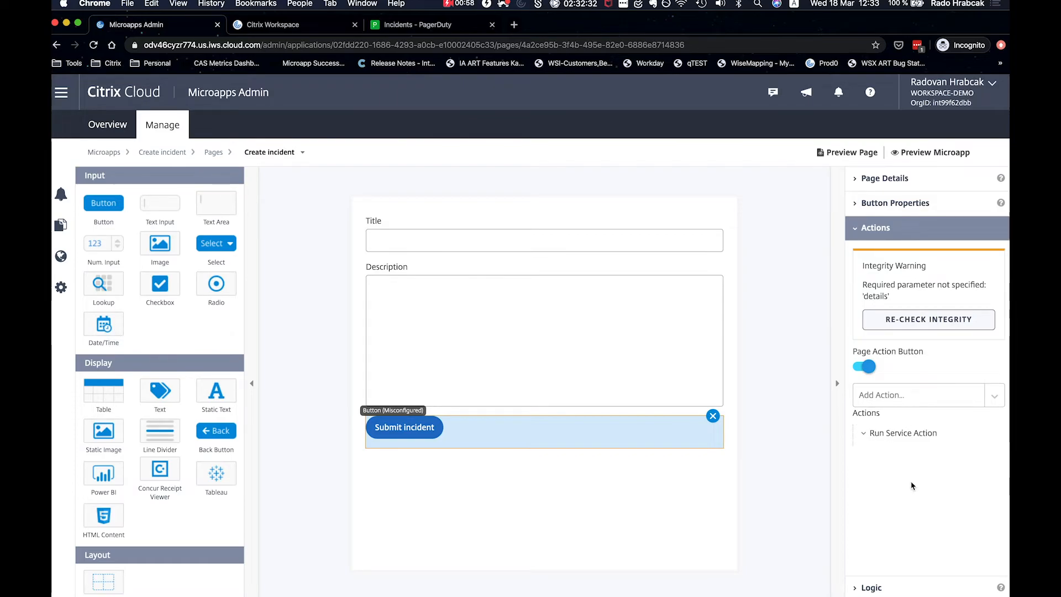
pyautogui.click(906, 531)
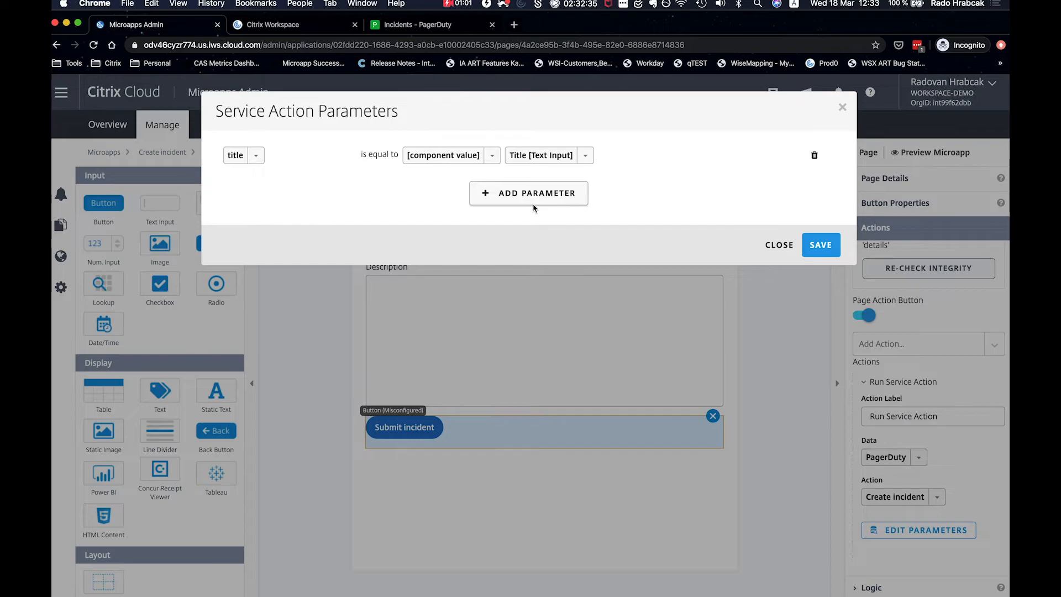
pyautogui.click(534, 204)
pyautogui.click(264, 185)
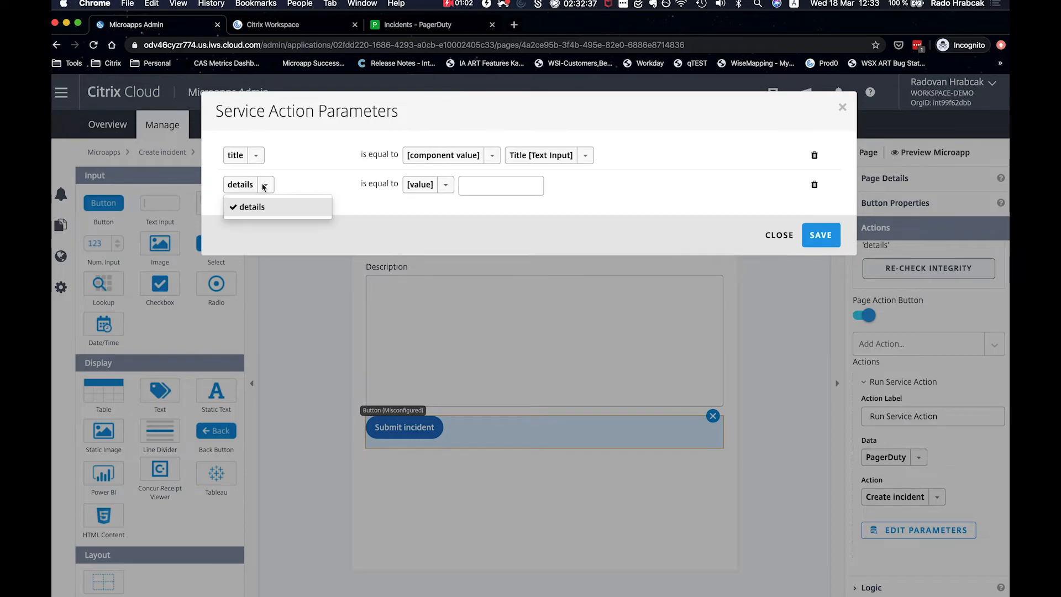
pyautogui.click(251, 206)
pyautogui.click(442, 189)
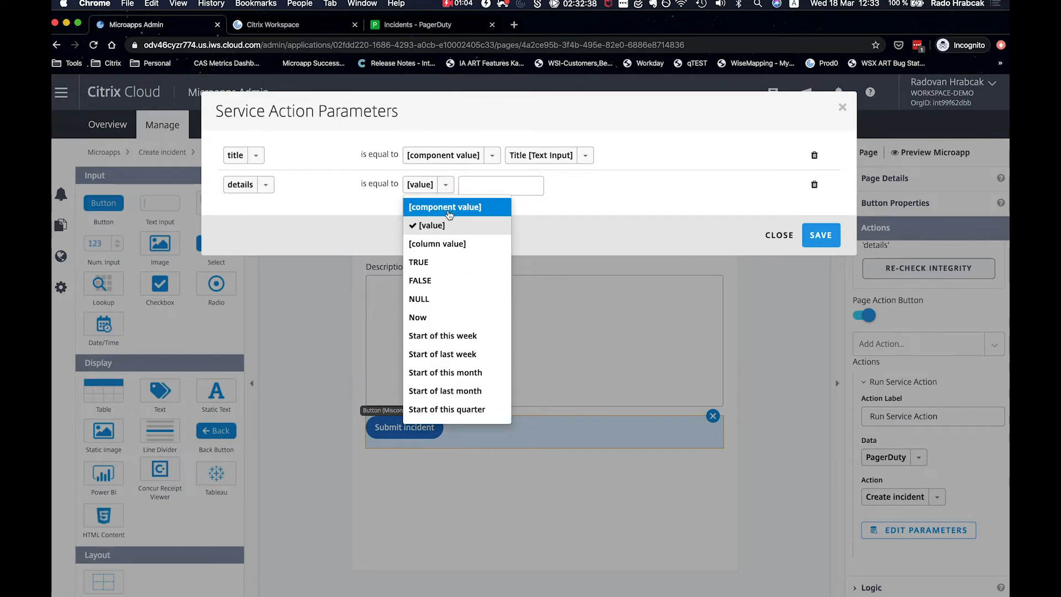
pyautogui.click(469, 208)
pyautogui.click(555, 187)
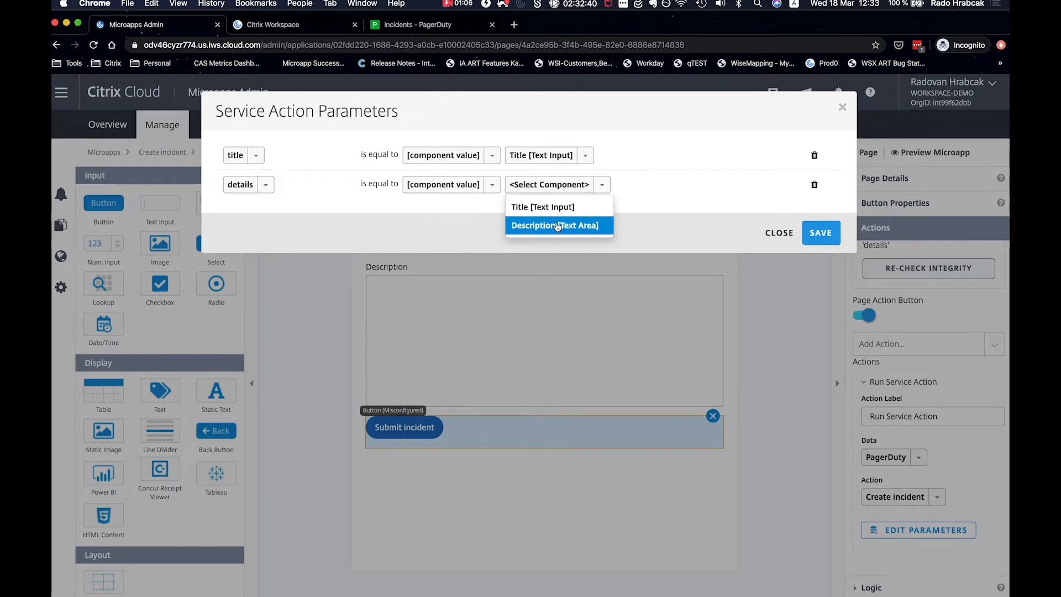
pyautogui.click(558, 227)
pyautogui.click(821, 233)
# Re-check the Submit incident button's integrity, dismiss the notice, and return to the microapp integrations overview
pyautogui.click(929, 268)
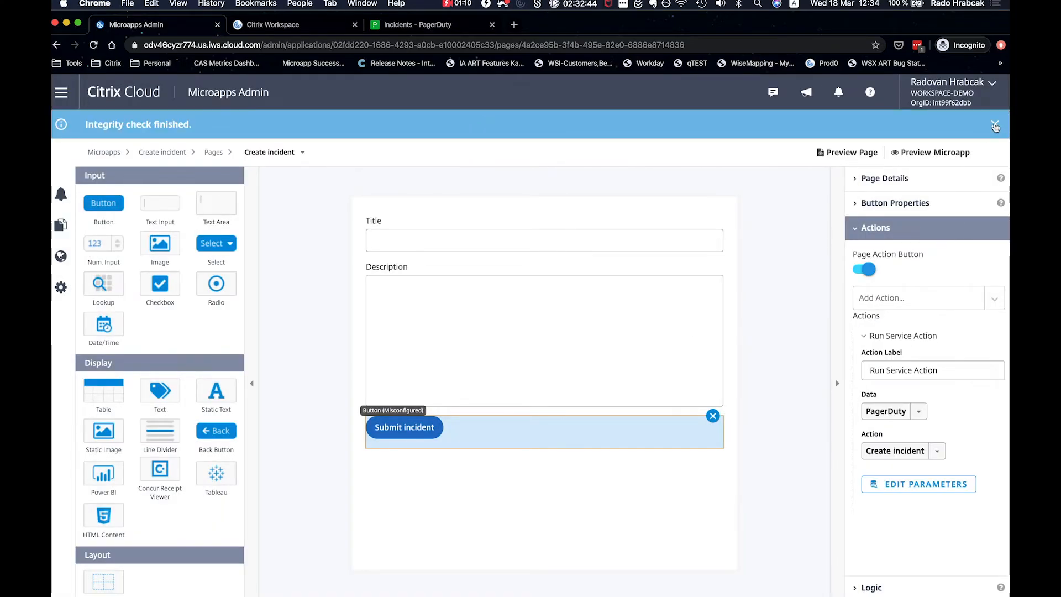
pyautogui.click(995, 124)
pyautogui.click(105, 152)
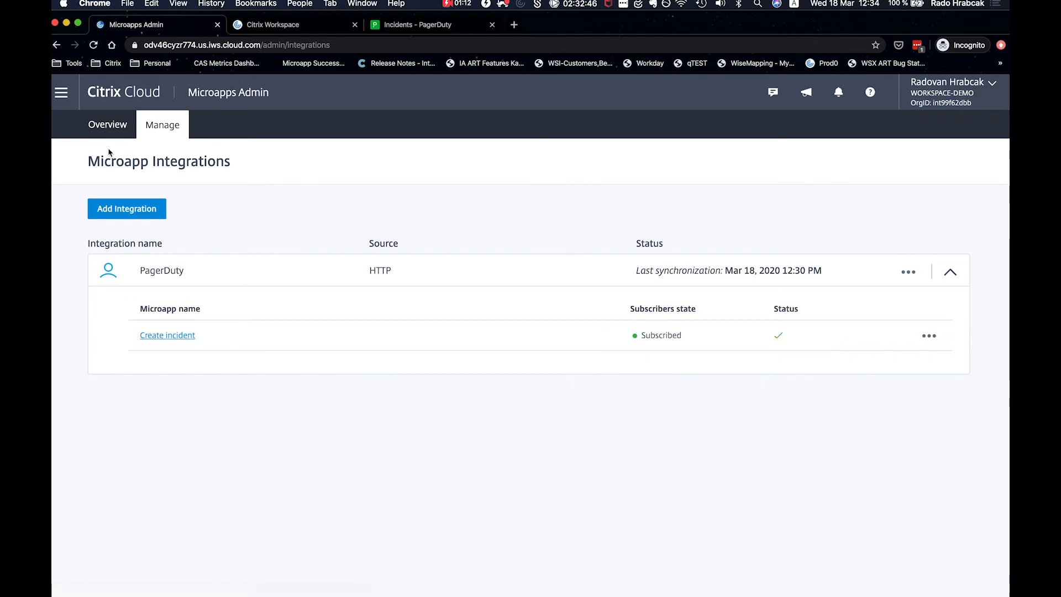
# Switch to Citrix Workspace and submit a PagerDuty incident with "Citrix Converge Workspace demo" as both title and description
pyautogui.click(295, 26)
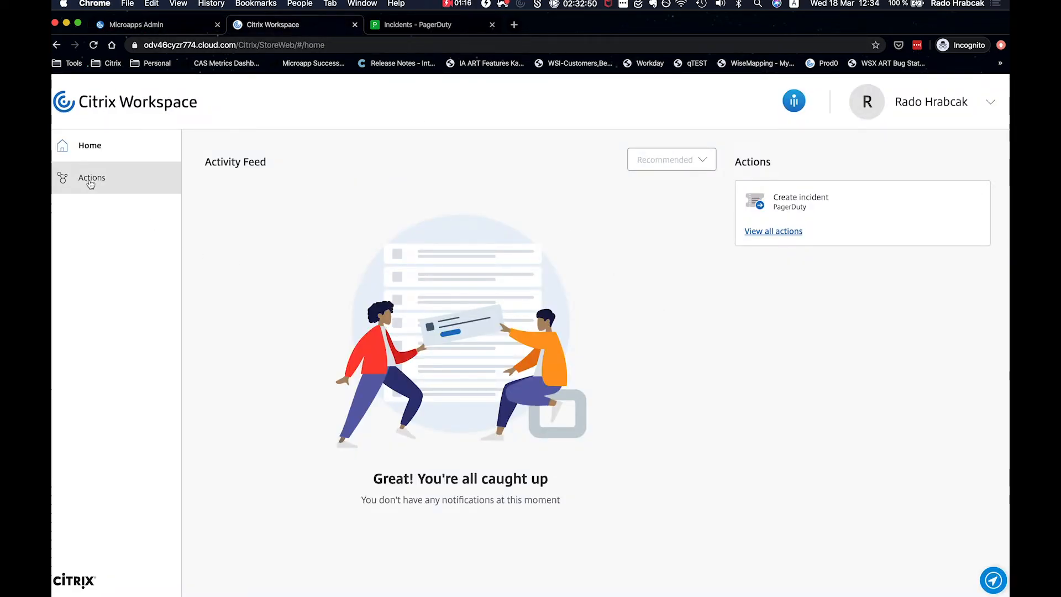
pyautogui.click(89, 181)
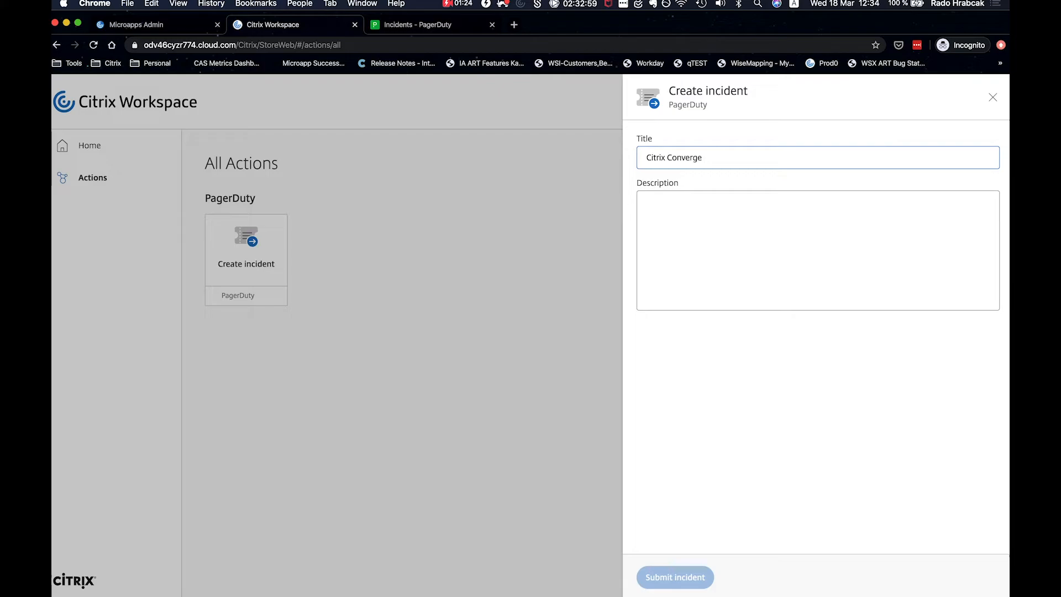
pyautogui.write('Workspace demo')
pyautogui.press('super+a')
pyautogui.press('super+c')
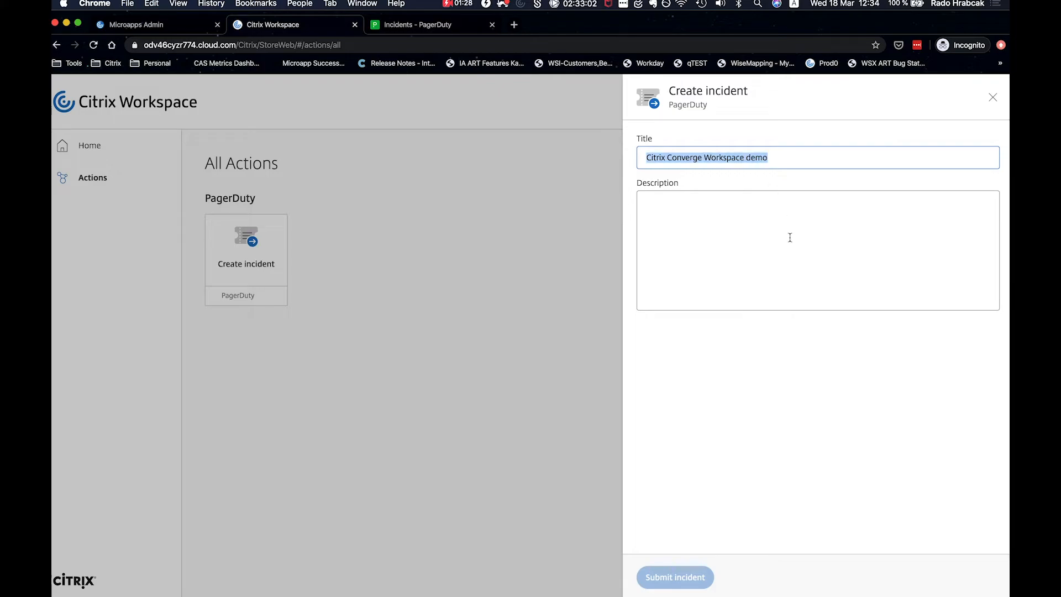
pyautogui.click(796, 244)
pyautogui.press('super+v')
pyautogui.click(675, 577)
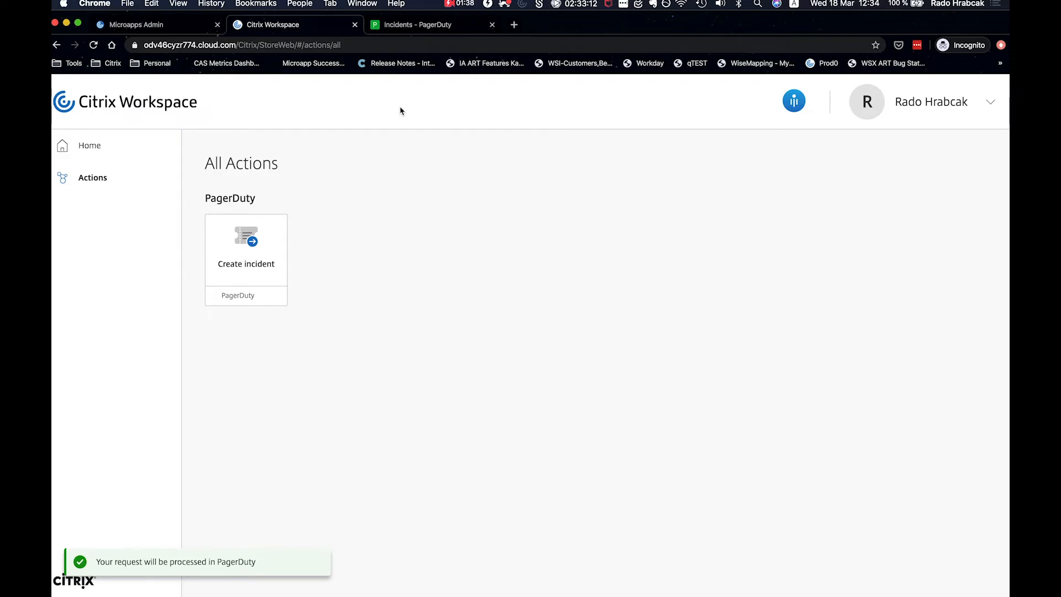
# Switch to PagerDuty, reload the Incidents page, and examine the open incidents and recent activity for the submitted incident
pyautogui.click(408, 28)
pyautogui.click(96, 45)
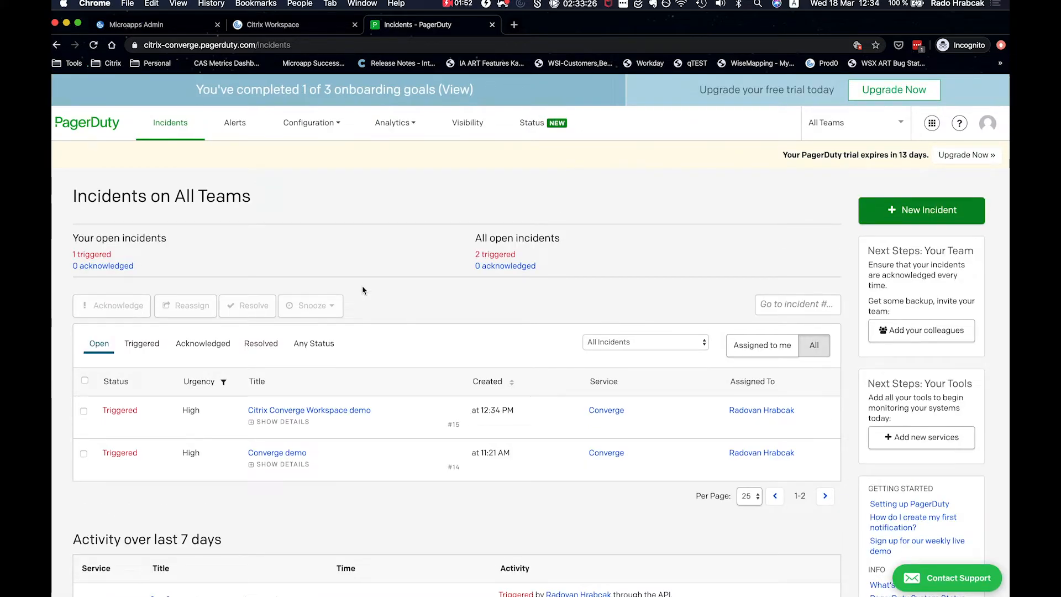
pyautogui.scroll(-3, 363, 291)
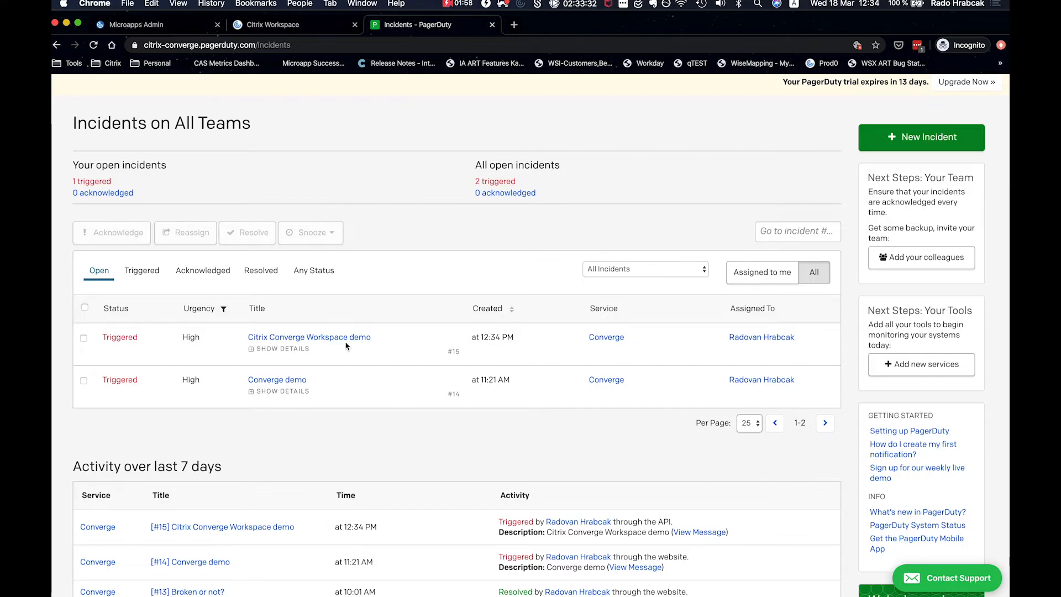
pyautogui.scroll(1, 348, 338)
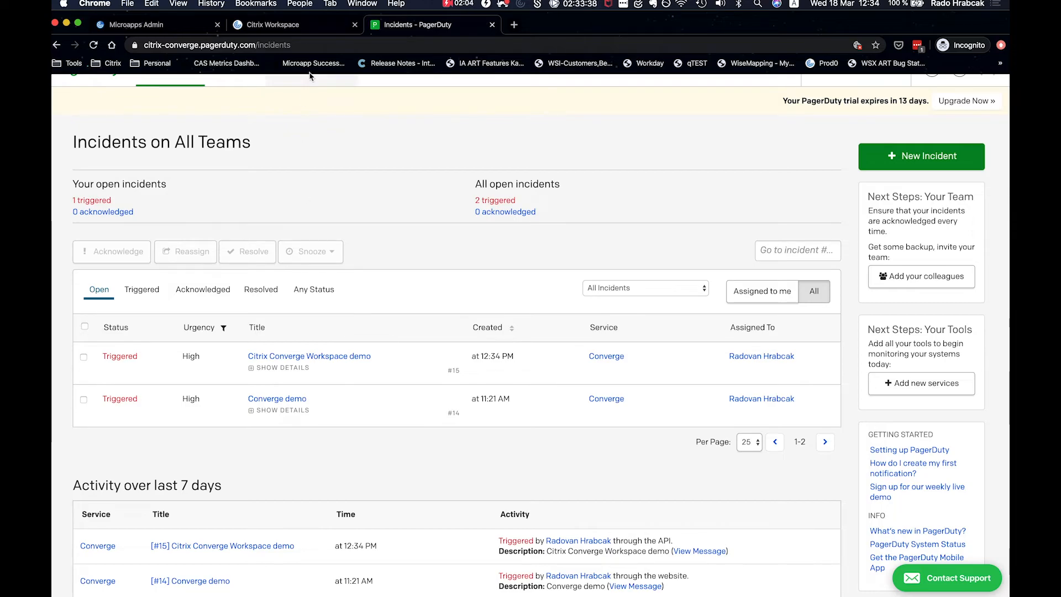
# Switch to Microapps Admin and add a blank microapp to the PagerDuty integration
pyautogui.click(305, 27)
pyautogui.click(178, 24)
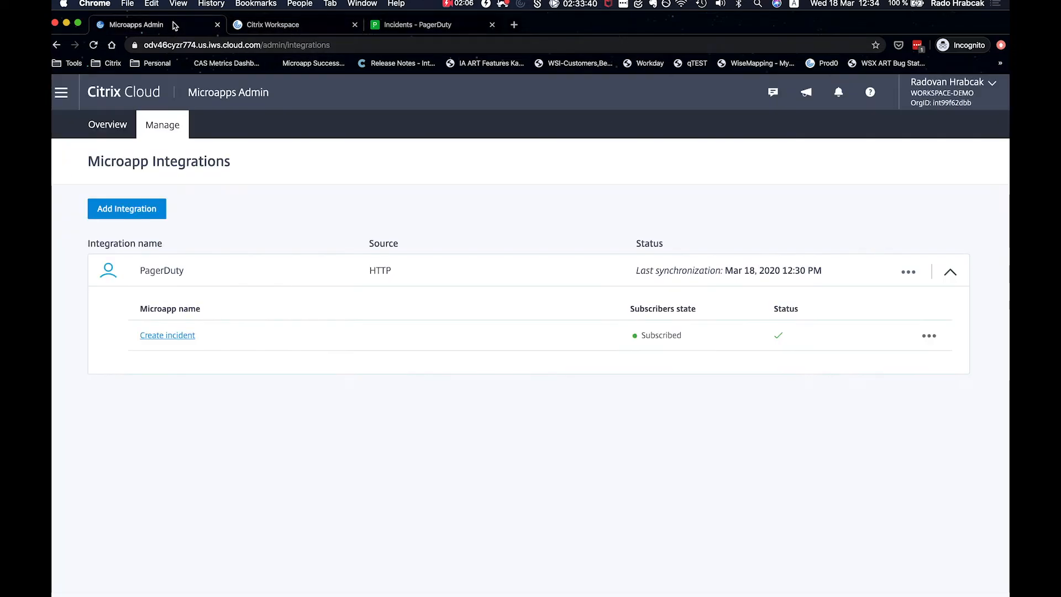
pyautogui.click(907, 274)
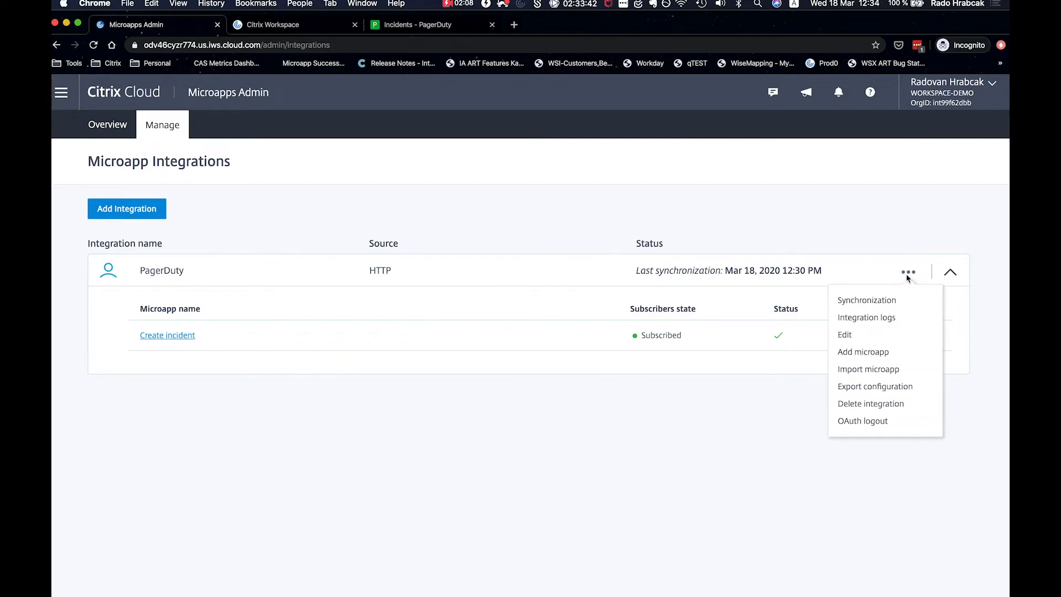
pyautogui.click(889, 352)
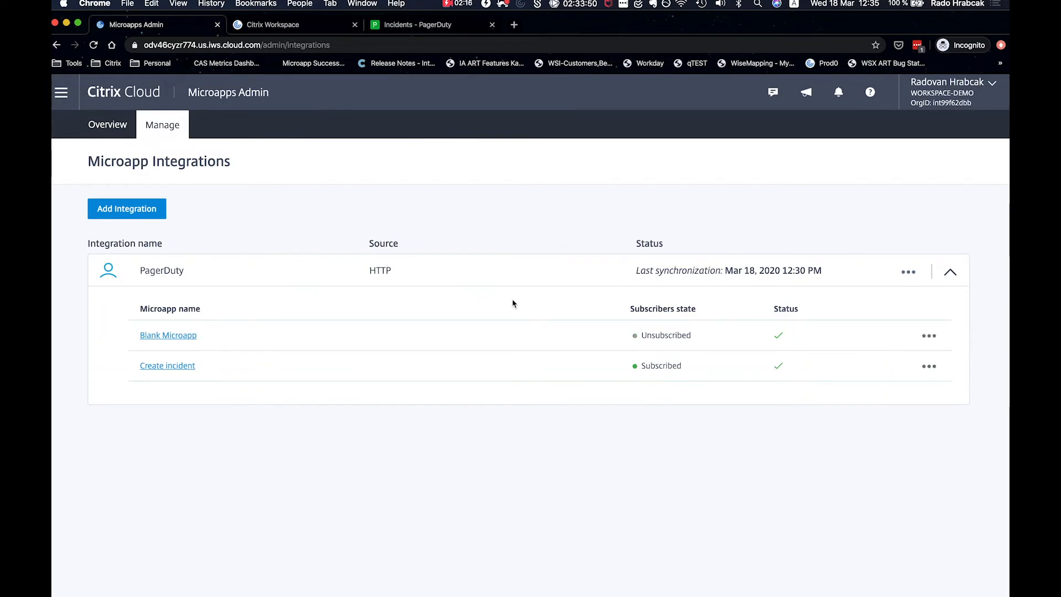
# Open the blank microapp for editing and set its app name to Incidents in its properties
pyautogui.click(929, 335)
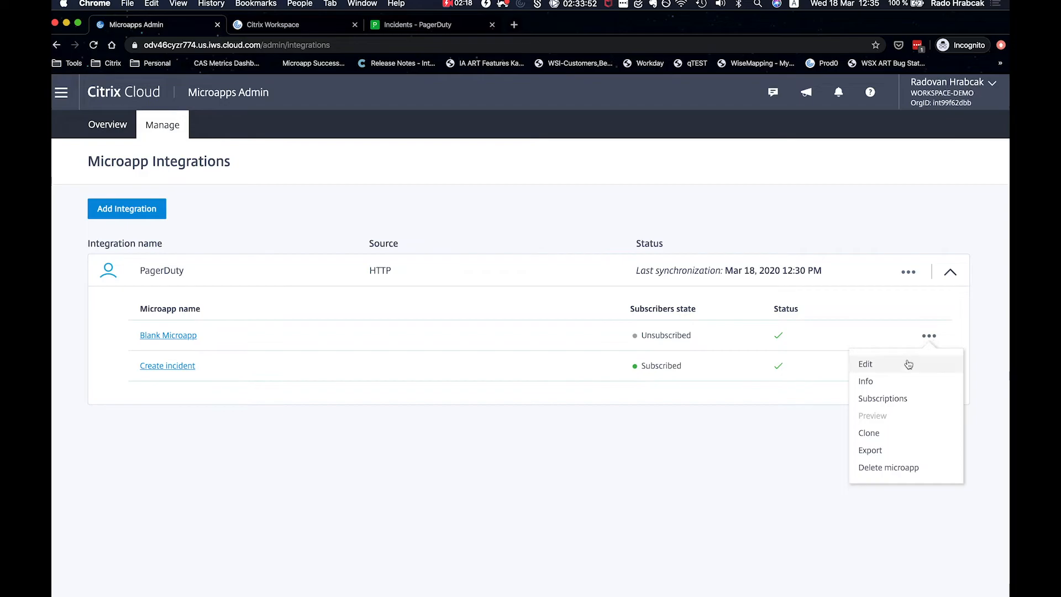
pyautogui.click(909, 364)
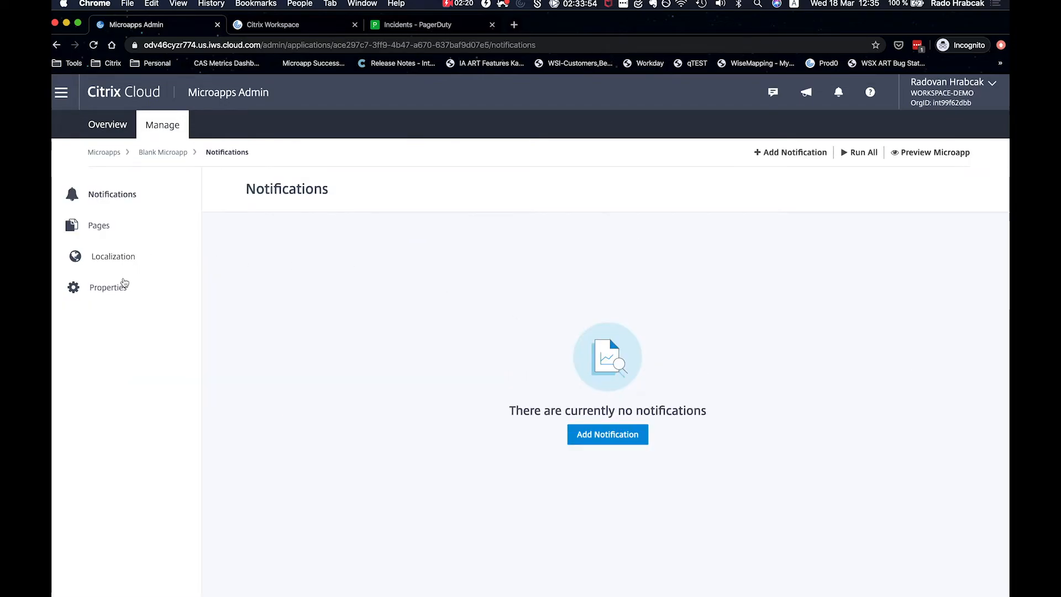
pyautogui.click(114, 287)
pyautogui.tripleClick(341, 326)
pyautogui.write('In')
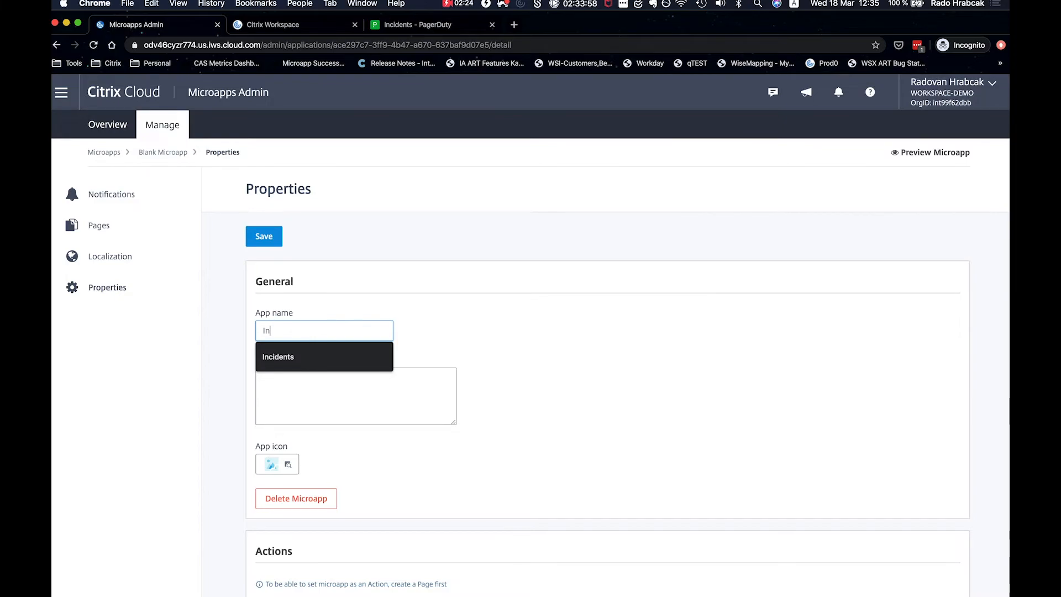
pyautogui.click(325, 357)
# Set the microapp's icon to the green-and-blue three-node hierarchy symbol from the icon library and save the properties
pyautogui.click(271, 467)
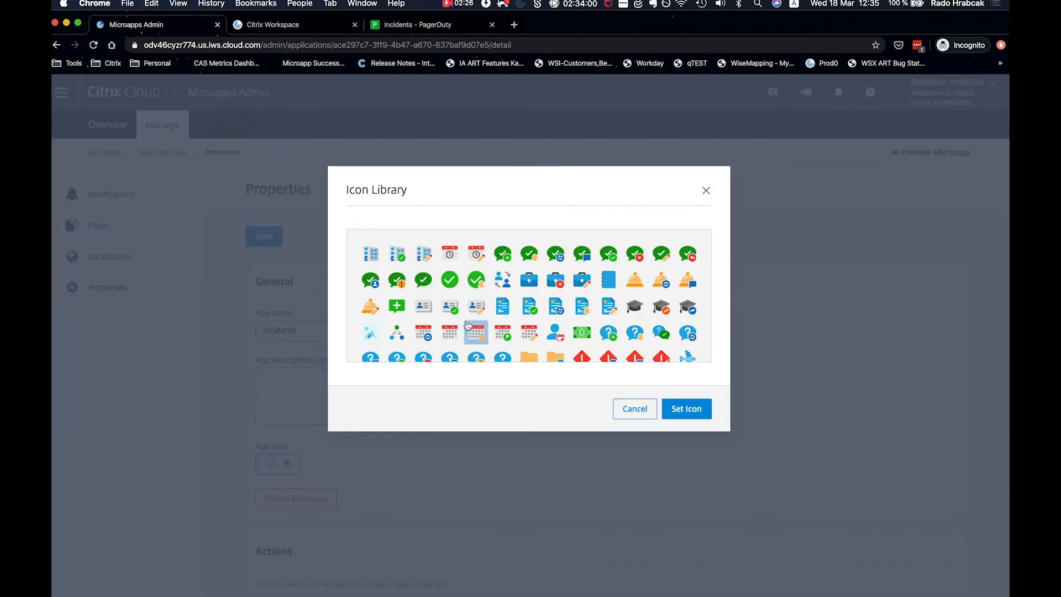
pyautogui.scroll(-2, 467, 325)
pyautogui.click(394, 284)
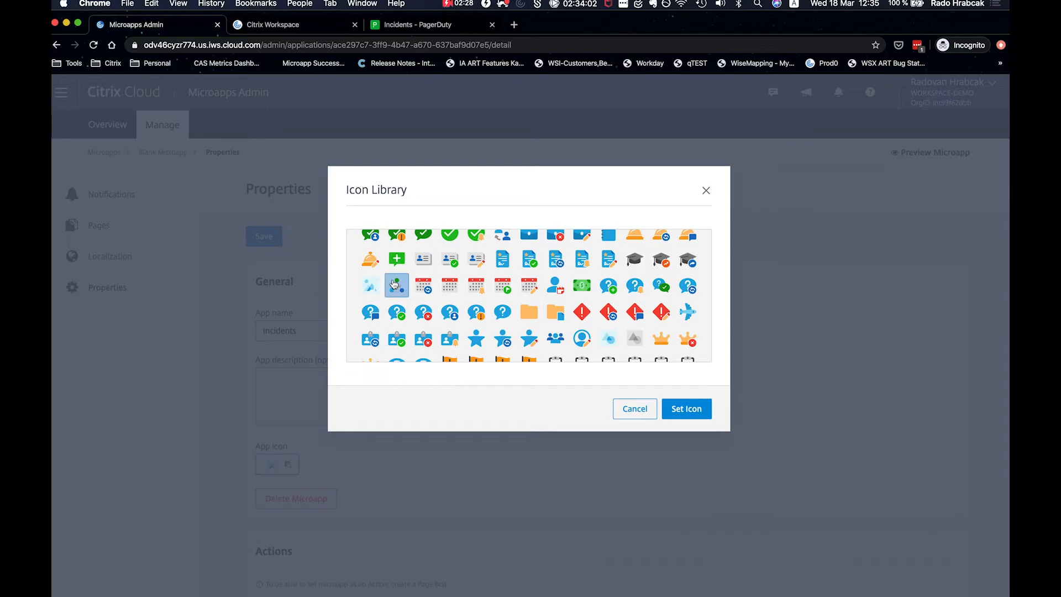
pyautogui.click(687, 408)
pyautogui.scroll(-1, 419, 376)
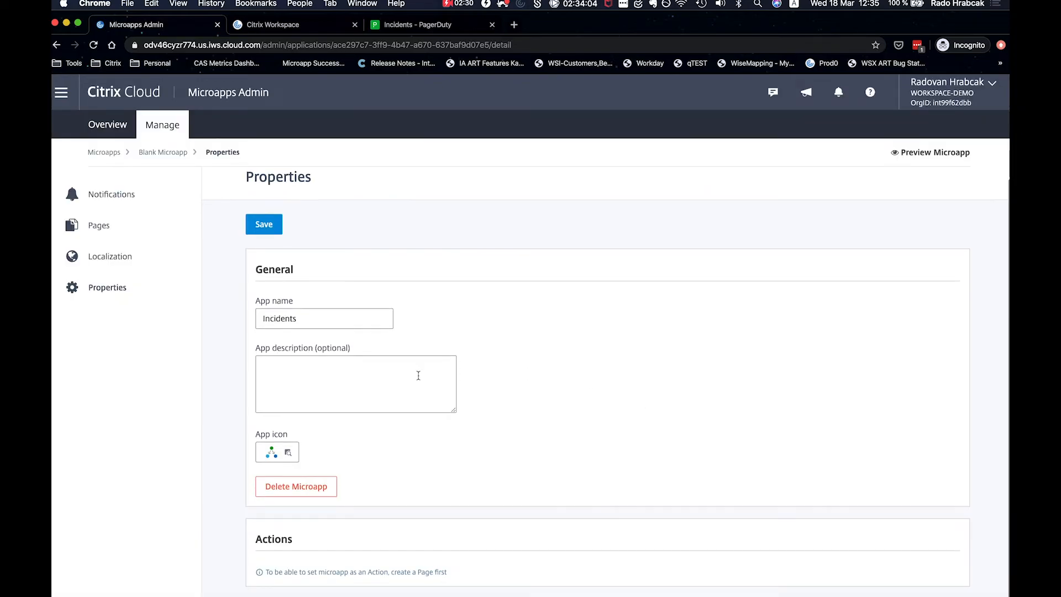
pyautogui.click(266, 229)
# Add a page named Incidents to the microapp, using the Table template with PagerDuty's Incidents Assignments data table
pyautogui.click(134, 226)
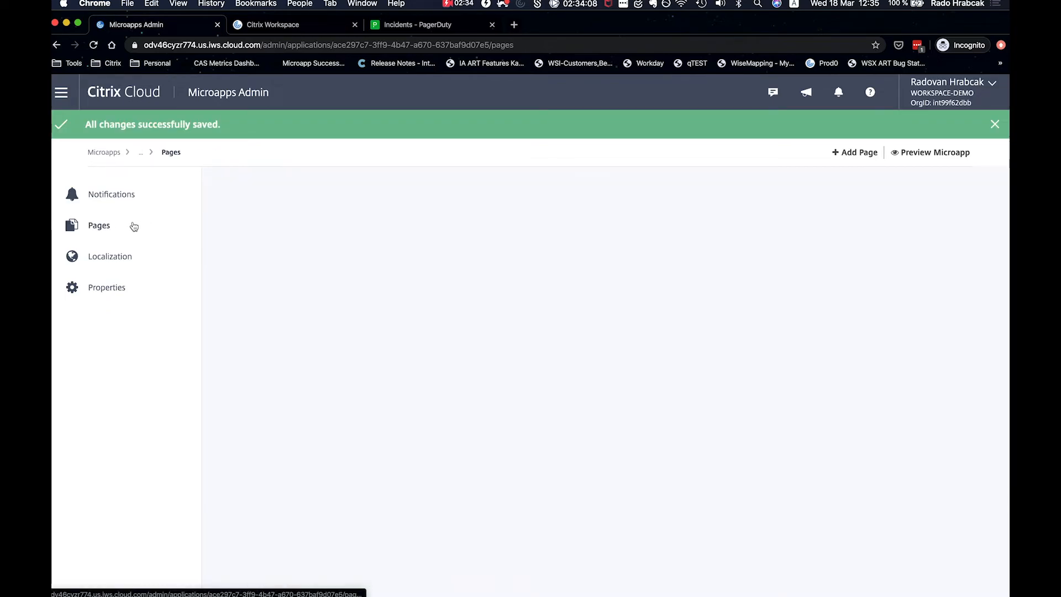
pyautogui.click(615, 435)
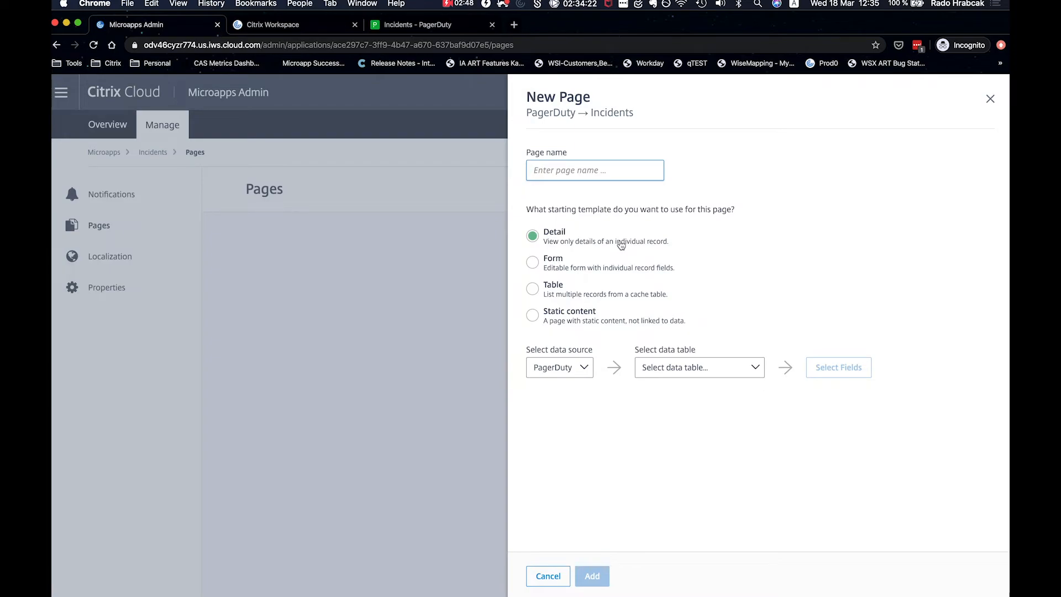
pyautogui.write('Incidents')
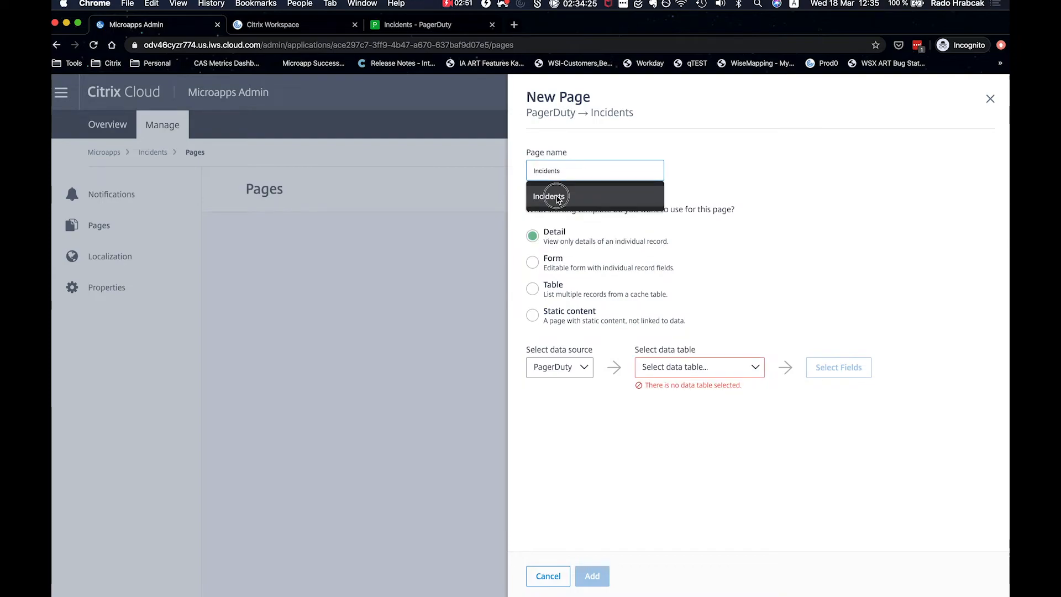
pyautogui.click(557, 198)
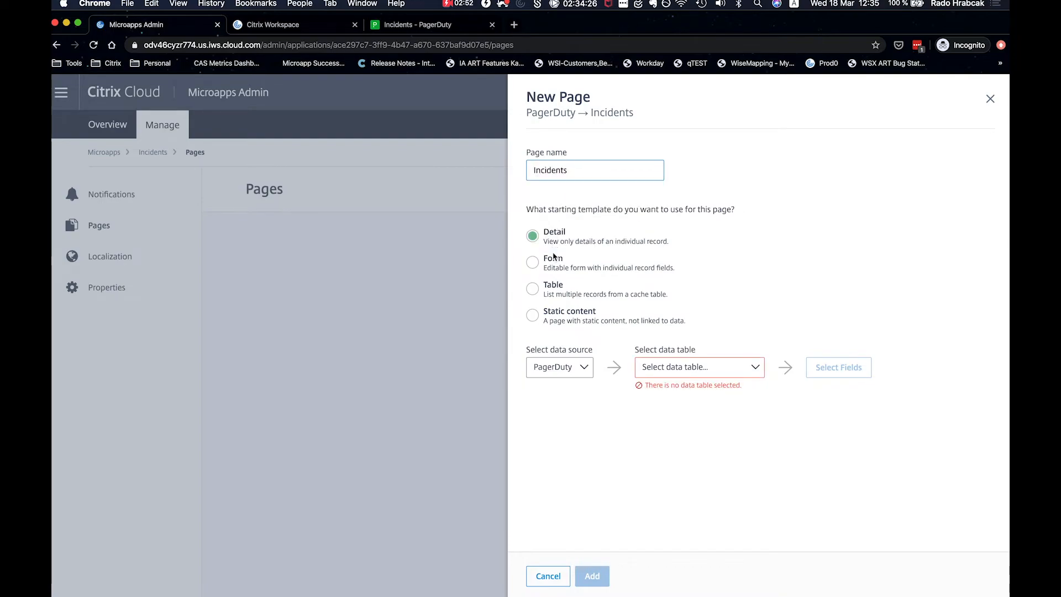
pyautogui.click(555, 287)
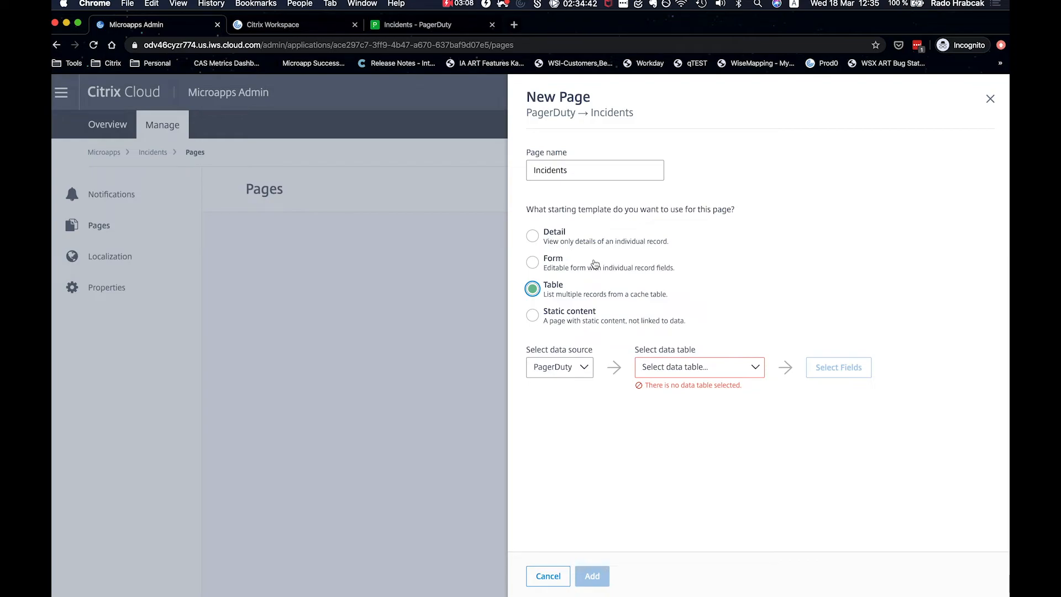
pyautogui.click(741, 367)
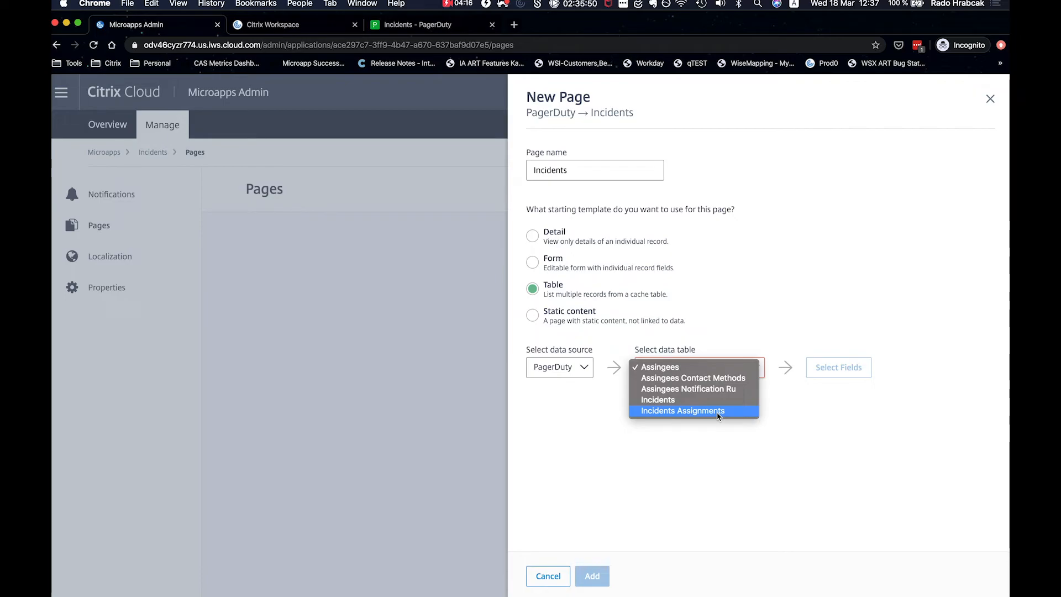
pyautogui.click(683, 414)
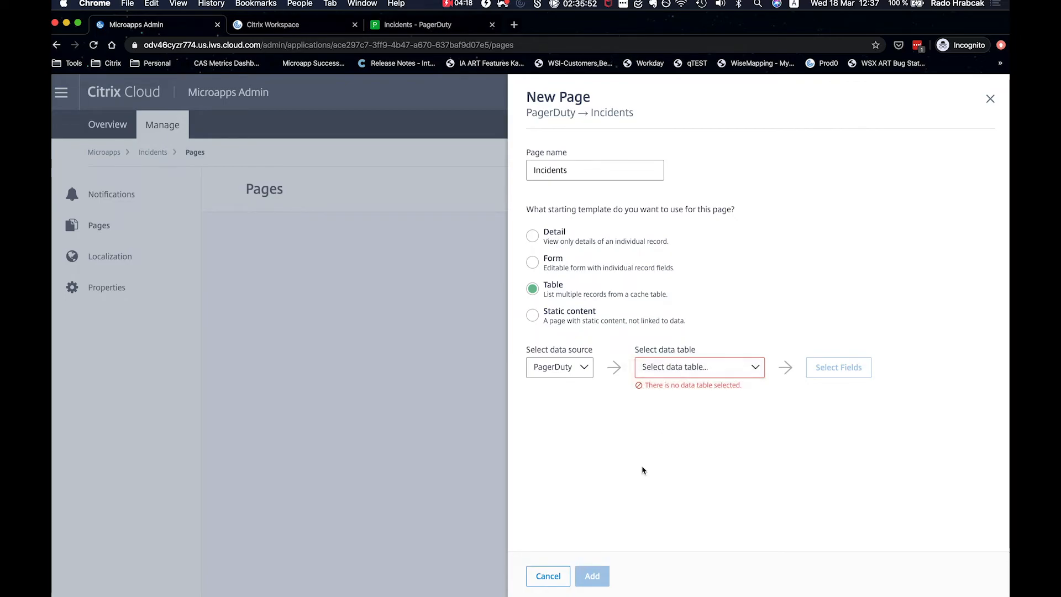
pyautogui.click(592, 576)
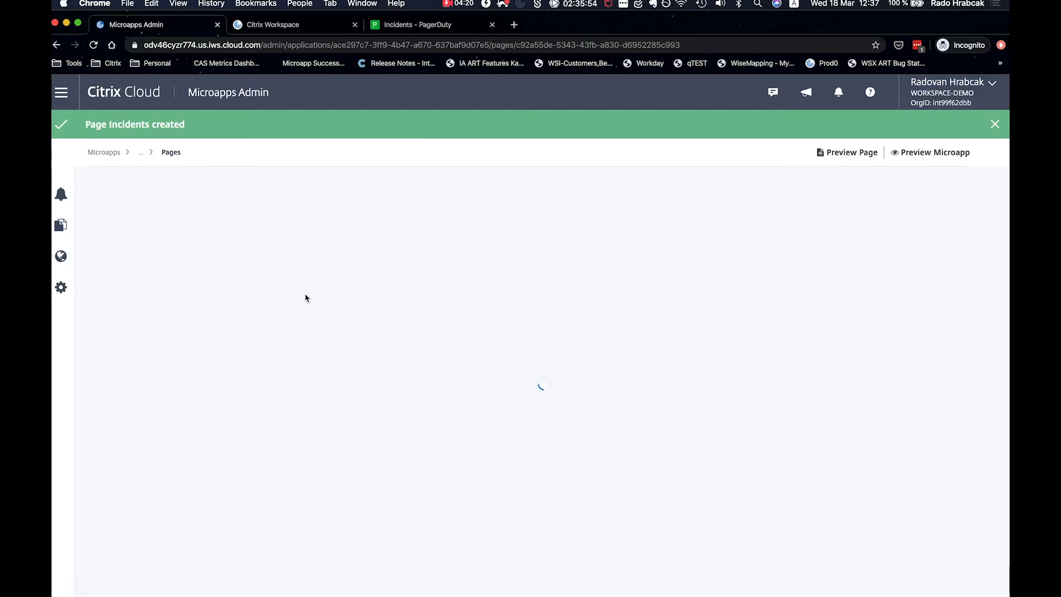
# Label the table component on the Incidents page "Incidents"
pyautogui.click(526, 223)
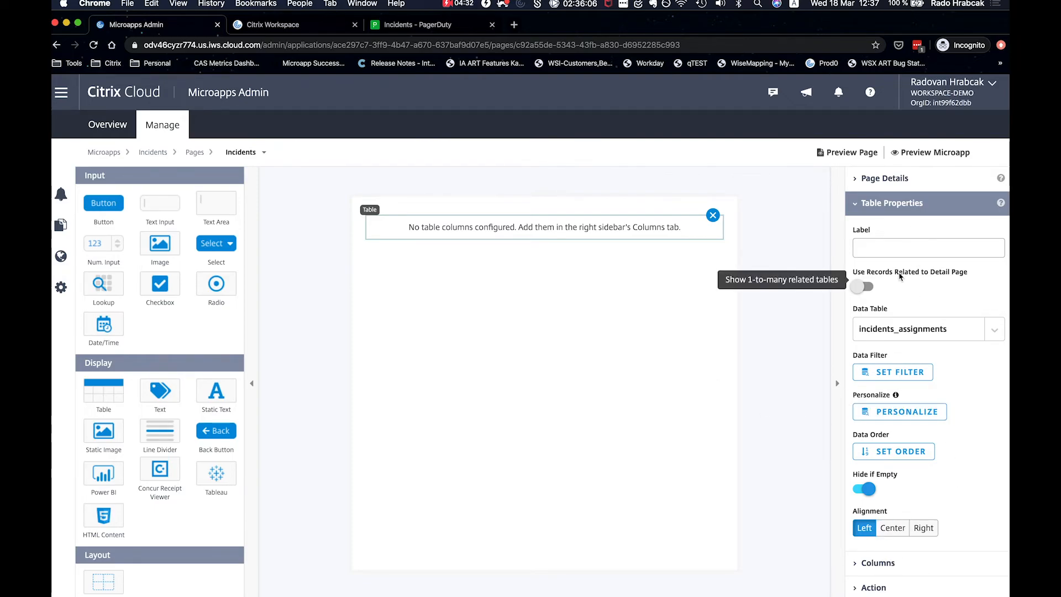
pyautogui.click(901, 247)
pyautogui.write('Incidents')
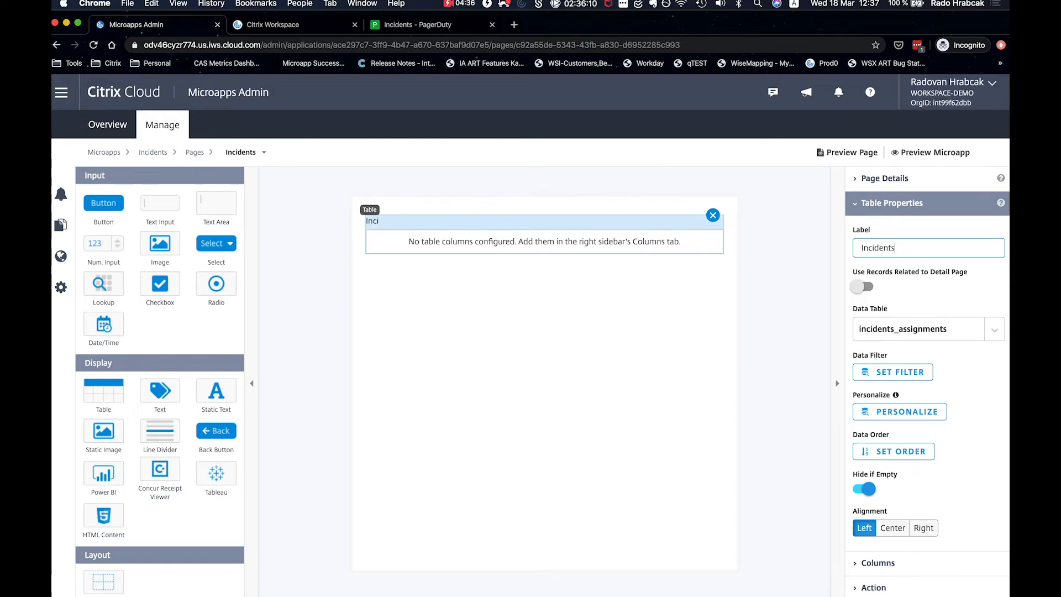
# Add a column to the Incidents table that shows the title data column from the incidents data table
pyautogui.click(879, 563)
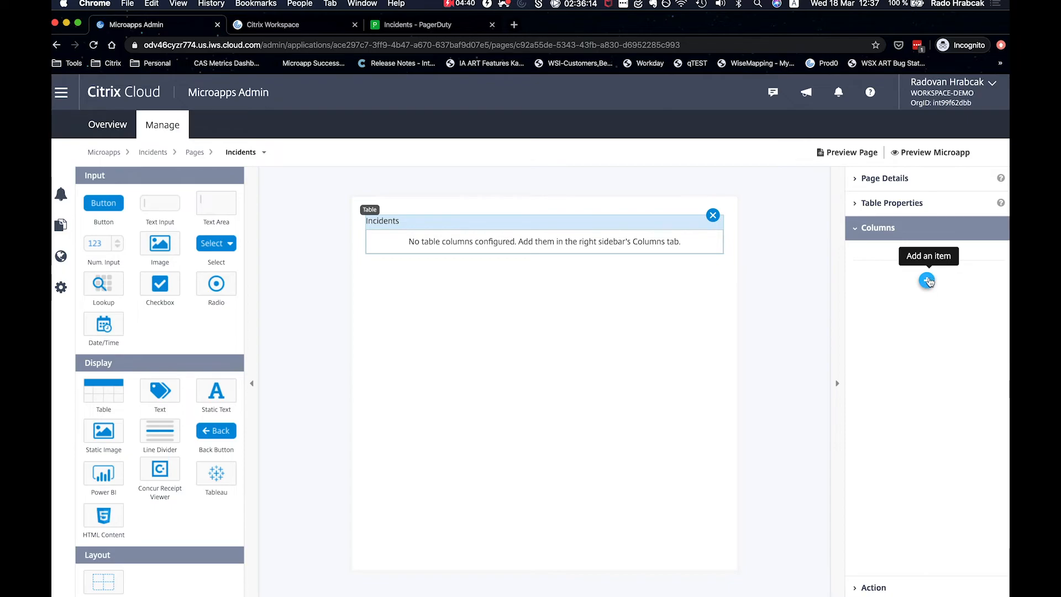
pyautogui.click(928, 281)
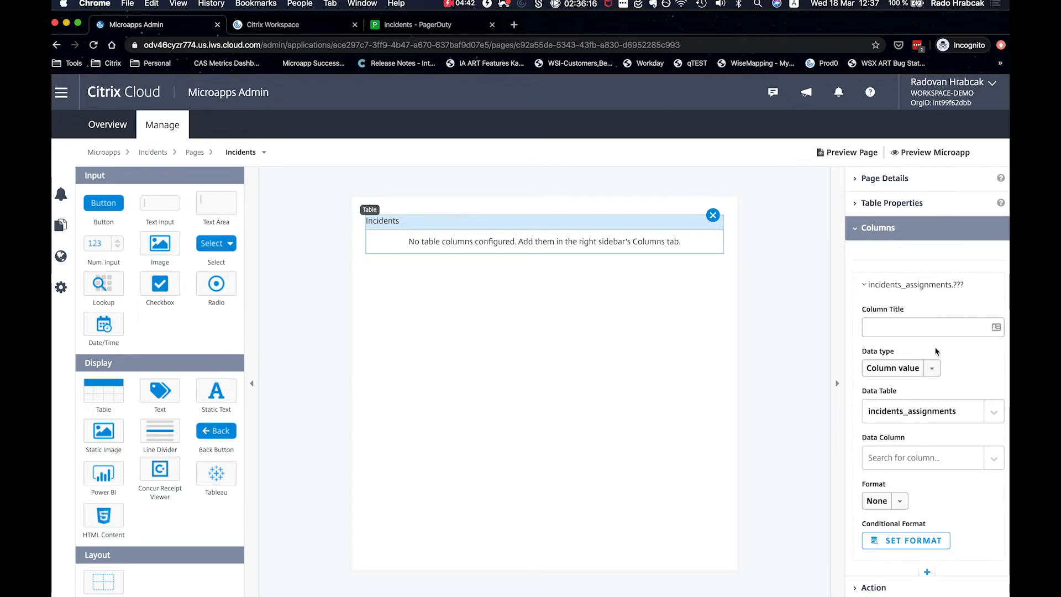
pyautogui.click(943, 411)
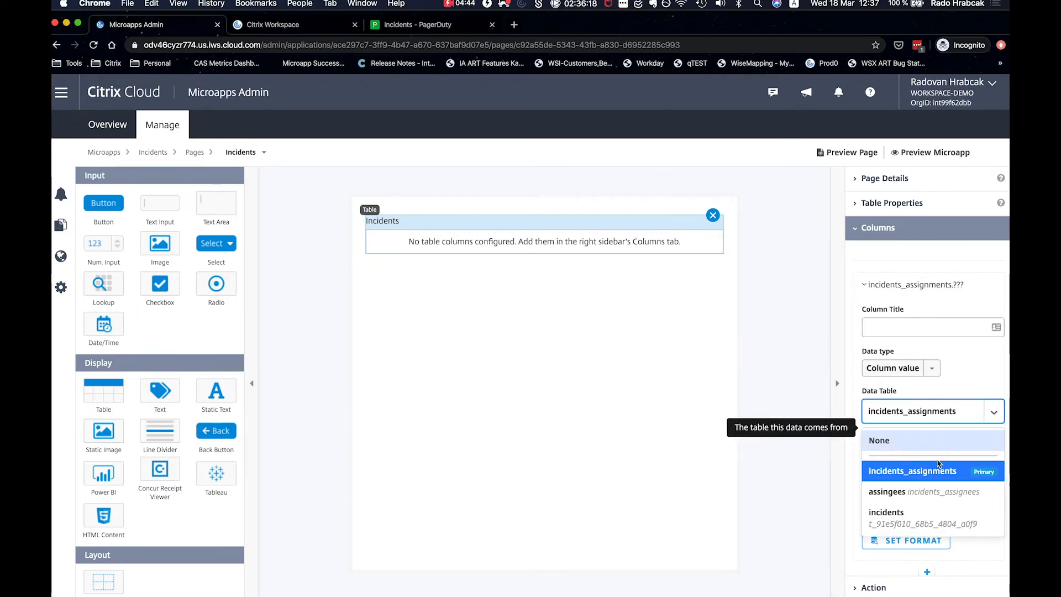
pyautogui.click(910, 512)
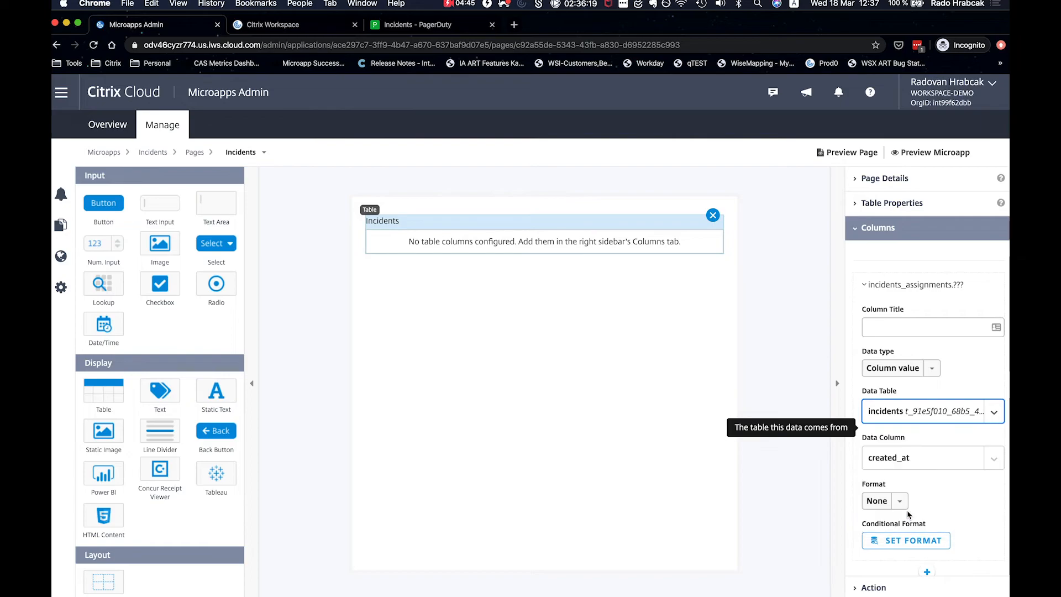
pyautogui.click(993, 458)
pyautogui.scroll(-5, 940, 514)
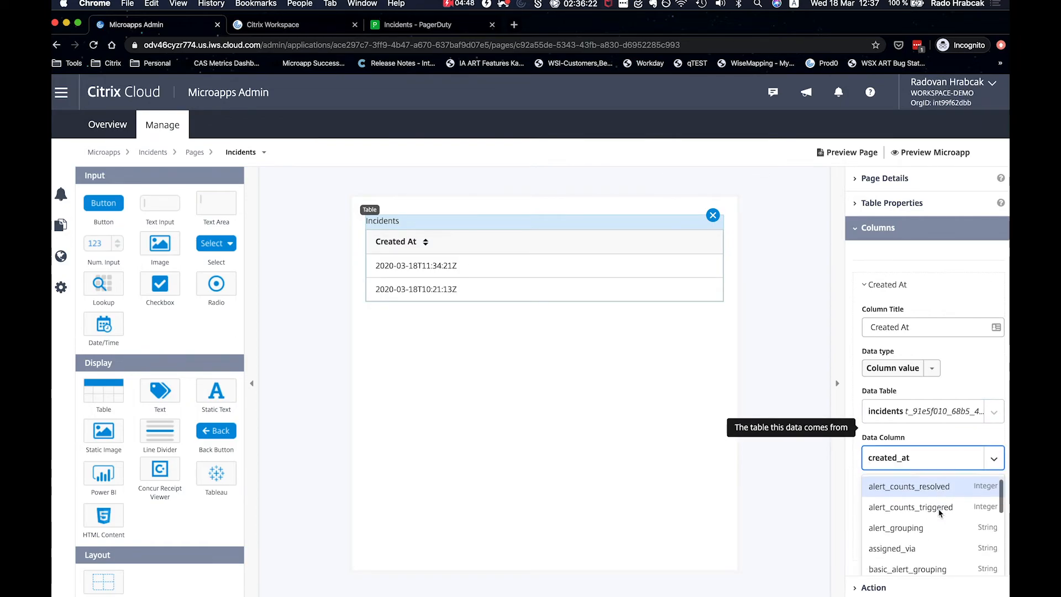
pyautogui.scroll(-10, 939, 514)
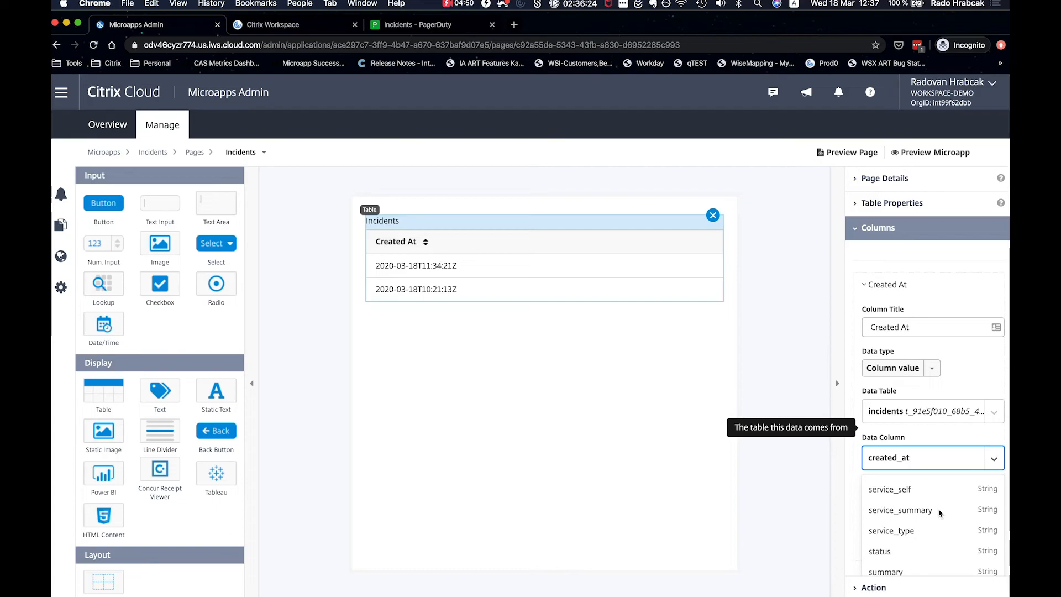
pyautogui.scroll(-5, 939, 514)
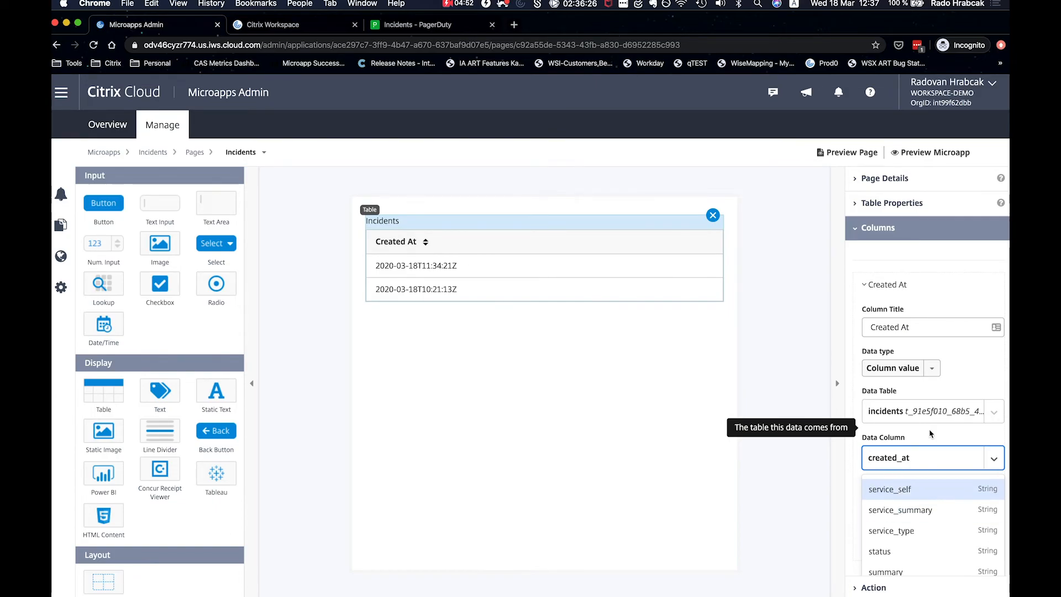
pyautogui.click(921, 517)
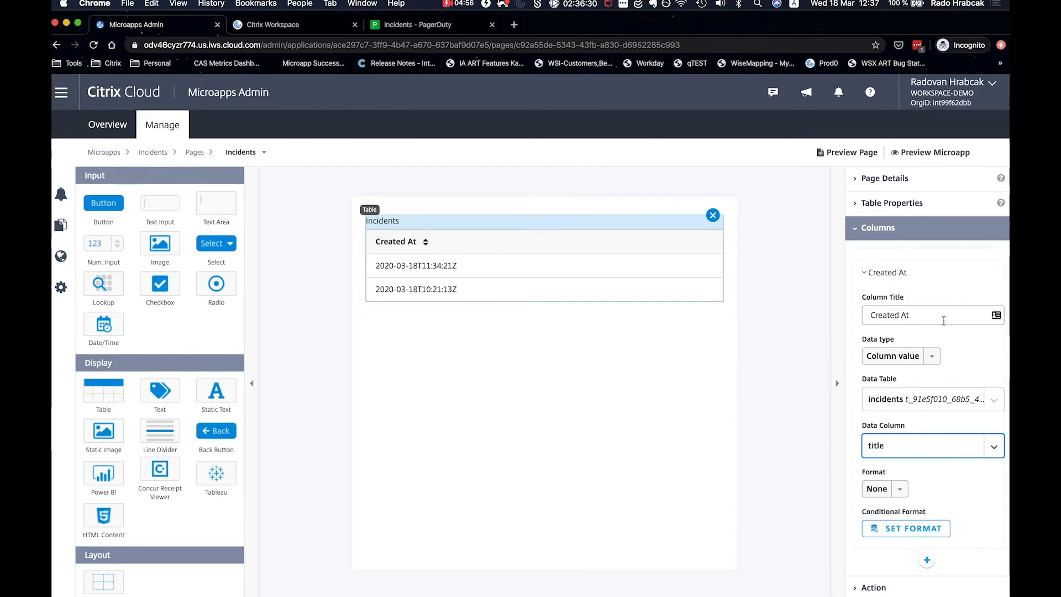
# Set the new column's title to "Title" and collapse its settings
pyautogui.tripleClick(941, 316)
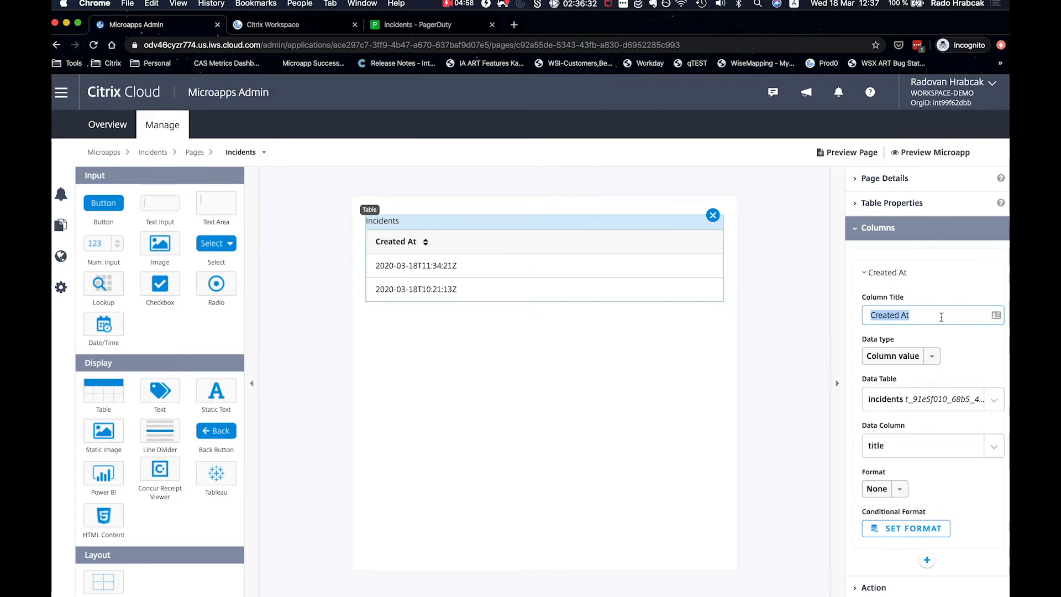
pyautogui.write('Title')
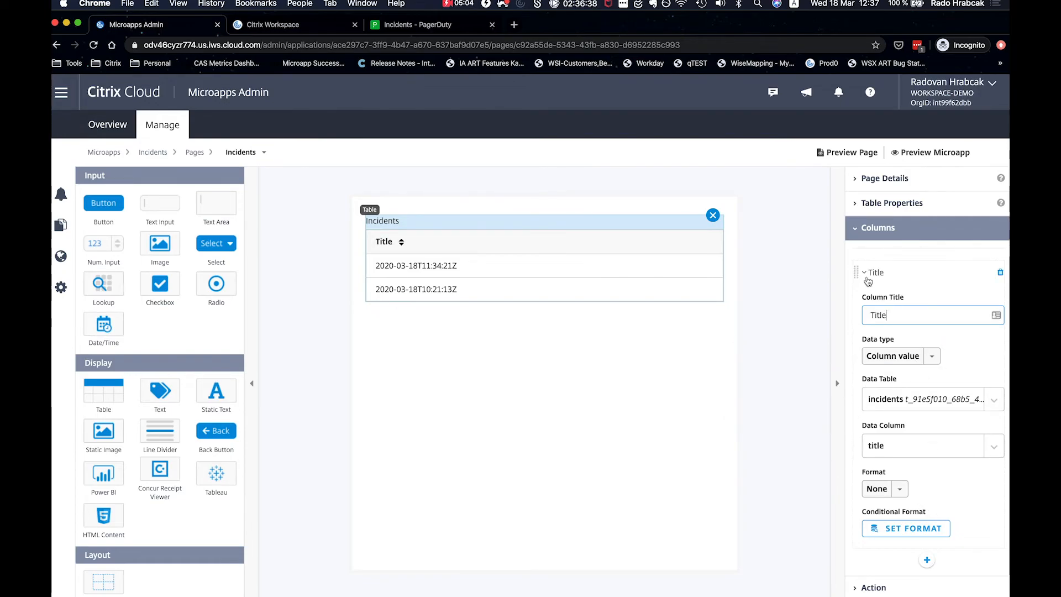
pyautogui.click(866, 273)
# Add a second column to the table, taking its values from the name data column of the assingees data table
pyautogui.click(920, 307)
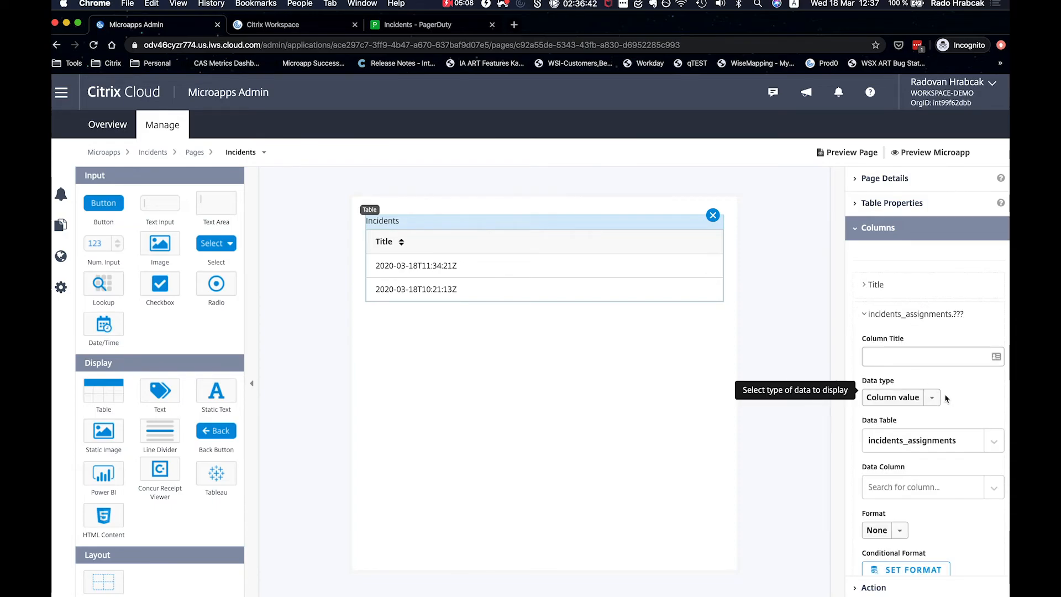
pyautogui.click(953, 434)
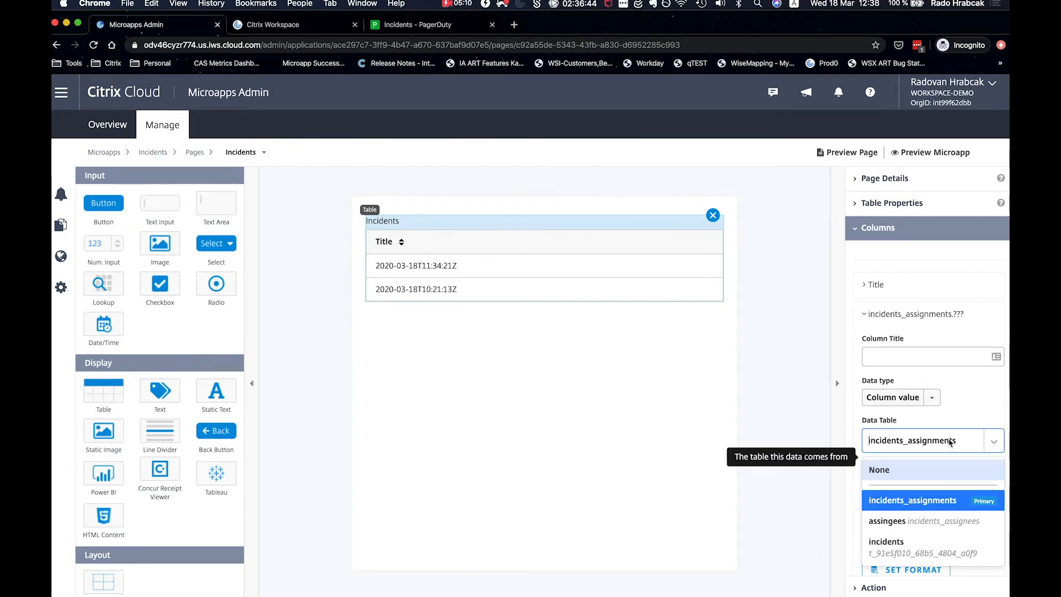
pyautogui.click(922, 522)
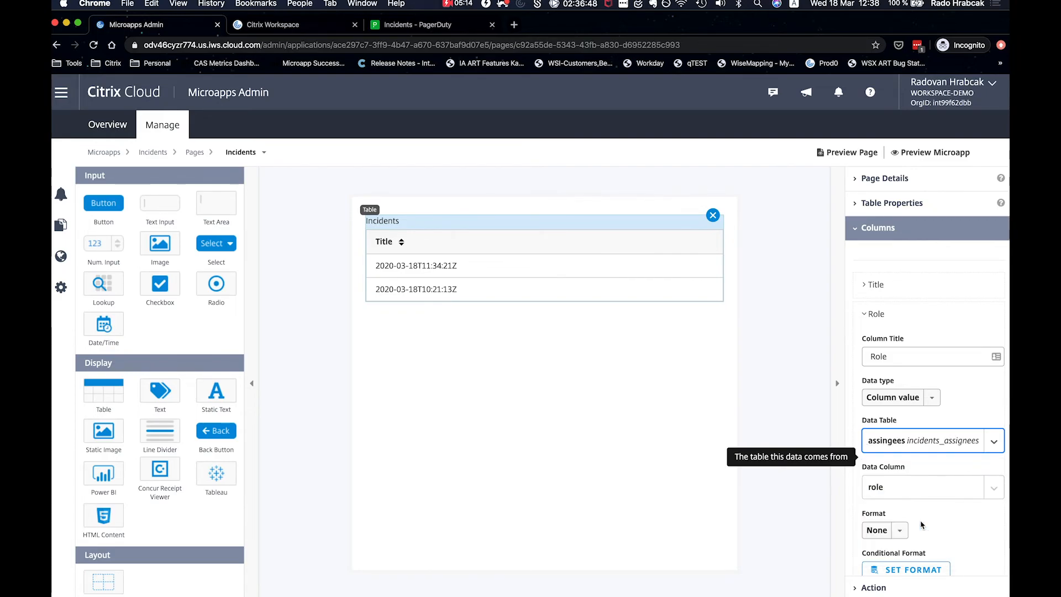
pyautogui.click(946, 447)
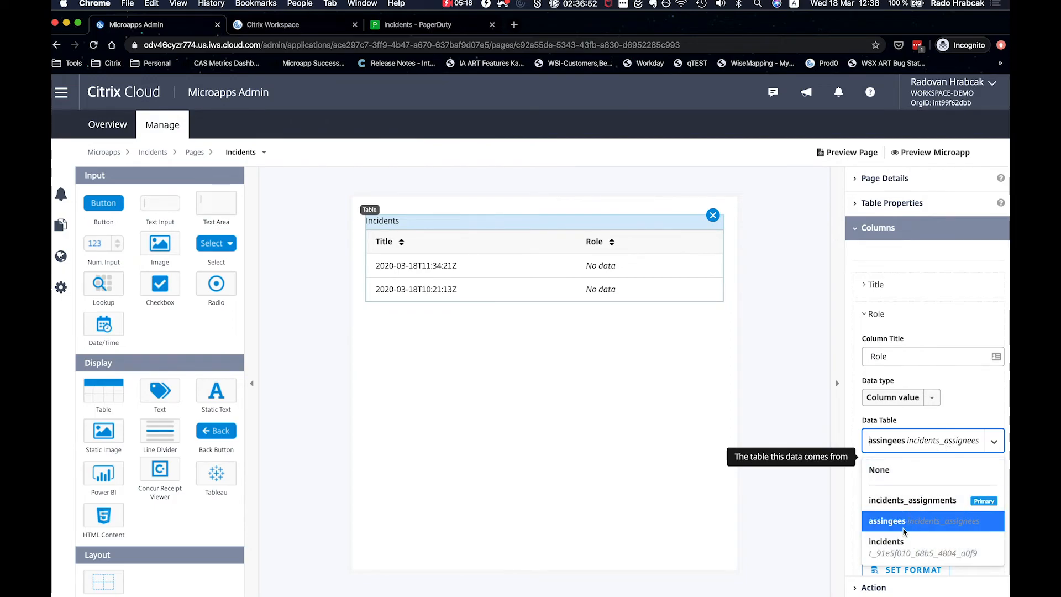
pyautogui.click(902, 524)
pyautogui.click(943, 490)
pyautogui.scroll(-5, 928, 525)
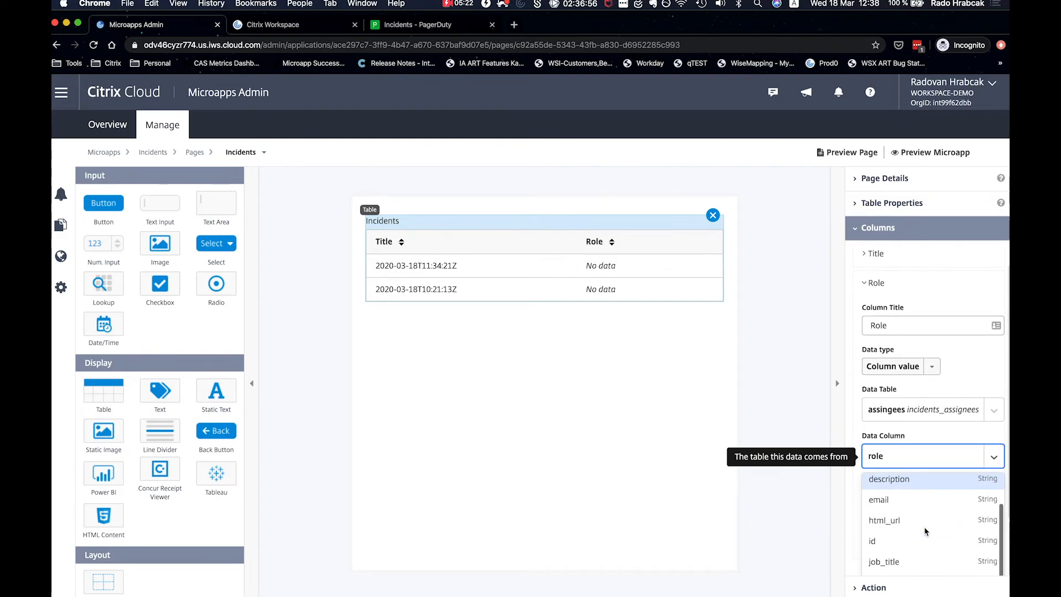
pyautogui.click(925, 529)
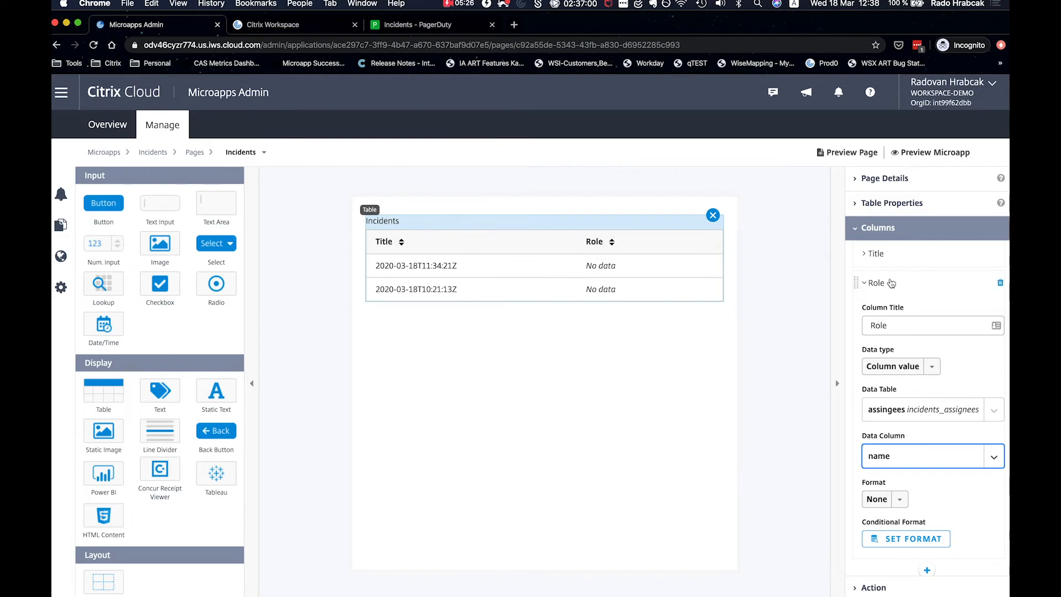
# Title the second column "Assignee" and collapse its settings
pyautogui.doubleClick(895, 321)
pyautogui.write('Assignee')
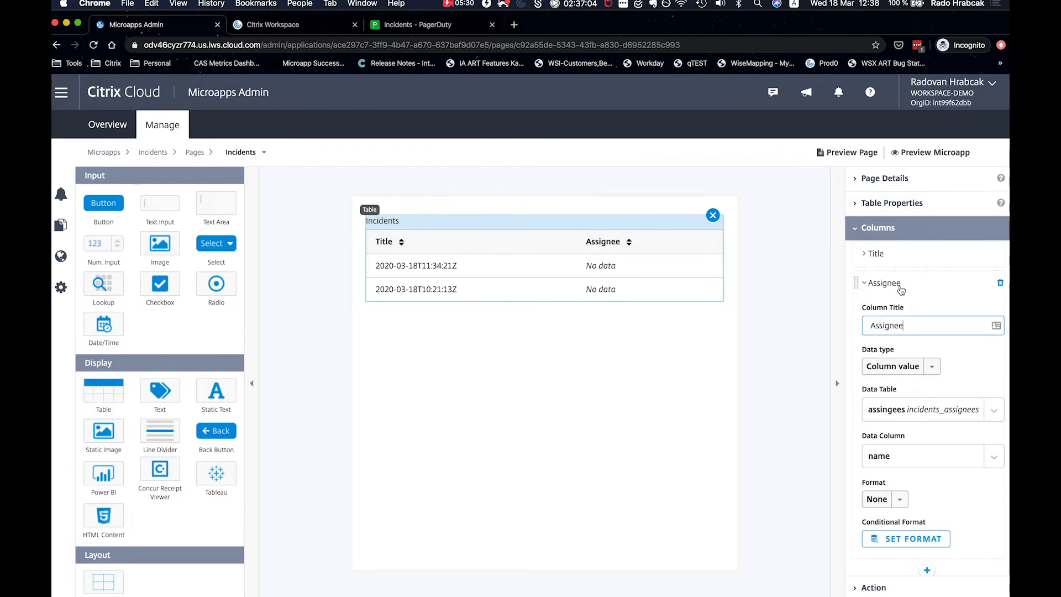
pyautogui.click(866, 284)
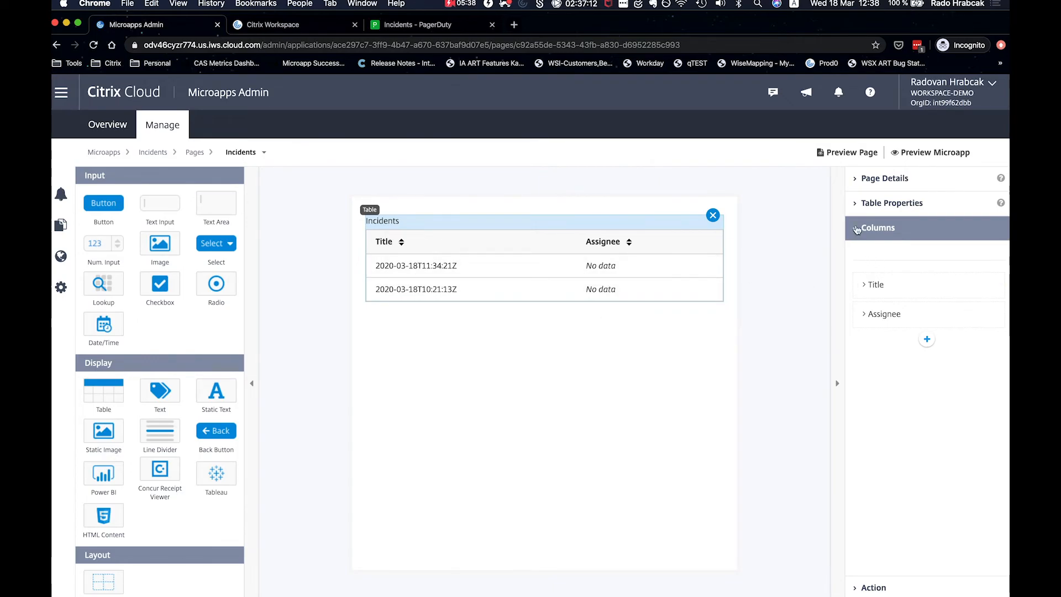
# Enable Use Records Related to Detail Page in the Incidents table's properties
pyautogui.click(859, 180)
pyautogui.click(859, 181)
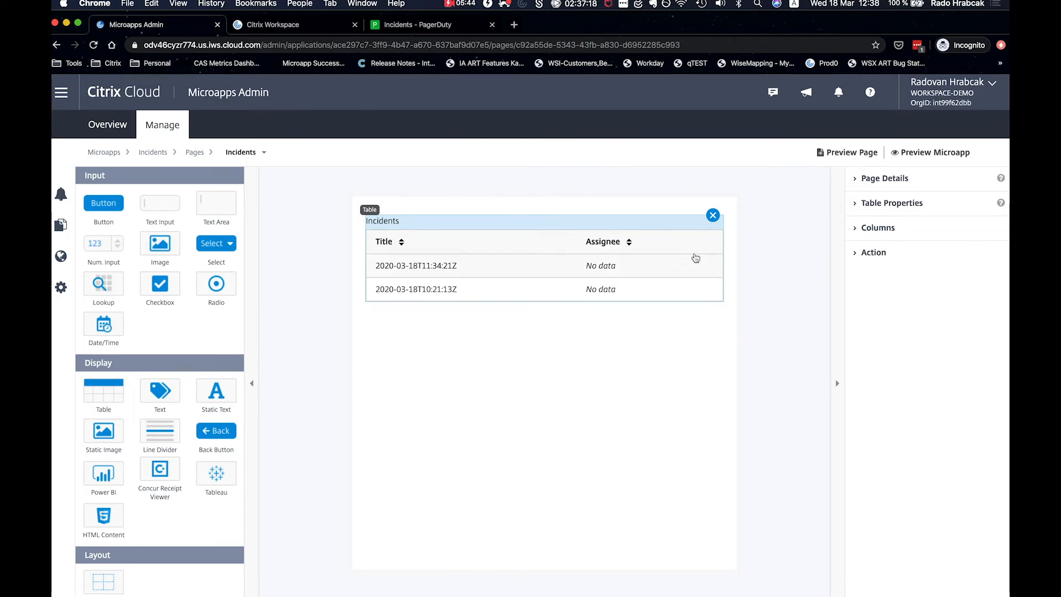
pyautogui.click(861, 199)
pyautogui.click(866, 288)
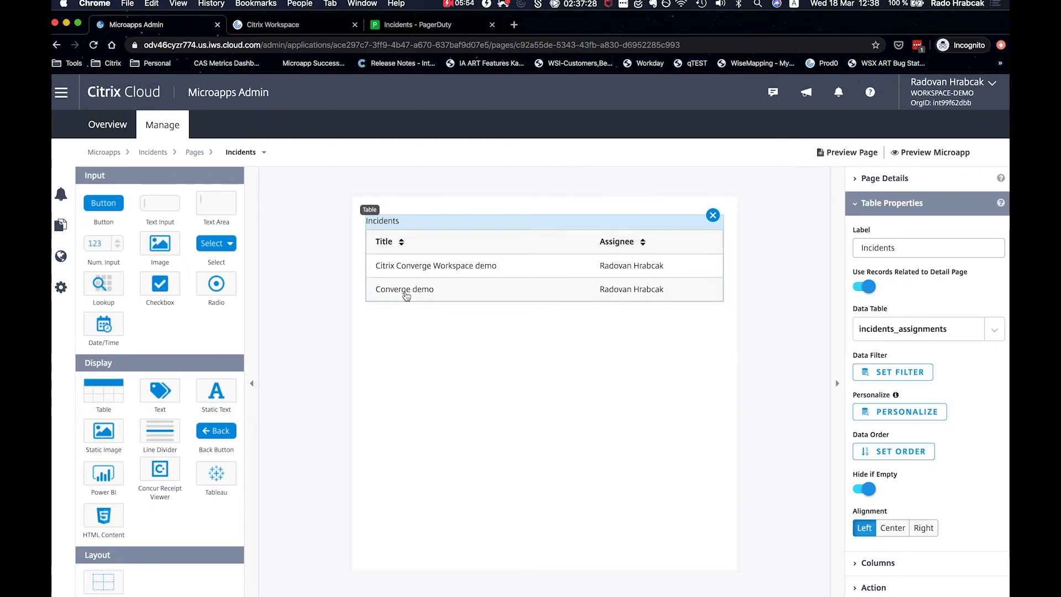
# Add a page named Incident details to the microapp, using the Detail template with PagerDuty's Incidents Assignments data table
pyautogui.click(195, 153)
pyautogui.click(142, 225)
pyautogui.click(839, 155)
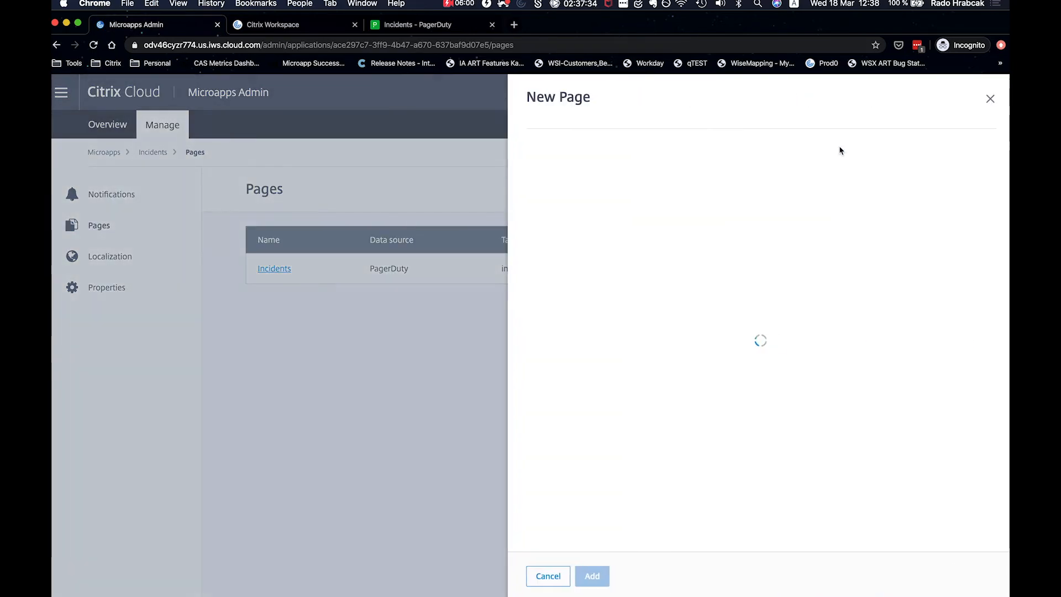
pyautogui.click(636, 171)
pyautogui.write('I')
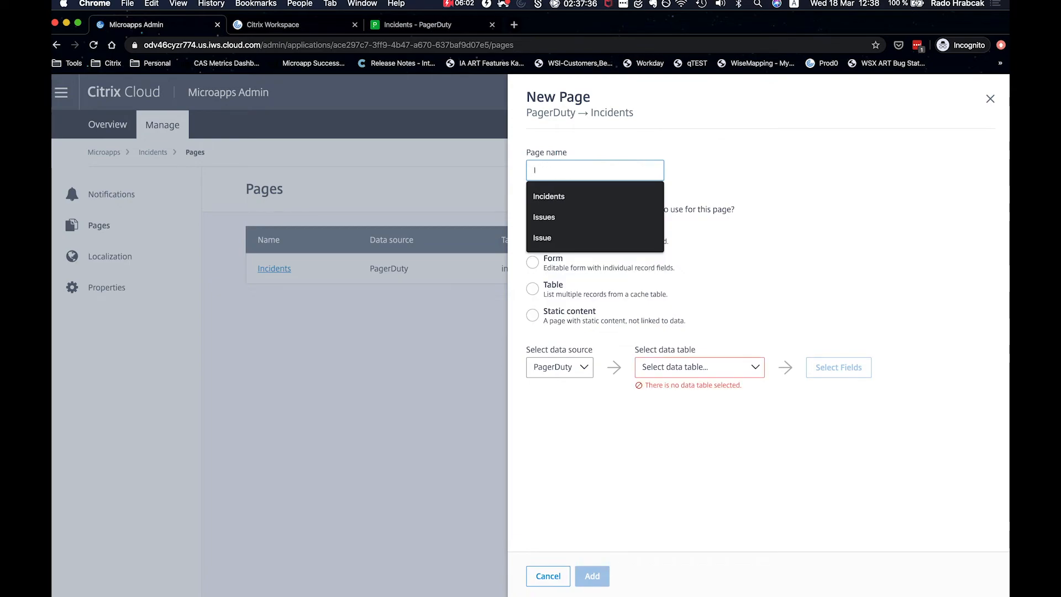
pyautogui.write('ncident details')
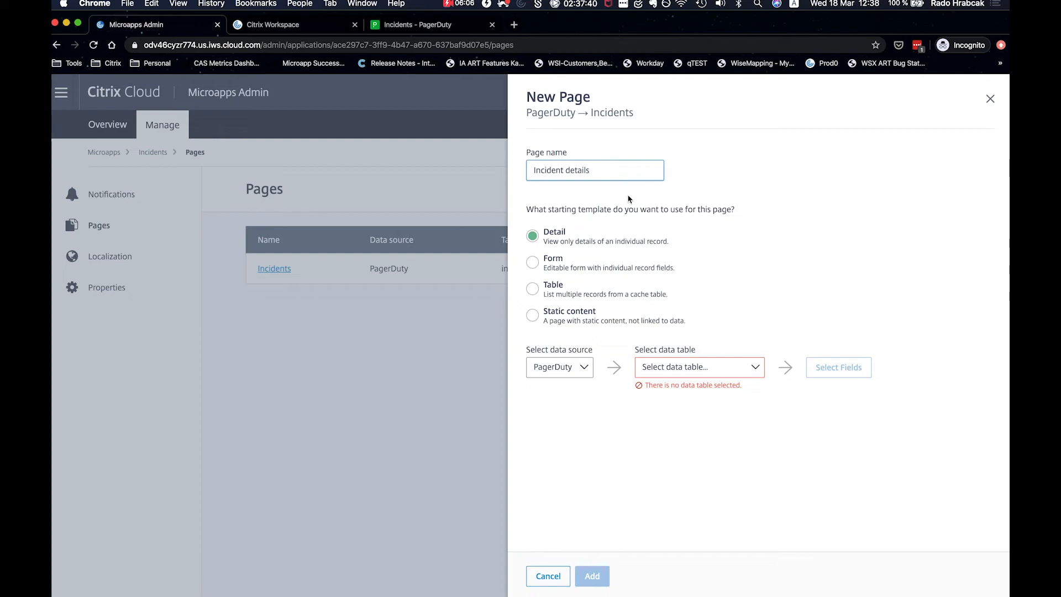
pyautogui.click(754, 374)
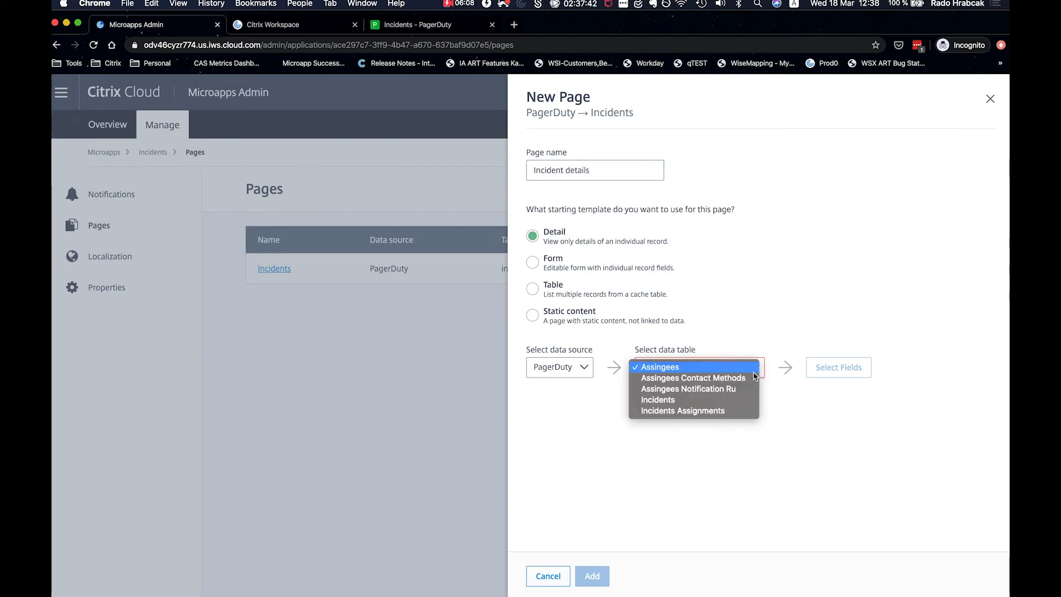
pyautogui.click(726, 411)
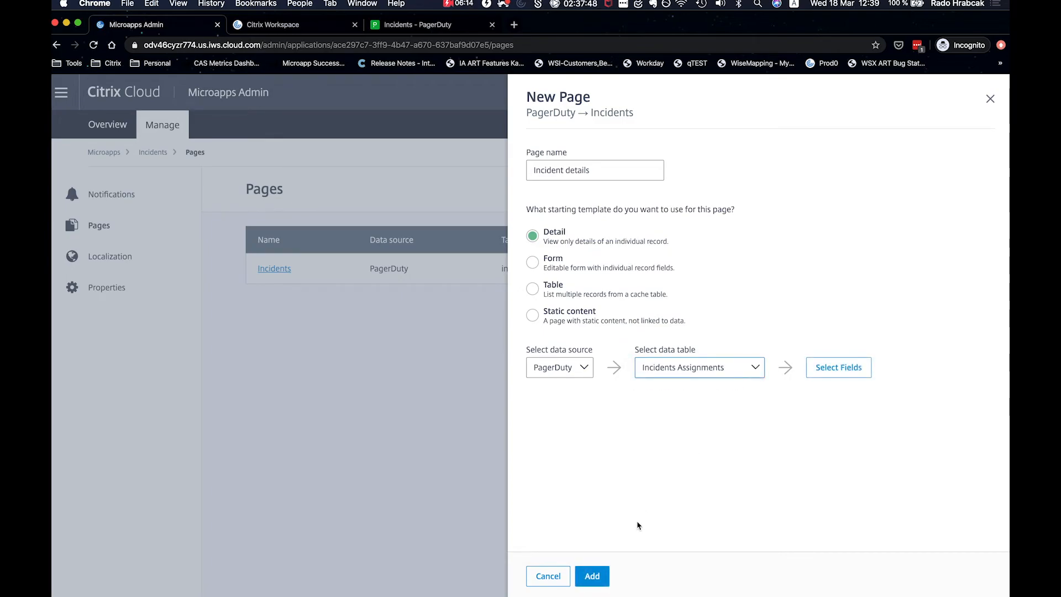
pyautogui.click(592, 576)
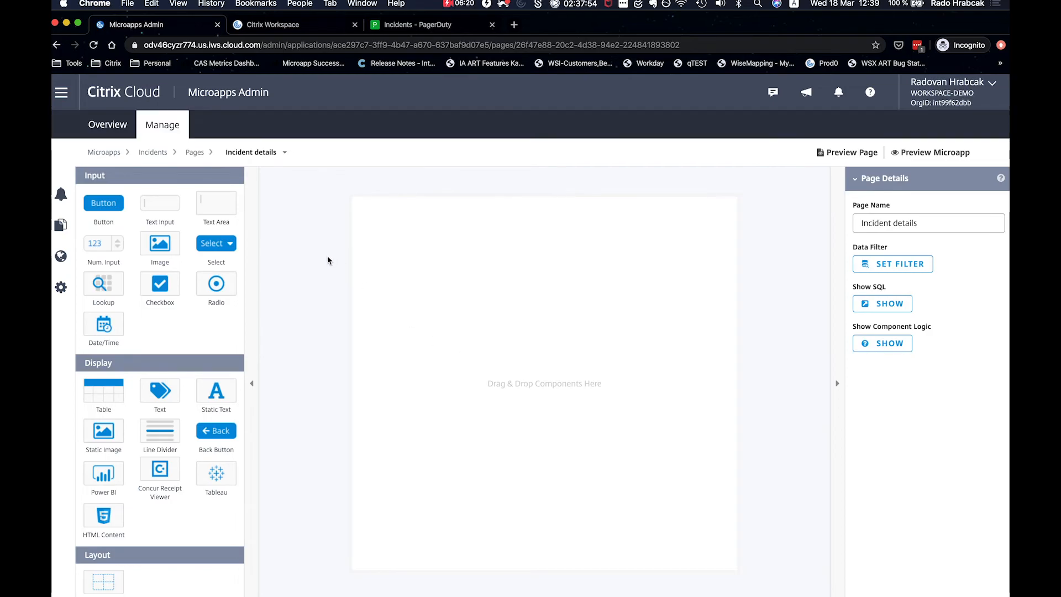
# Place a Flexible Grid on the Incident details page, filling its cells with three Text components and a Static Text in the last cell
pyautogui.moveTo(105, 582); pyautogui.dragTo(477, 222)
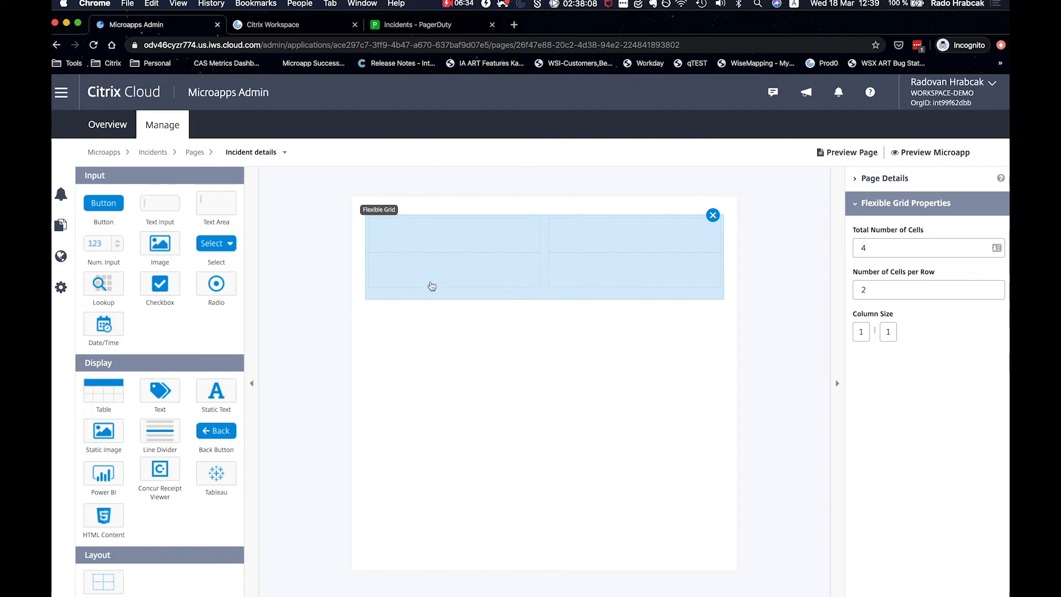
pyautogui.click(397, 336)
pyautogui.moveTo(164, 393); pyautogui.dragTo(433, 265)
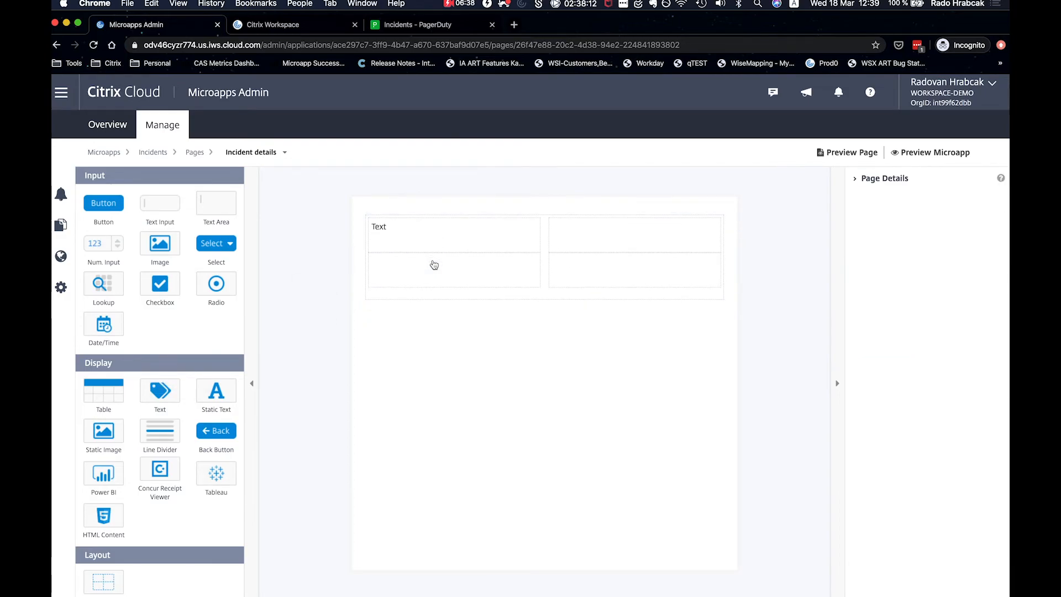
pyautogui.moveTo(176, 392); pyautogui.dragTo(607, 277)
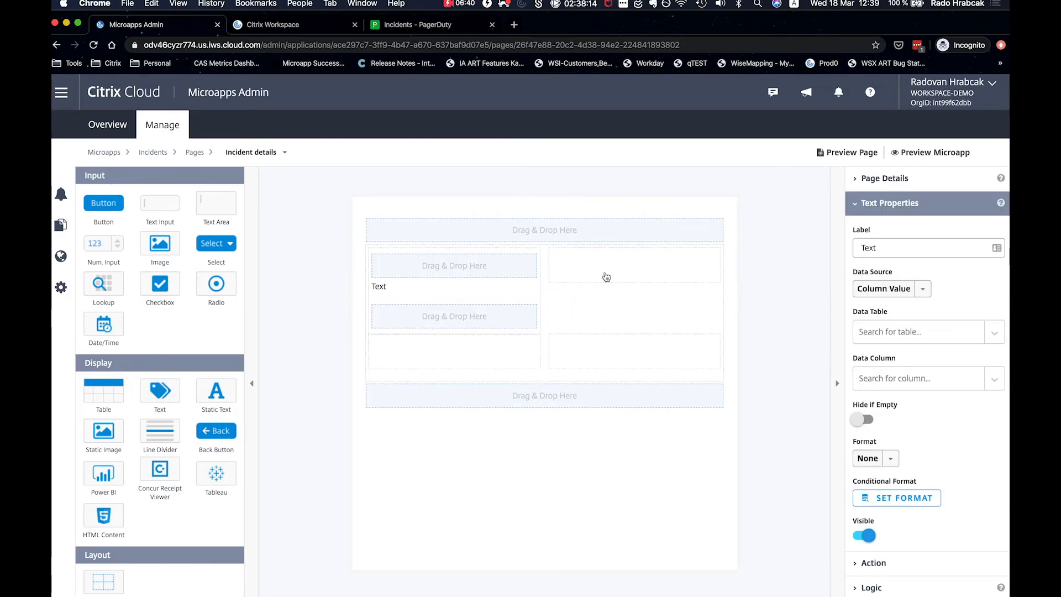
pyautogui.moveTo(162, 397); pyautogui.dragTo(429, 350)
pyautogui.moveTo(216, 392); pyautogui.dragTo(639, 357)
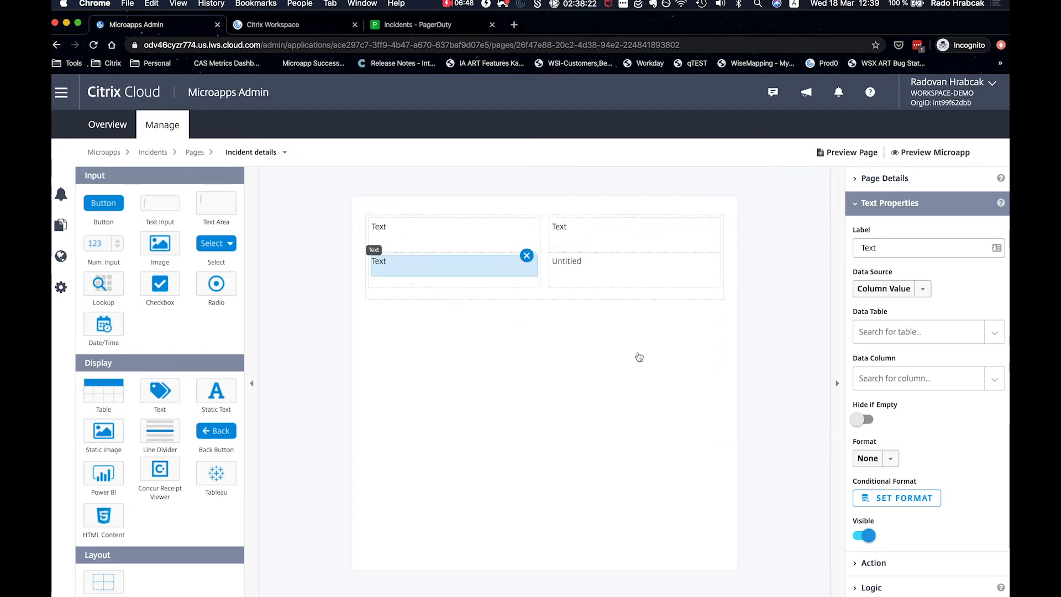
pyautogui.click(597, 279)
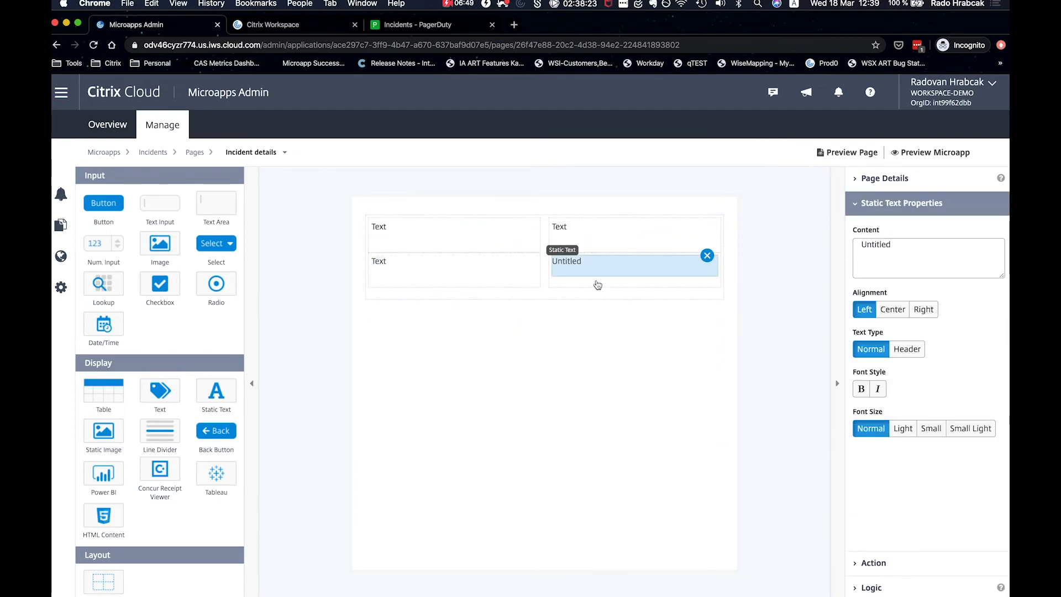
# Label the grid's first Text component "Created at" and bind it to the created_at column of the incidents data table
pyautogui.click(452, 229)
pyautogui.doubleClick(913, 245)
pyautogui.write('Cre')
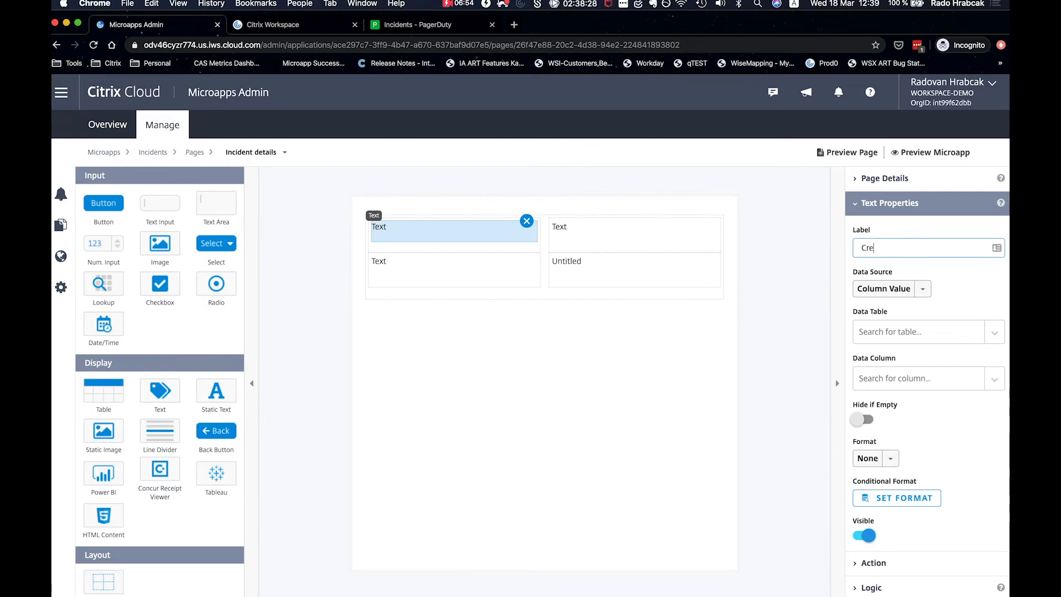
pyautogui.write('ated at')
pyautogui.click(995, 334)
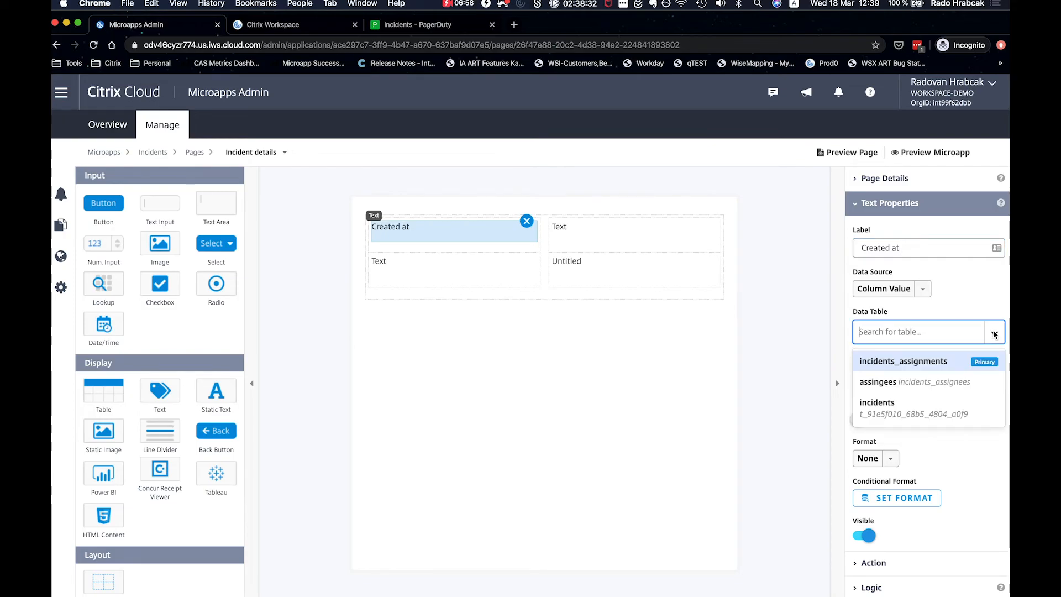
pyautogui.click(912, 408)
pyautogui.click(929, 378)
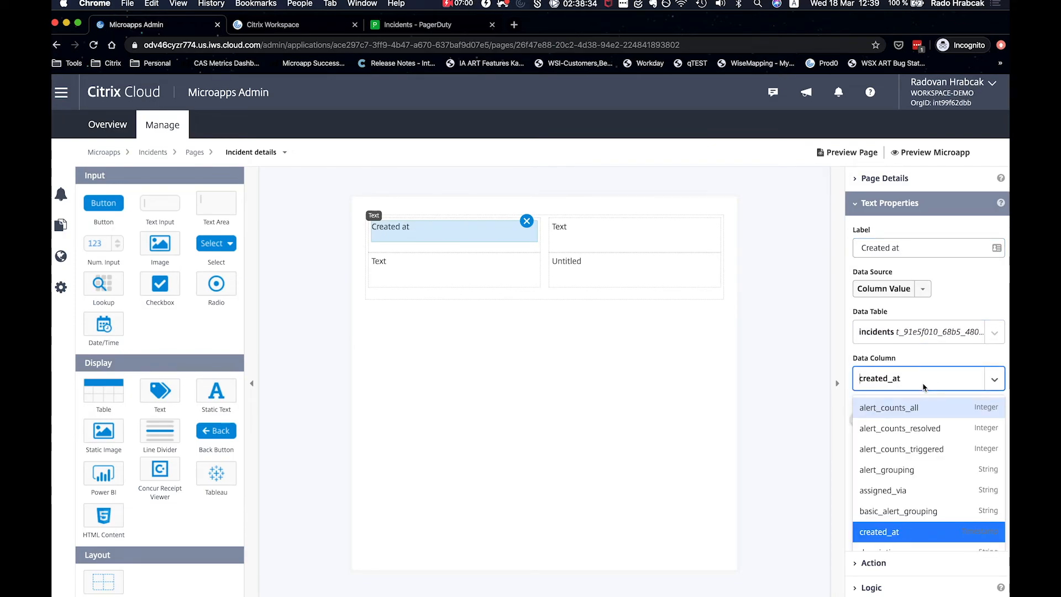
pyautogui.click(902, 540)
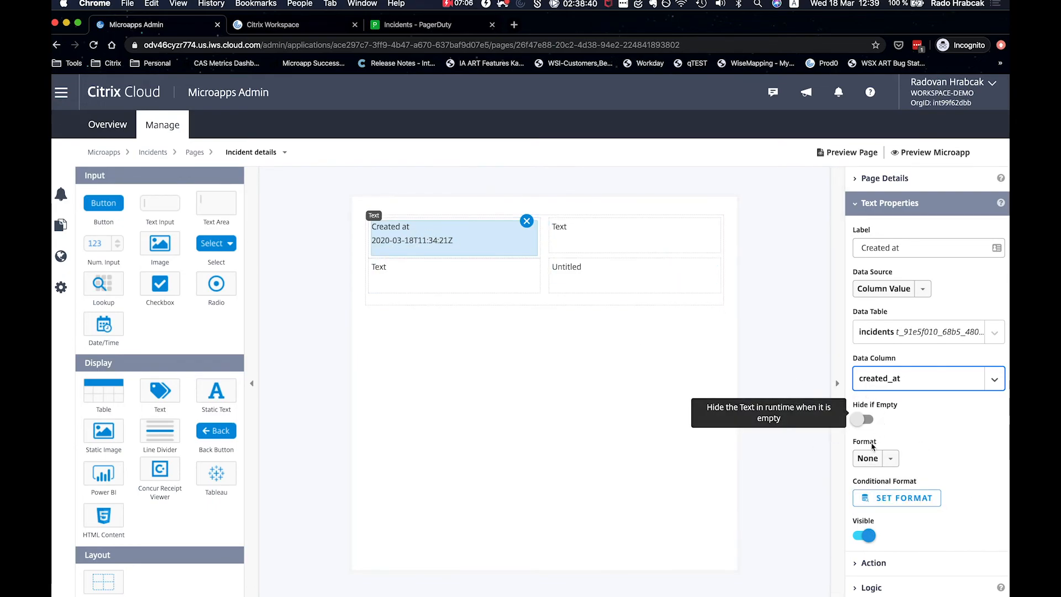
# Set the display format of the Created at text to Date
pyautogui.click(889, 460)
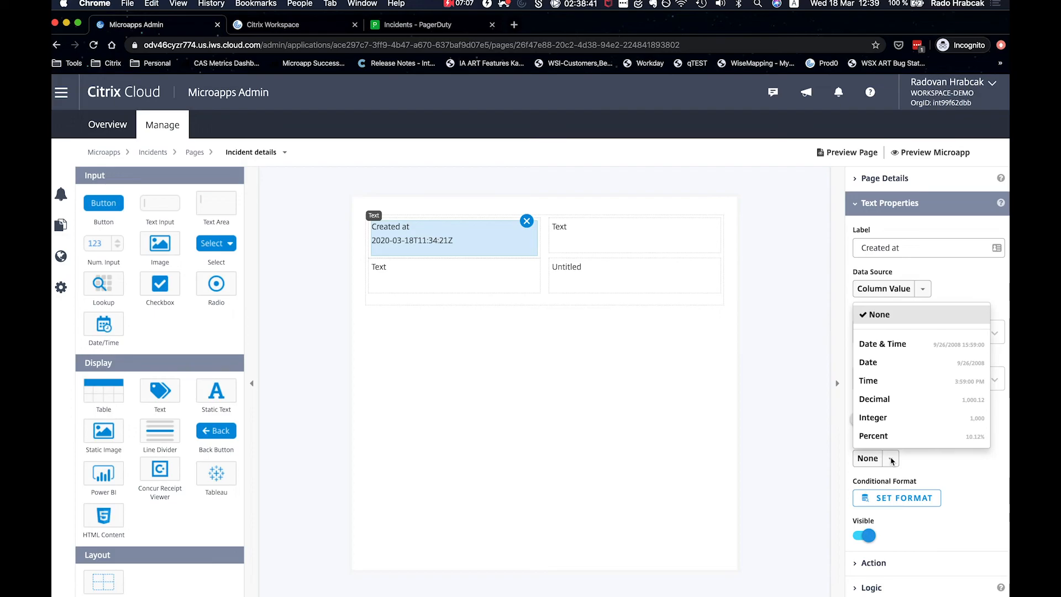
pyautogui.click(891, 366)
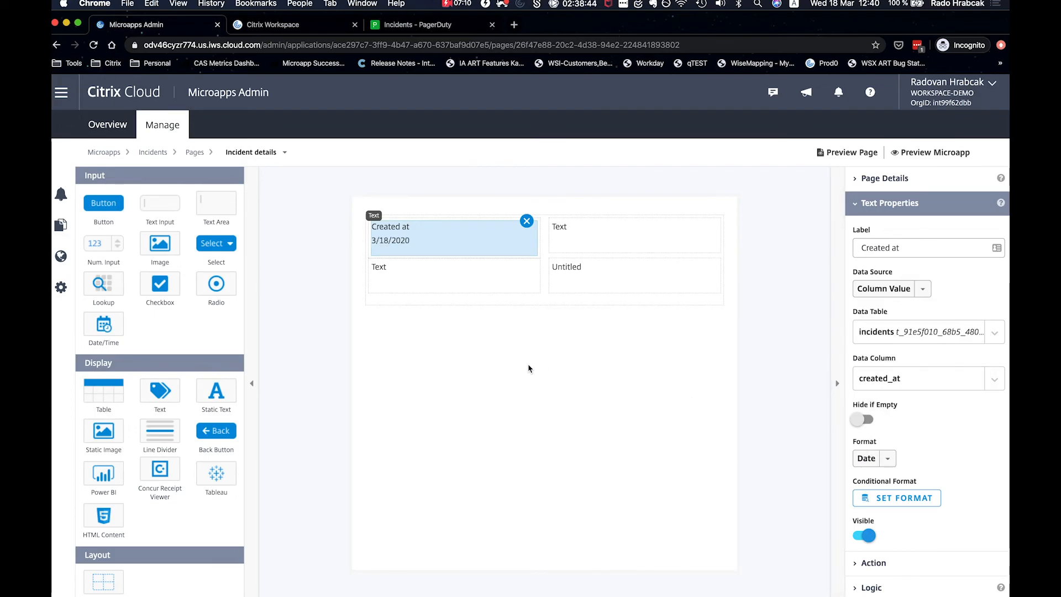
# Label the grid's second Text component "Status" and bind it to the status column of the incidents data table
pyautogui.click(579, 244)
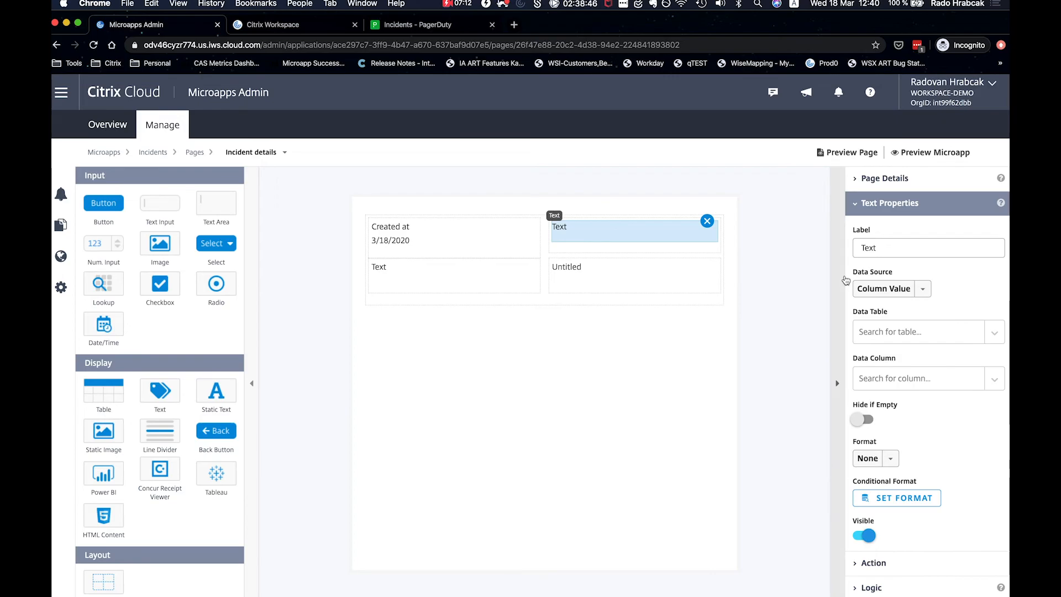
pyautogui.doubleClick(903, 252)
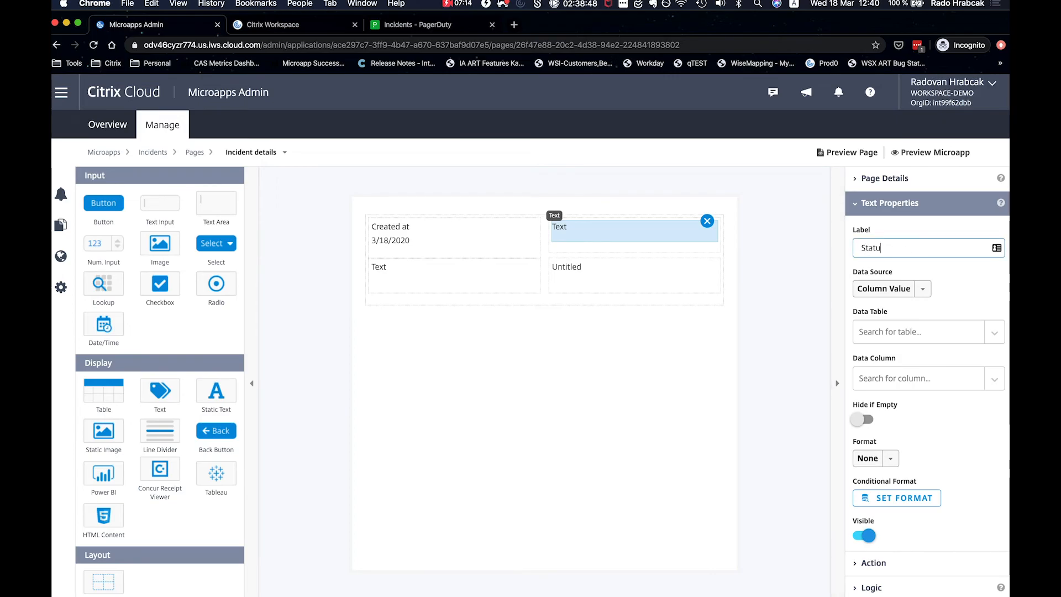
pyautogui.click(929, 331)
pyautogui.click(891, 405)
pyautogui.click(914, 381)
pyautogui.scroll(-10, 920, 497)
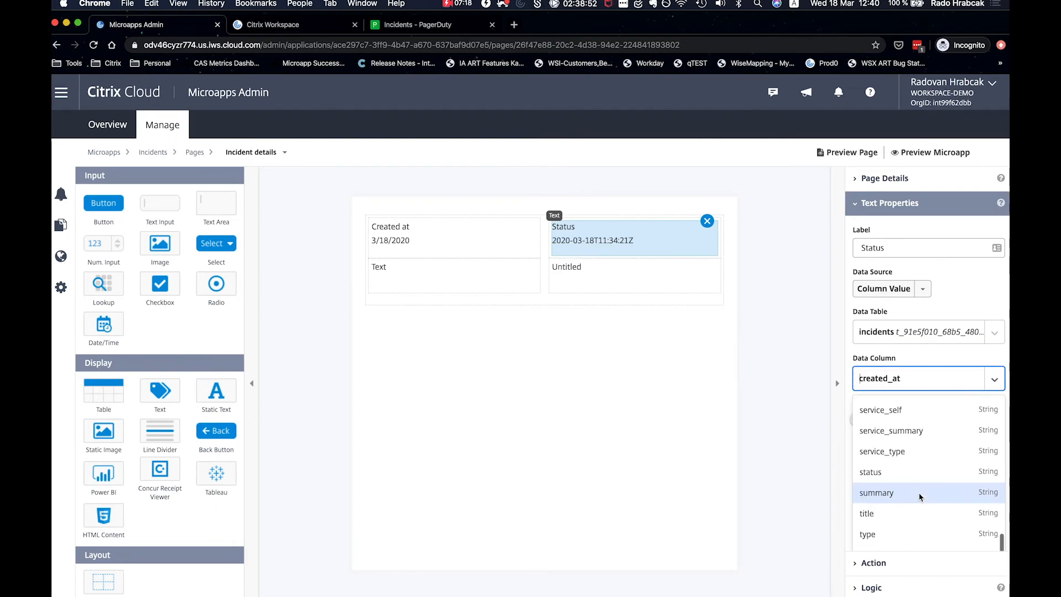
pyautogui.click(917, 471)
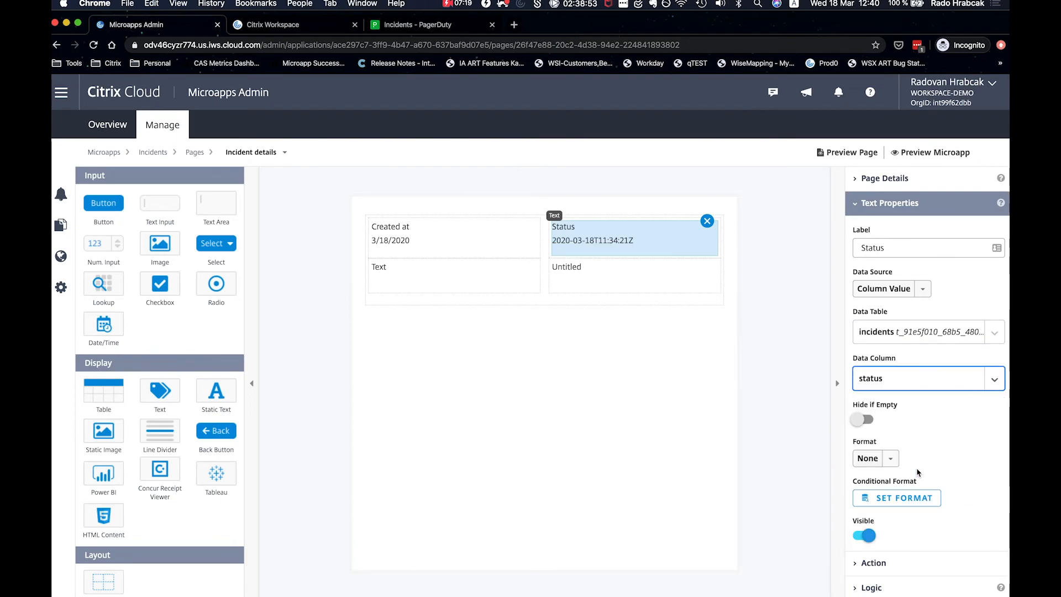
# Label the grid's third Text component "Type" and bind it to the type column of the incidents data table
pyautogui.click(489, 277)
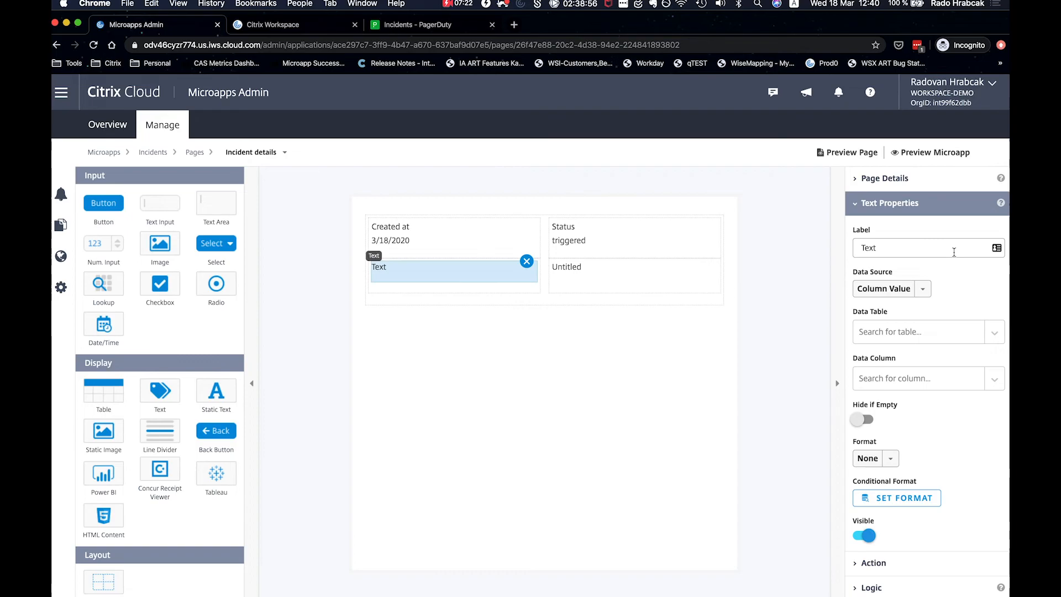
pyautogui.click(937, 332)
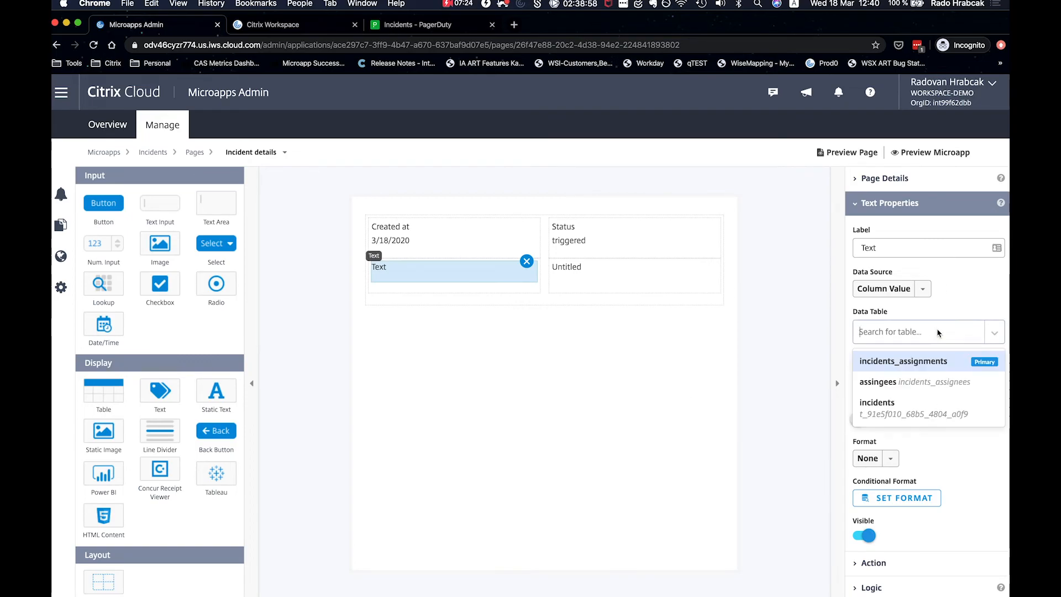
pyautogui.click(906, 409)
pyautogui.click(924, 378)
pyautogui.scroll(-10, 918, 476)
pyautogui.click(885, 534)
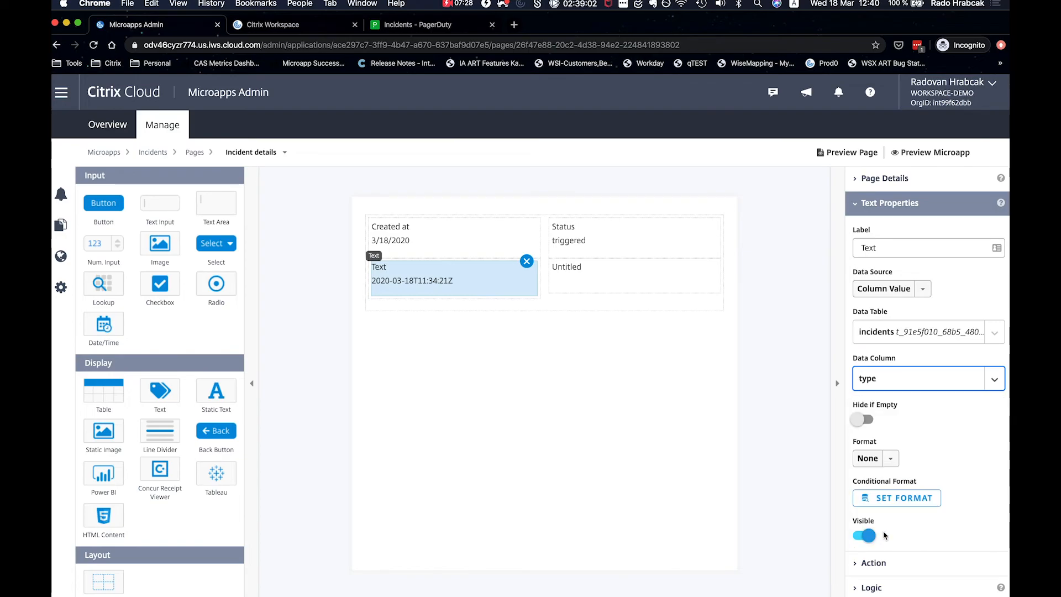
pyautogui.doubleClick(893, 249)
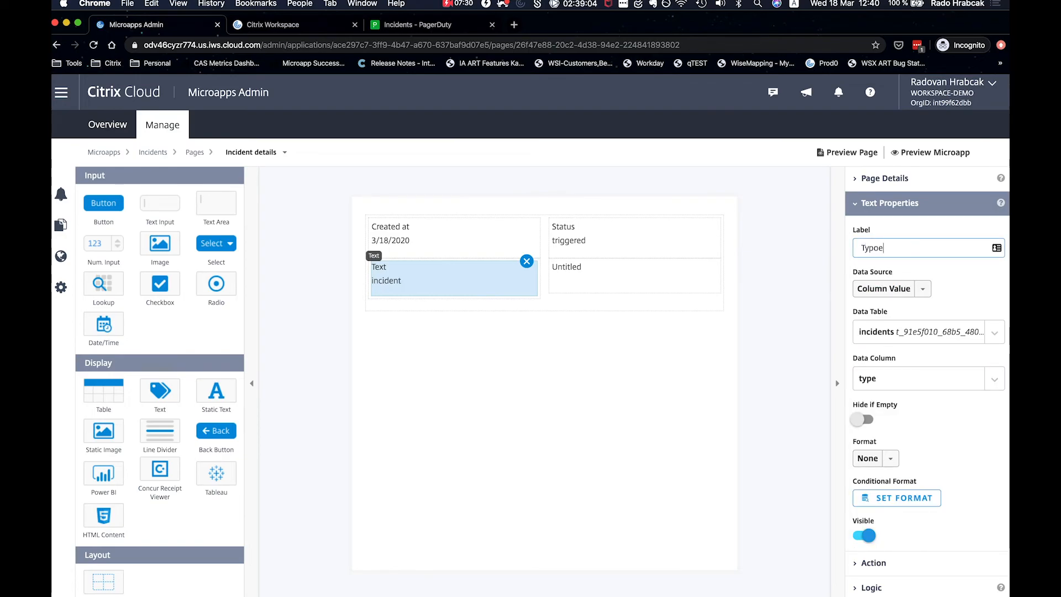
# Replace the Static Text in the grid's last cell with a Text component
pyautogui.click(664, 274)
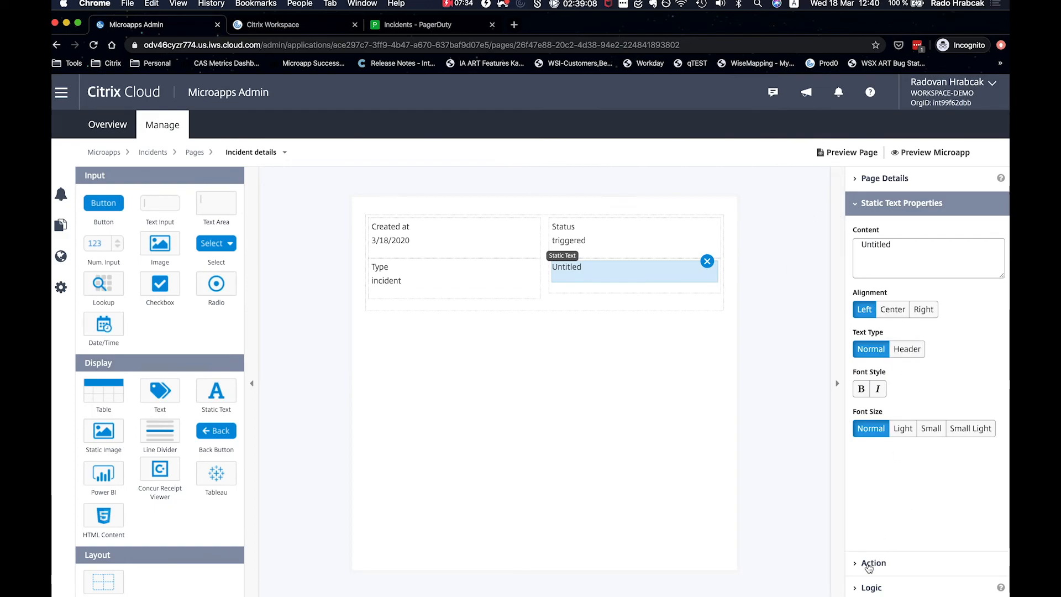
pyautogui.click(708, 261)
pyautogui.moveTo(160, 394); pyautogui.dragTo(628, 369)
pyautogui.click(628, 288)
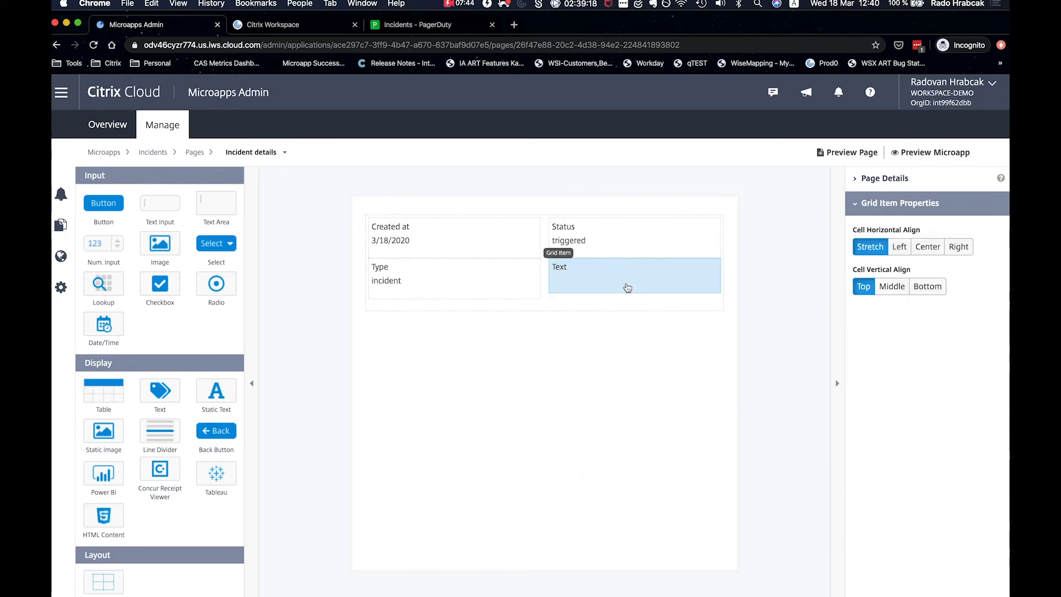
# Bind the Text component in the grid's last cell to the id column of the incidents data table
pyautogui.click(572, 267)
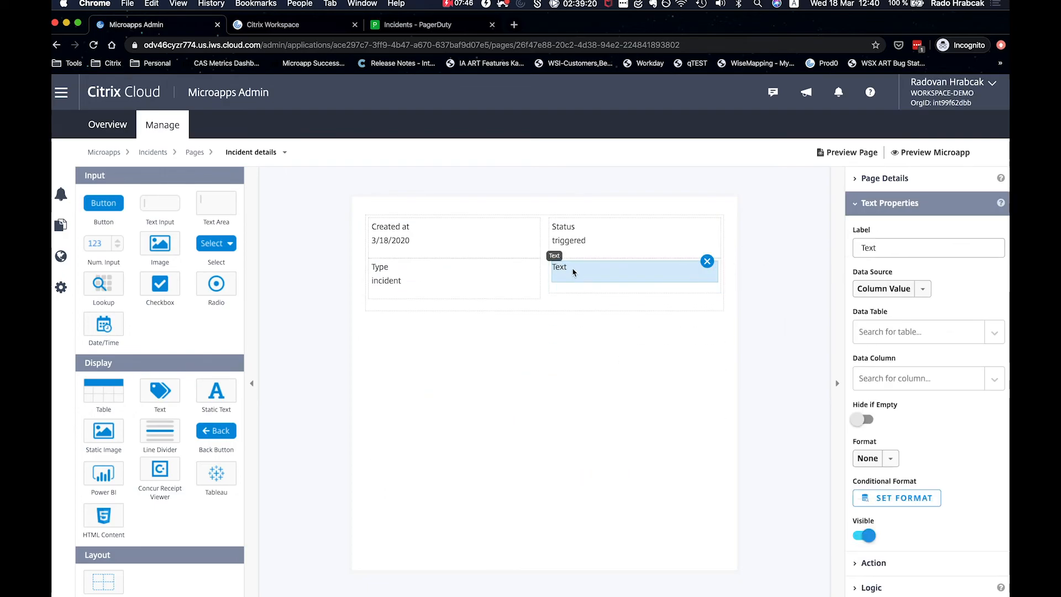
pyautogui.click(918, 331)
pyautogui.click(884, 409)
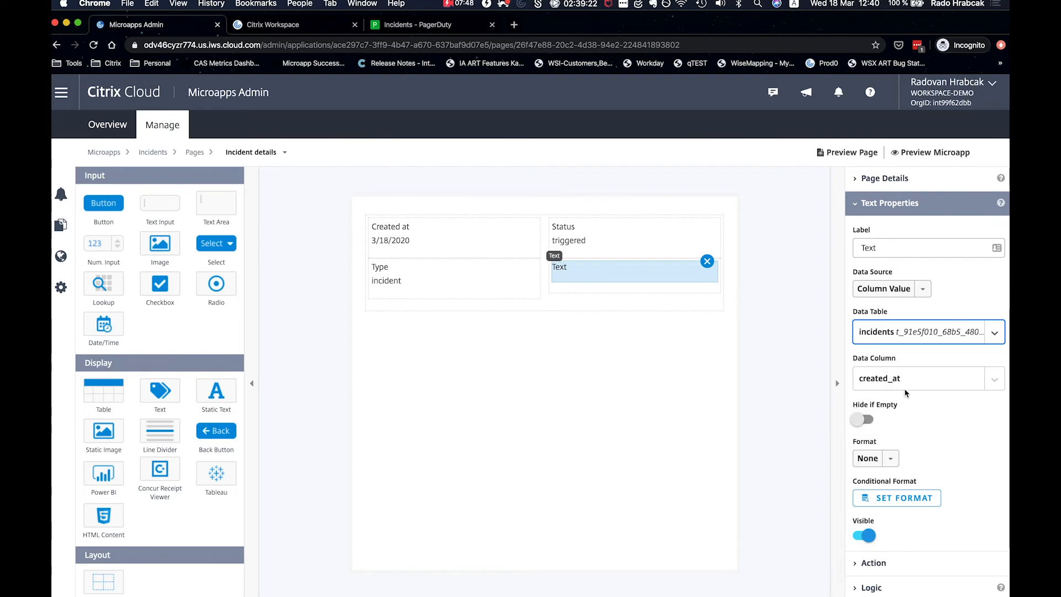
pyautogui.click(912, 387)
pyautogui.scroll(-10, 929, 475)
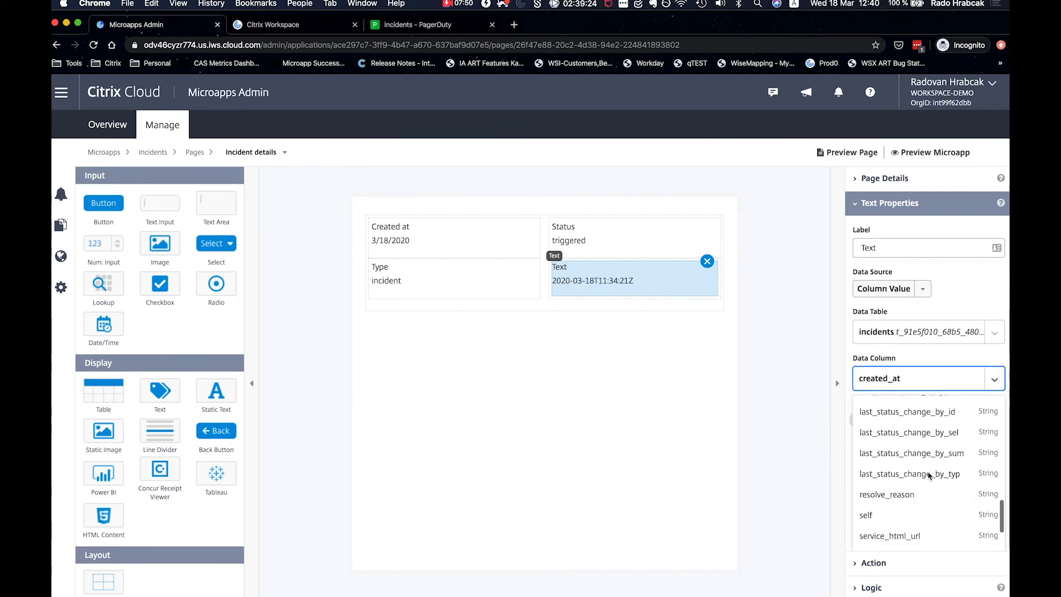
pyautogui.scroll(-3, 929, 476)
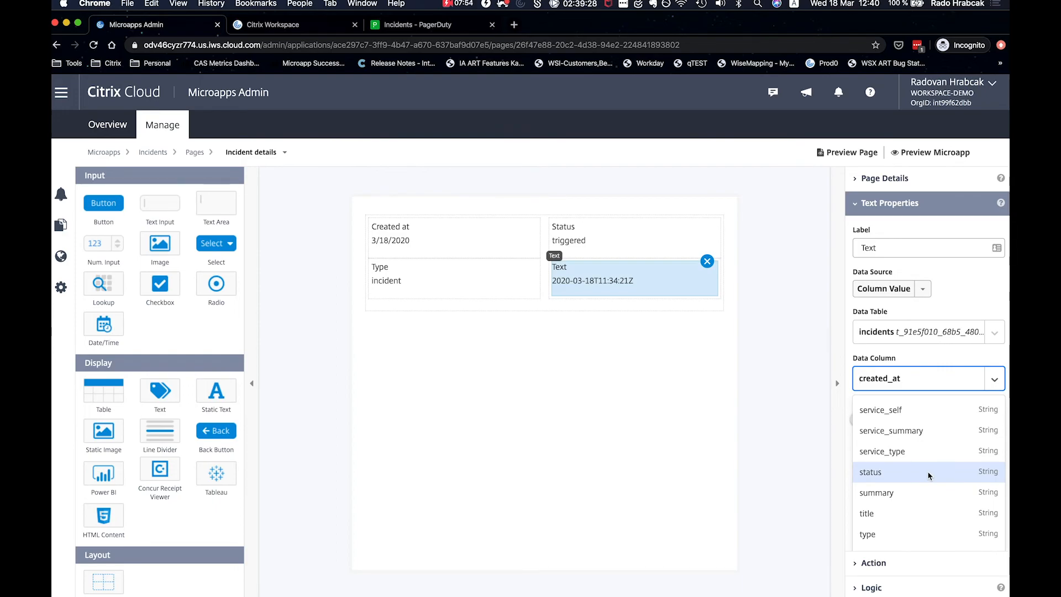
pyautogui.scroll(5, 929, 476)
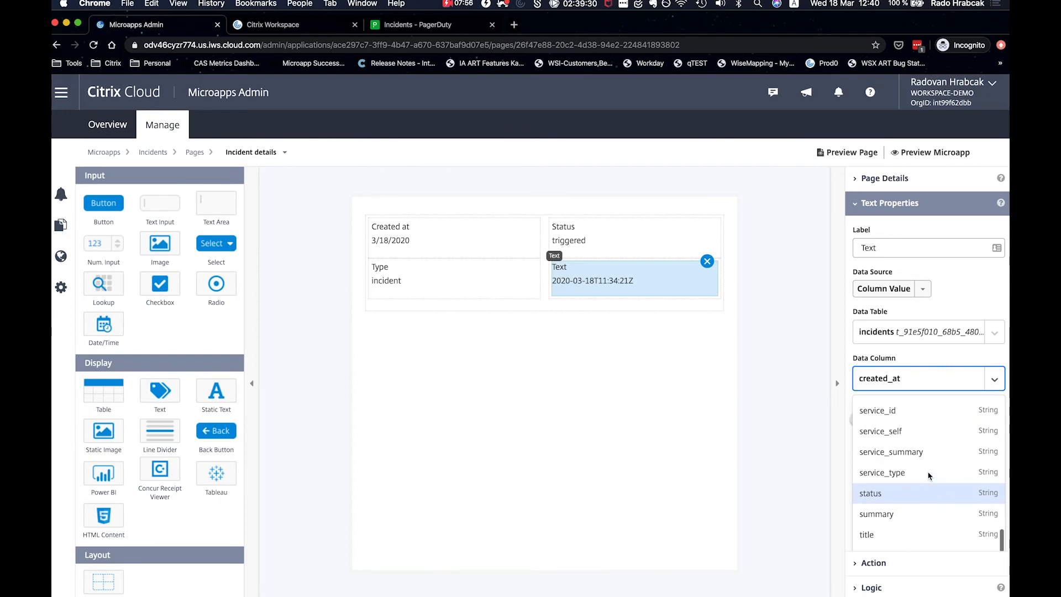
pyautogui.scroll(5, 930, 476)
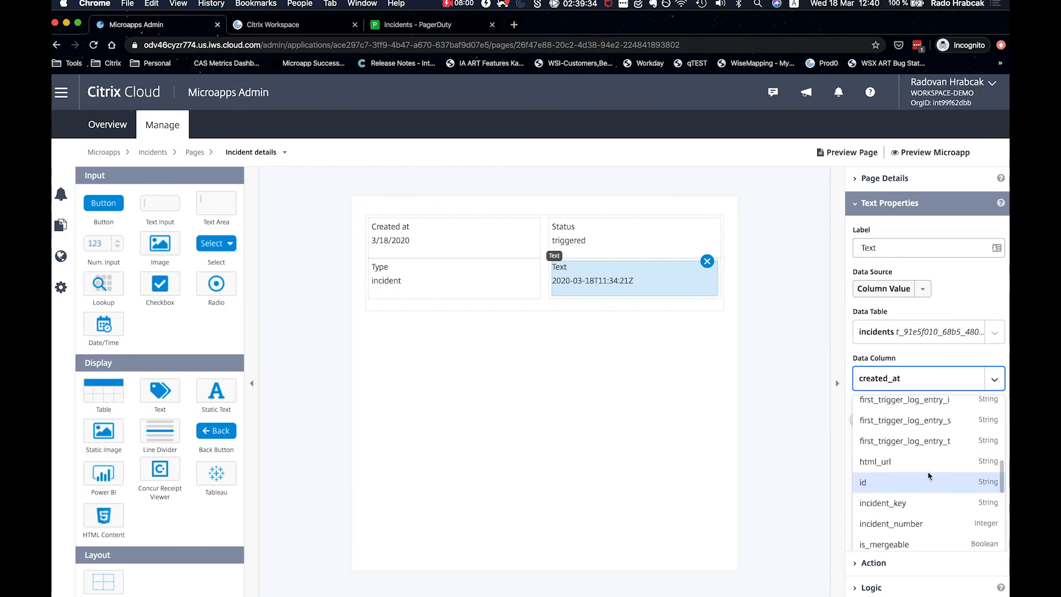
pyautogui.click(928, 481)
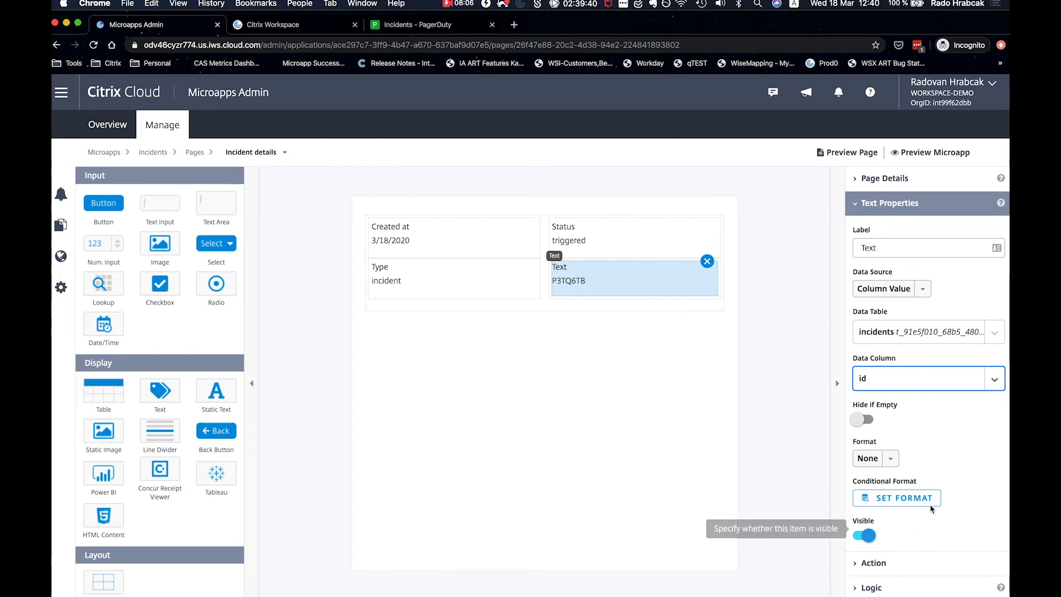
# Change the data column of the Text in the grid's last cell to incident_number
pyautogui.click(923, 380)
pyautogui.scroll(-3, 949, 483)
pyautogui.scroll(-5, 948, 484)
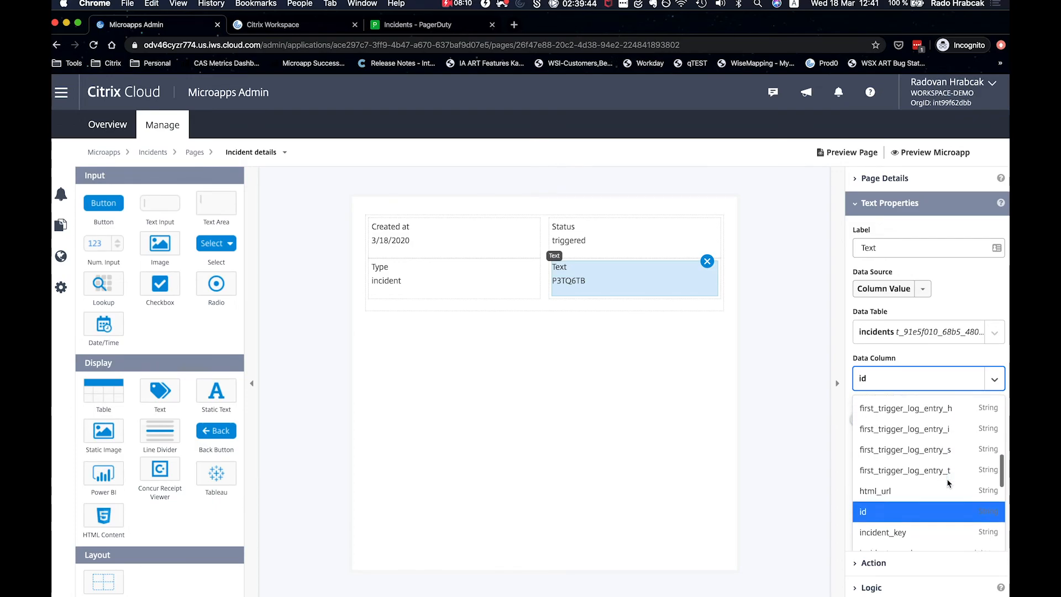
pyautogui.scroll(-1, 949, 484)
pyautogui.click(949, 489)
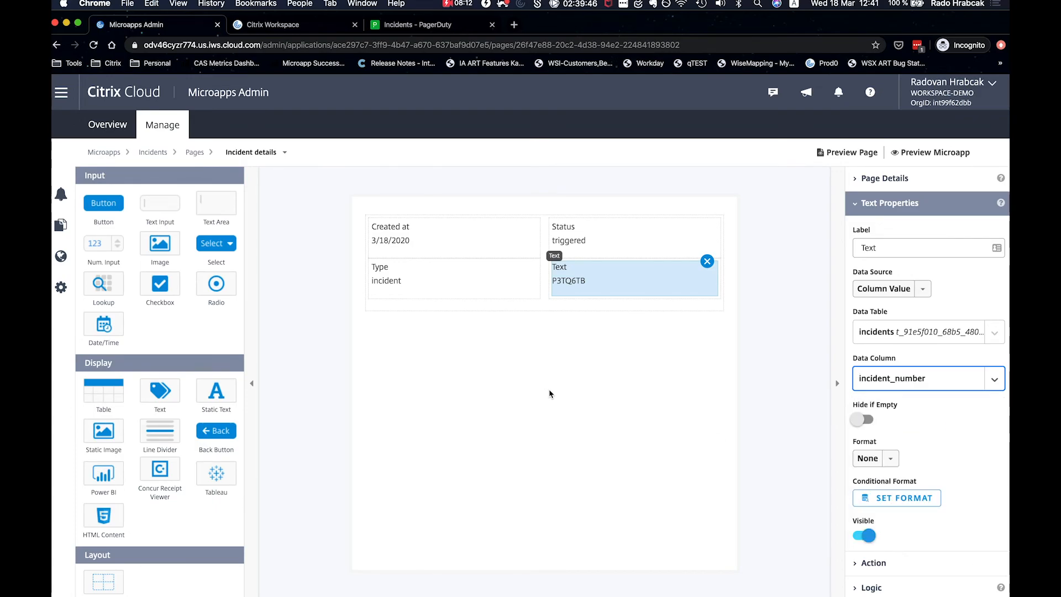
pyautogui.click(552, 394)
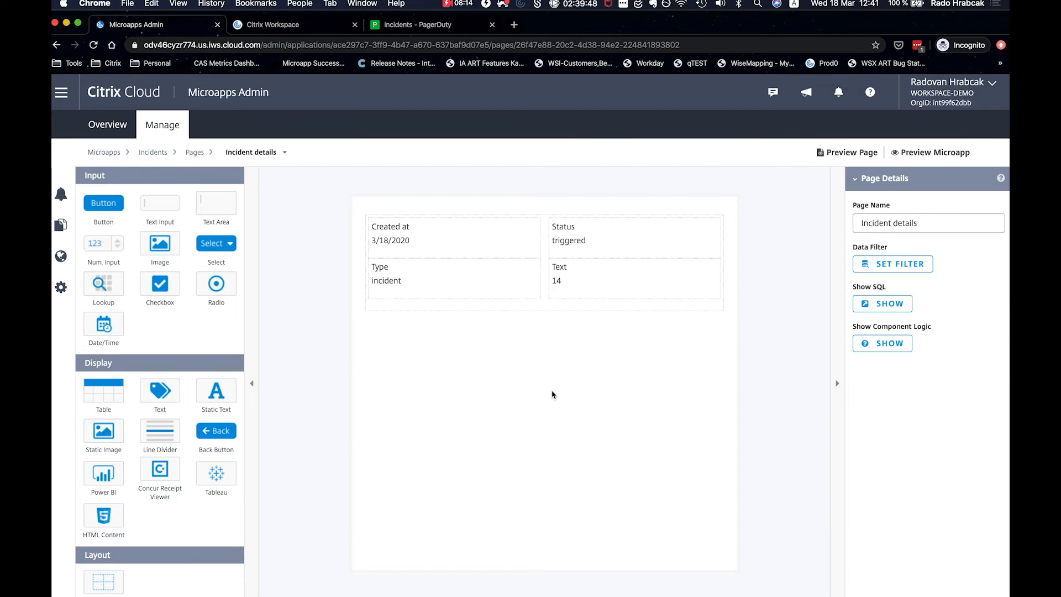
# Add two Text components to the page below the grid
pyautogui.click(411, 339)
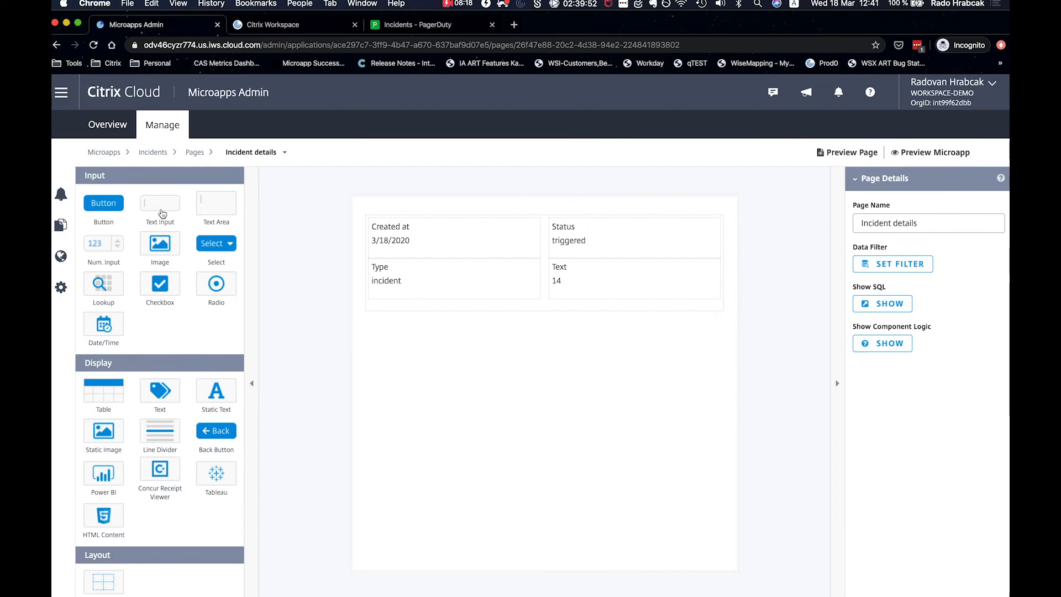
pyautogui.moveTo(160, 395); pyautogui.dragTo(421, 481)
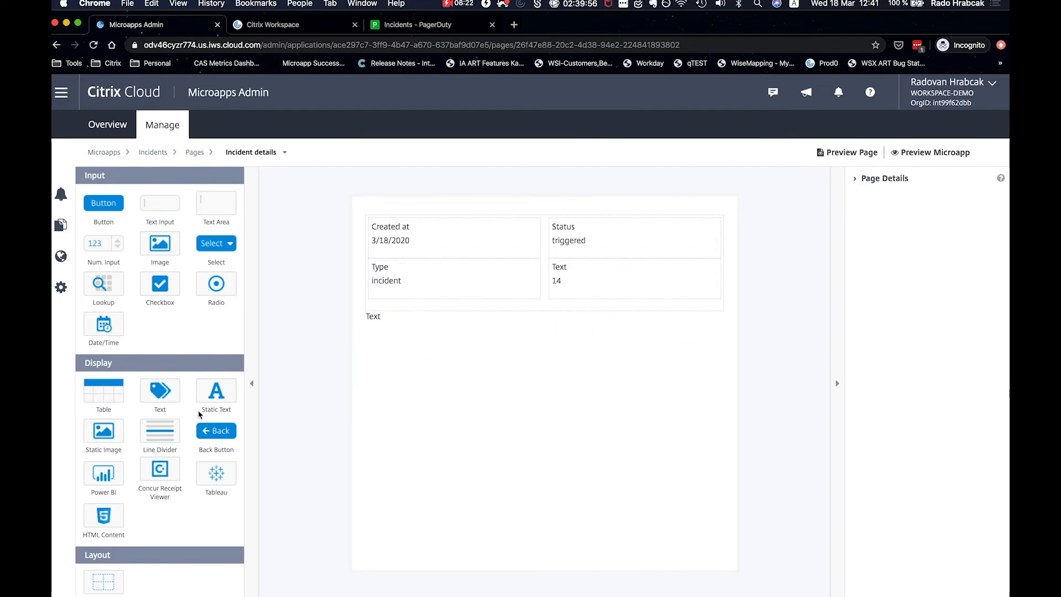
pyautogui.moveTo(160, 391); pyautogui.dragTo(450, 528)
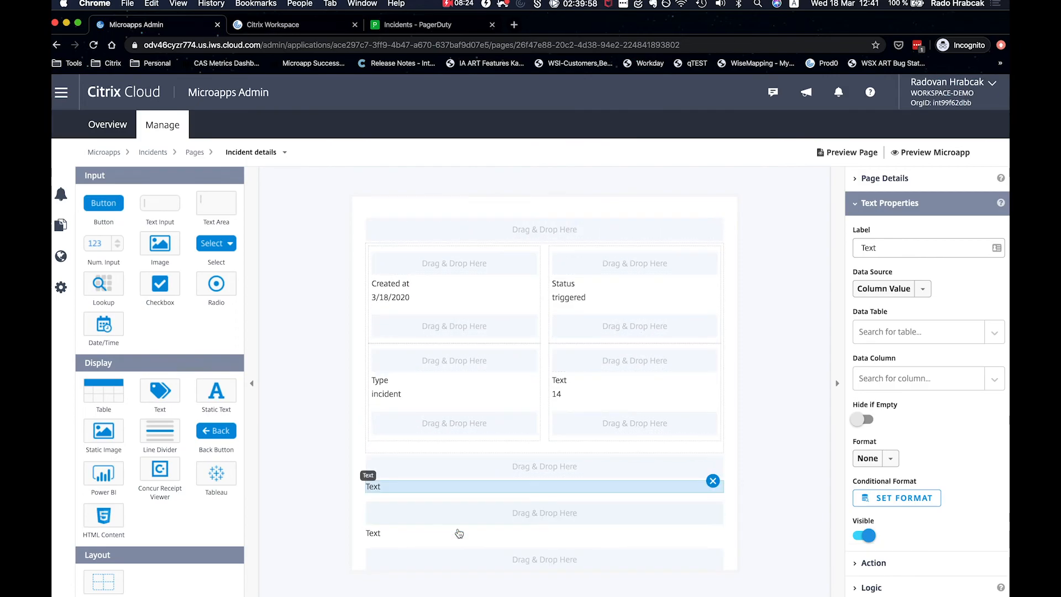
pyautogui.click(805, 246)
# Label the first Text component below the grid "Title" and bind it to the title column of the incidents data table
pyautogui.click(436, 316)
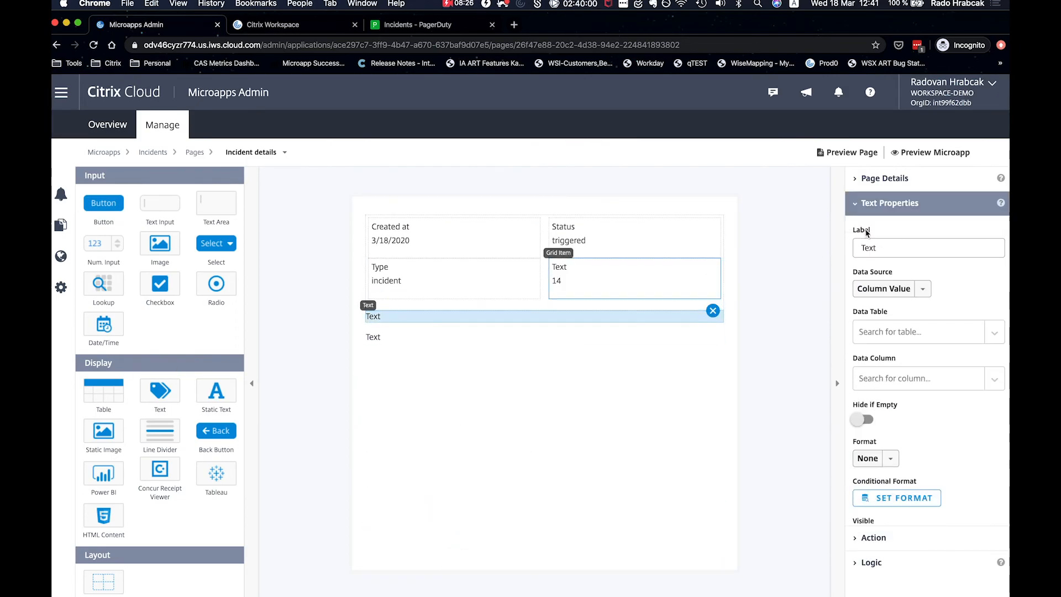
pyautogui.doubleClick(891, 247)
pyautogui.write('Titl')
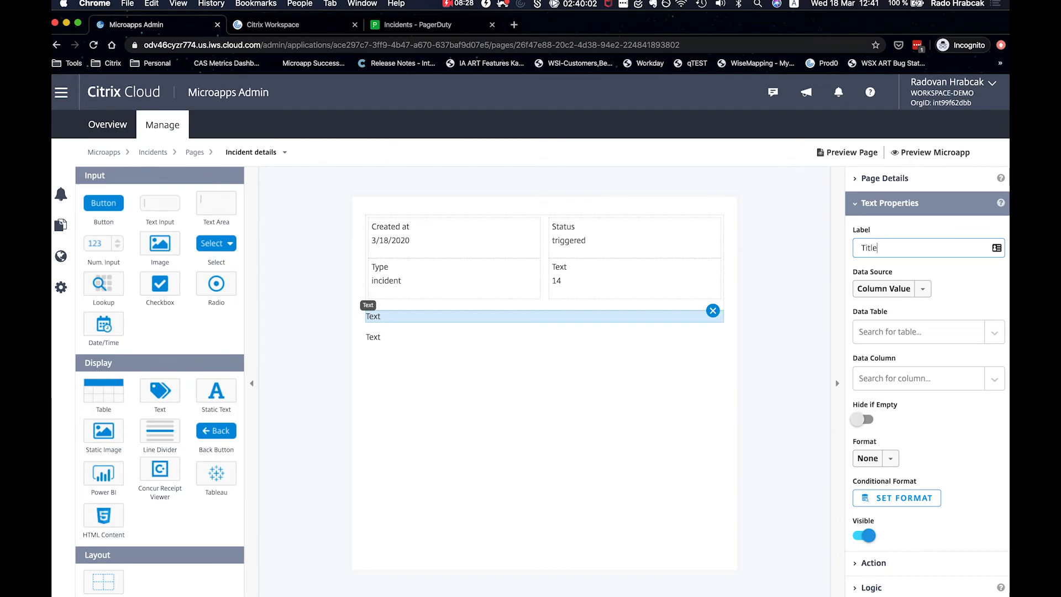
pyautogui.click(994, 332)
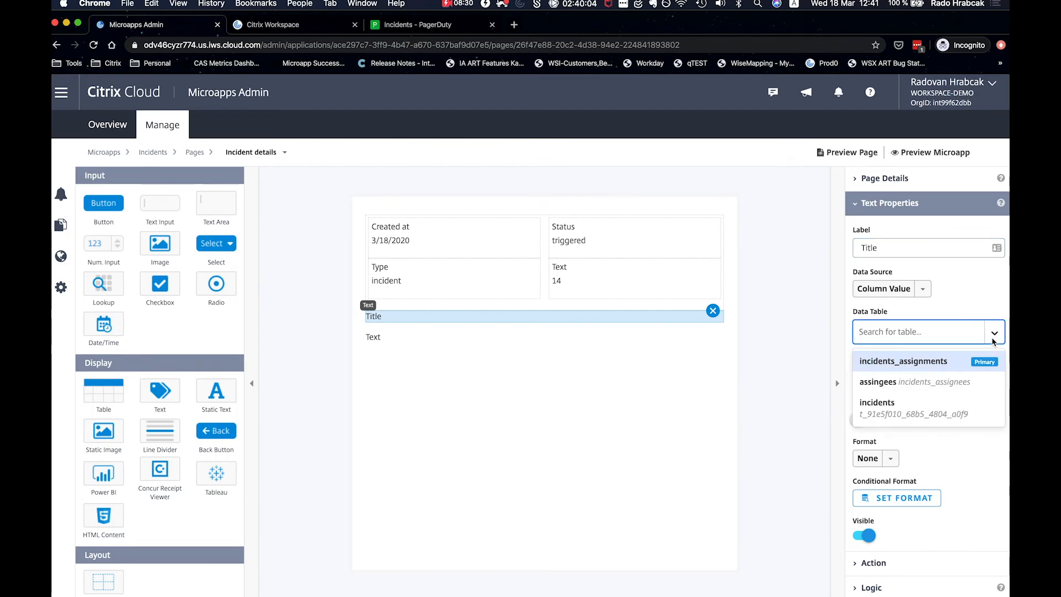
pyautogui.click(884, 407)
pyautogui.click(928, 378)
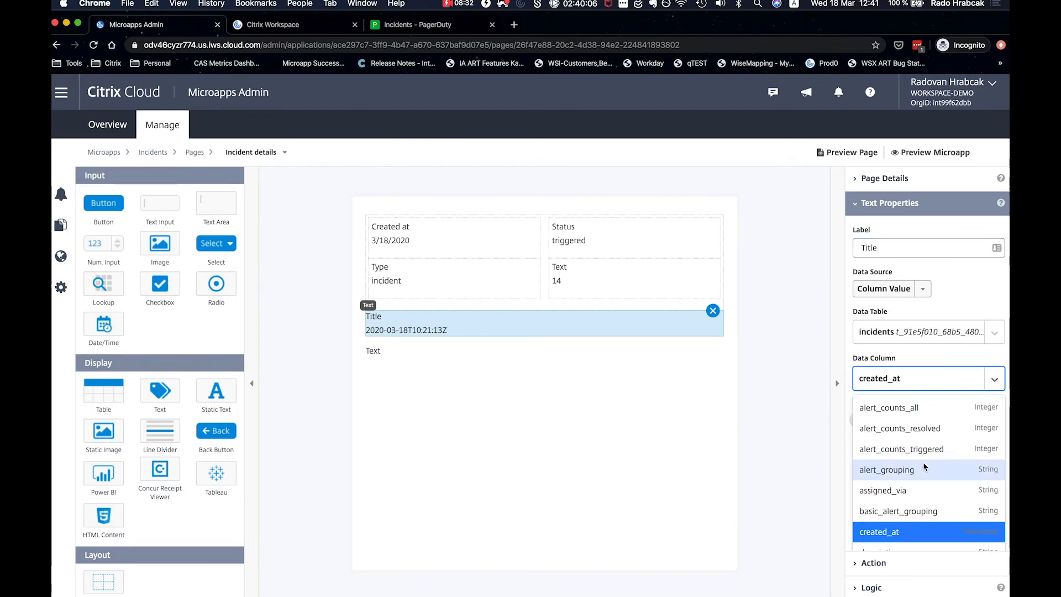
pyautogui.scroll(-5, 924, 468)
pyautogui.click(885, 514)
# Bind the Text component below Title to the summary column of the incidents data table
pyautogui.click(466, 360)
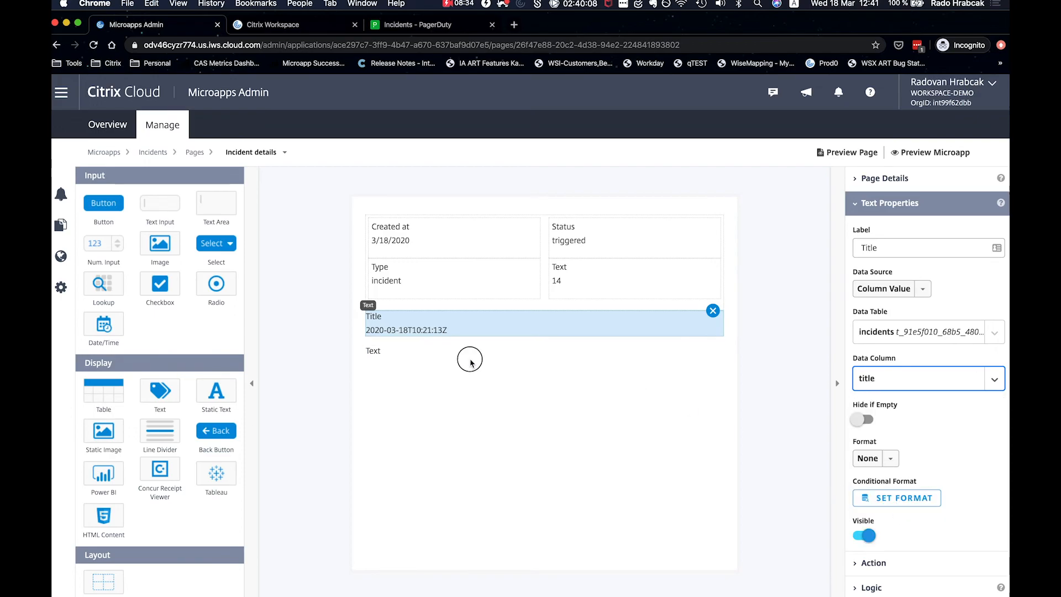
pyautogui.click(466, 356)
pyautogui.click(905, 331)
pyautogui.click(885, 406)
pyautogui.click(928, 378)
pyautogui.scroll(-5, 913, 486)
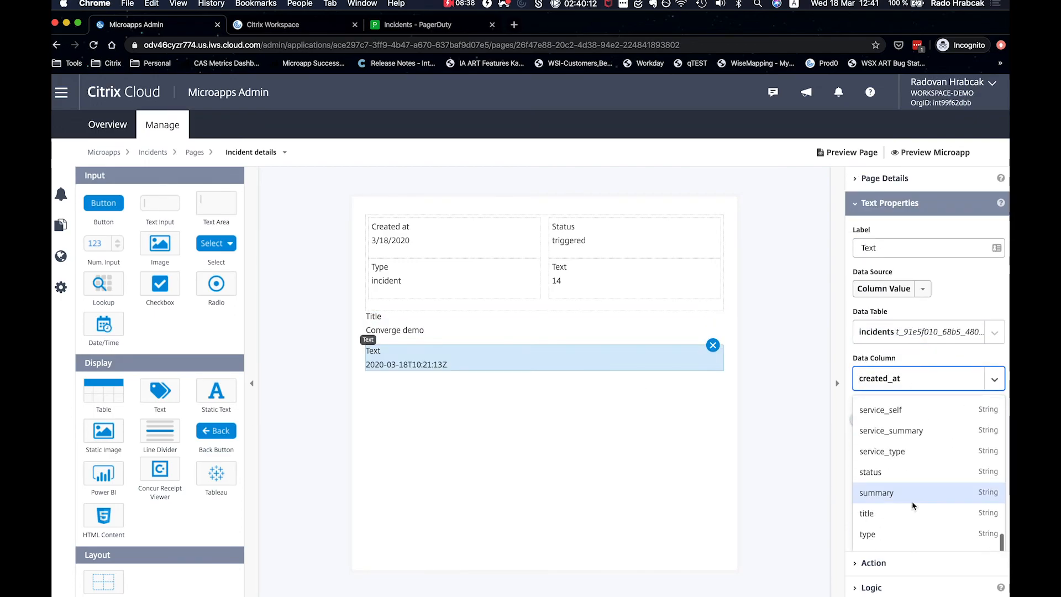
pyautogui.click(913, 494)
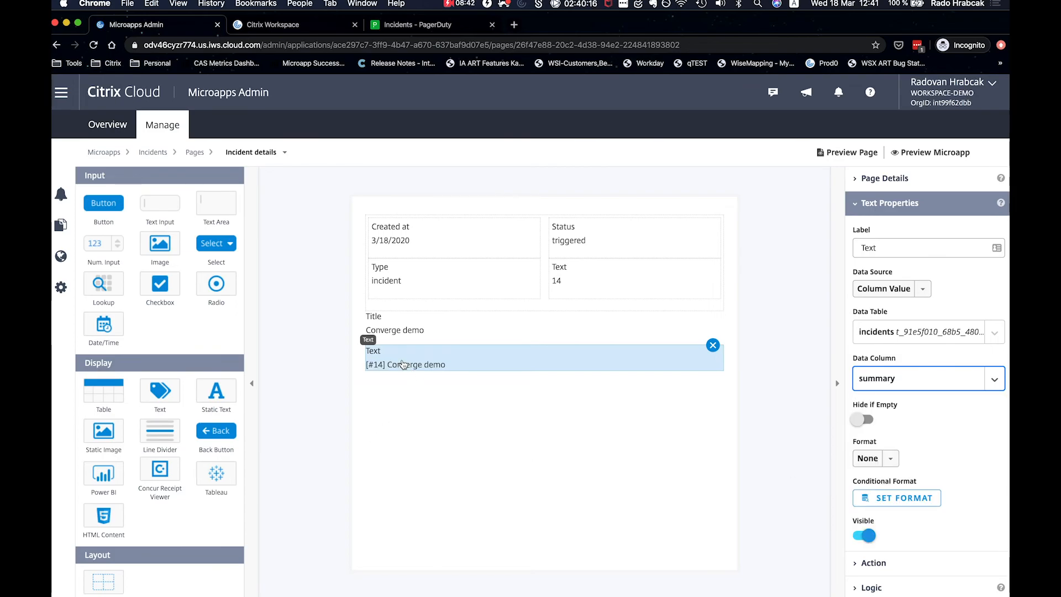
# Add a Text component below the summary text and bind it to the email column of the assingees data table
pyautogui.moveTo(161, 392); pyautogui.dragTo(476, 496)
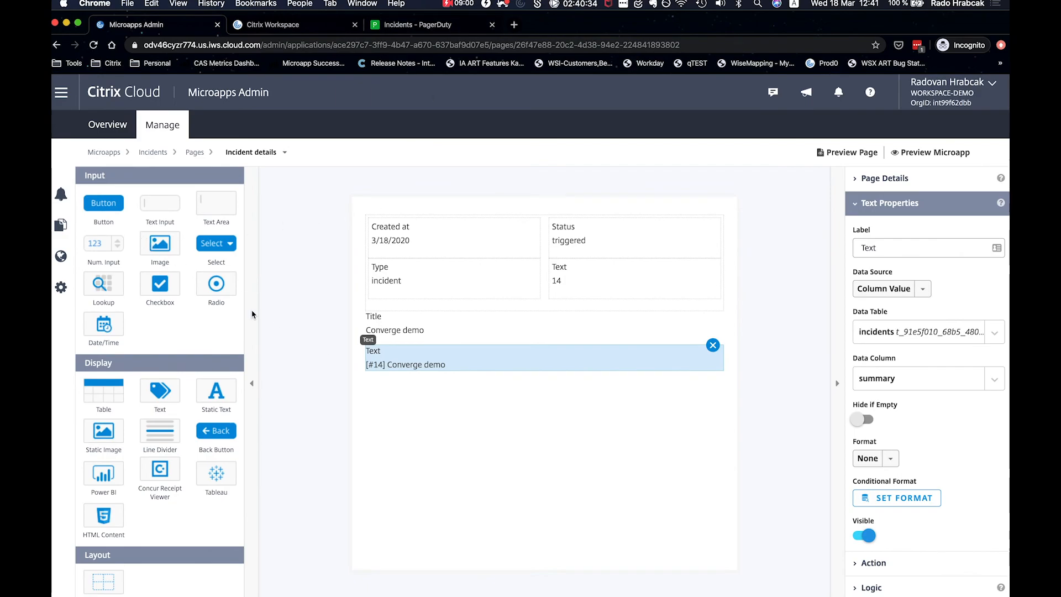
pyautogui.moveTo(152, 401); pyautogui.dragTo(373, 387)
pyautogui.click(933, 331)
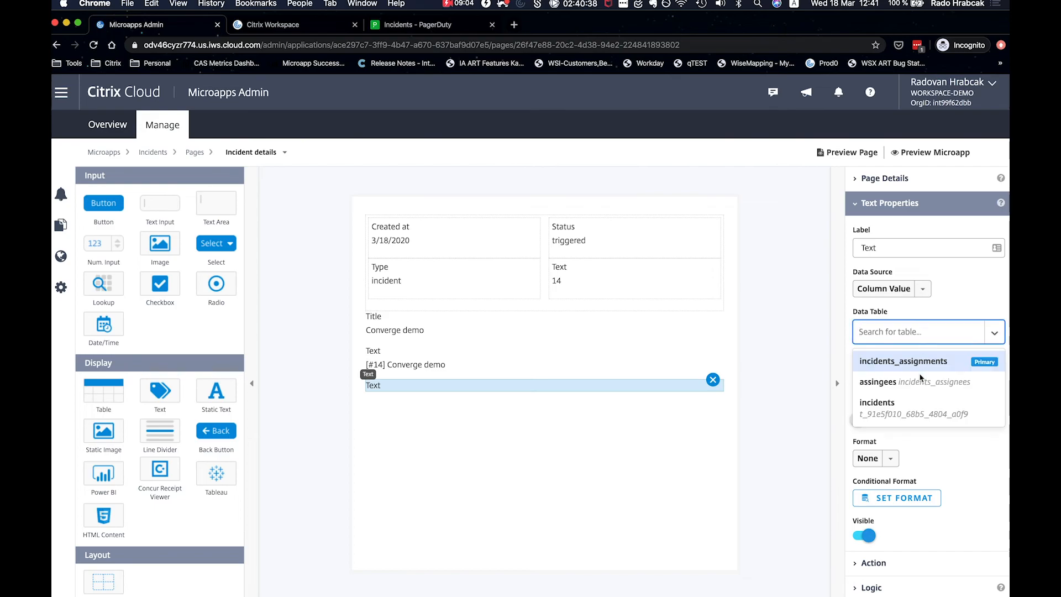
pyautogui.click(921, 385)
pyautogui.click(921, 380)
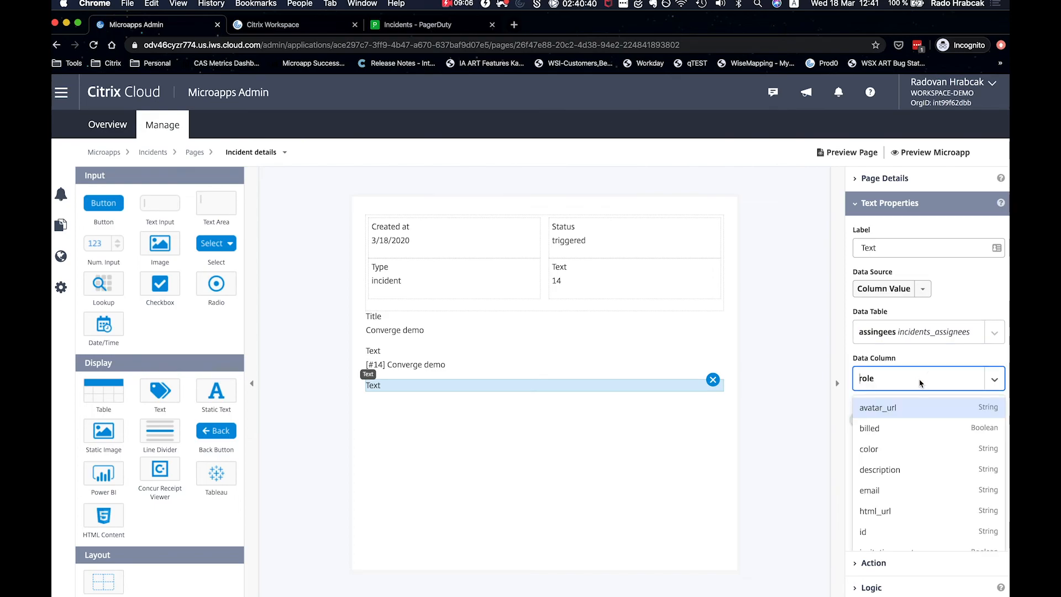
pyautogui.click(907, 491)
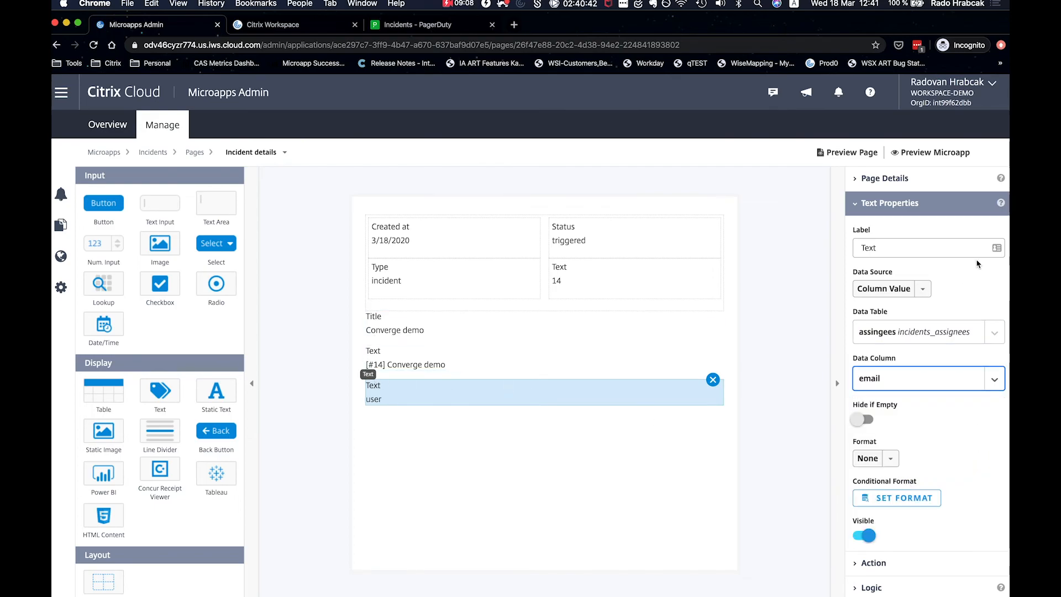
# Label the new Text component bound to the email column "Assignee emails"
pyautogui.click(947, 247)
pyautogui.hotkey('ctrl', 'a')
pyautogui.write('As')
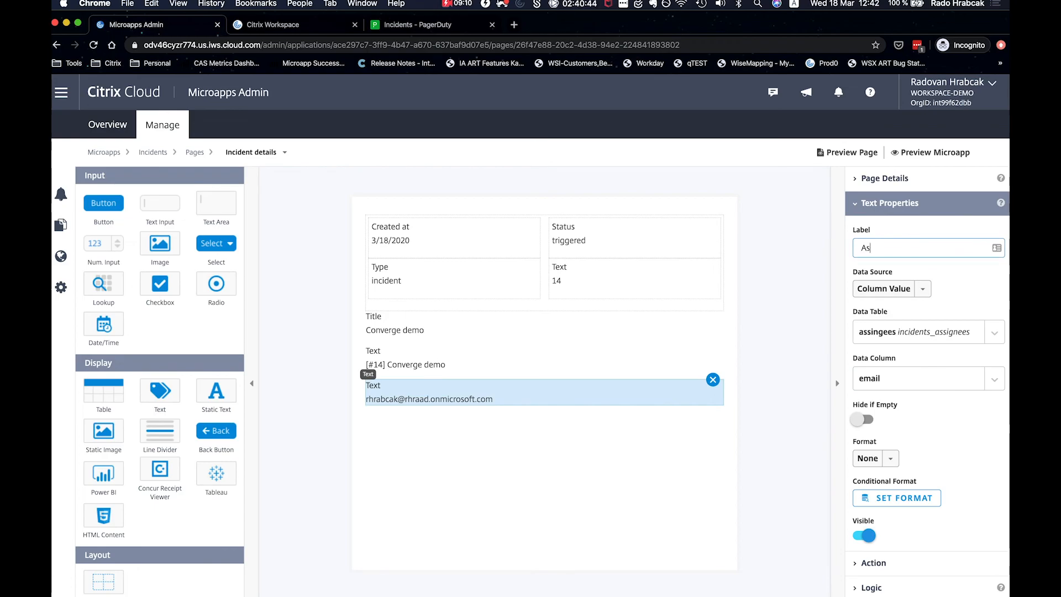
pyautogui.write('signee emails')
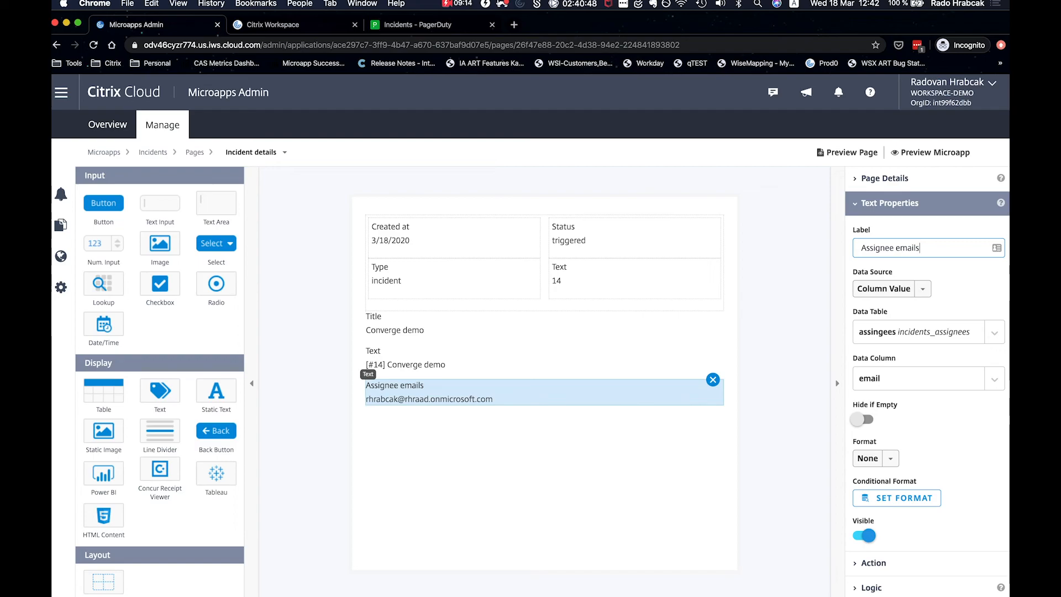
pyautogui.click(456, 466)
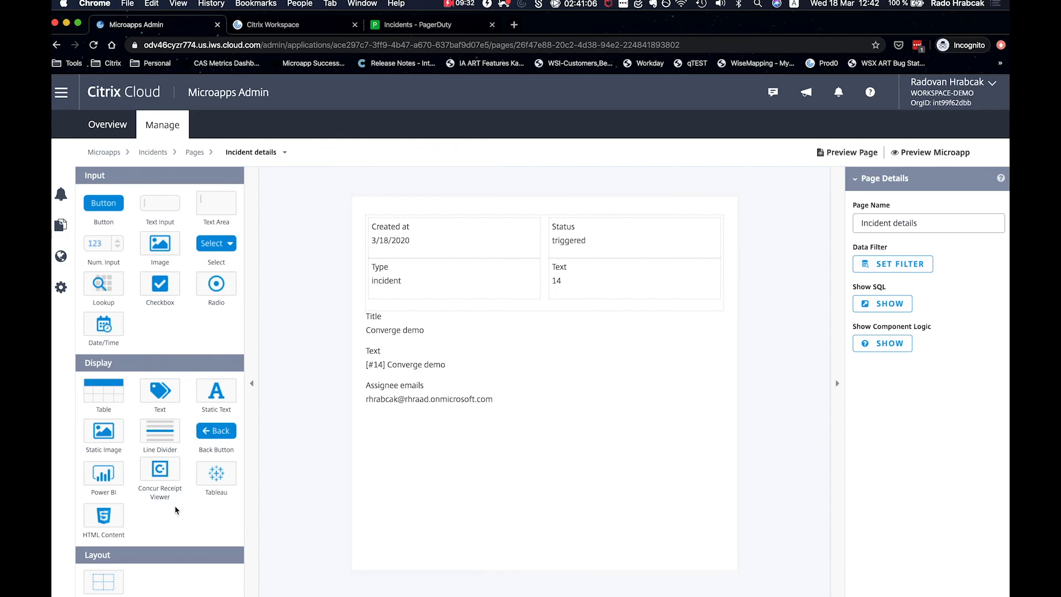
# Add a Line Divider and a Back Button below the Assignee emails text
pyautogui.click(158, 437)
pyautogui.click(215, 435)
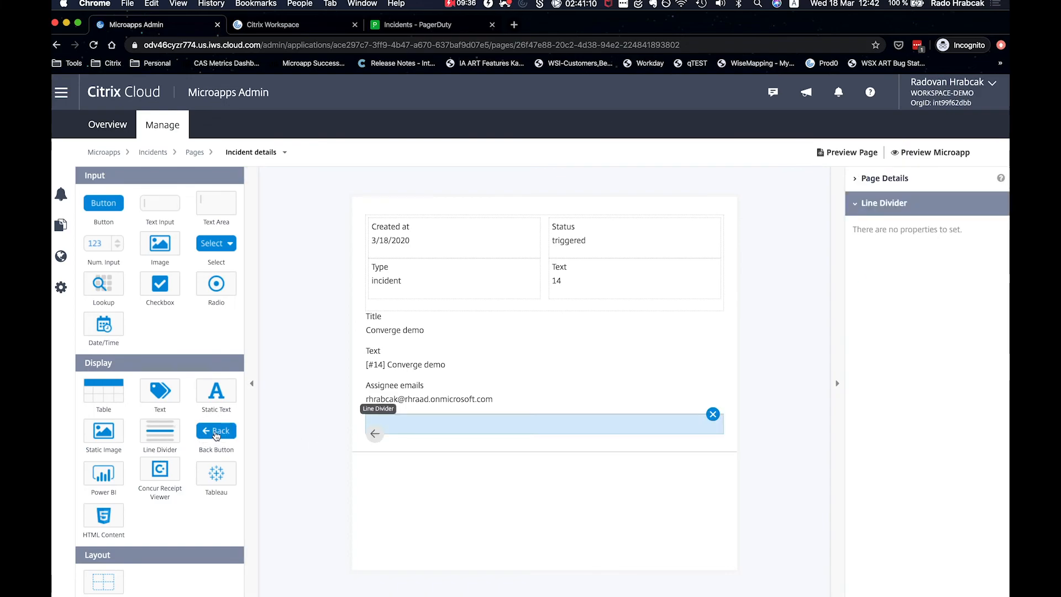
pyautogui.click(376, 437)
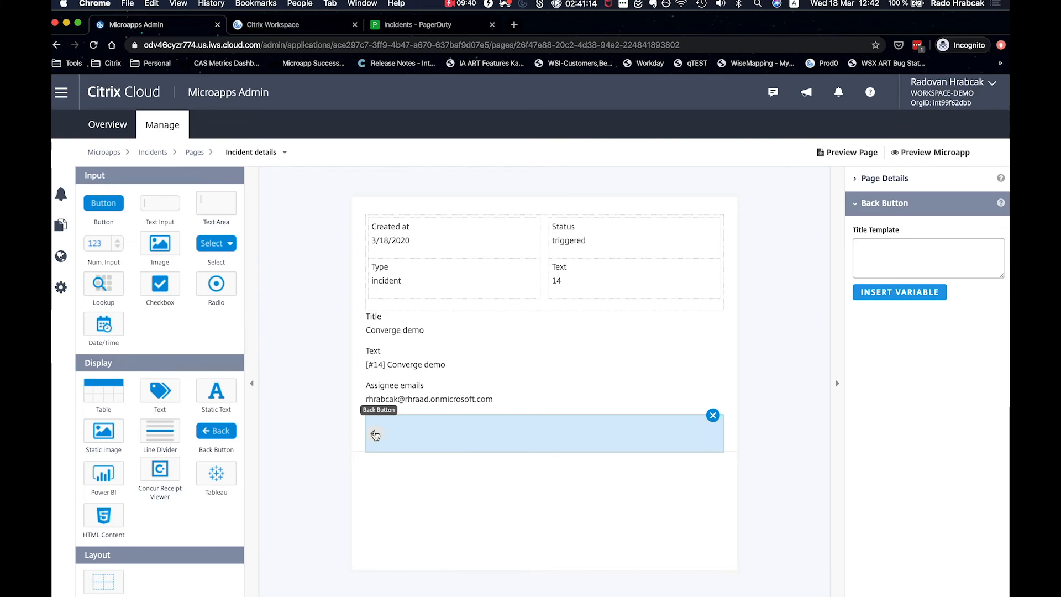
pyautogui.click(907, 205)
pyautogui.click(909, 205)
pyautogui.click(537, 491)
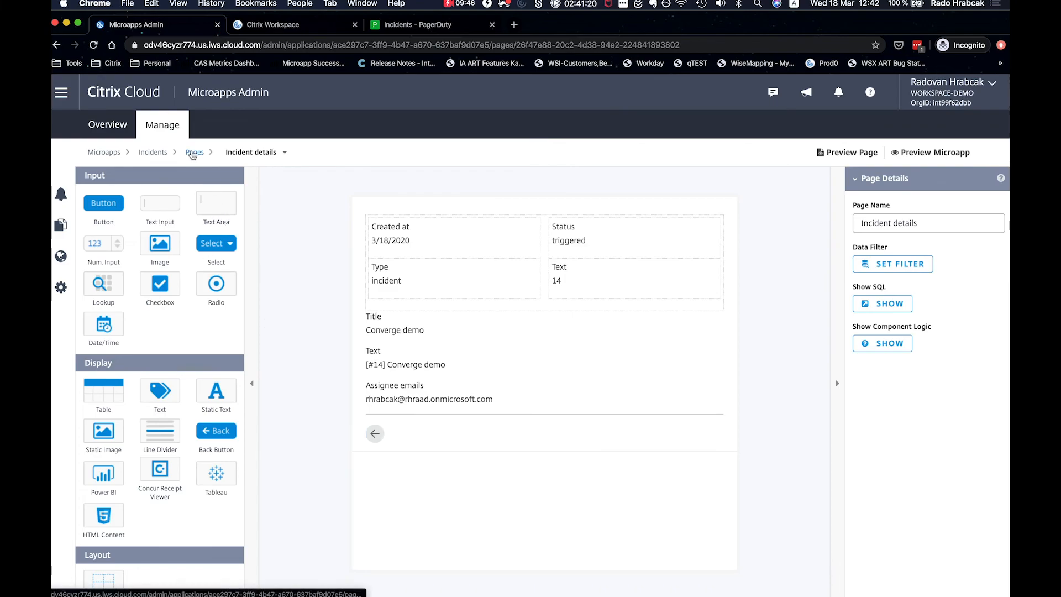
# Switch to the Incidents page and set its table's action to go to the Incident details page
pyautogui.click(254, 153)
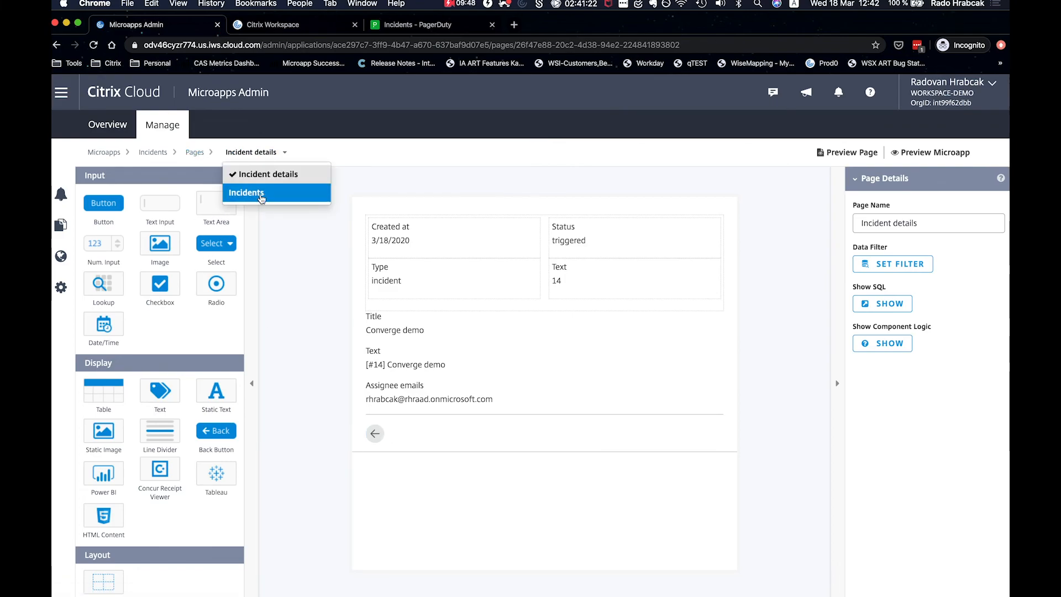
pyautogui.click(262, 198)
pyautogui.click(580, 288)
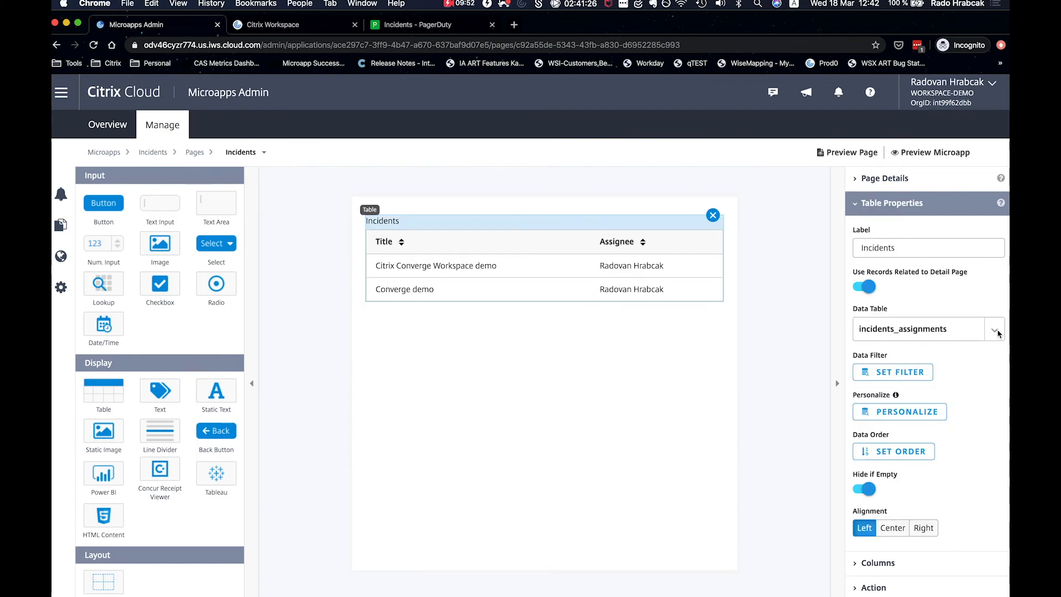
pyautogui.scroll(-1, 986, 370)
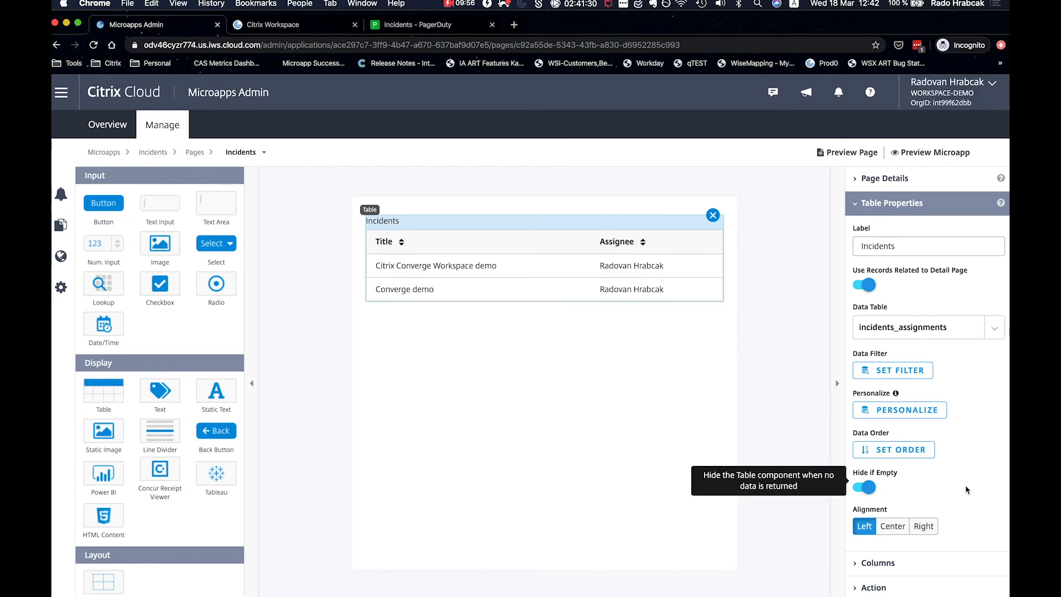
pyautogui.click(888, 587)
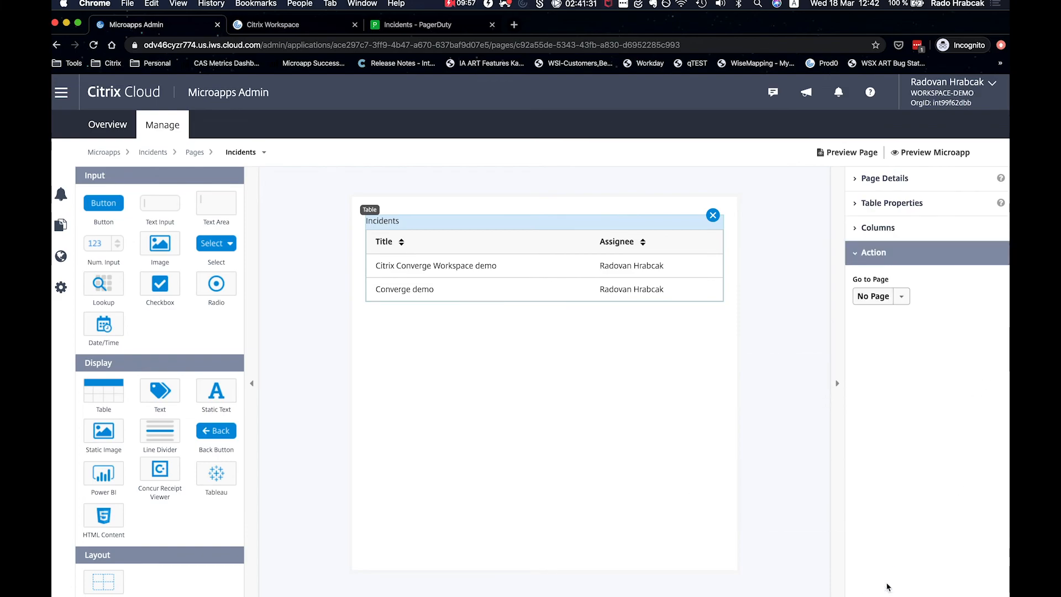
pyautogui.click(899, 297)
pyautogui.click(923, 336)
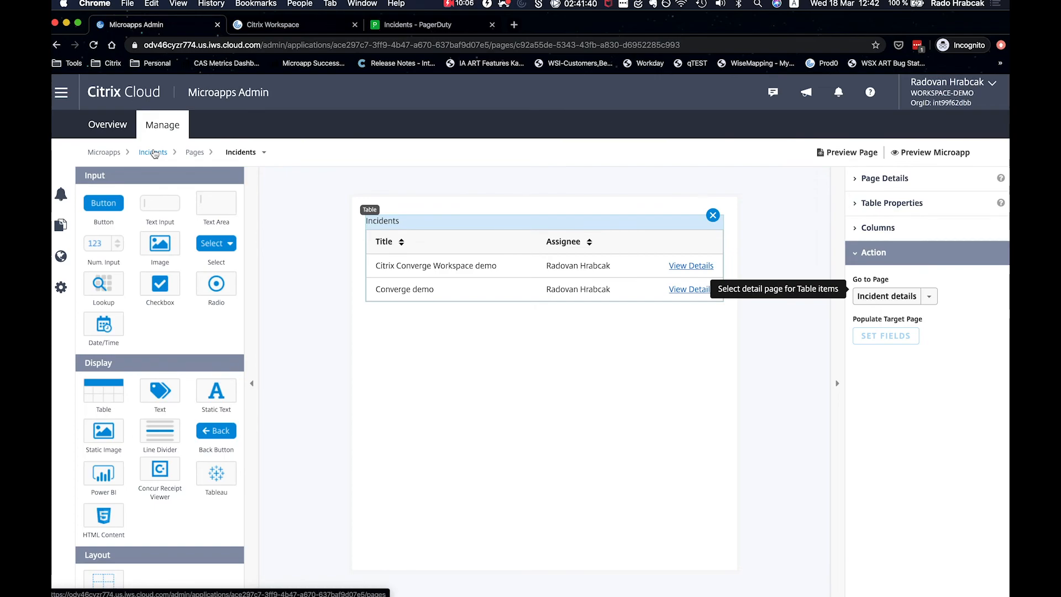
pyautogui.click(155, 153)
pyautogui.click(104, 295)
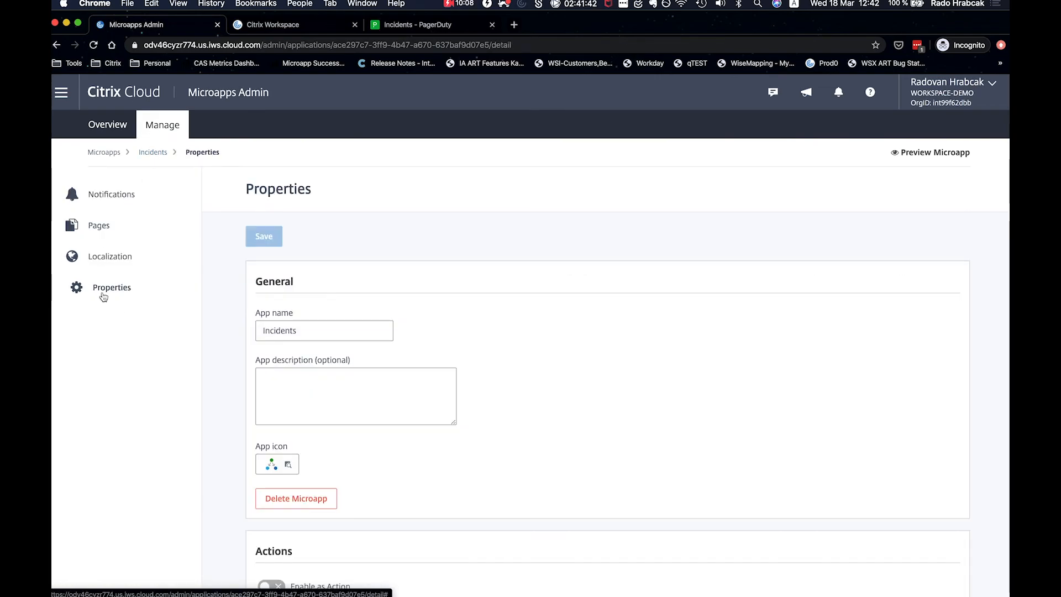
pyautogui.scroll(-2, 422, 334)
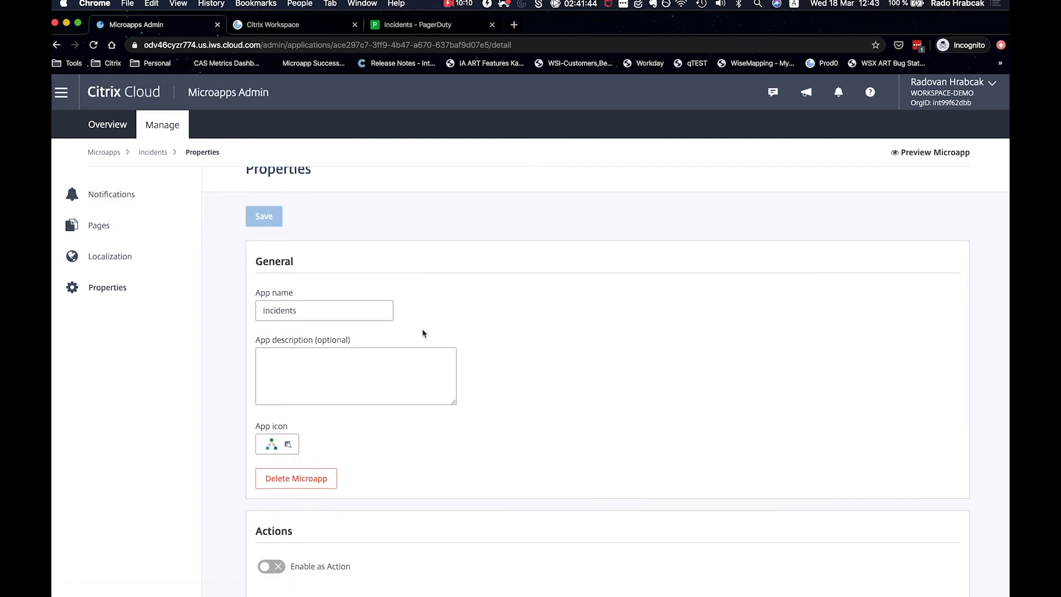
pyautogui.click(272, 554)
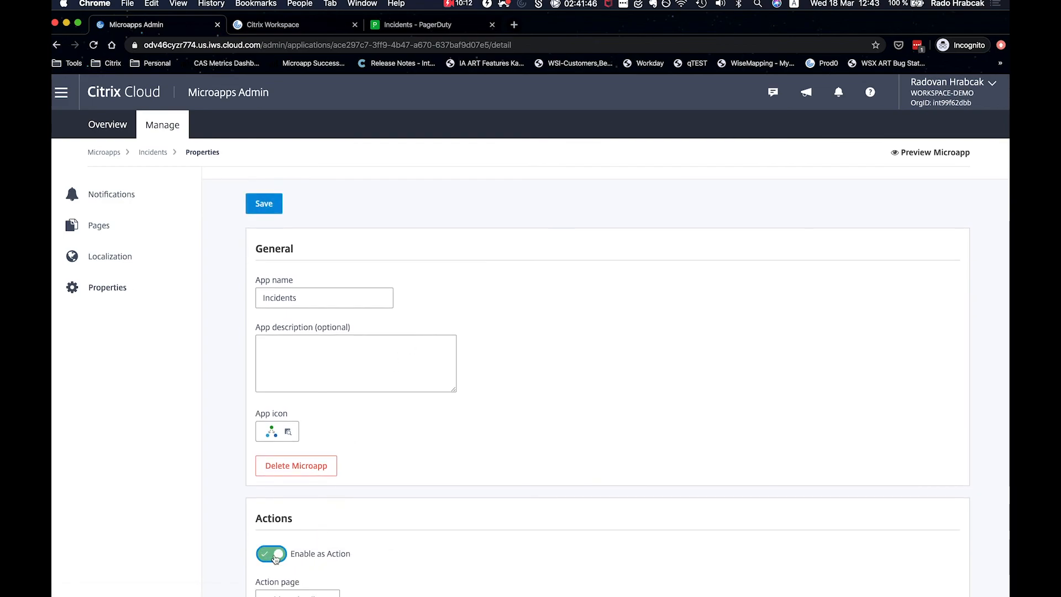
pyautogui.scroll(-3, 334, 526)
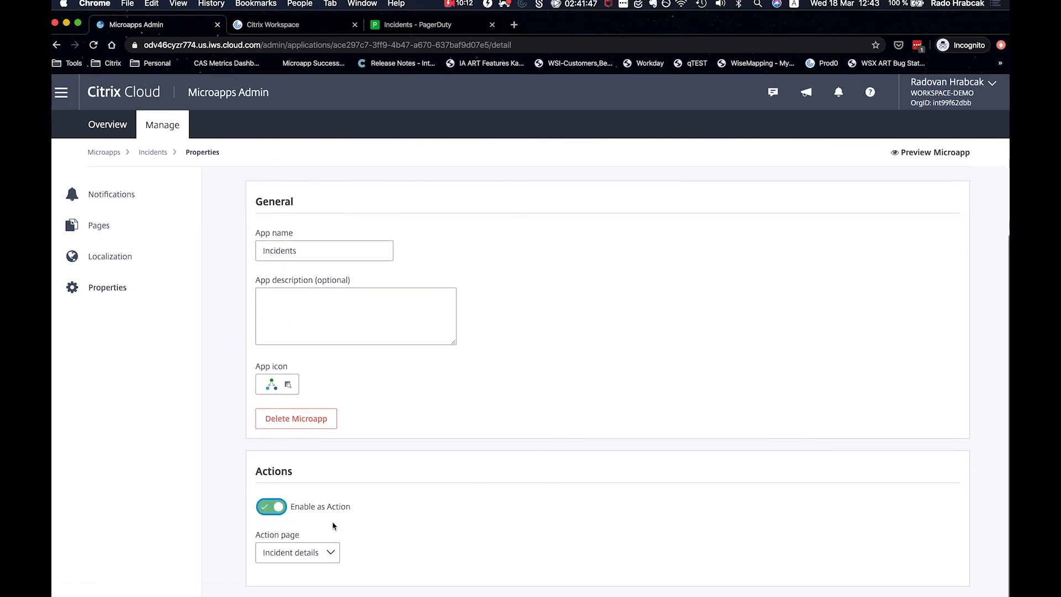
pyautogui.click(327, 560)
pyautogui.click(318, 569)
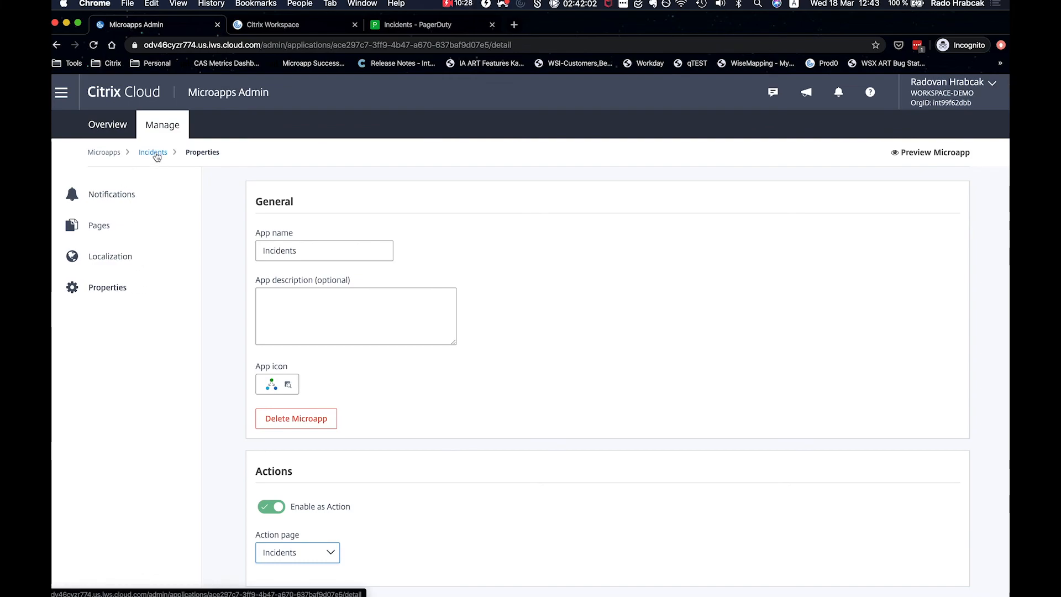
pyautogui.click(106, 152)
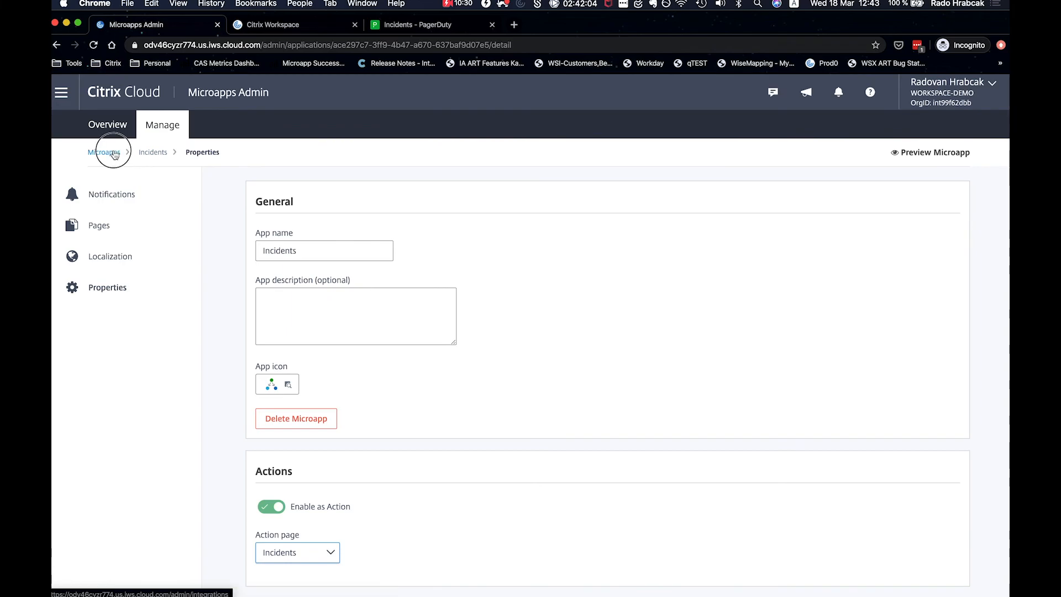
# Enable the Incidents microapp as an action with Incidents as its action page and save its properties
pyautogui.click(160, 366)
pyautogui.click(107, 287)
pyautogui.scroll(-1, 333, 386)
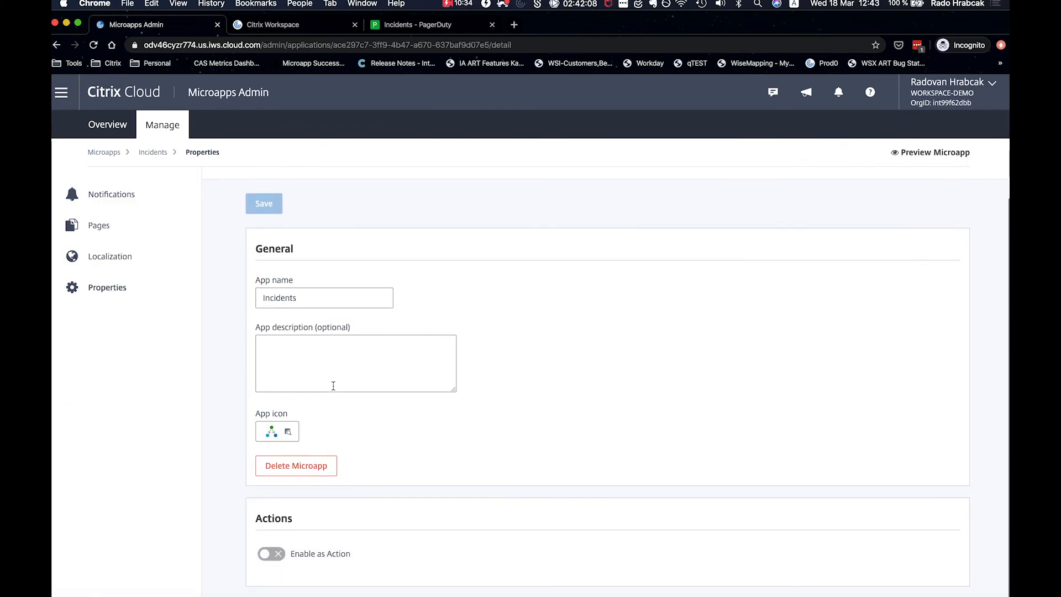
pyautogui.click(272, 555)
pyautogui.scroll(-1, 310, 556)
pyautogui.click(307, 555)
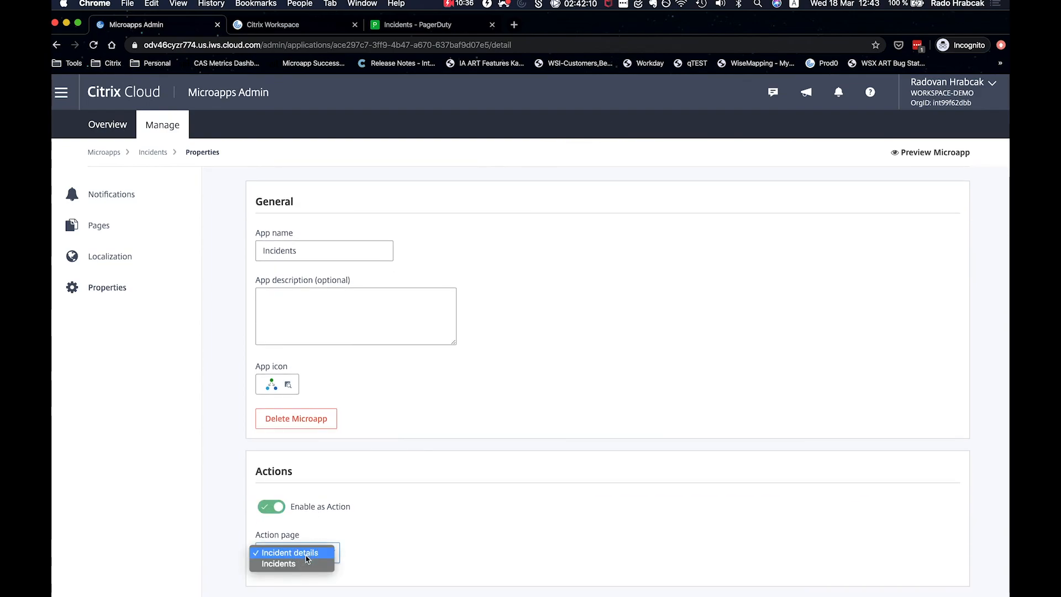
pyautogui.click(302, 563)
pyautogui.scroll(2, 336, 387)
pyautogui.scroll(-2, 332, 316)
pyautogui.scroll(2, 332, 316)
pyautogui.click(264, 237)
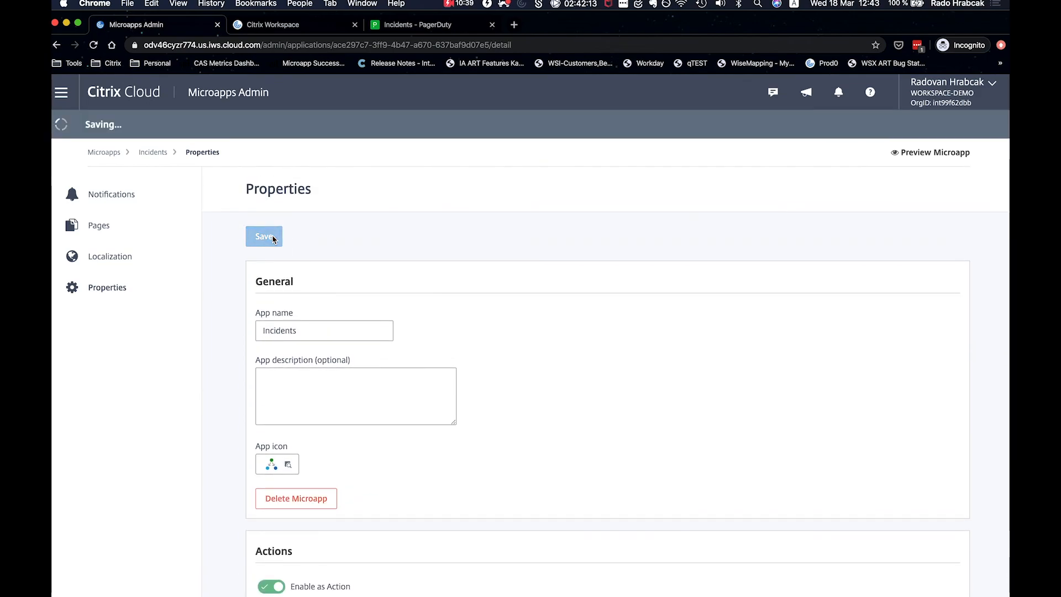
# Search for the user's account by name and add it as a subscriber of the Incidents microapp
pyautogui.click(110, 152)
pyautogui.click(929, 366)
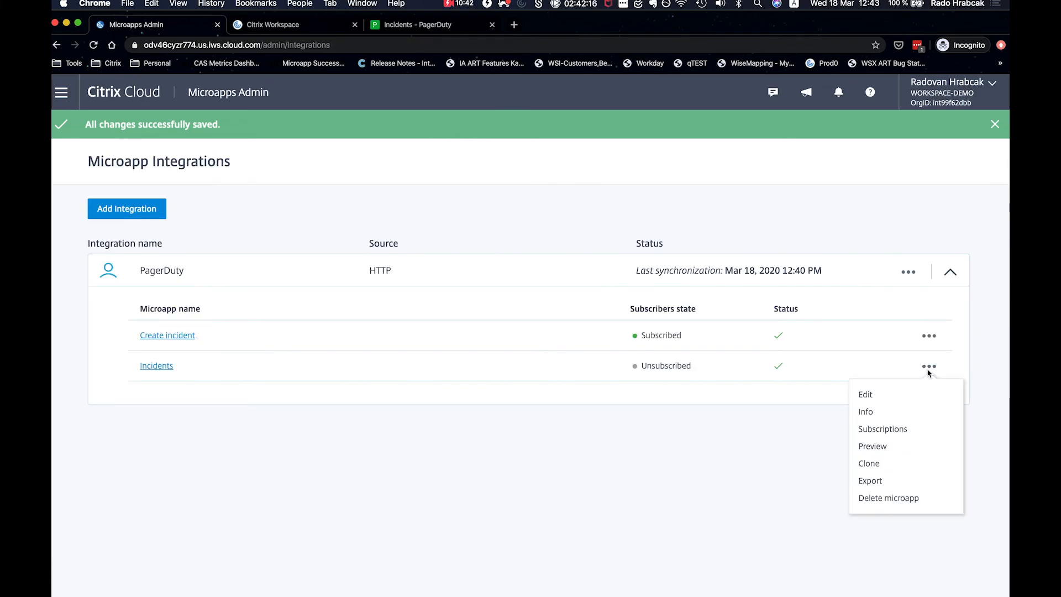
pyautogui.click(881, 429)
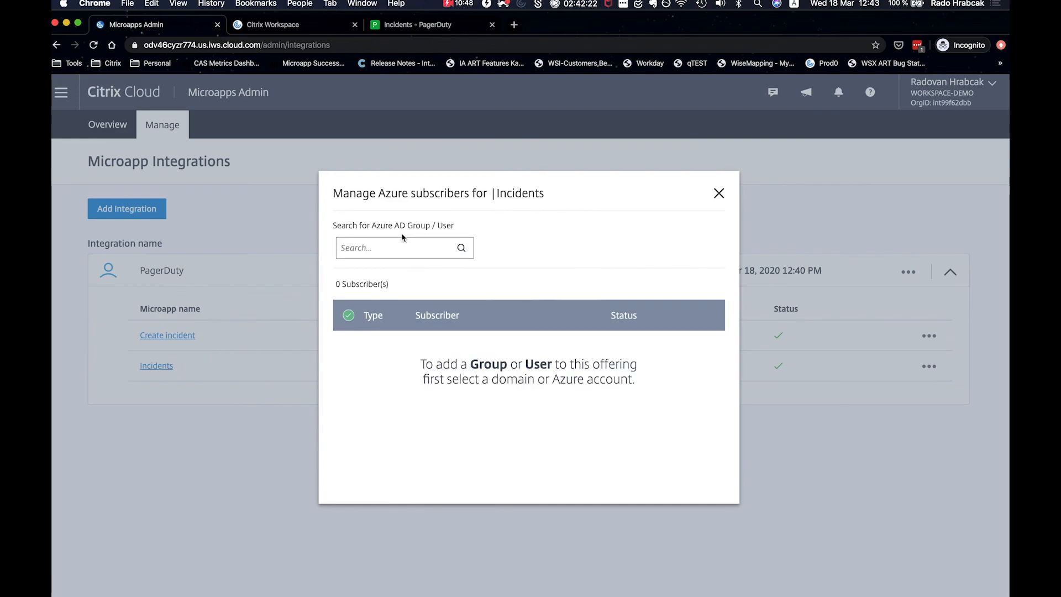
pyautogui.write('rado')
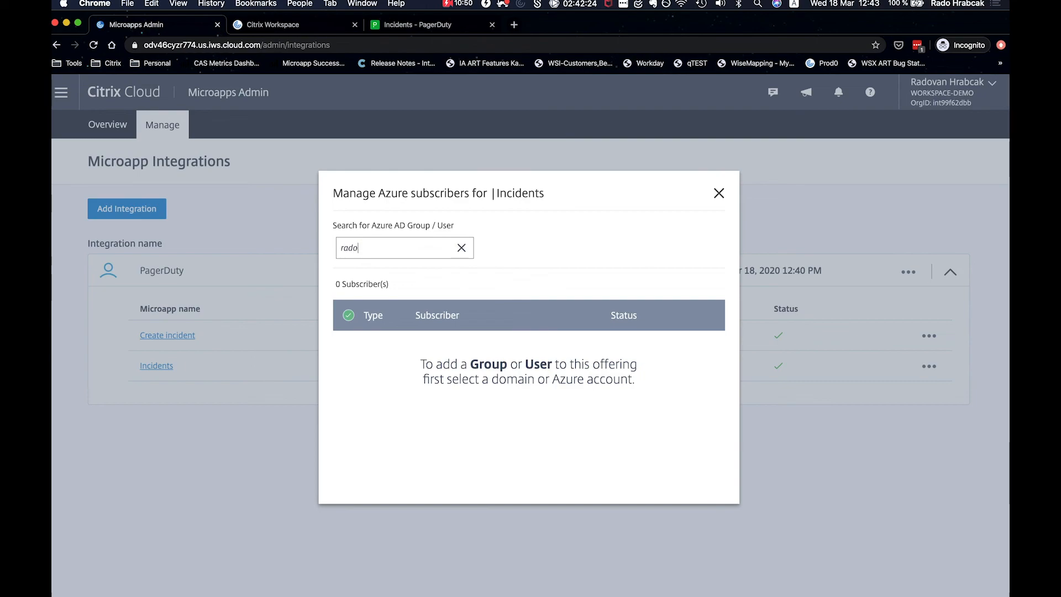
pyautogui.click(419, 290)
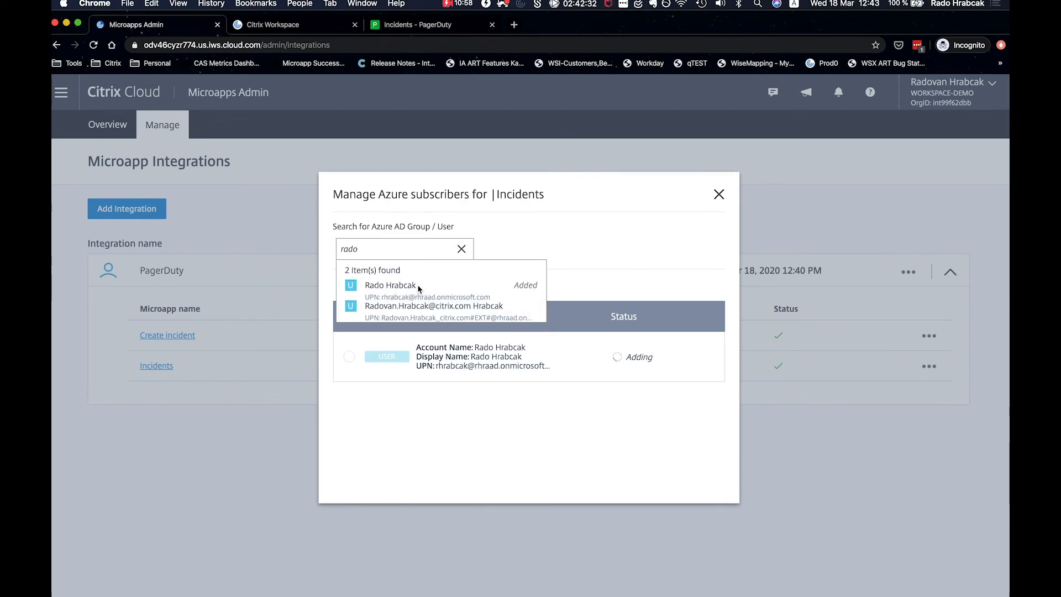
pyautogui.click(719, 195)
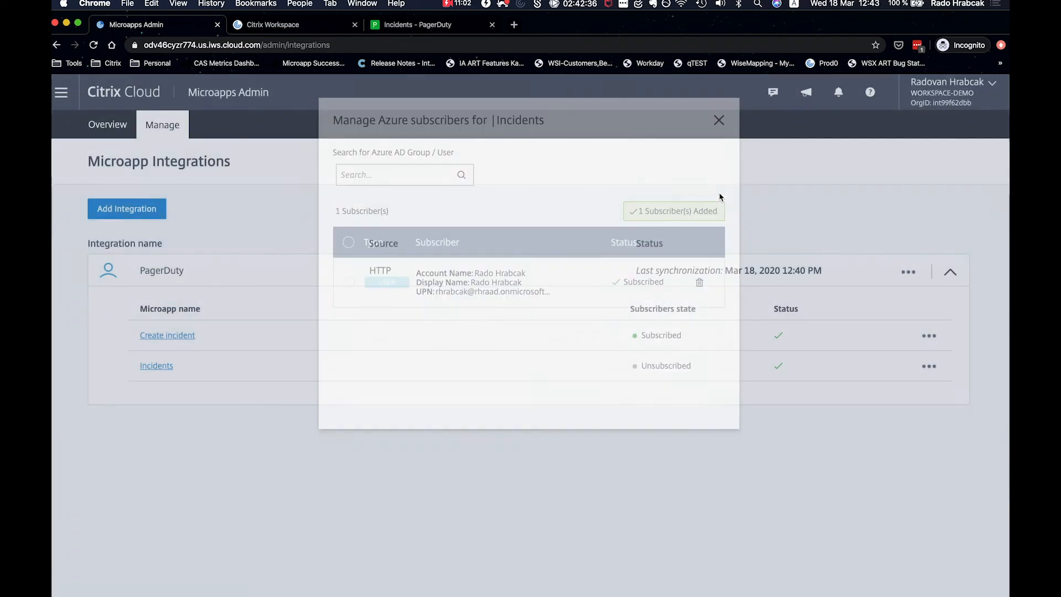
pyautogui.click(458, 4)
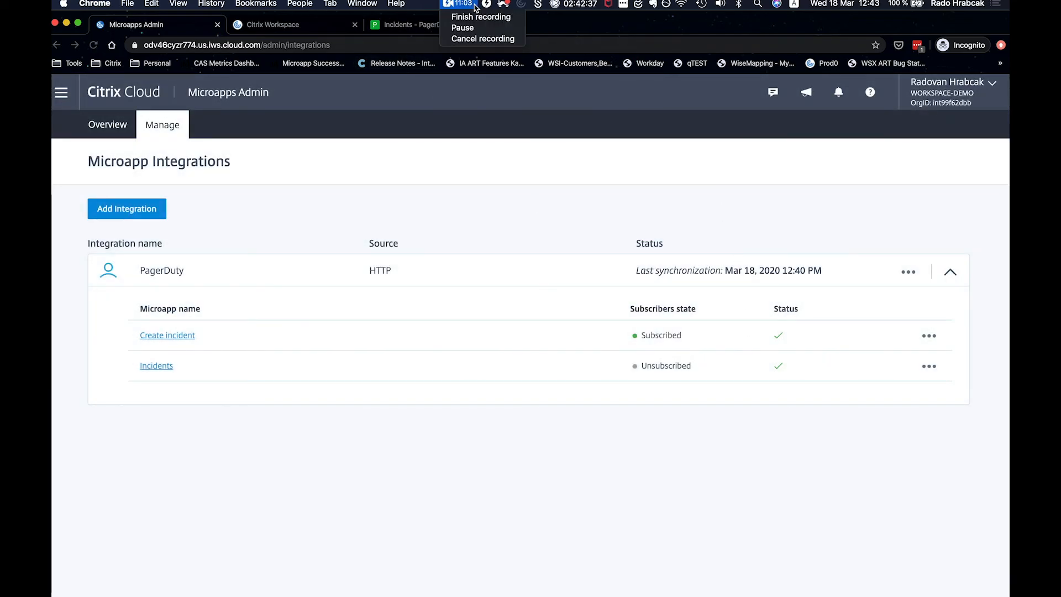
pyautogui.click(463, 27)
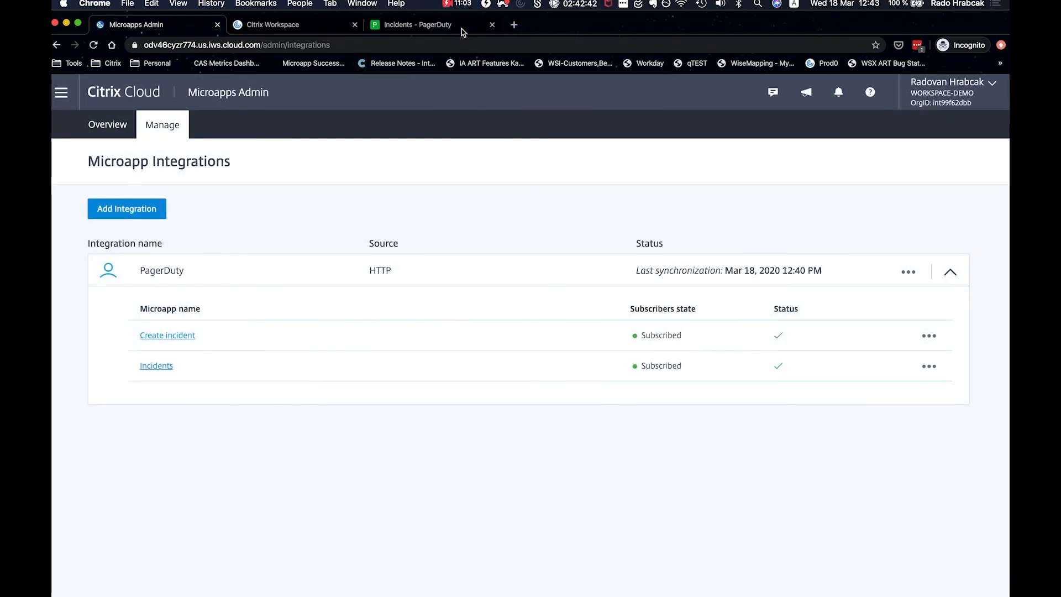
# Switch to Citrix Workspace, reload it, and open the list of all actions to check for the Incidents microapp
pyautogui.click(288, 25)
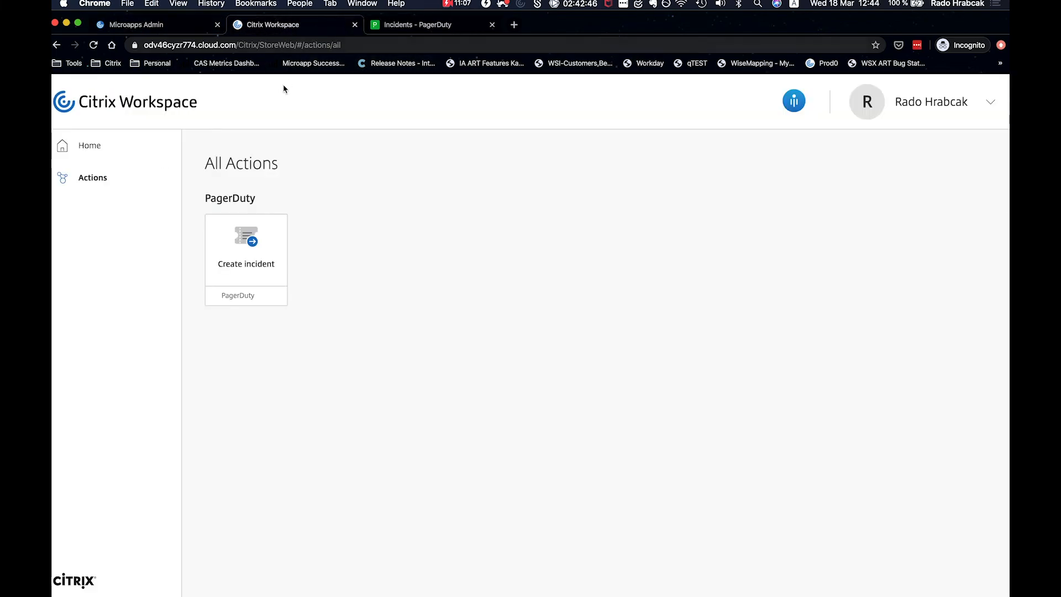
pyautogui.click(90, 146)
pyautogui.click(94, 188)
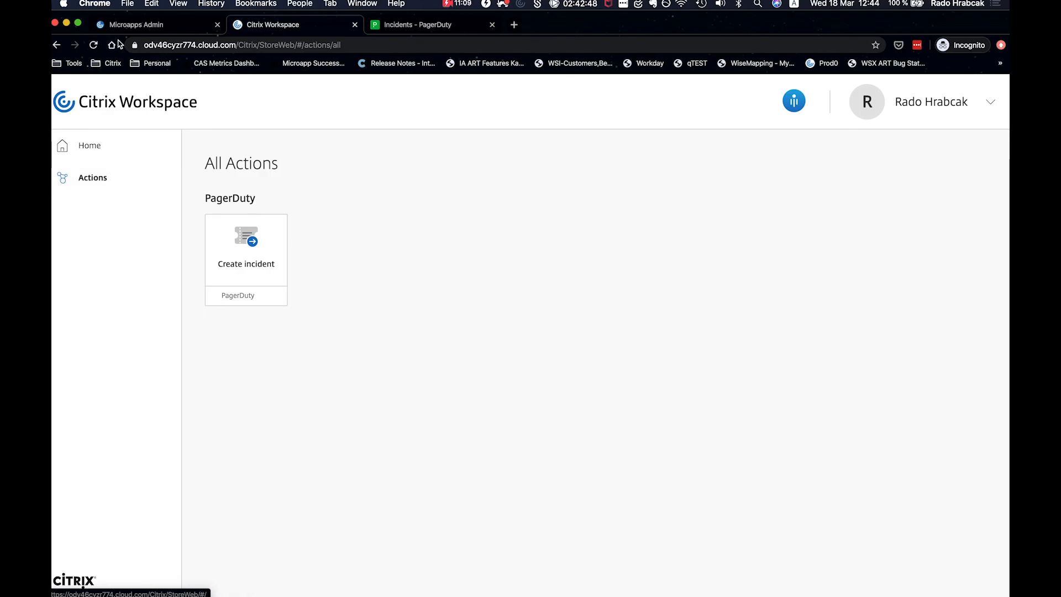
pyautogui.press('super+r')
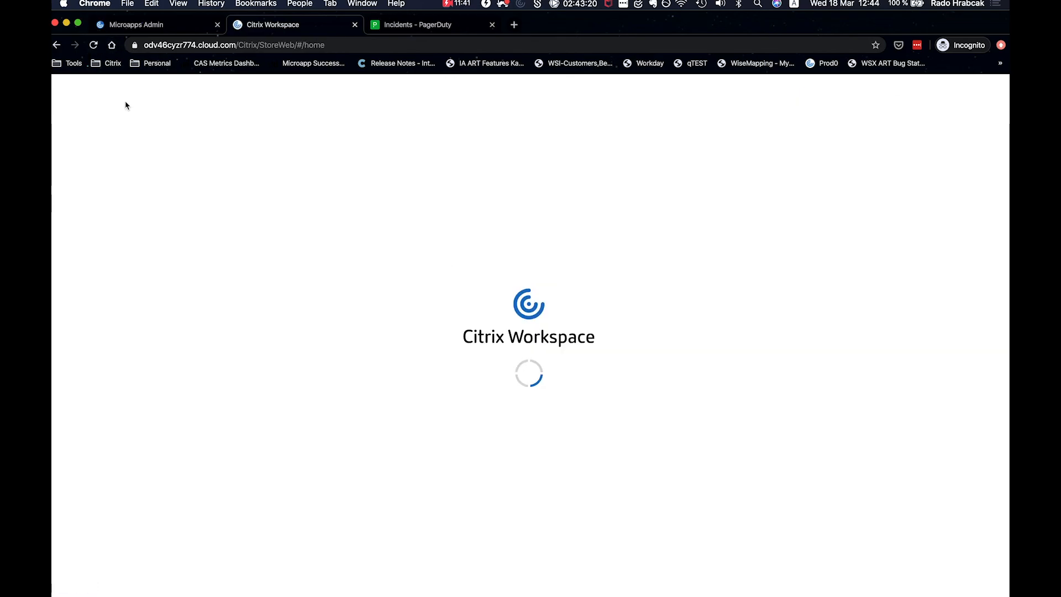
pyautogui.click(107, 177)
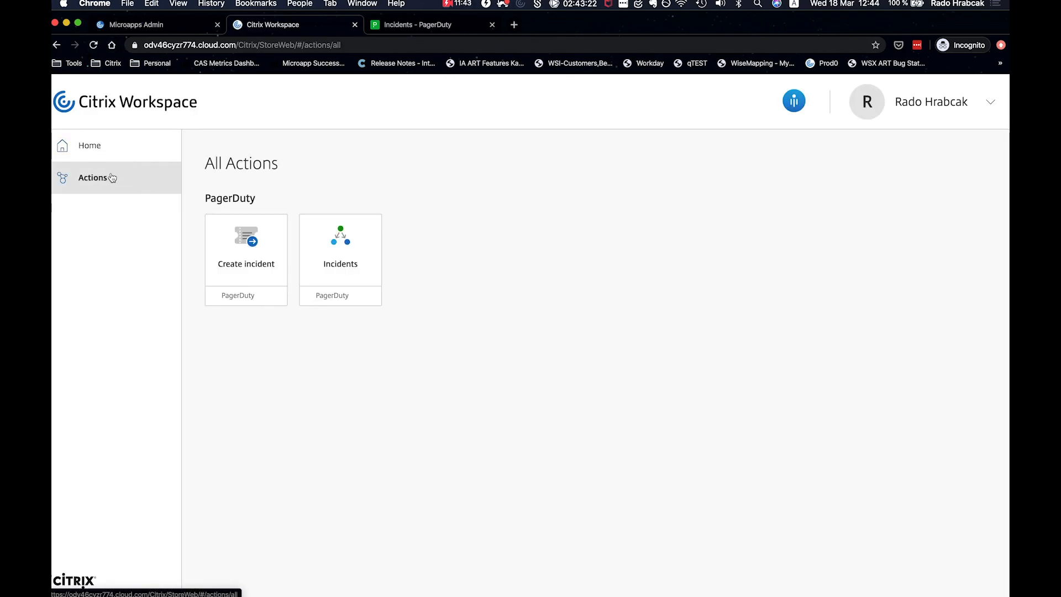
# Run the Incidents microapp and view the details of the Citrix Converge Workspace demo incident, then close it
pyautogui.click(375, 284)
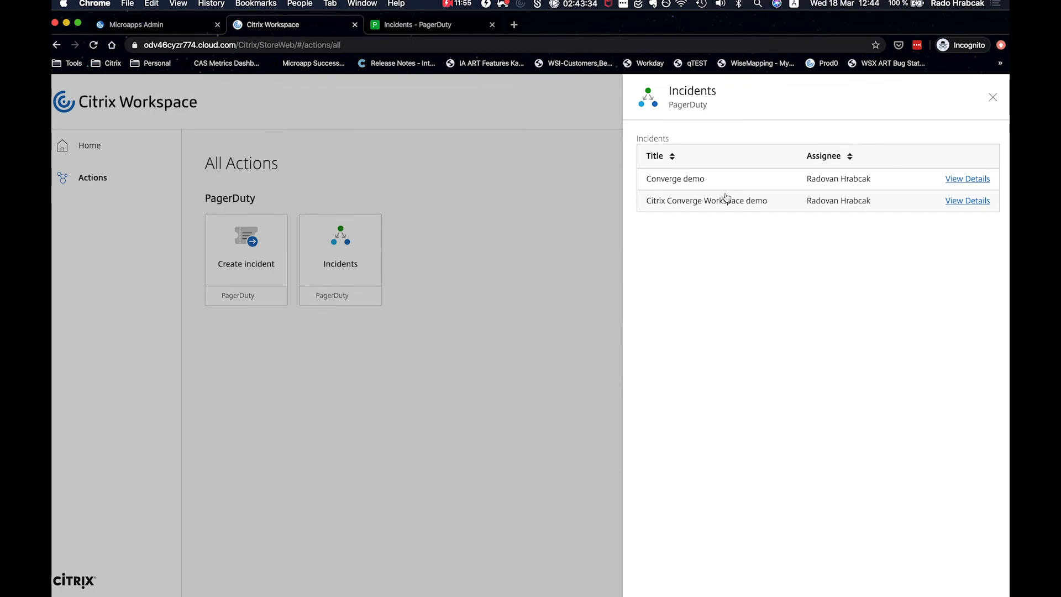
pyautogui.click(968, 202)
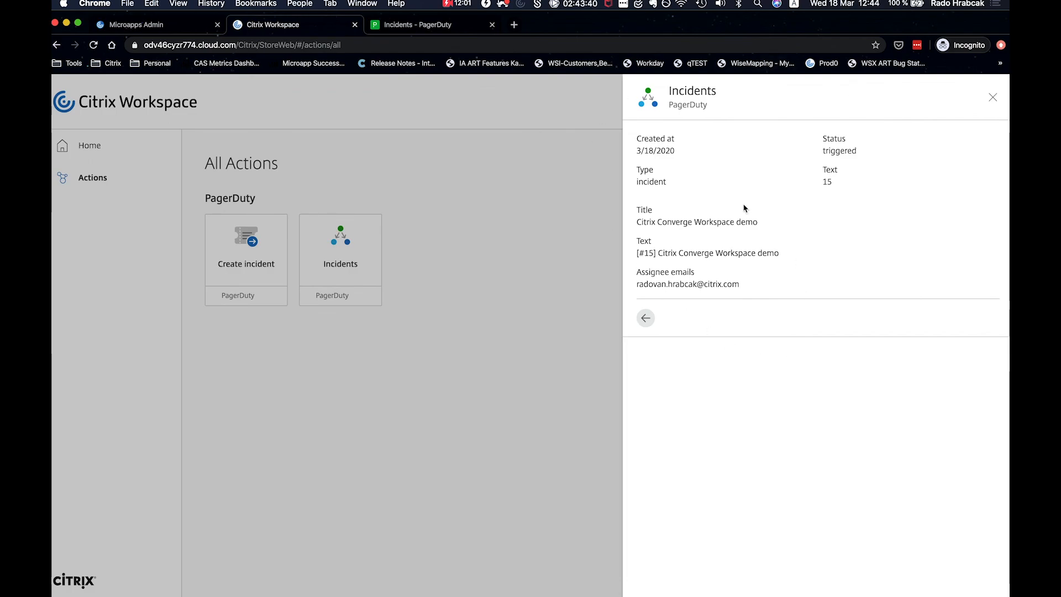
pyautogui.click(647, 319)
pyautogui.click(994, 97)
# Submit a new incident through the Create incident microapp with "Another incident" as both title and description
pyautogui.click(286, 242)
pyautogui.click(738, 157)
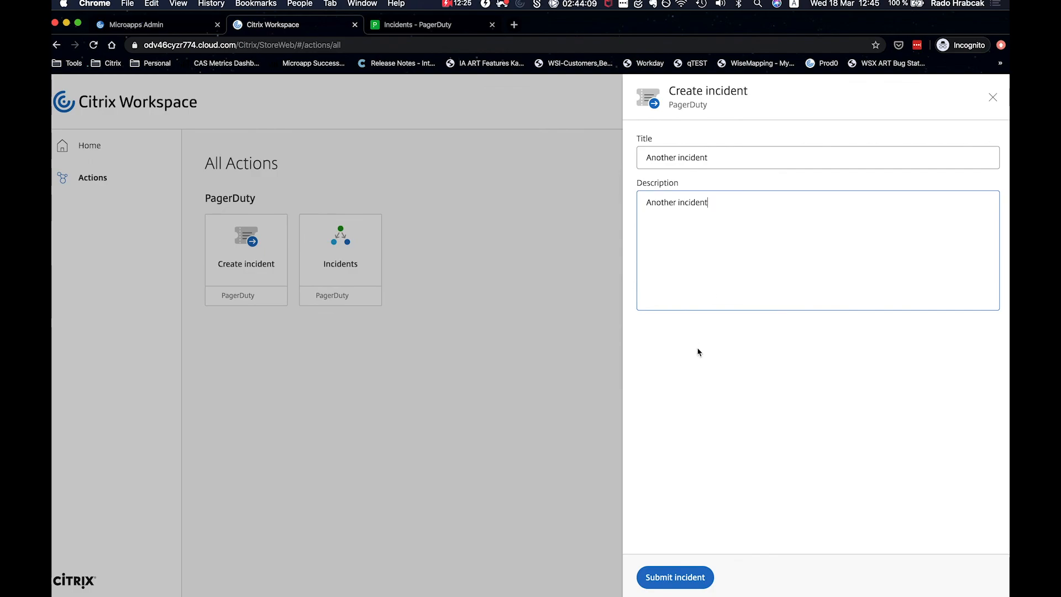
pyautogui.click(669, 580)
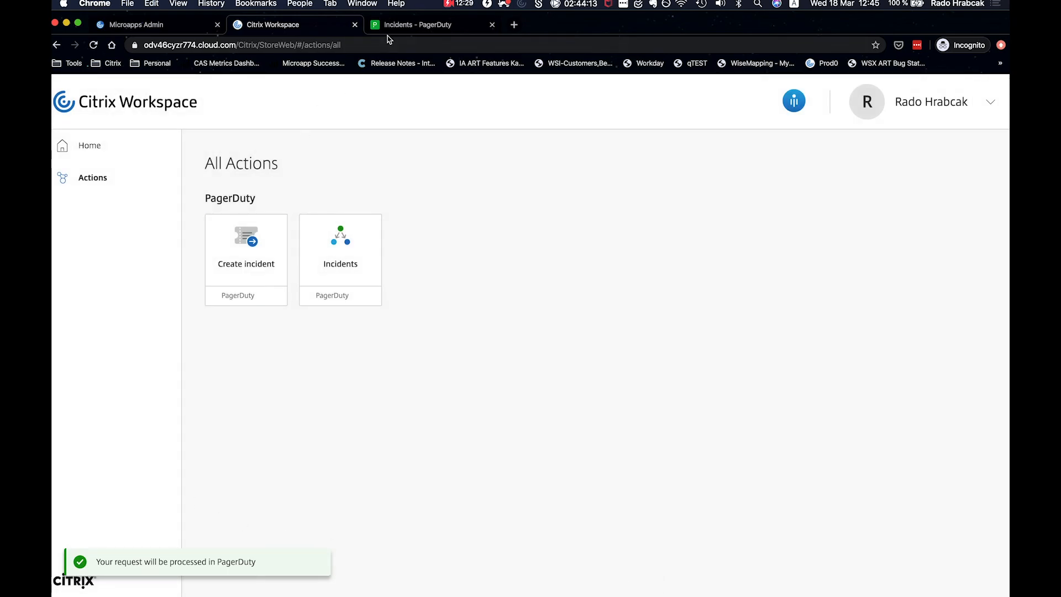
# Switch to PagerDuty and reload its incidents page to check for the submitted incident
pyautogui.click(388, 27)
pyautogui.click(93, 46)
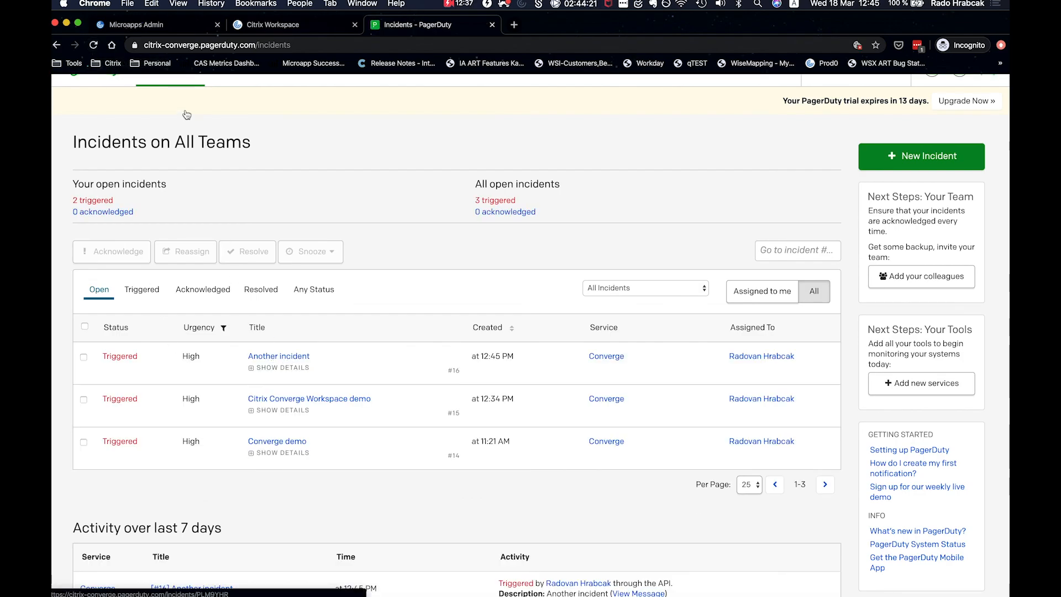
pyautogui.scroll(2, 187, 114)
# Switch to Microapps Admin and run a full synchronization of the PagerDuty integration
pyautogui.click(161, 26)
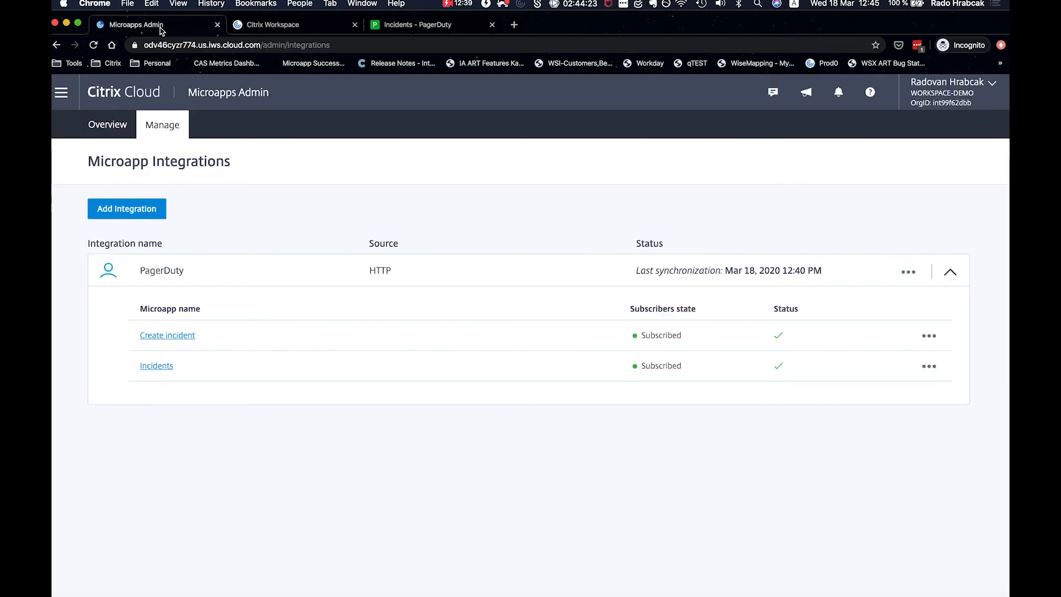
pyautogui.click(908, 273)
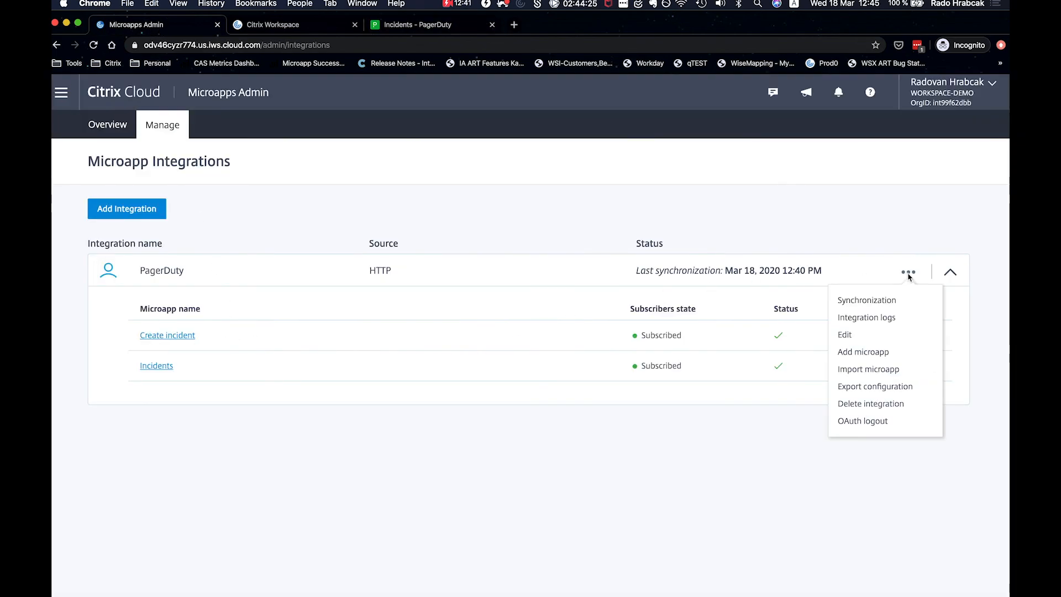
pyautogui.click(879, 301)
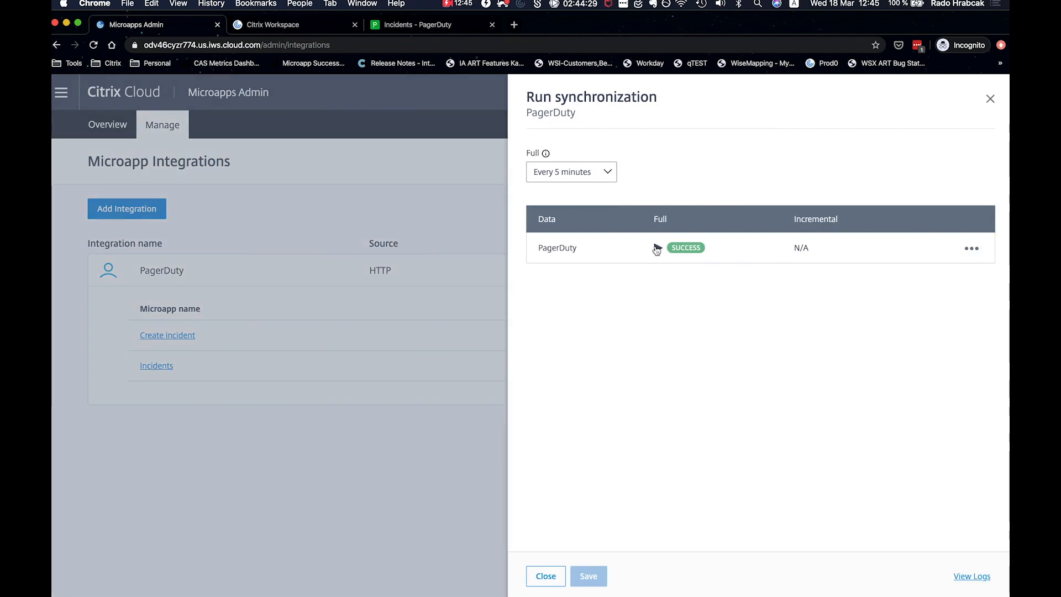
pyautogui.click(657, 249)
pyautogui.click(991, 100)
# Return to Citrix Workspace and view the details of "Another incident" in the Incidents microapp, closing it when done
pyautogui.click(308, 27)
pyautogui.click(352, 270)
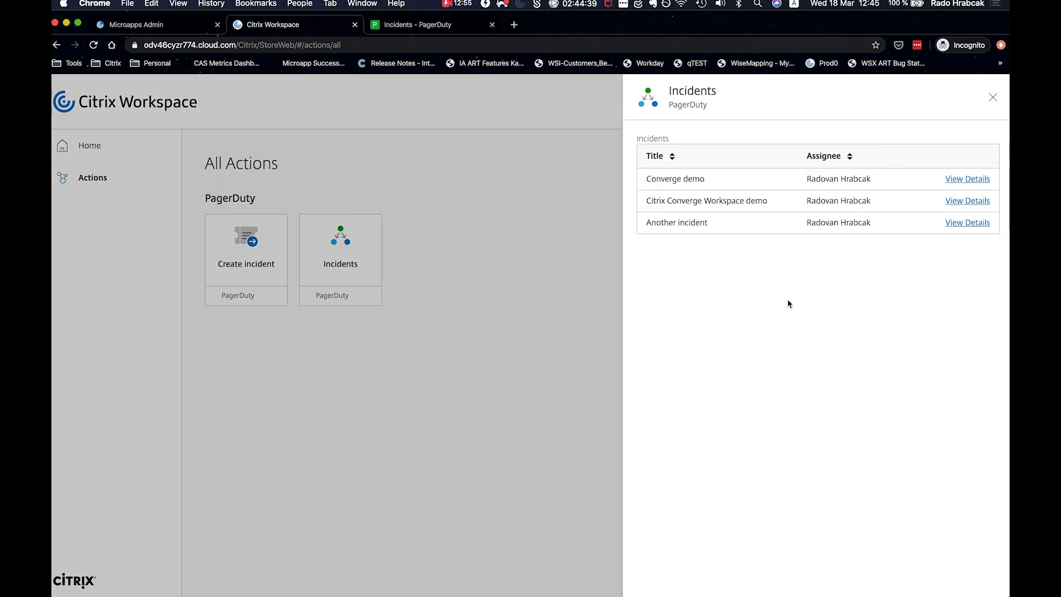
pyautogui.click(965, 223)
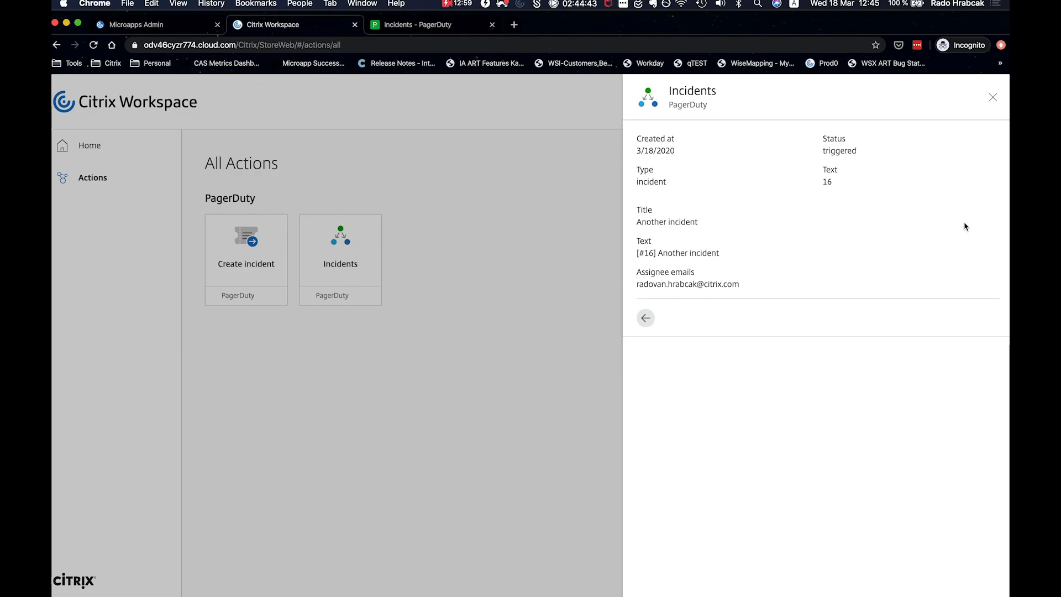
pyautogui.click(994, 96)
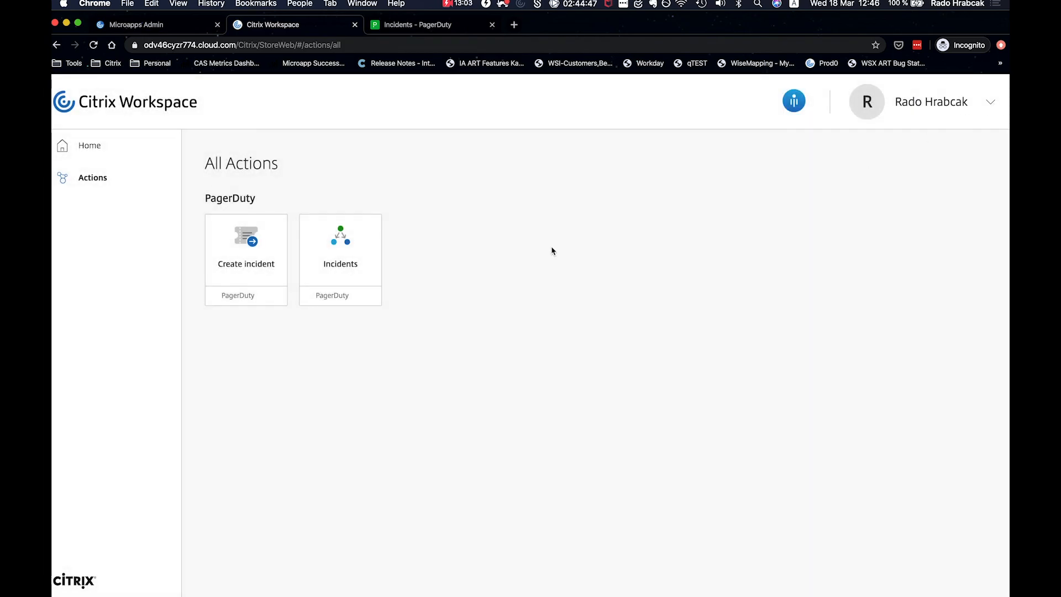